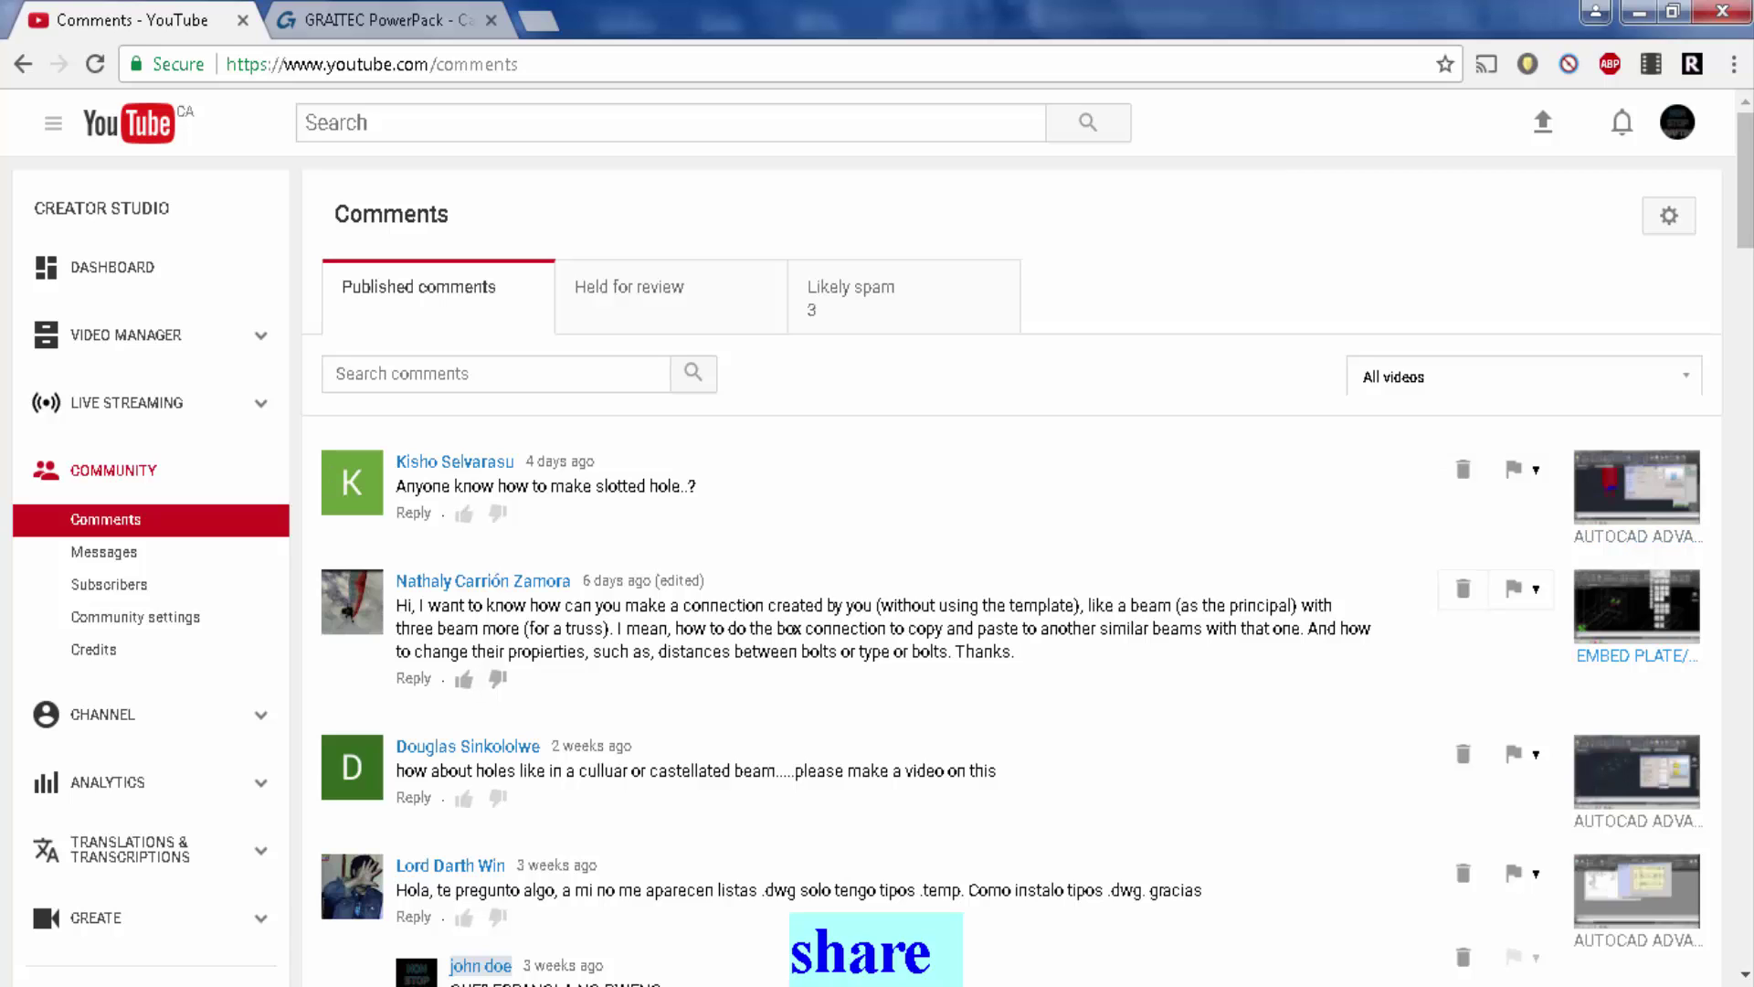
Read the published viewer comments about slotted holes, custom connections and holes in castellated beams
{"action": "left_click", "coordinate": [480, 966]}
{"action": "left_click_drag", "start_coordinate": [407, 605], "coordinate": [625, 605]}
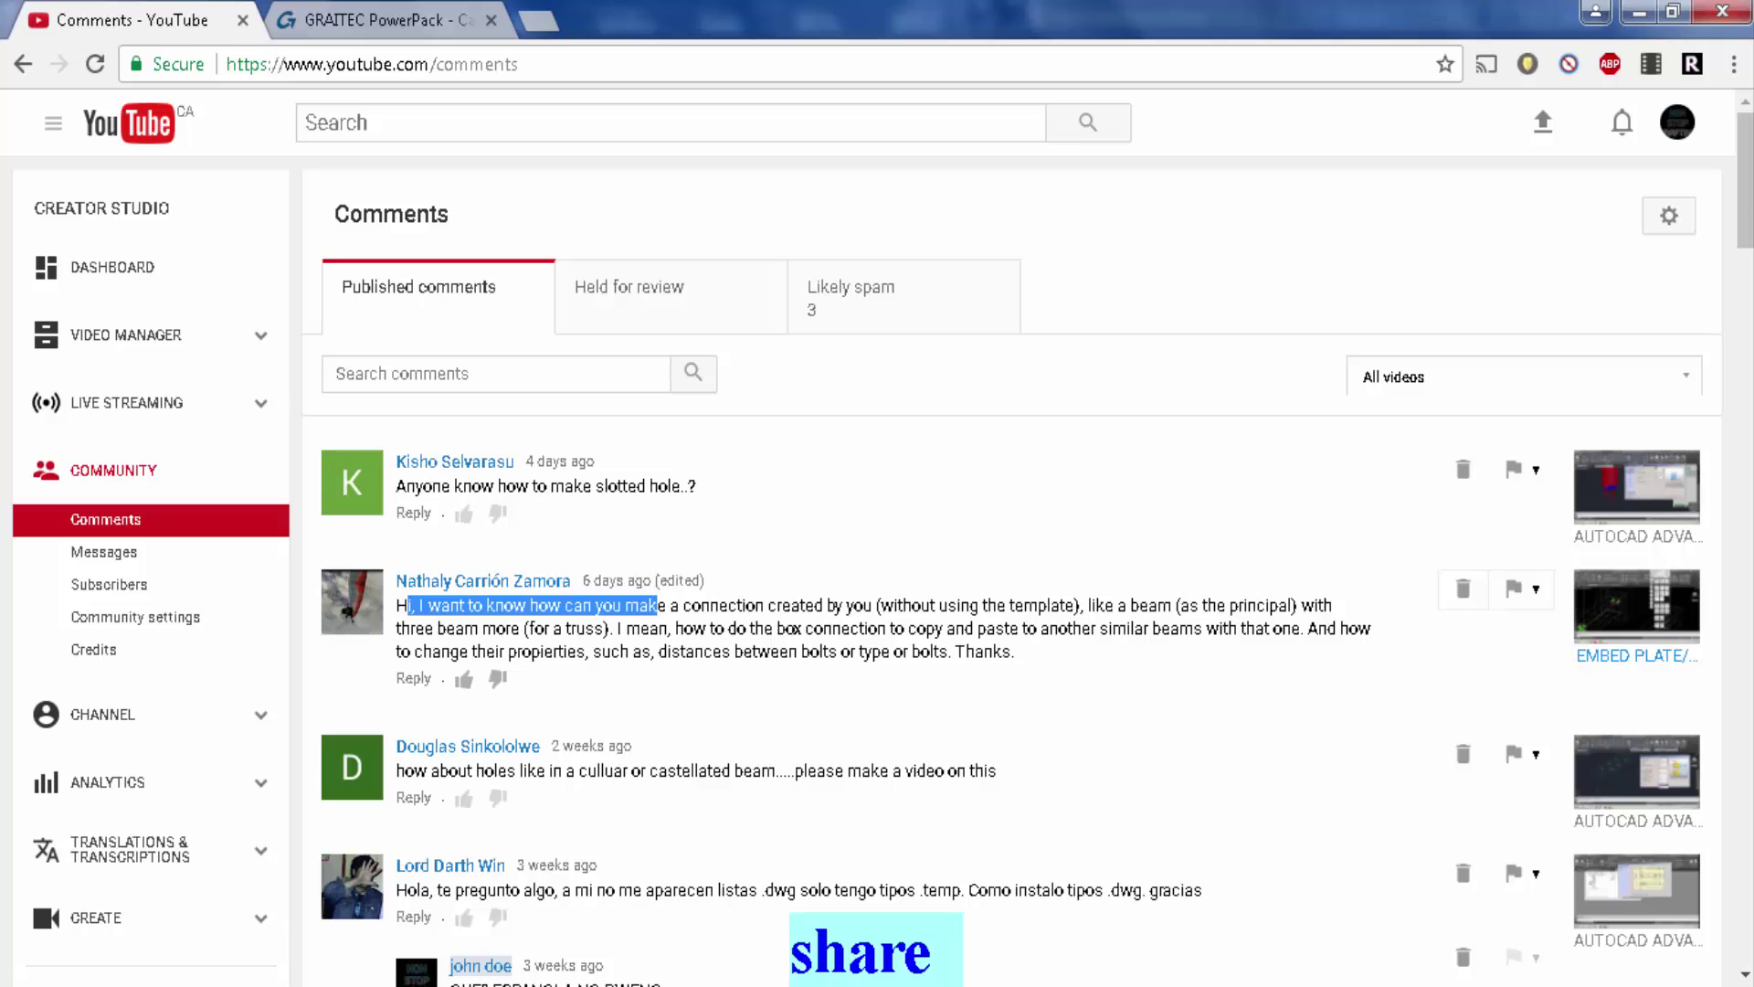
{"action": "left_click", "coordinate": [658, 607]}
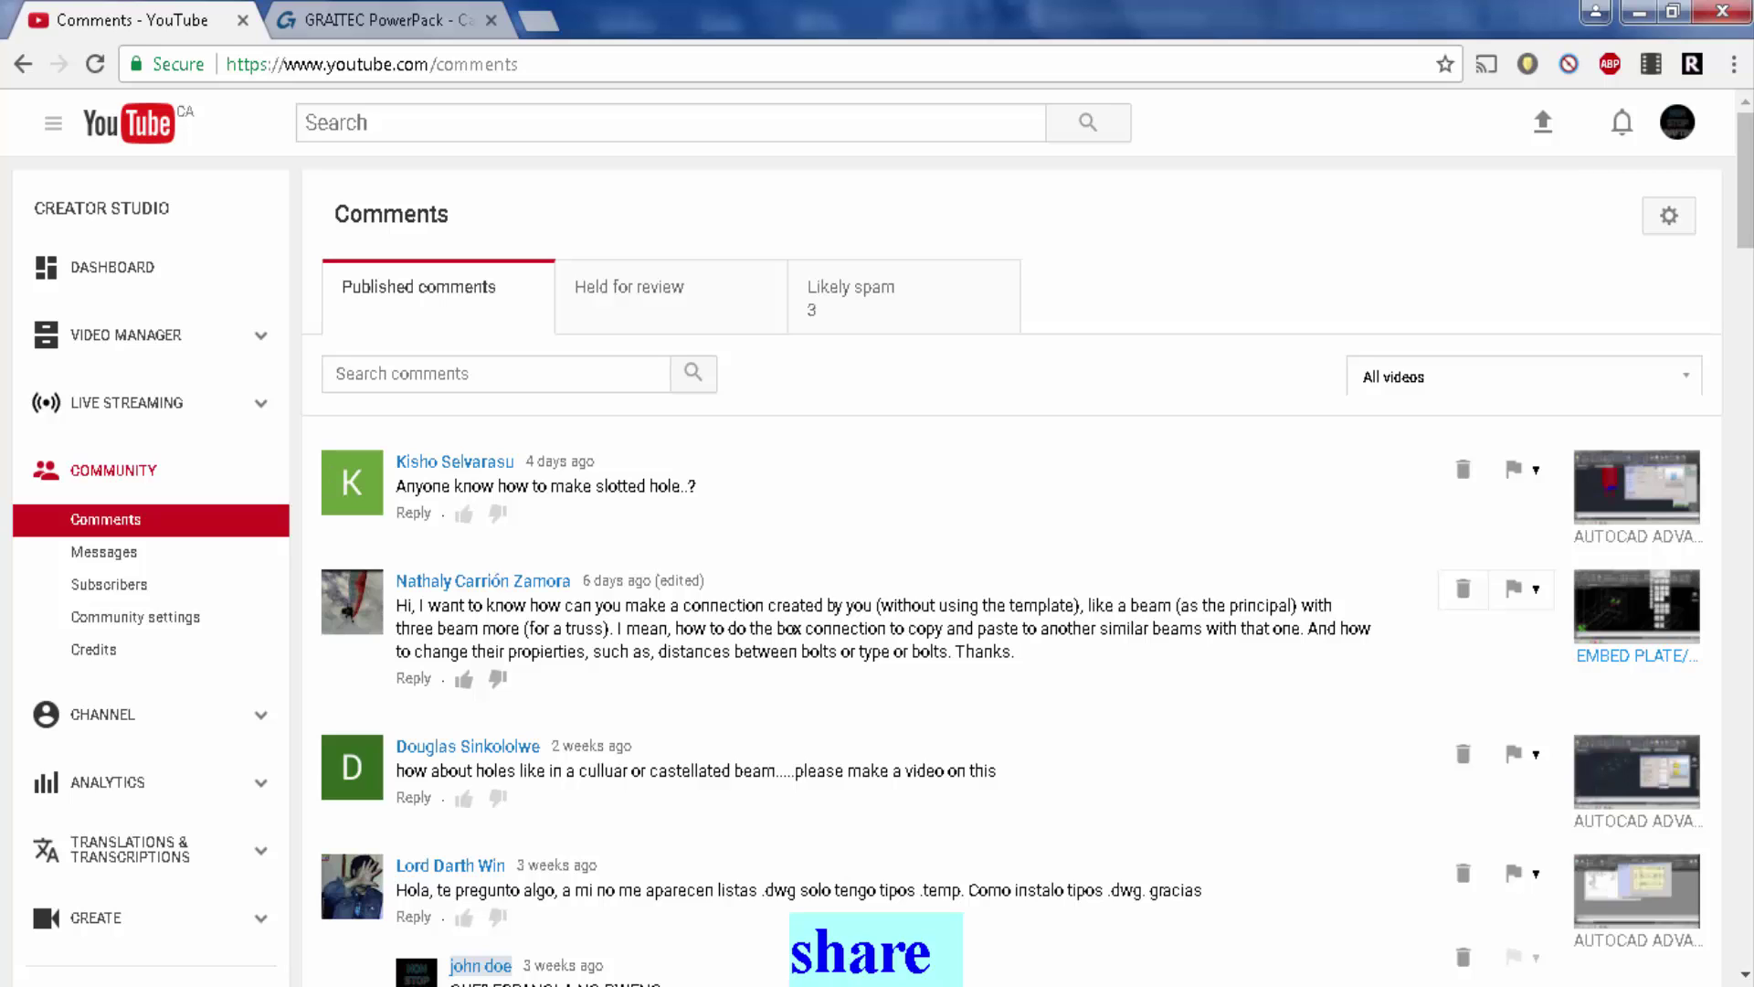
{"action": "left_click_drag", "start_coordinate": [841, 628], "coordinate": [911, 650]}
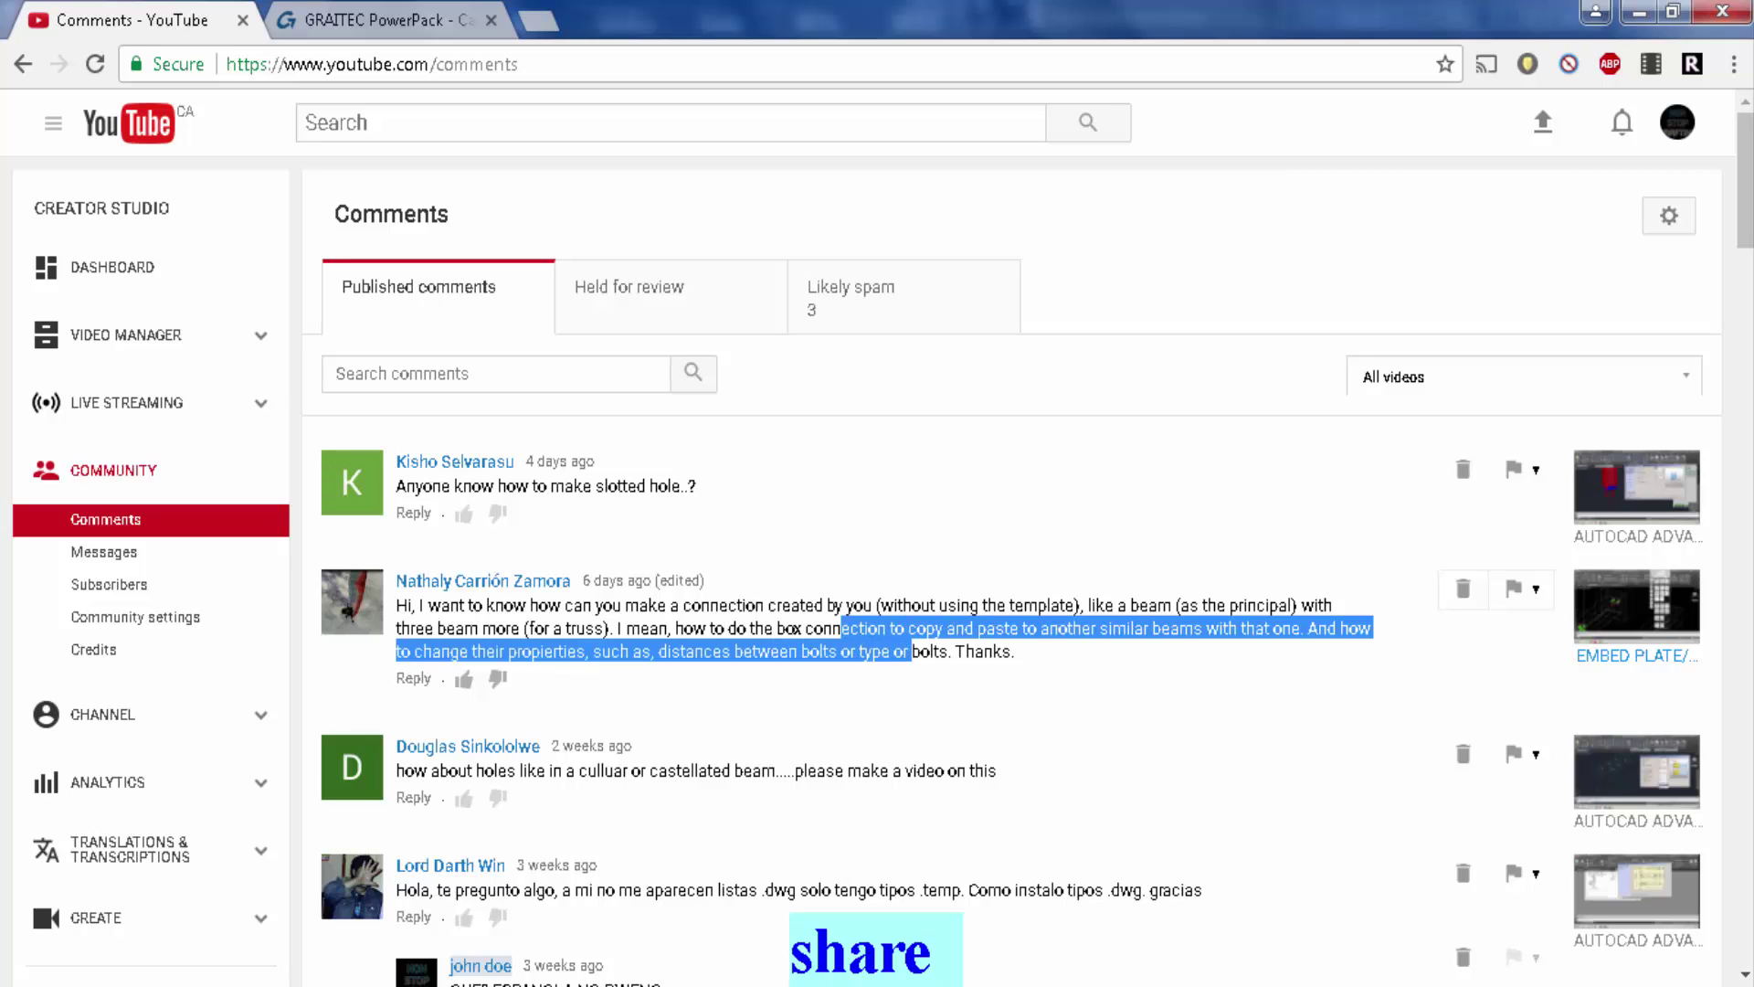
{"action": "left_click", "coordinate": [929, 651]}
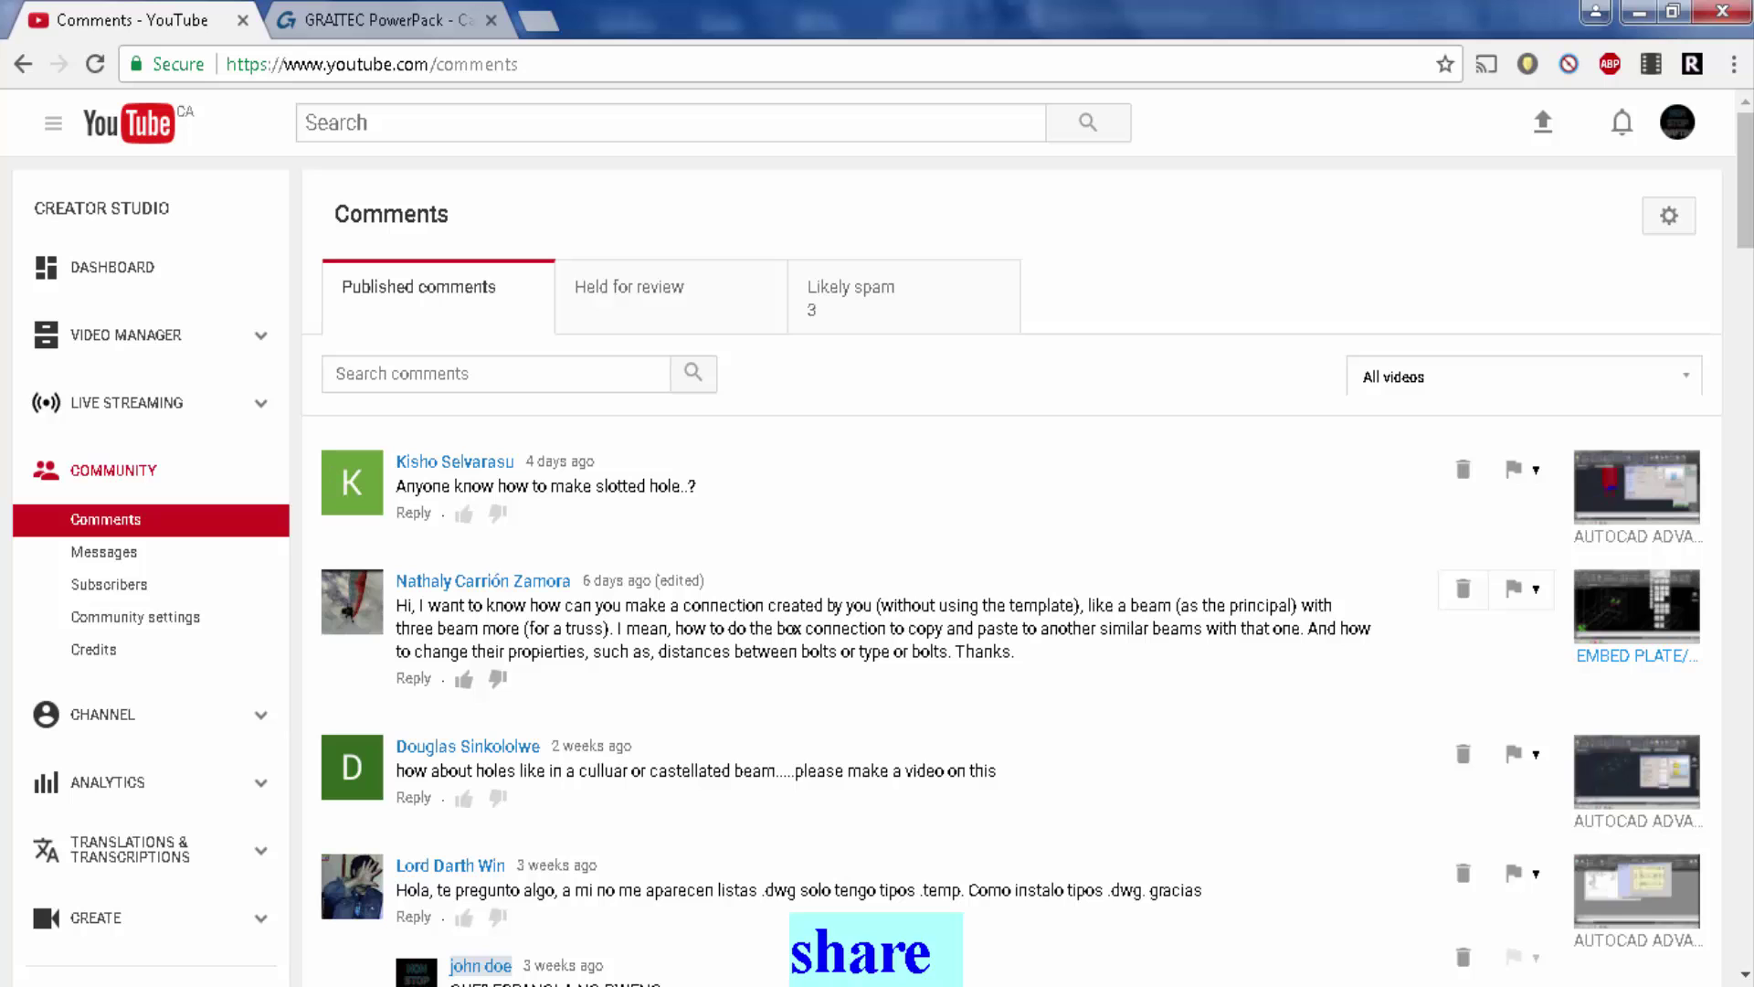
{"action": "scroll", "coordinate": [1005, 548], "scroll_direction": "down", "scroll_amount": 5}
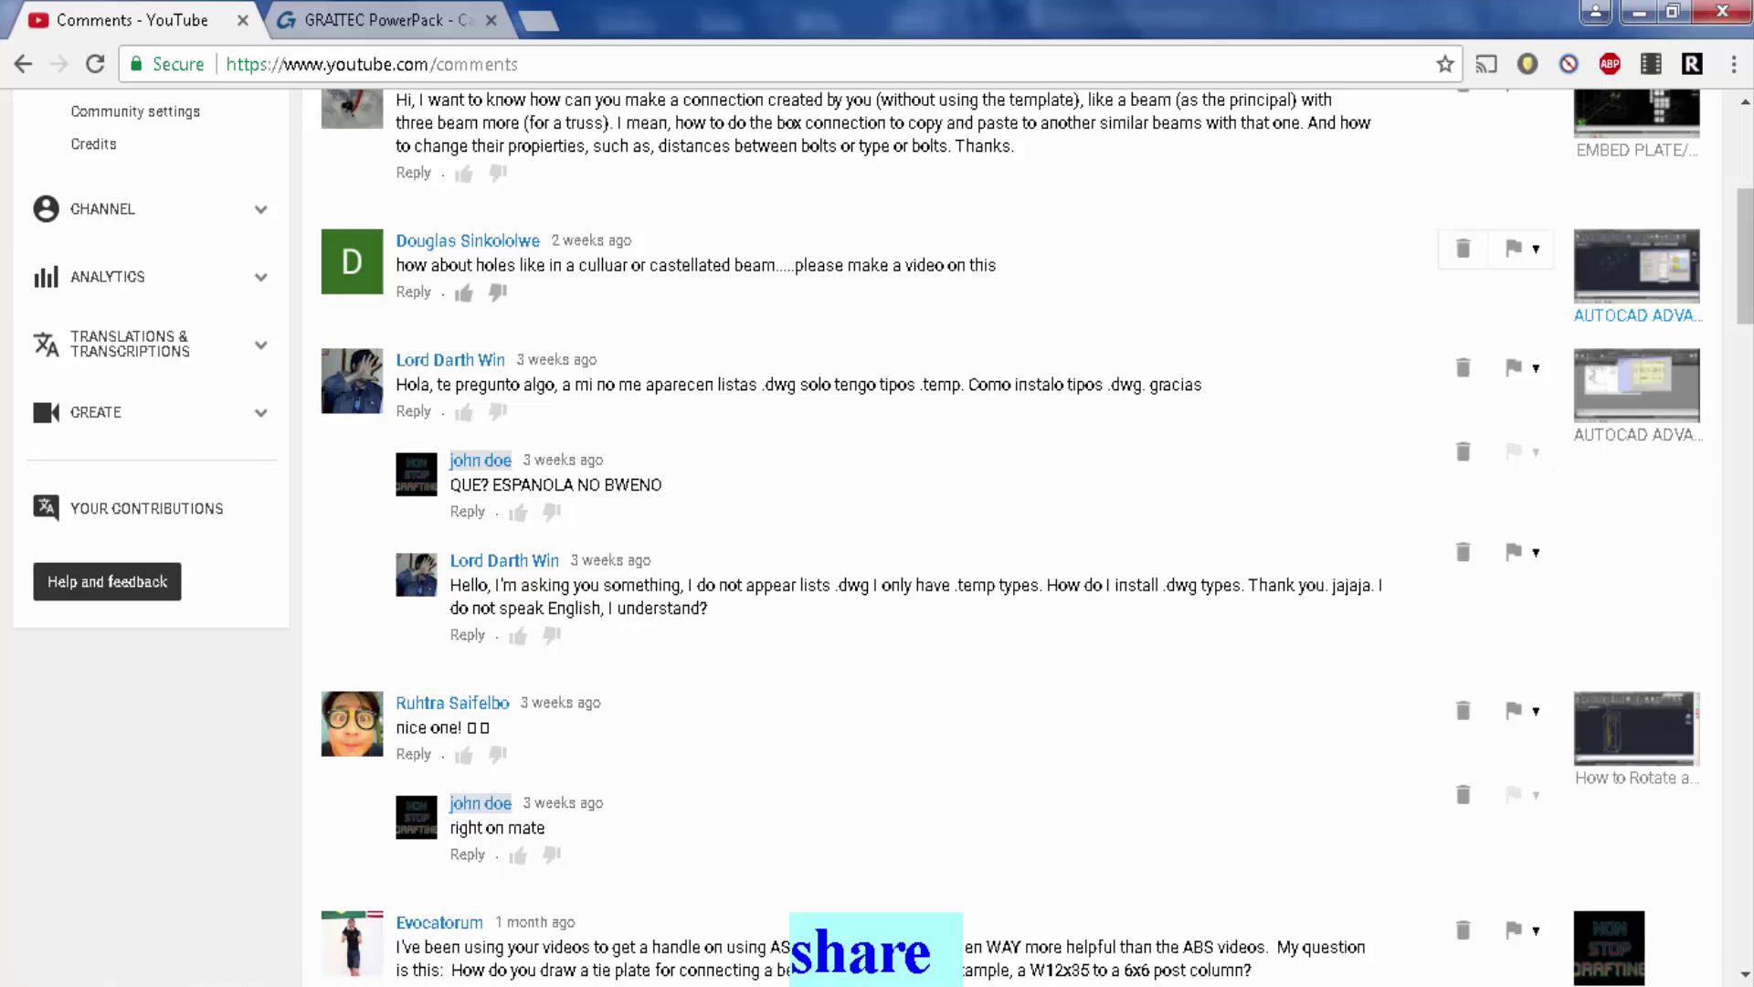
{"action": "left_click_drag", "start_coordinate": [403, 265], "coordinate": [507, 265]}
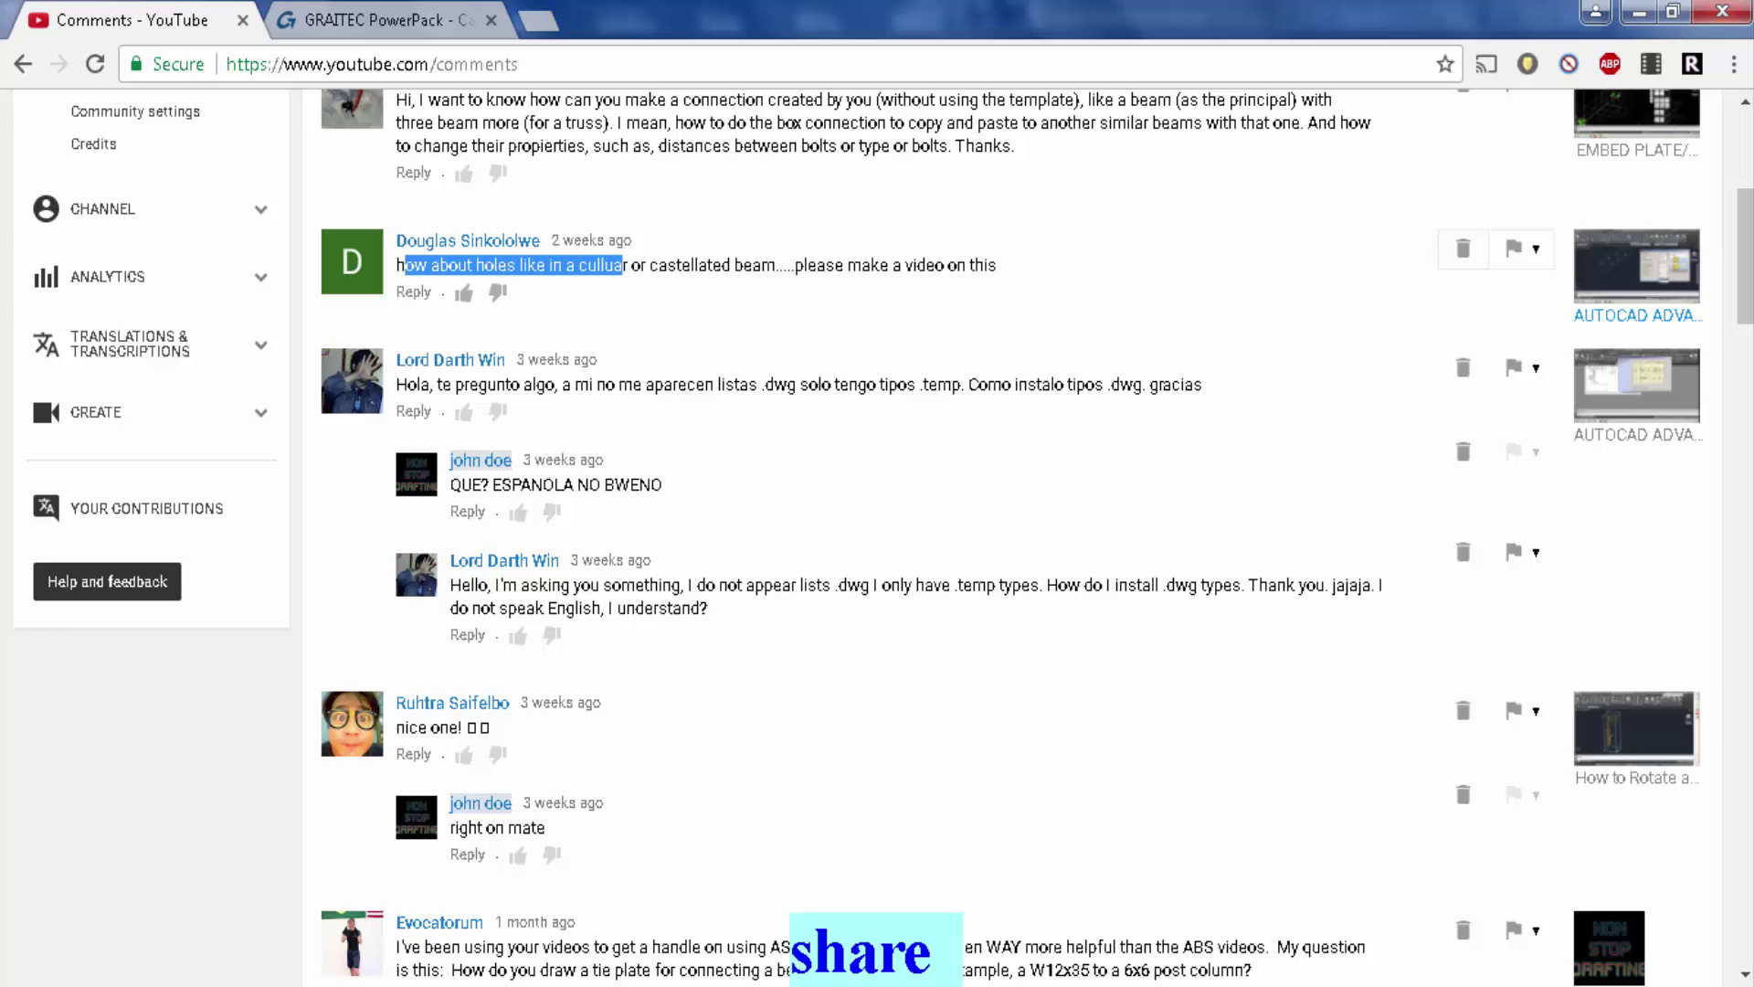
{"action": "left_click_drag", "start_coordinate": [622, 265], "coordinate": [397, 265]}
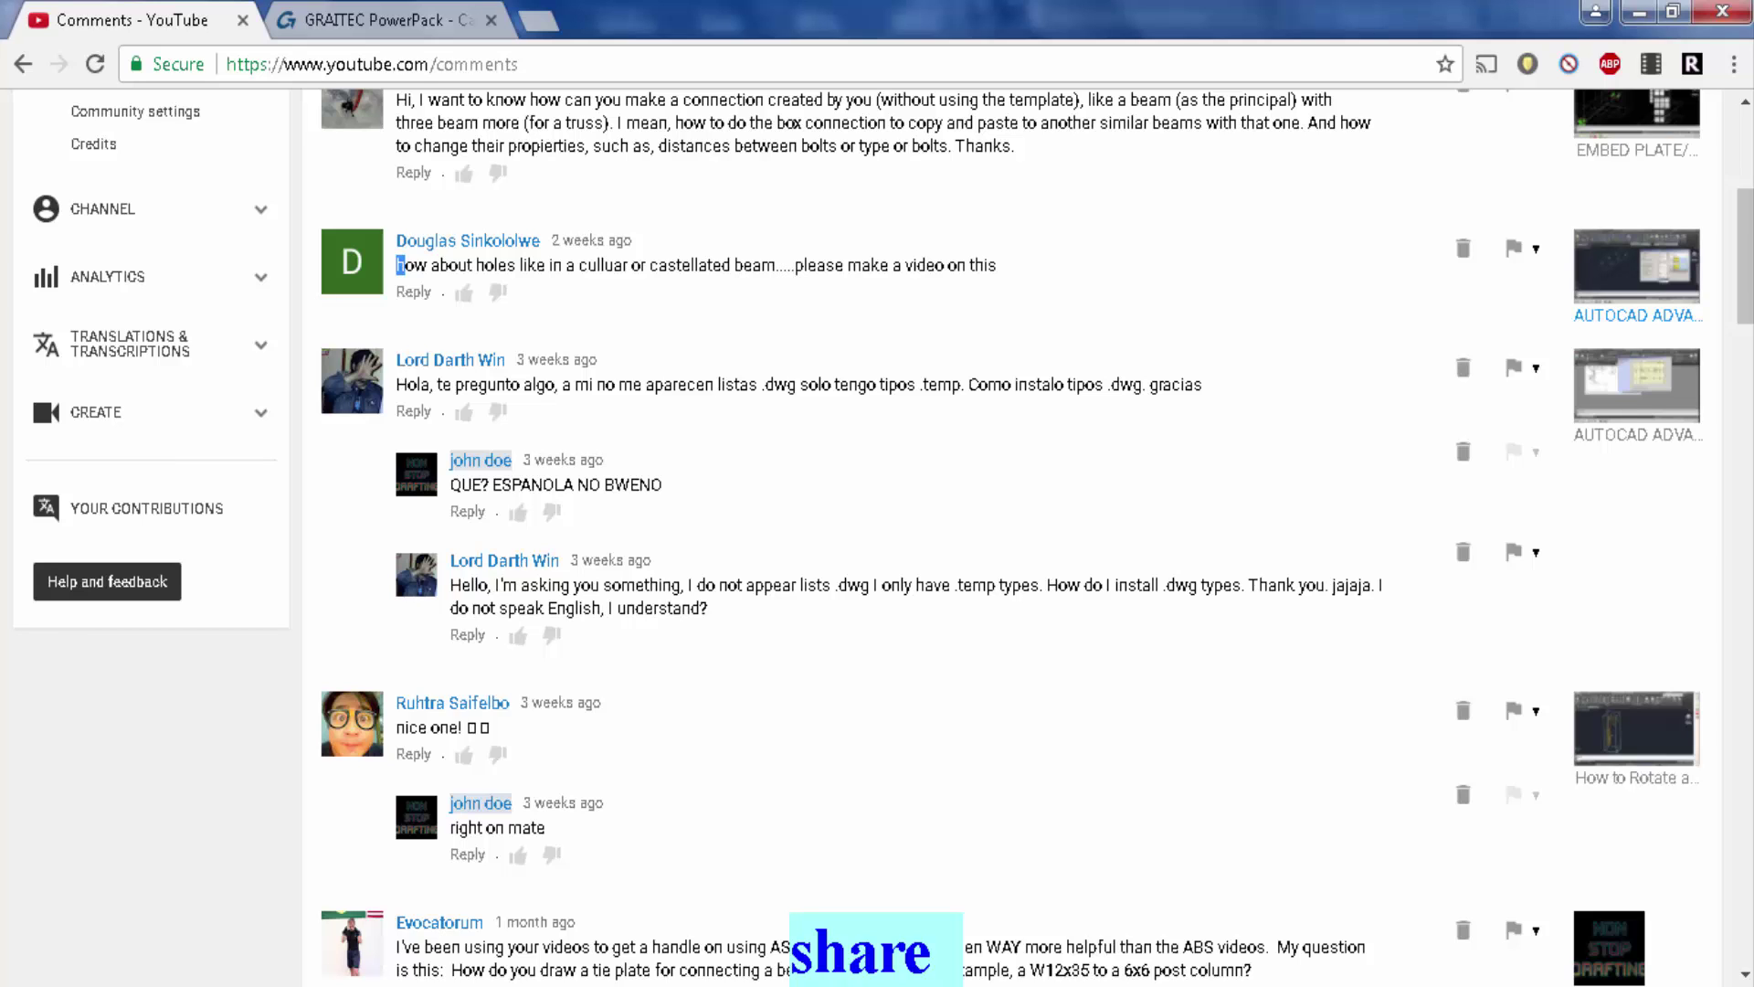
{"action": "scroll", "coordinate": [1005, 539], "scroll_direction": "up", "scroll_amount": 4}
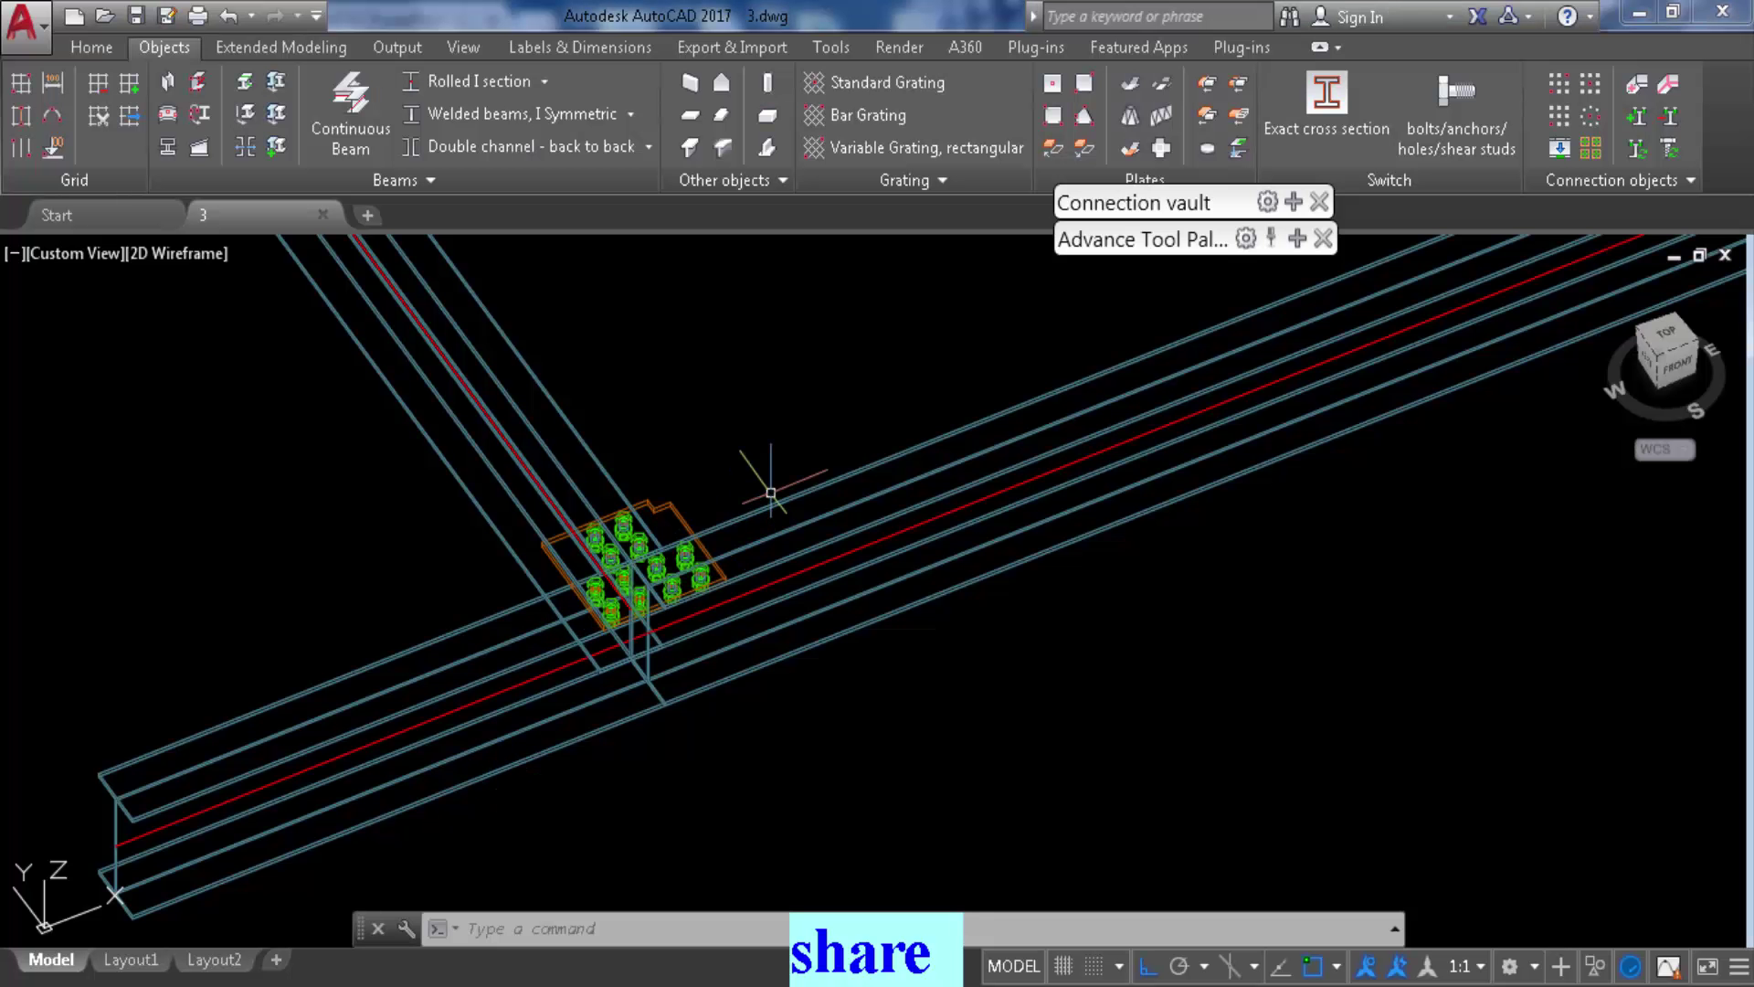
Switch to the 3.dwg drawing in AutoCAD and save it
{"action": "scroll", "coordinate": [783, 478], "scroll_direction": "down", "scroll_amount": 3}
{"action": "scroll", "coordinate": [751, 529], "scroll_direction": "up", "scroll_amount": 3}
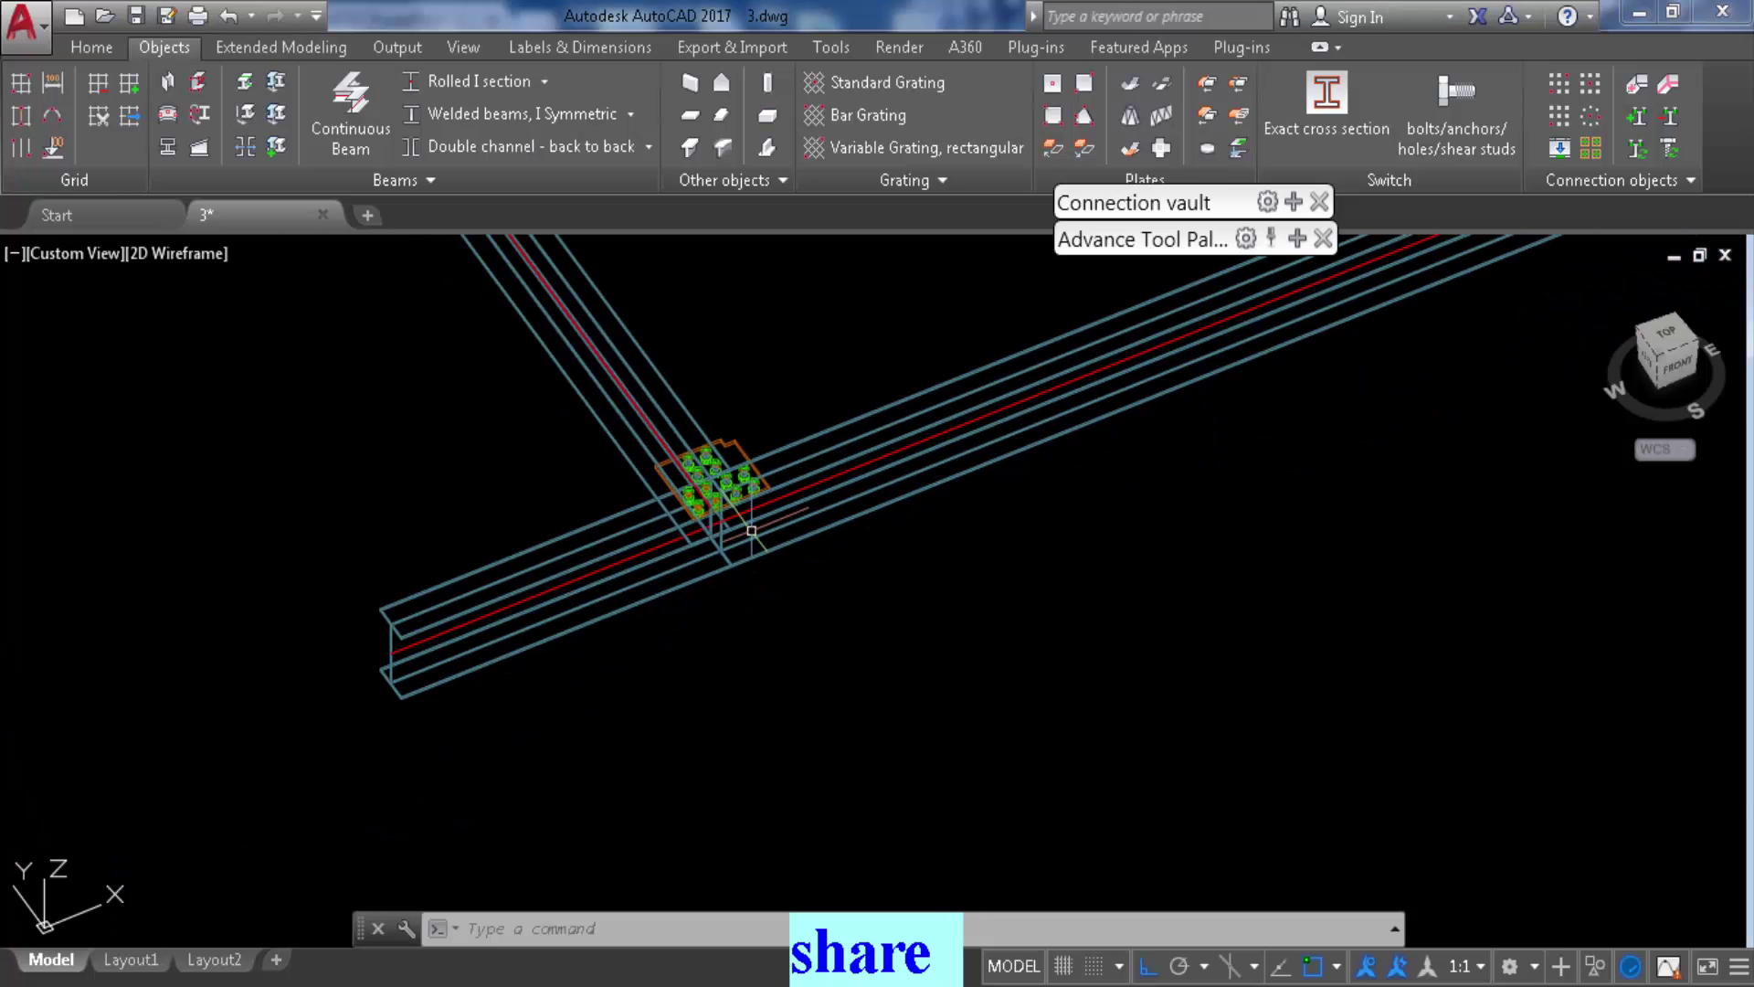
{"action": "scroll", "coordinate": [751, 529], "scroll_direction": "up", "scroll_amount": 6}
{"action": "middle_click_drag", "start_coordinate": [770, 512], "coordinate": [600, 531]}
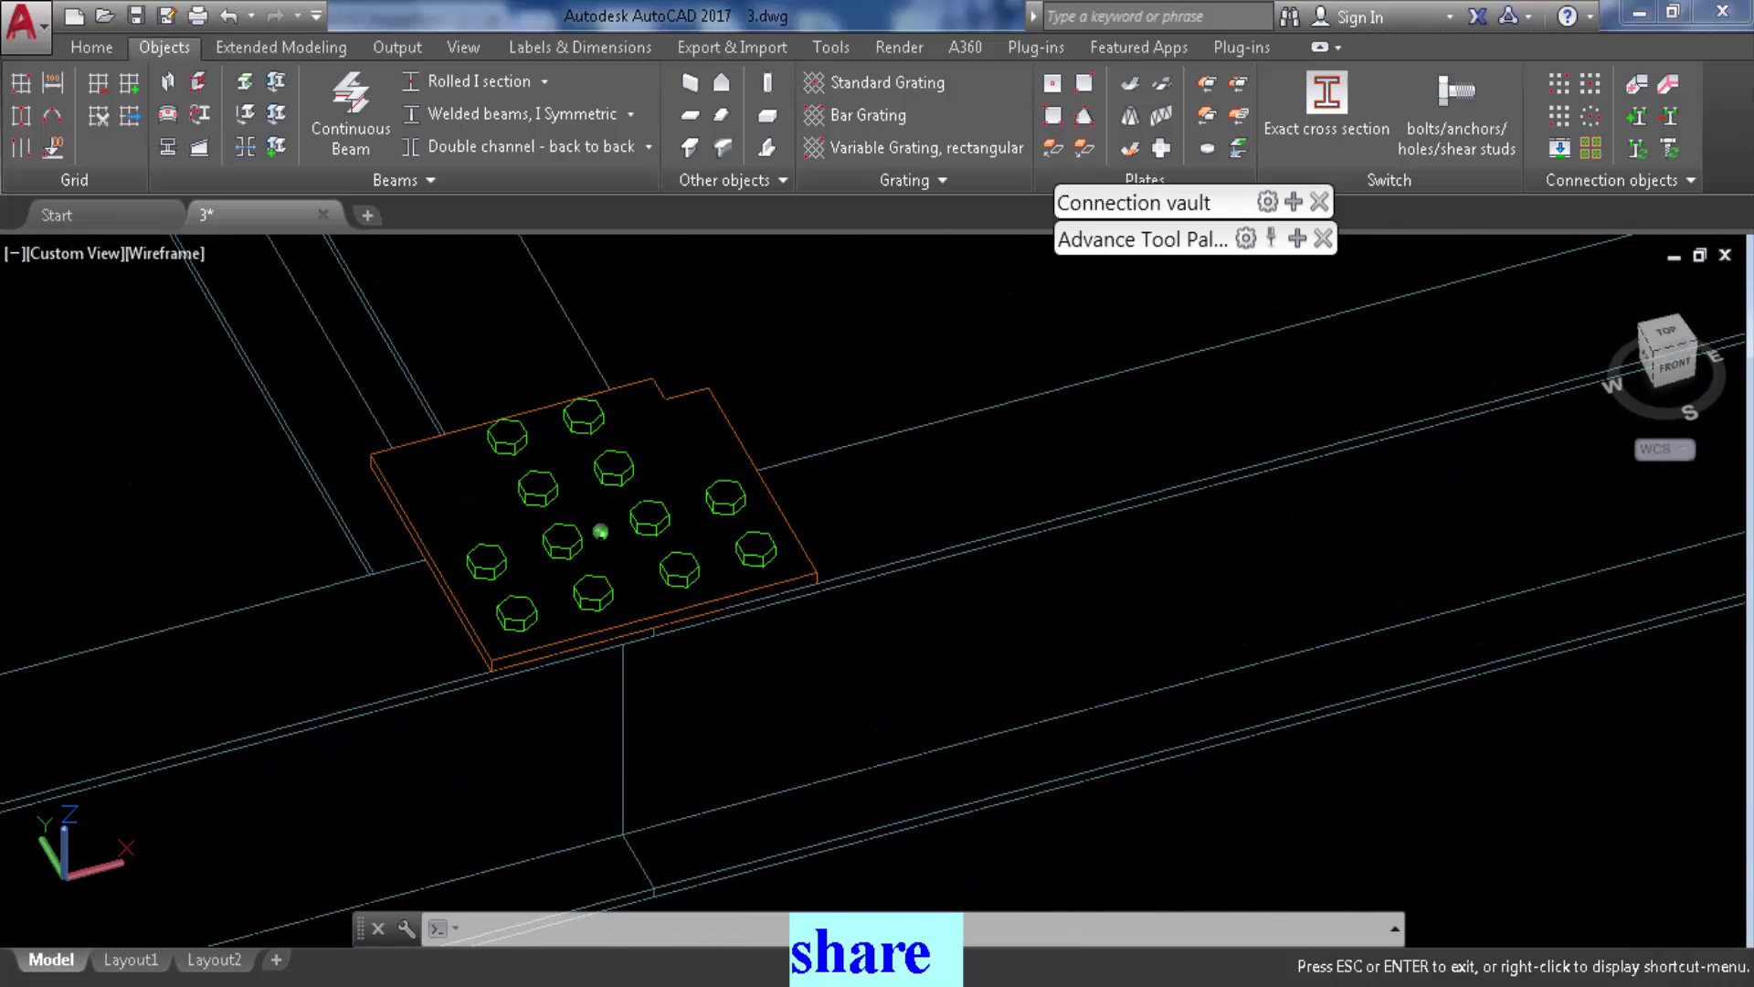
{"action": "key", "text": "ctrl+s"}
Examine the connection plate and its bolts, and set the visual style to Realistic
{"action": "left_click", "coordinate": [719, 410]}
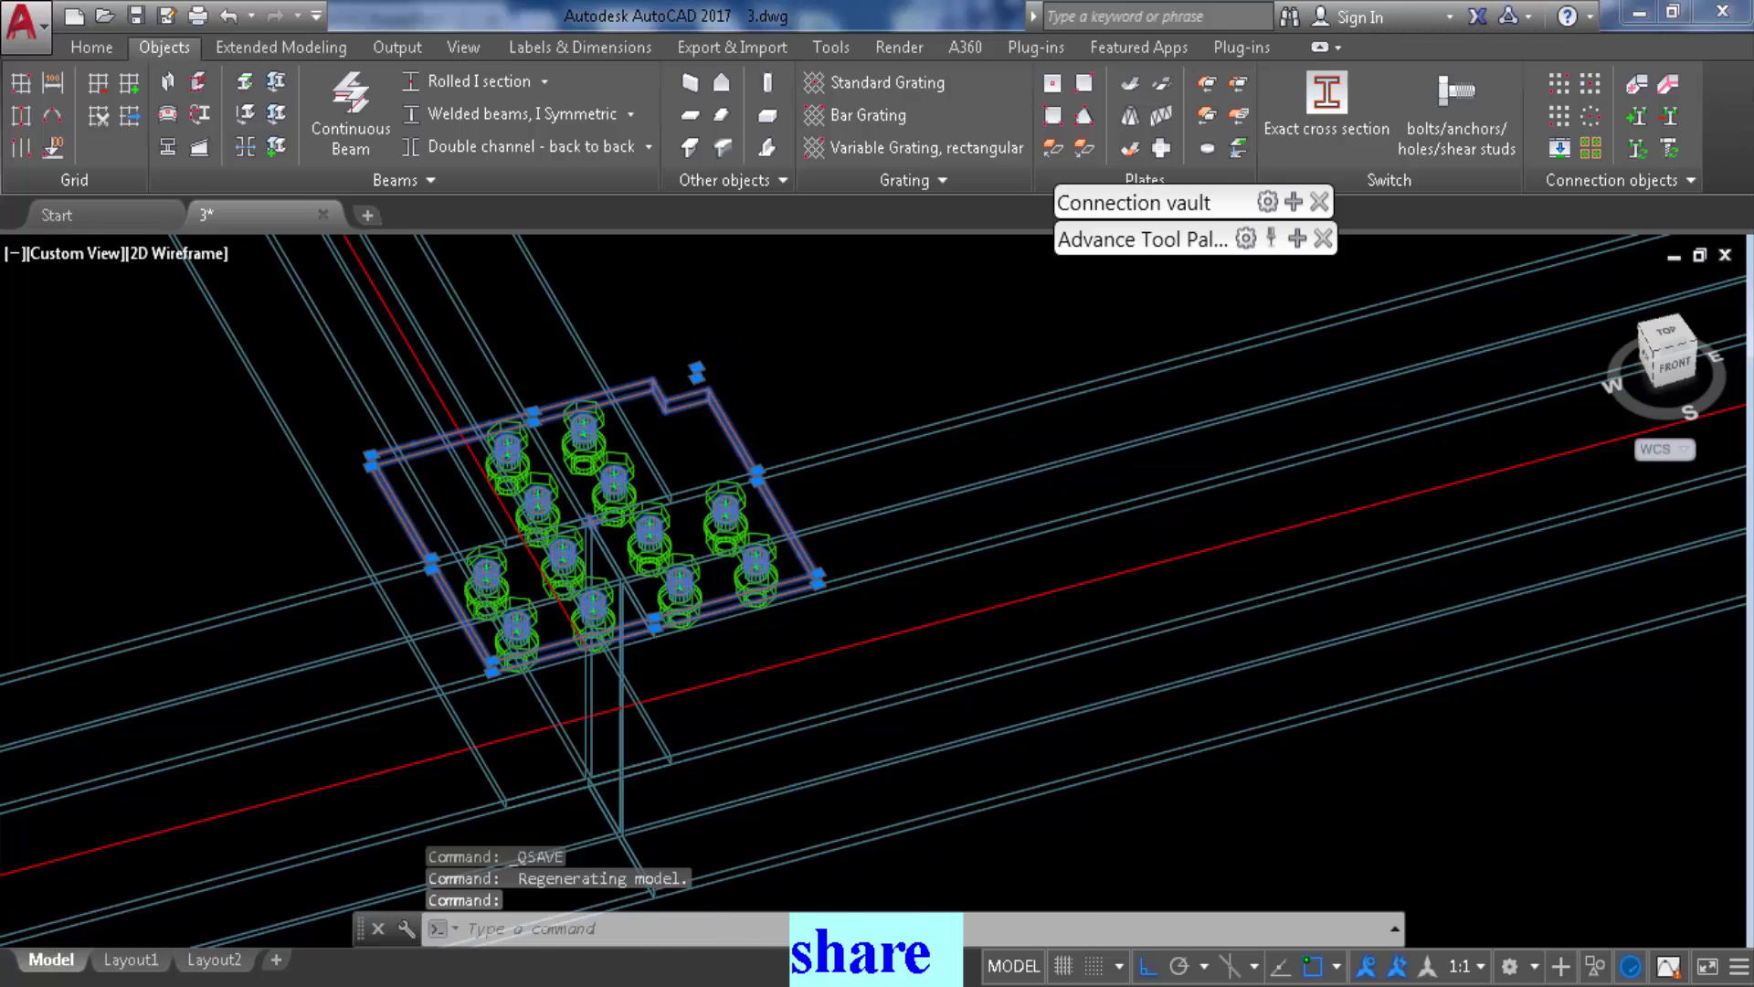
{"action": "scroll", "coordinate": [697, 368], "scroll_direction": "up", "scroll_amount": 4}
{"action": "key", "text": "Escape"}
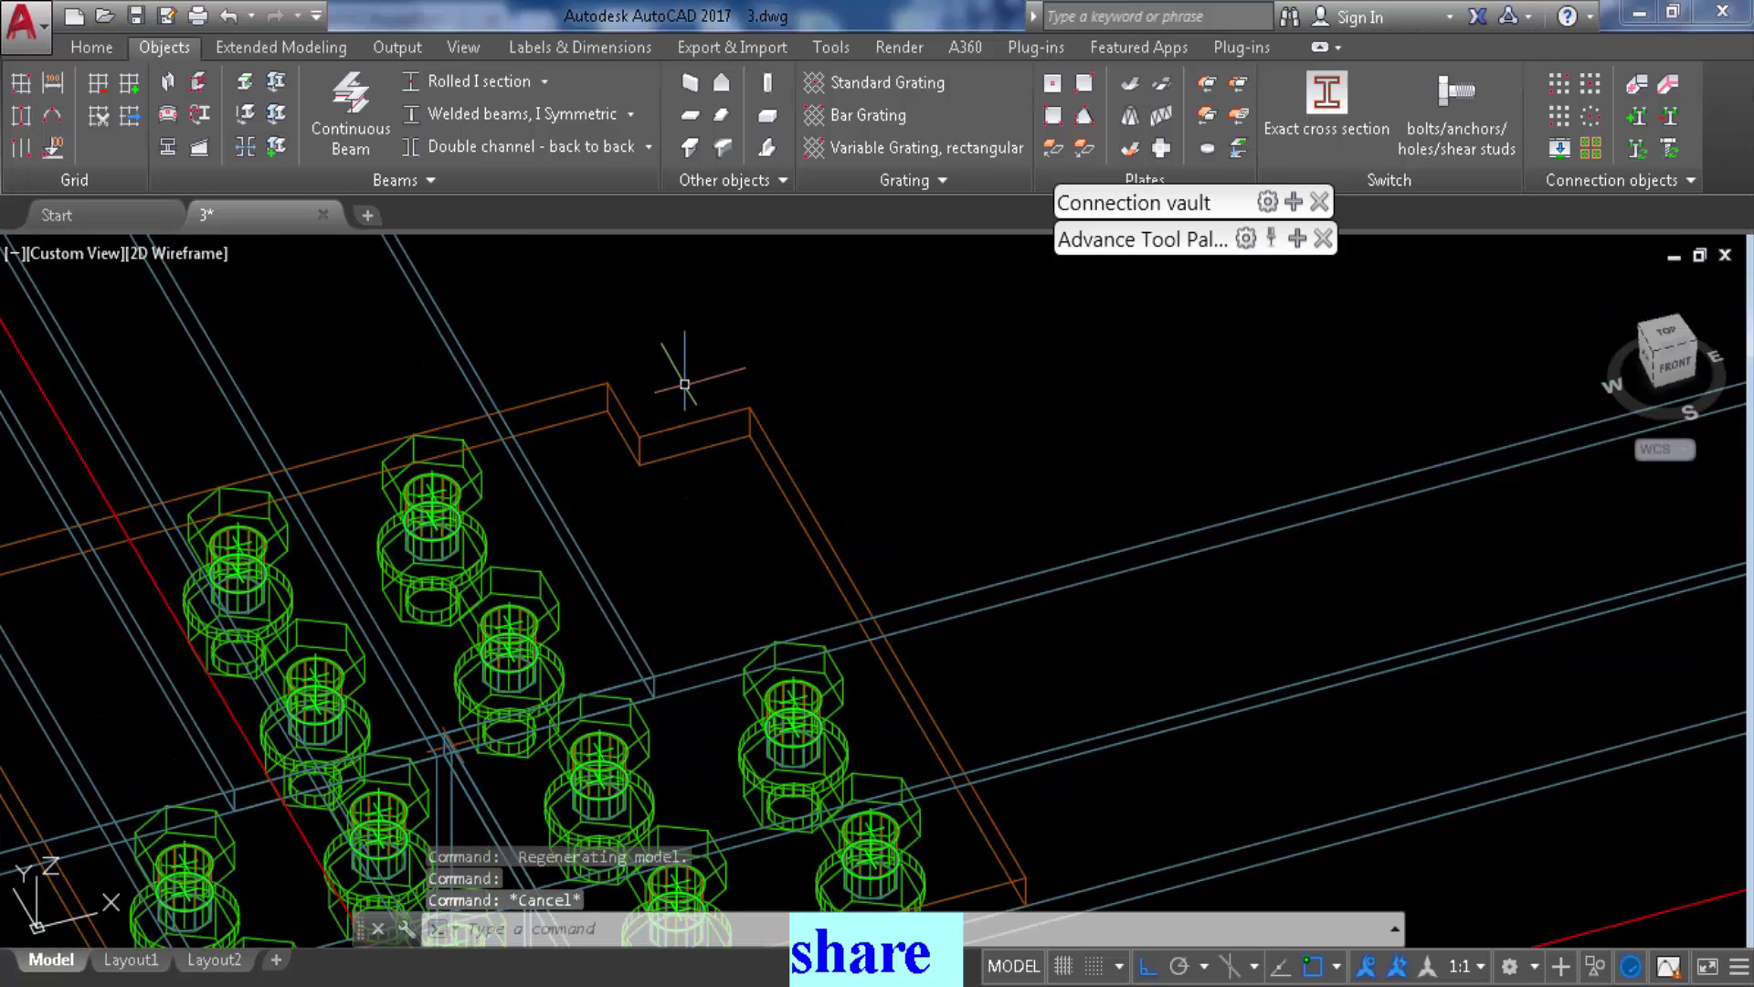
{"action": "scroll", "coordinate": [704, 365], "scroll_direction": "down", "scroll_amount": 3}
{"action": "scroll", "coordinate": [644, 498], "scroll_direction": "up", "scroll_amount": 2}
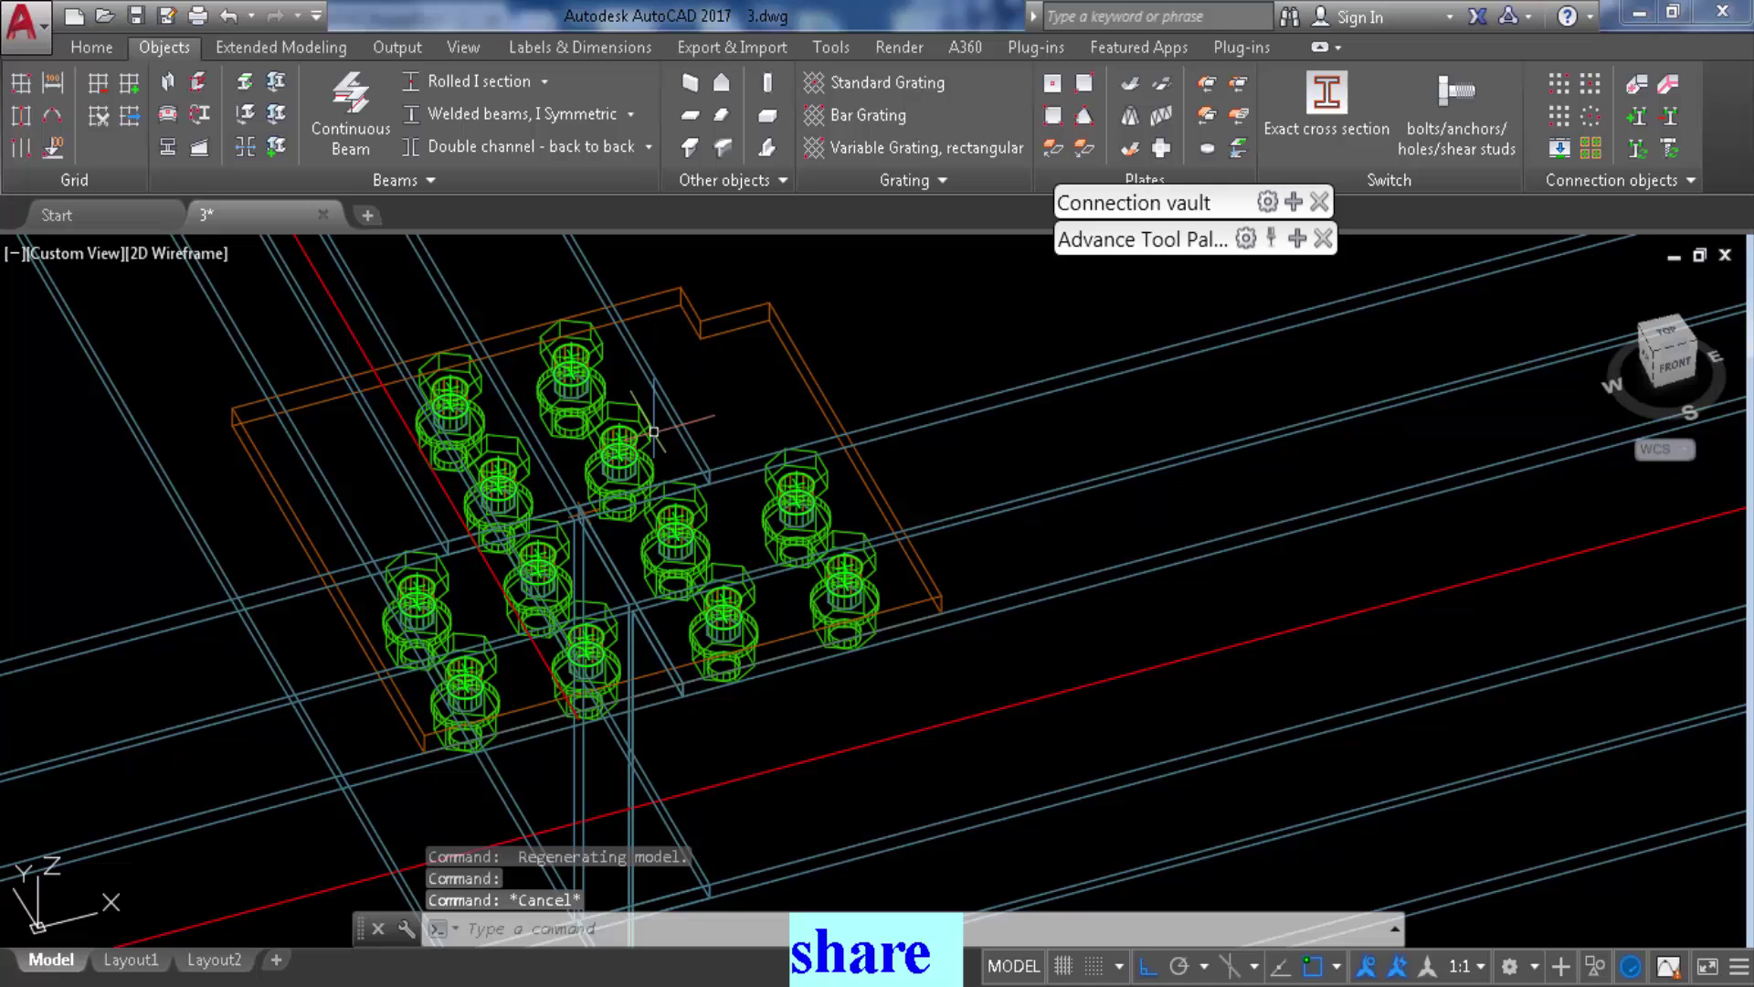
{"action": "left_click", "coordinate": [651, 431]}
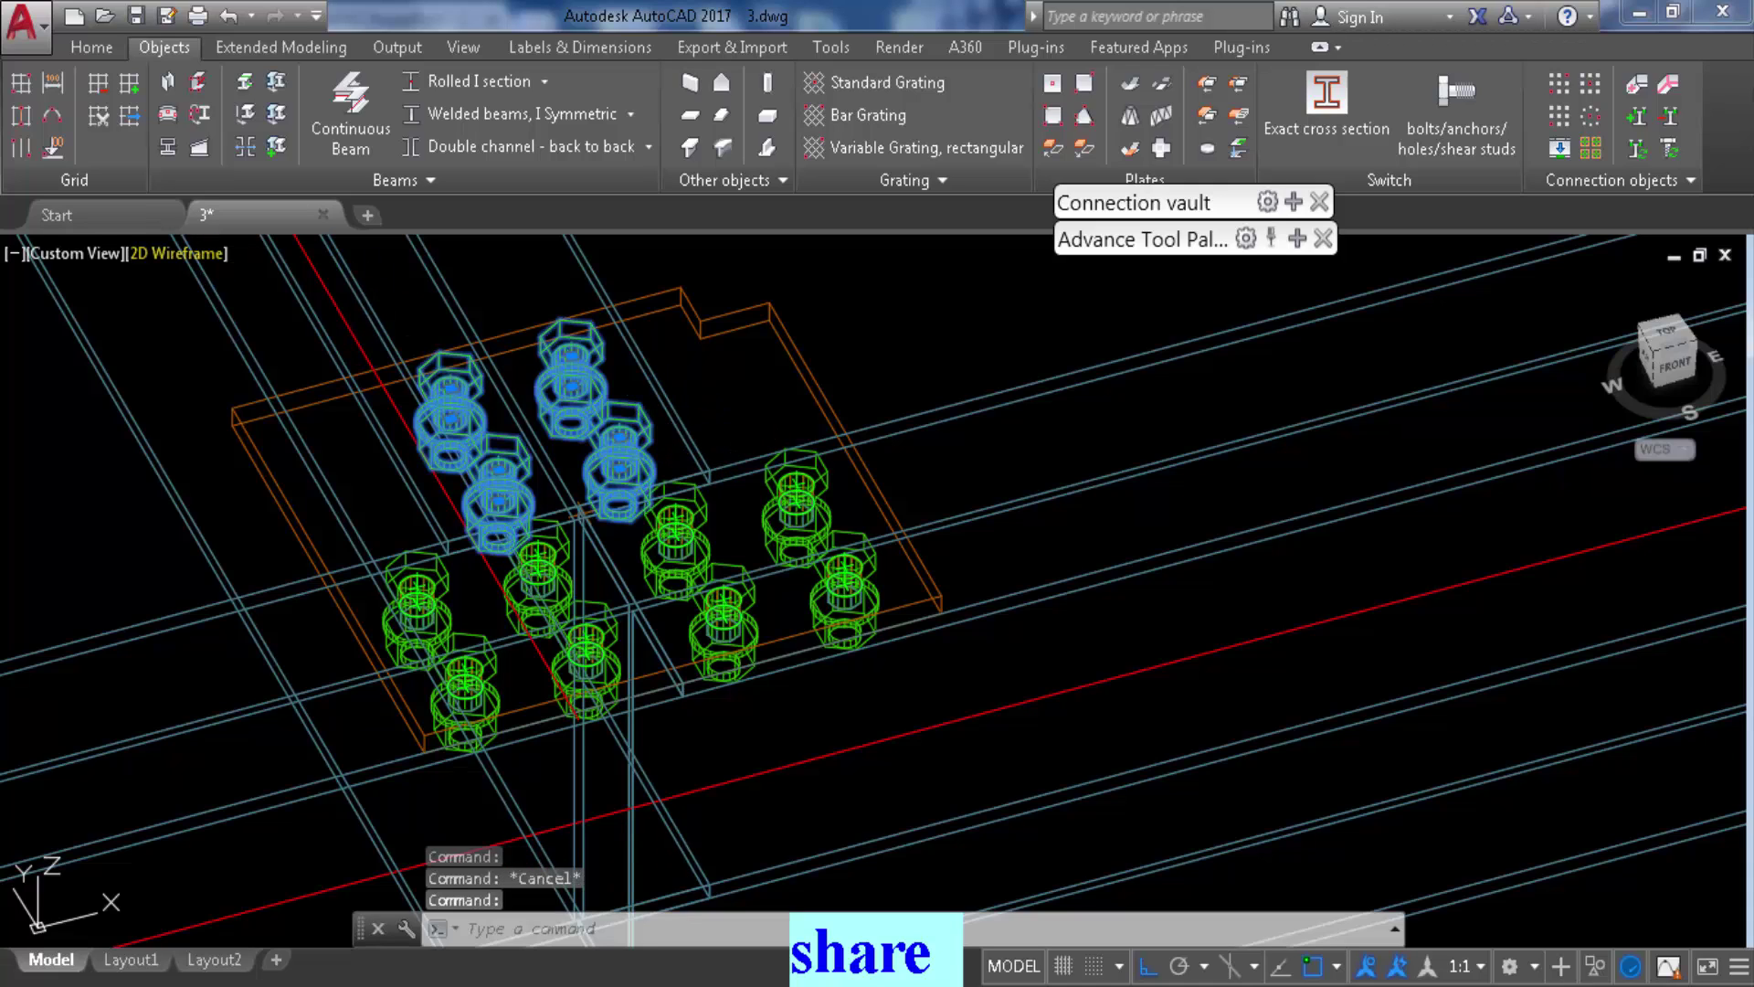
{"action": "left_click", "coordinate": [183, 254]}
{"action": "left_click", "coordinate": [237, 410]}
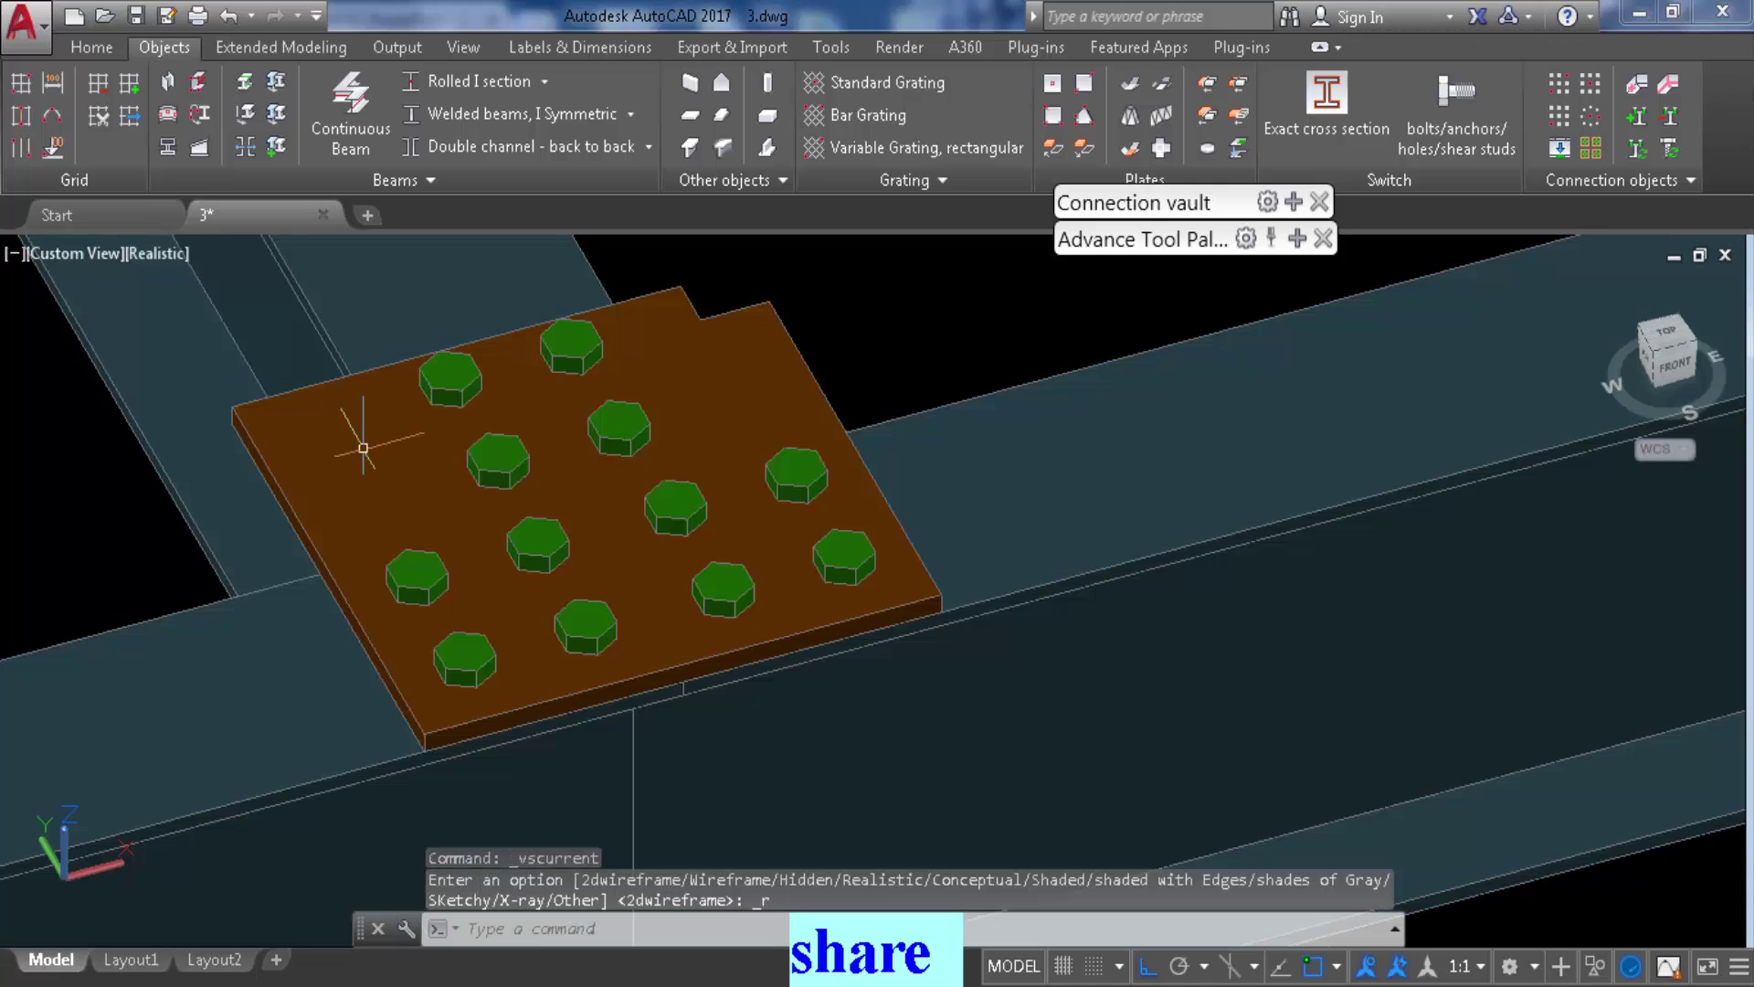
Inspect each bolt group on the plate in turn, together with the parts it connects
{"action": "left_click", "coordinate": [614, 420]}
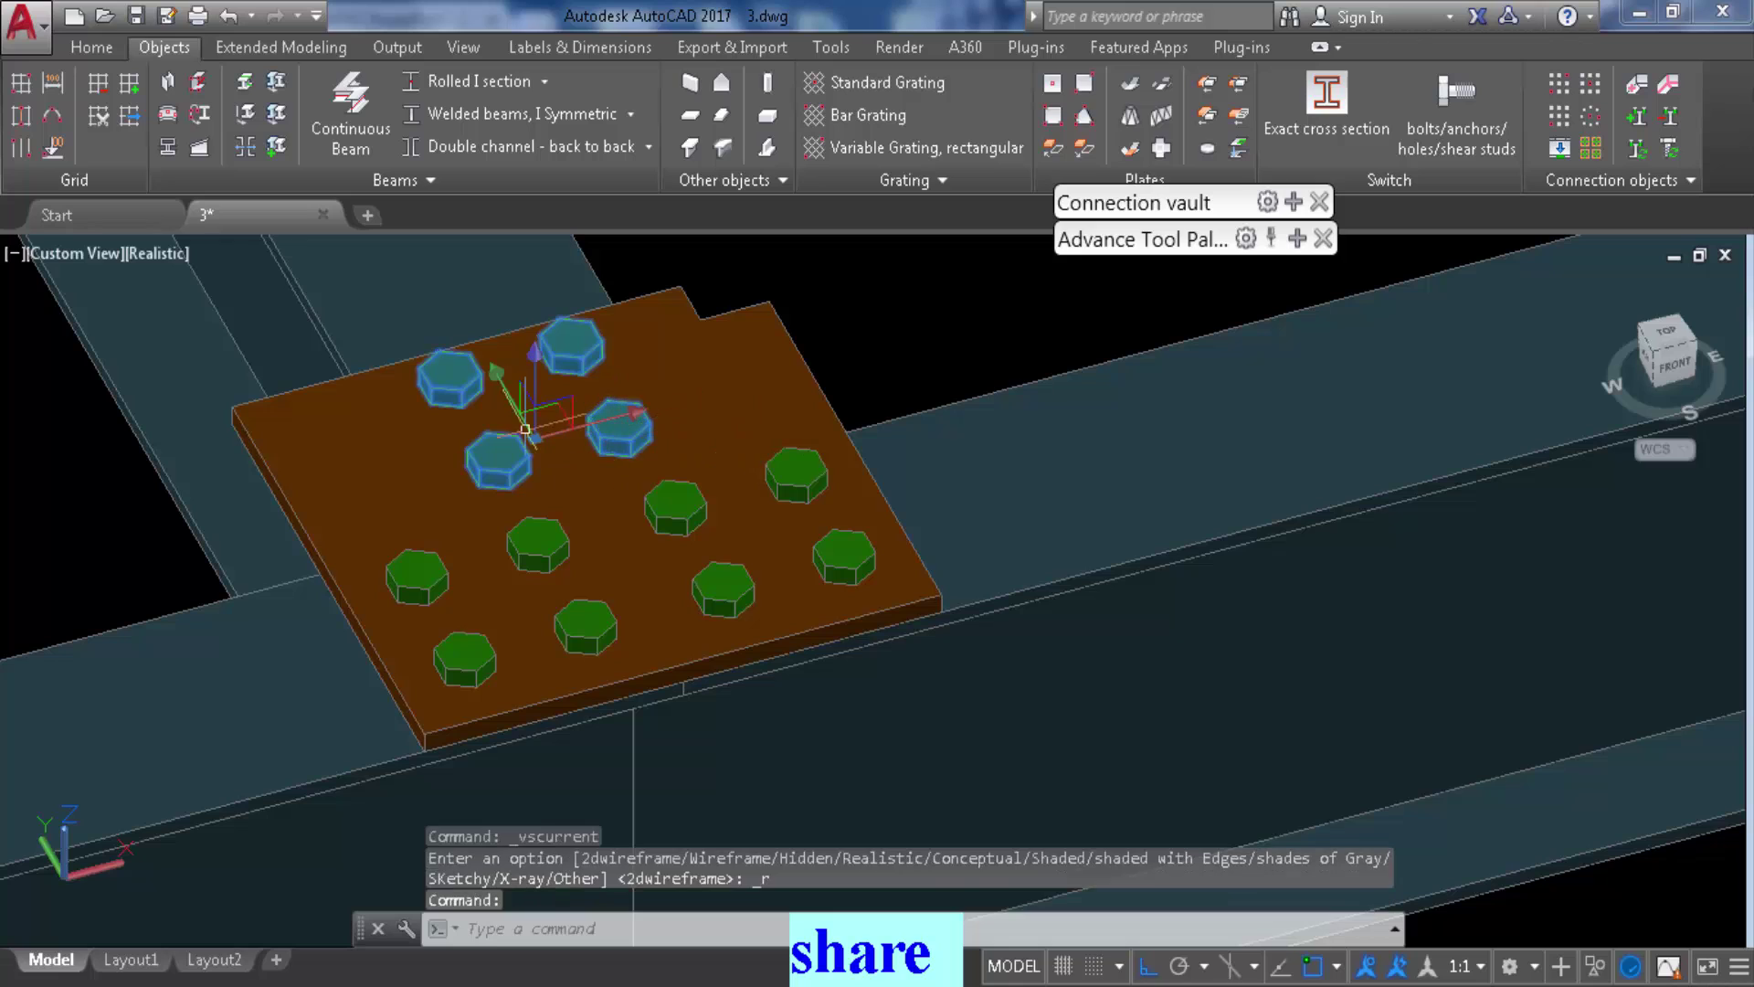
{"action": "left_click", "coordinate": [352, 309]}
{"action": "left_click", "coordinate": [249, 450]}
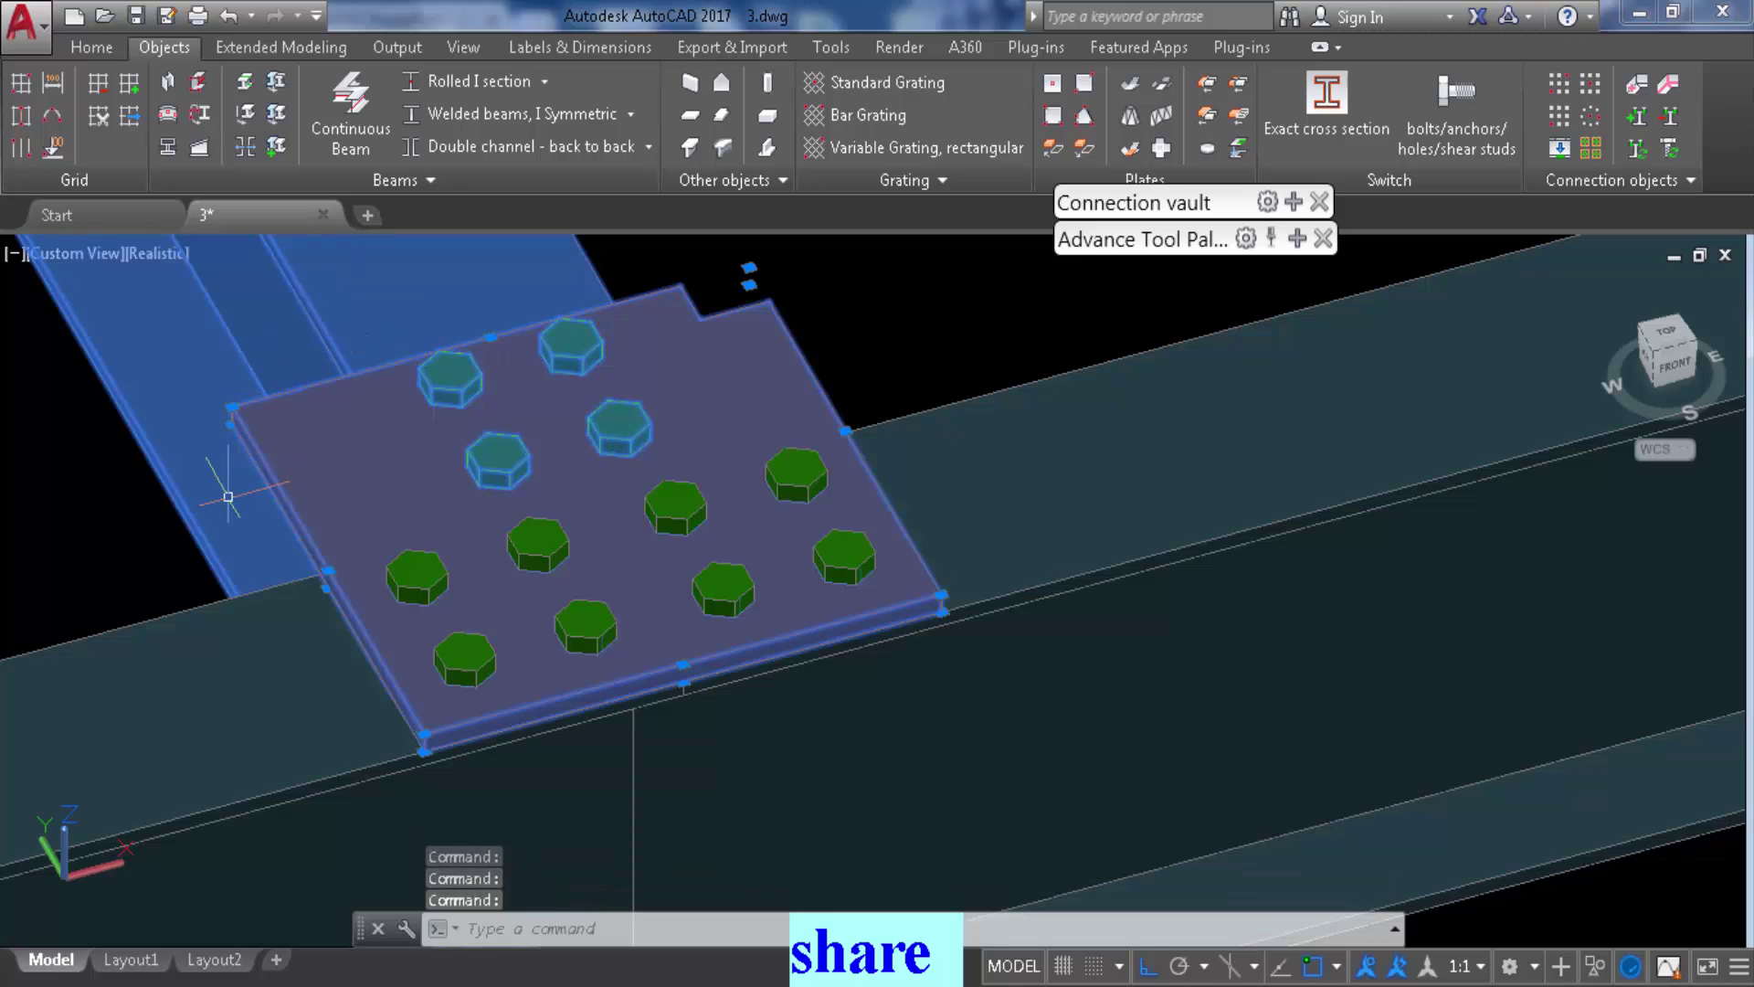
{"action": "key", "text": "Escape"}
{"action": "left_click", "coordinate": [427, 569]}
{"action": "left_click", "coordinate": [250, 715]}
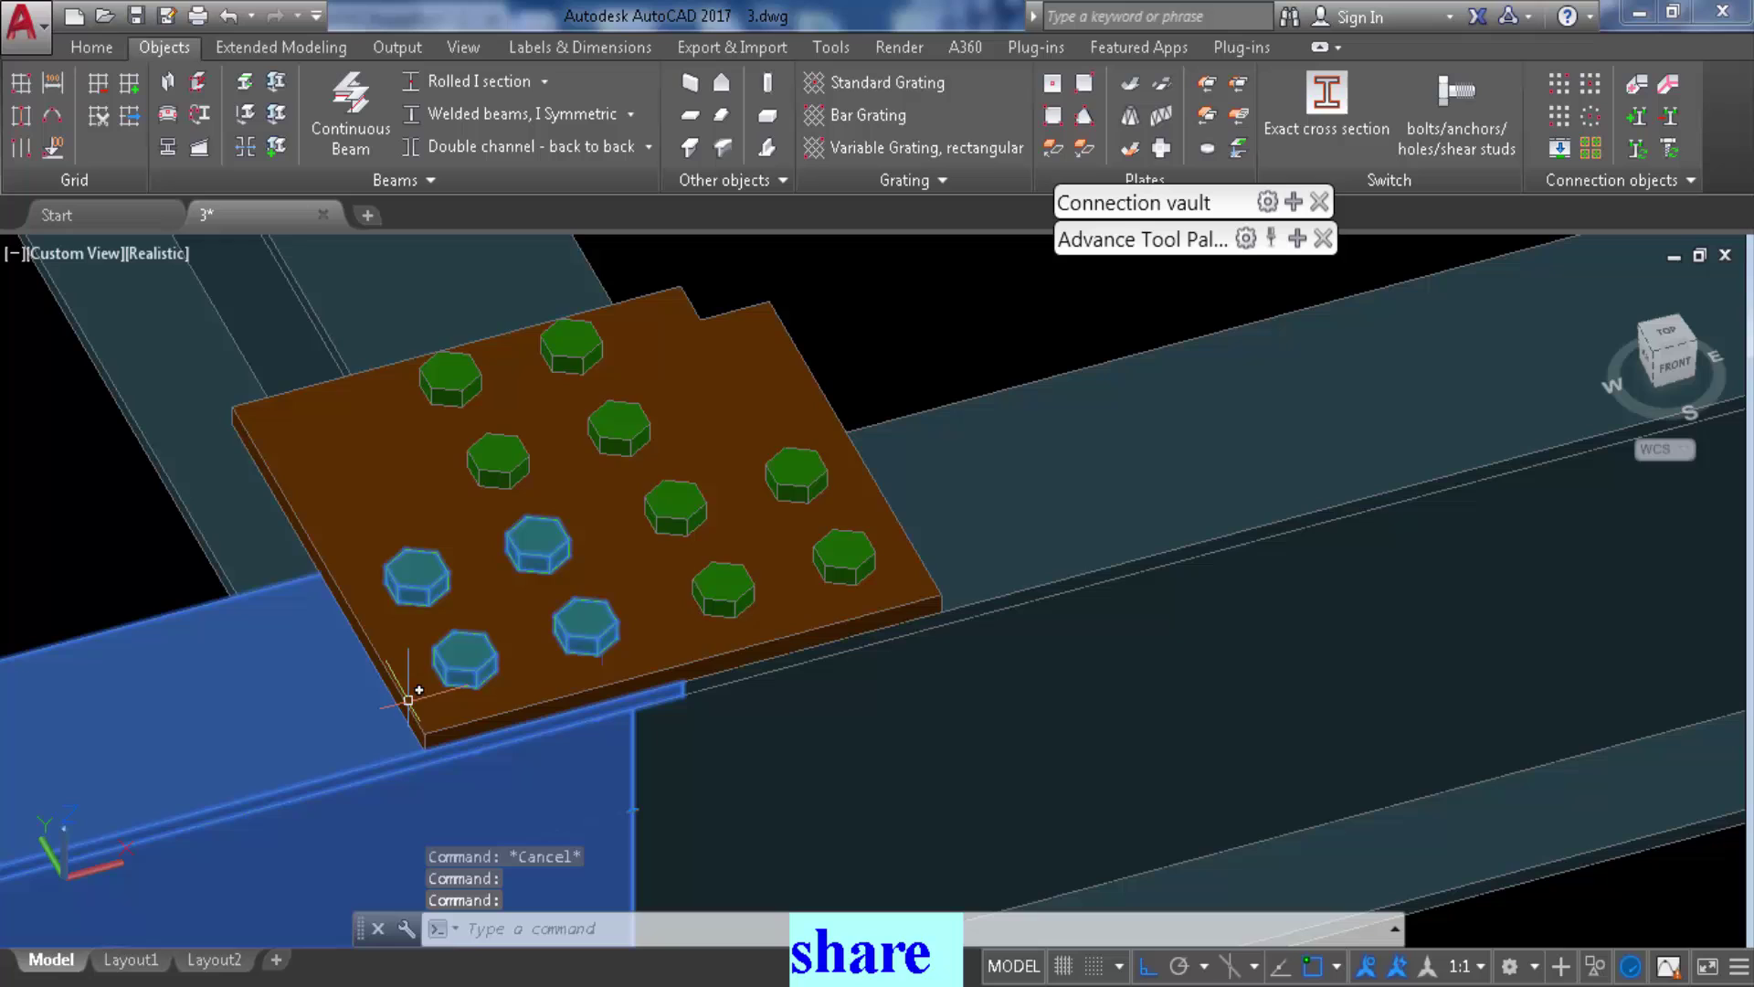
{"action": "left_click", "coordinate": [409, 700]}
{"action": "key", "text": "Escape"}
{"action": "left_click", "coordinate": [791, 614]}
{"action": "left_click", "coordinate": [870, 559]}
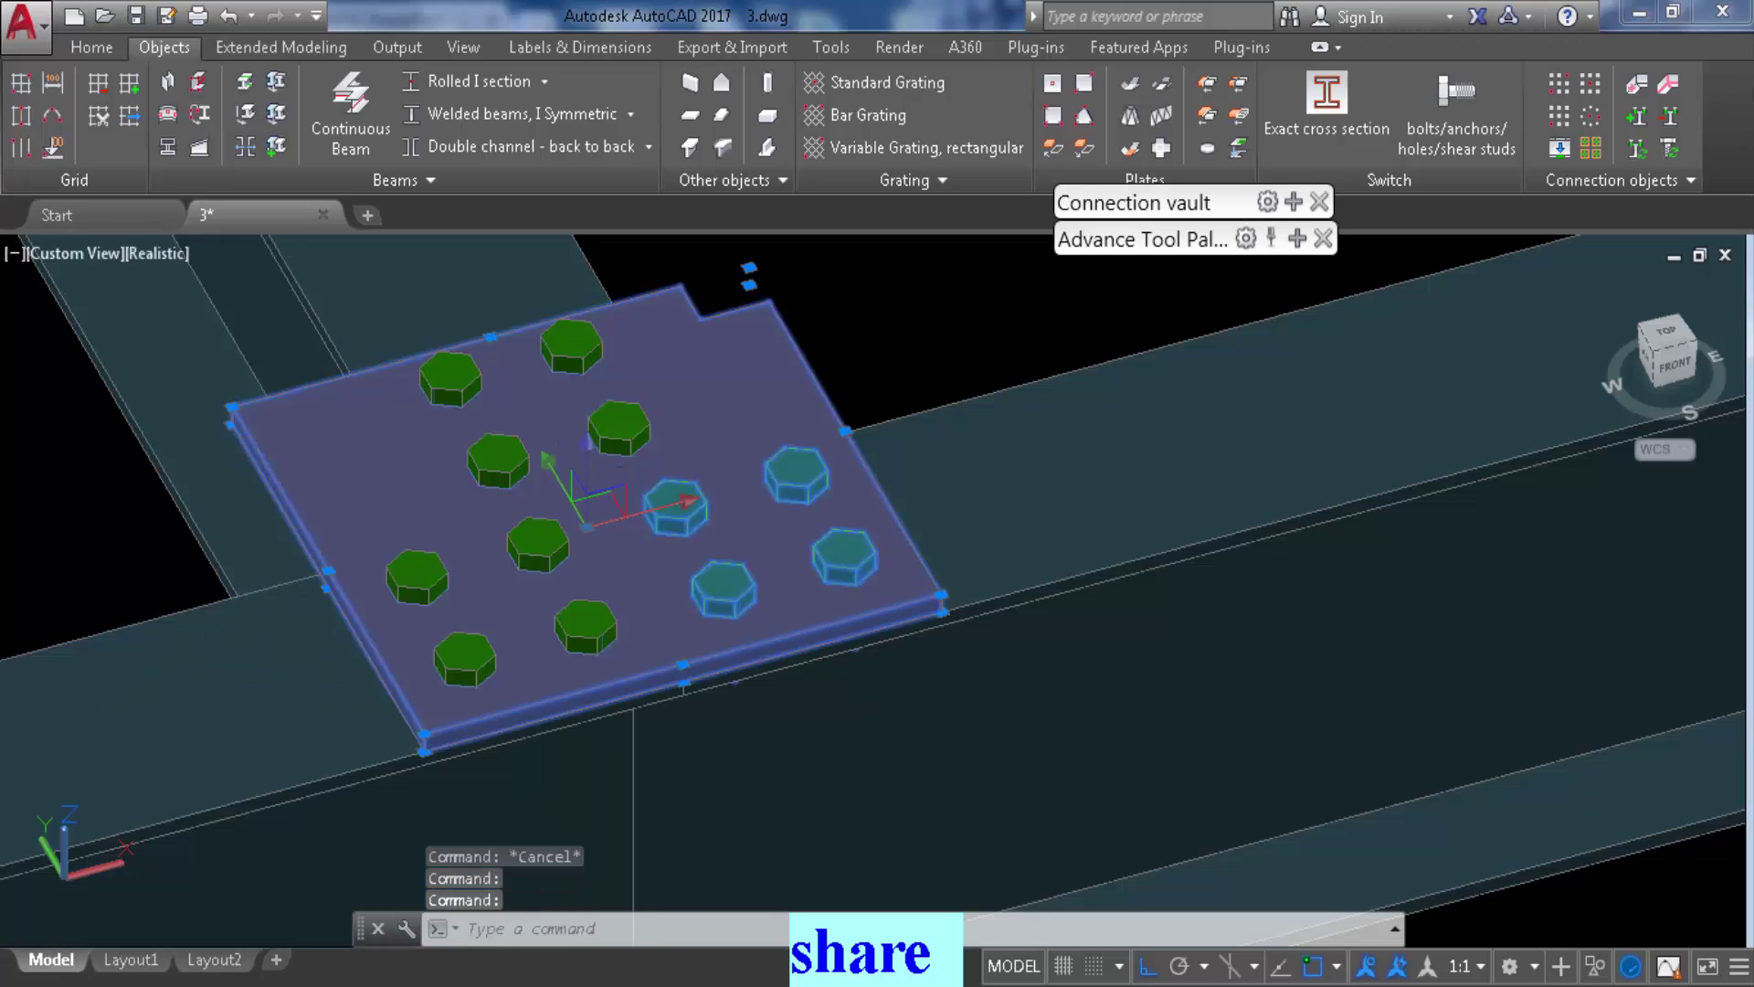
{"action": "key", "text": "Escape"}
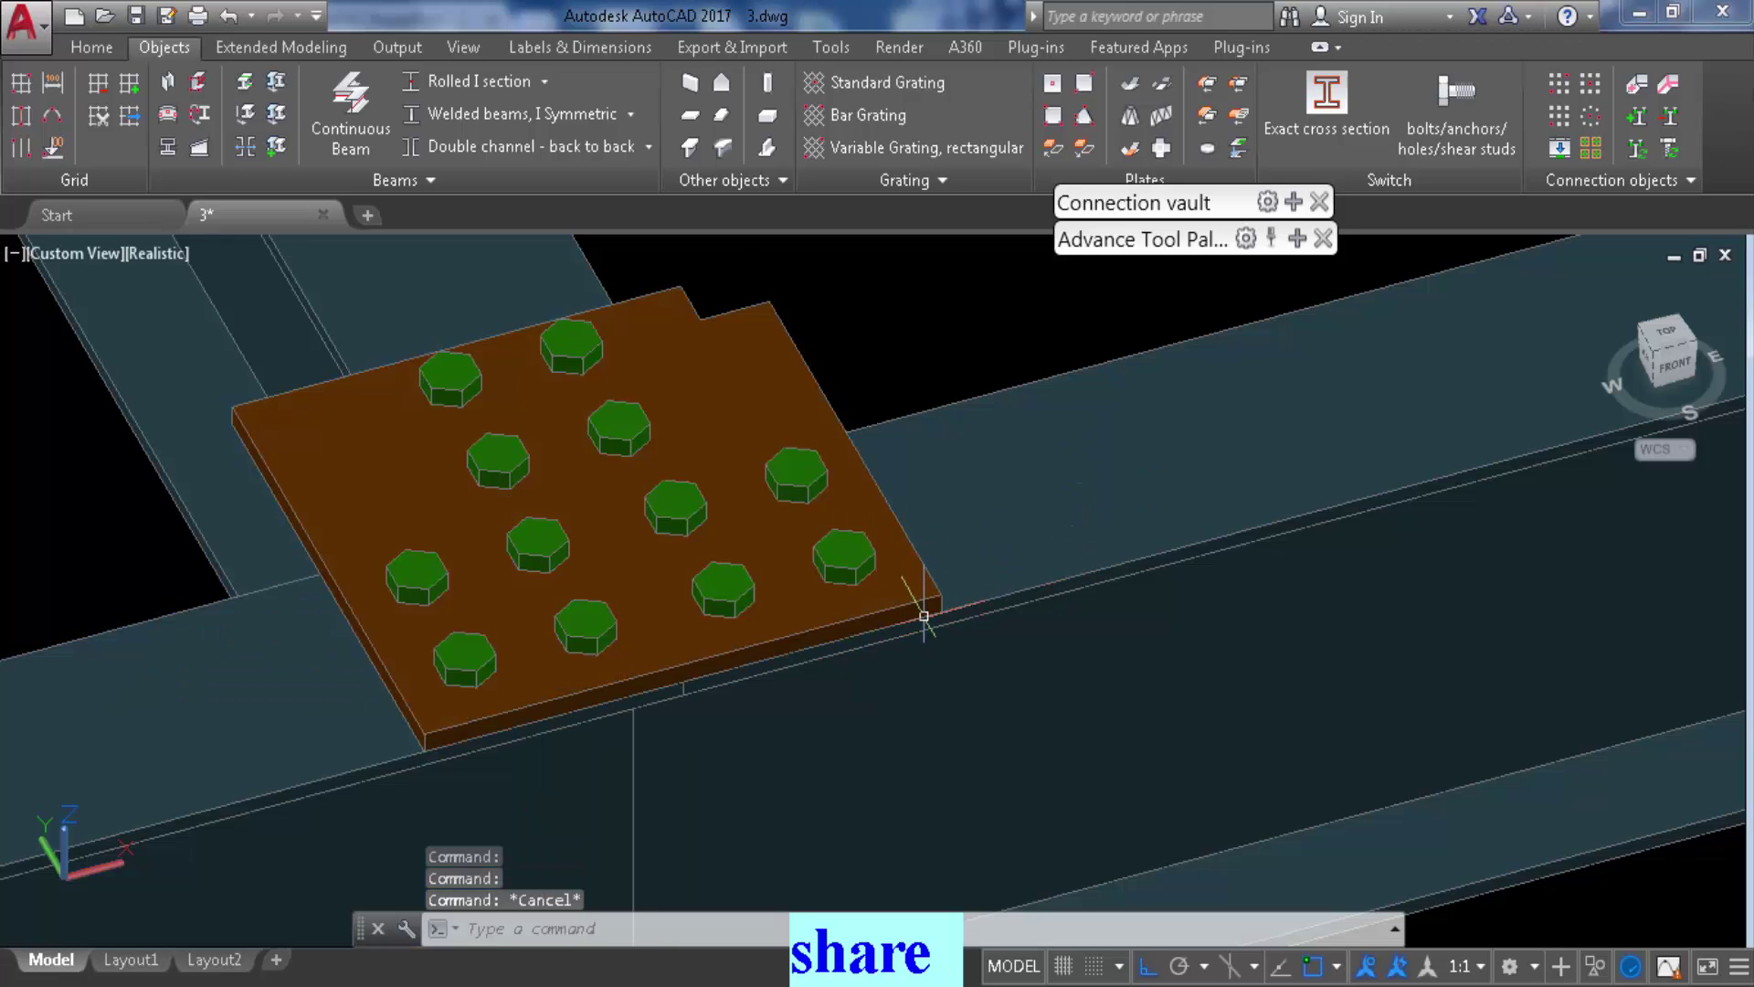
Set the visual style to 2D Wireframe and change the plate's right-hand bolt group to Slotted hole for part W12x26
{"action": "left_click", "coordinate": [157, 253]}
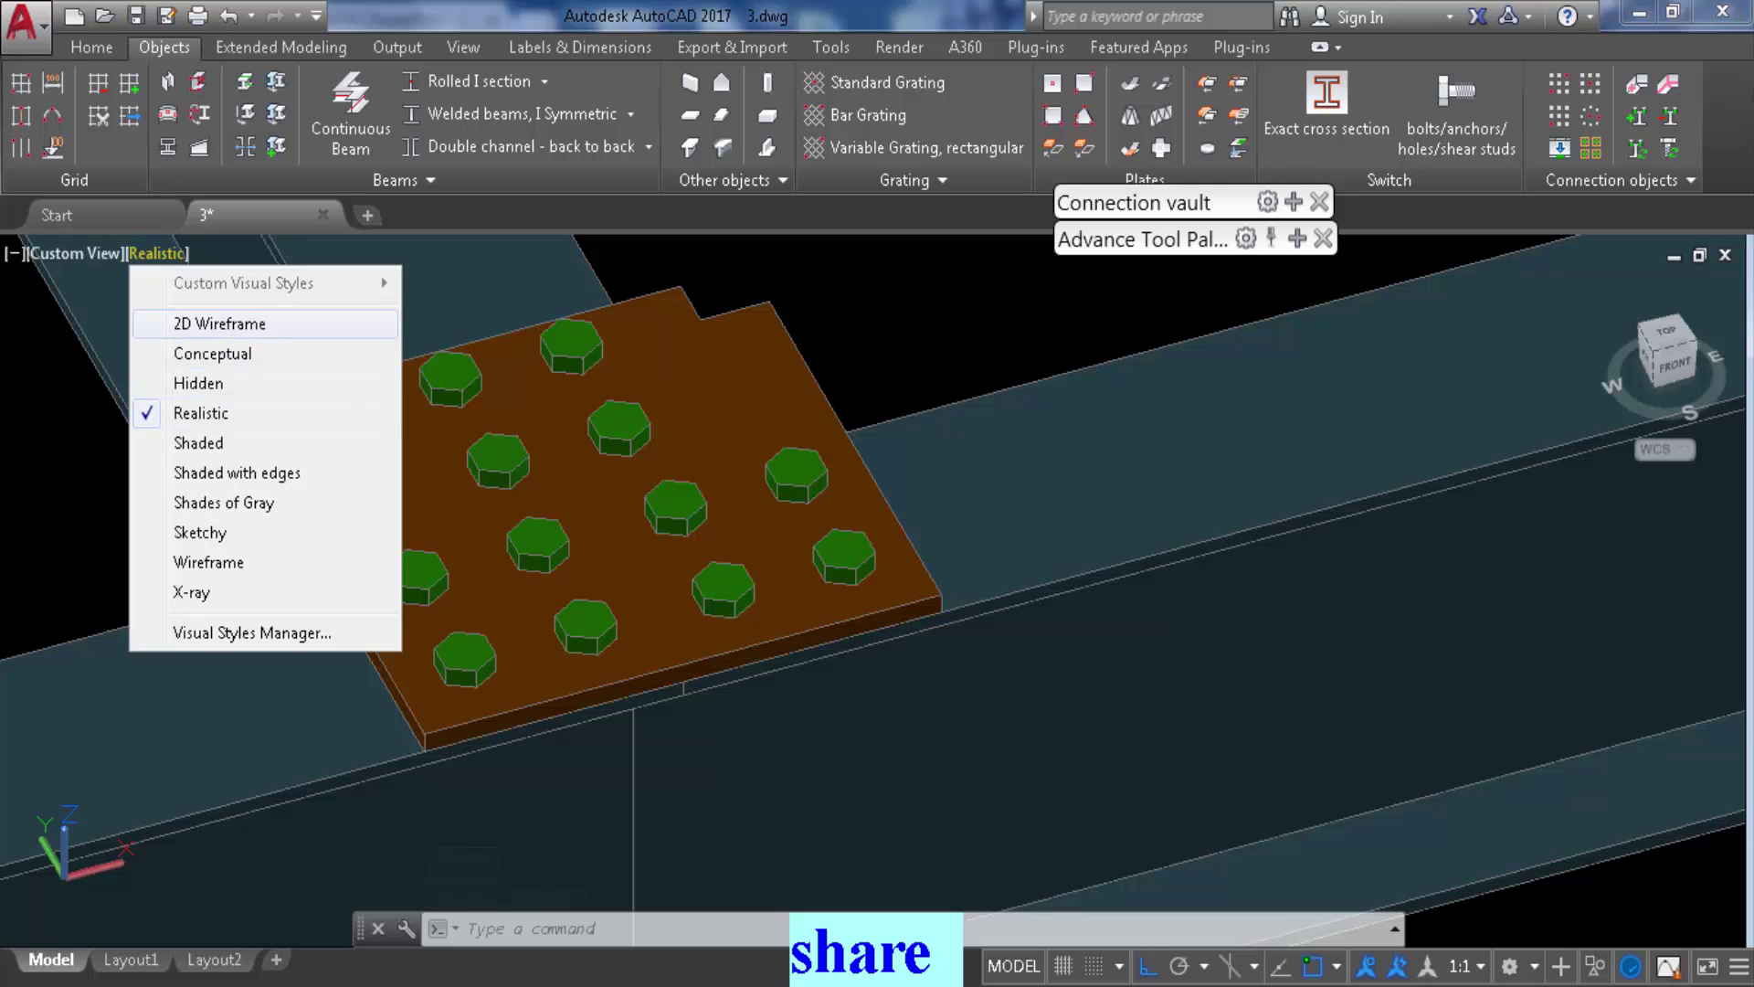
{"action": "left_click", "coordinate": [219, 323]}
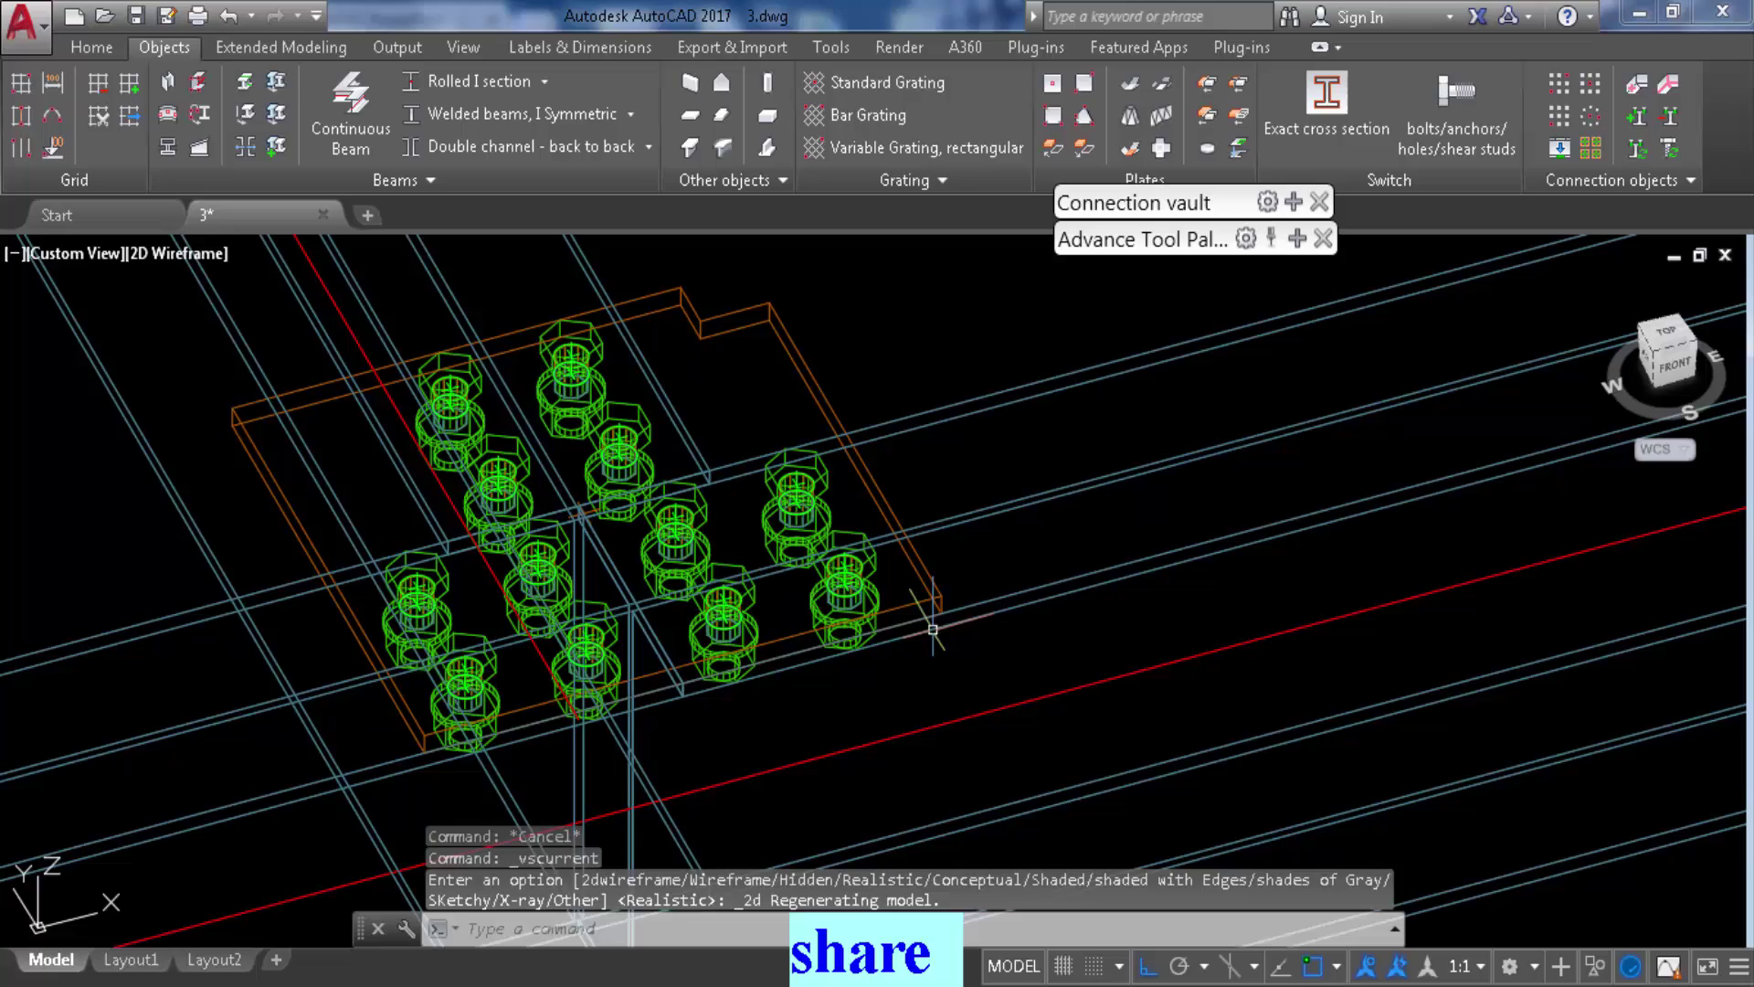
{"action": "middle_click_drag", "start_coordinate": [930, 611], "coordinate": [899, 587], "text": "shift"}
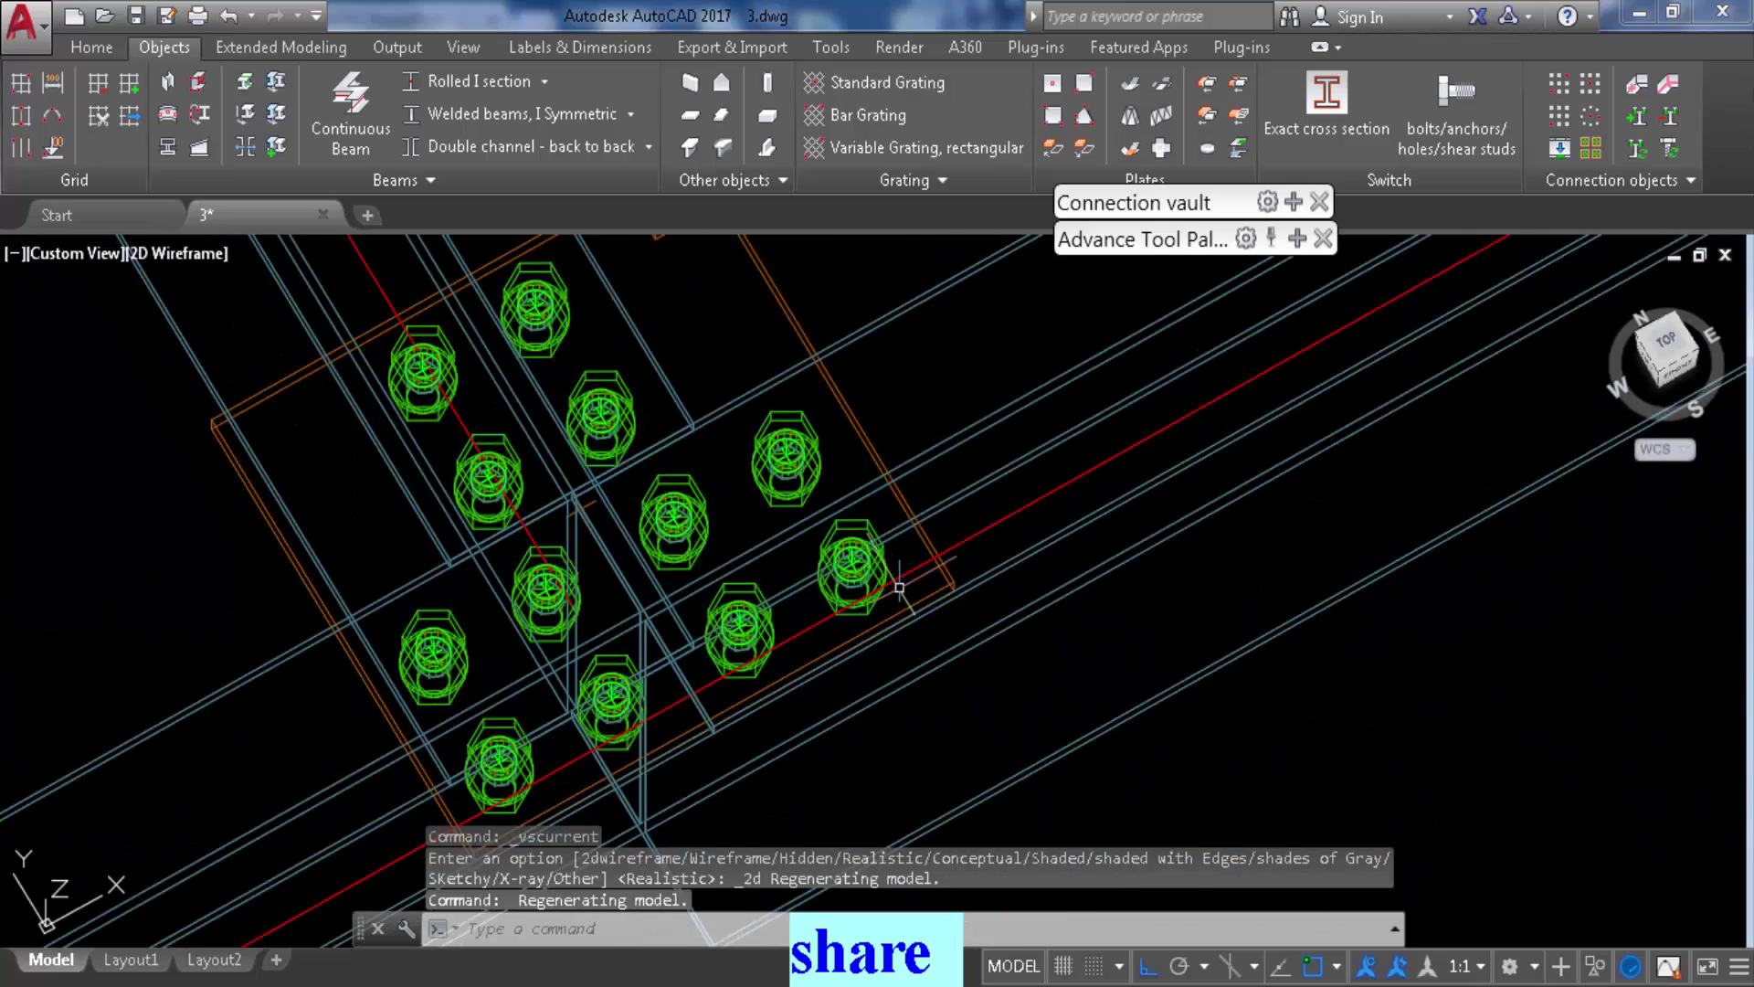
{"action": "scroll", "coordinate": [894, 567], "scroll_direction": "up", "scroll_amount": 6}
{"action": "scroll", "coordinate": [854, 530], "scroll_direction": "down", "scroll_amount": 2}
{"action": "scroll", "coordinate": [644, 366], "scroll_direction": "down", "scroll_amount": 2}
{"action": "middle_click_drag", "start_coordinate": [621, 489], "coordinate": [605, 666]}
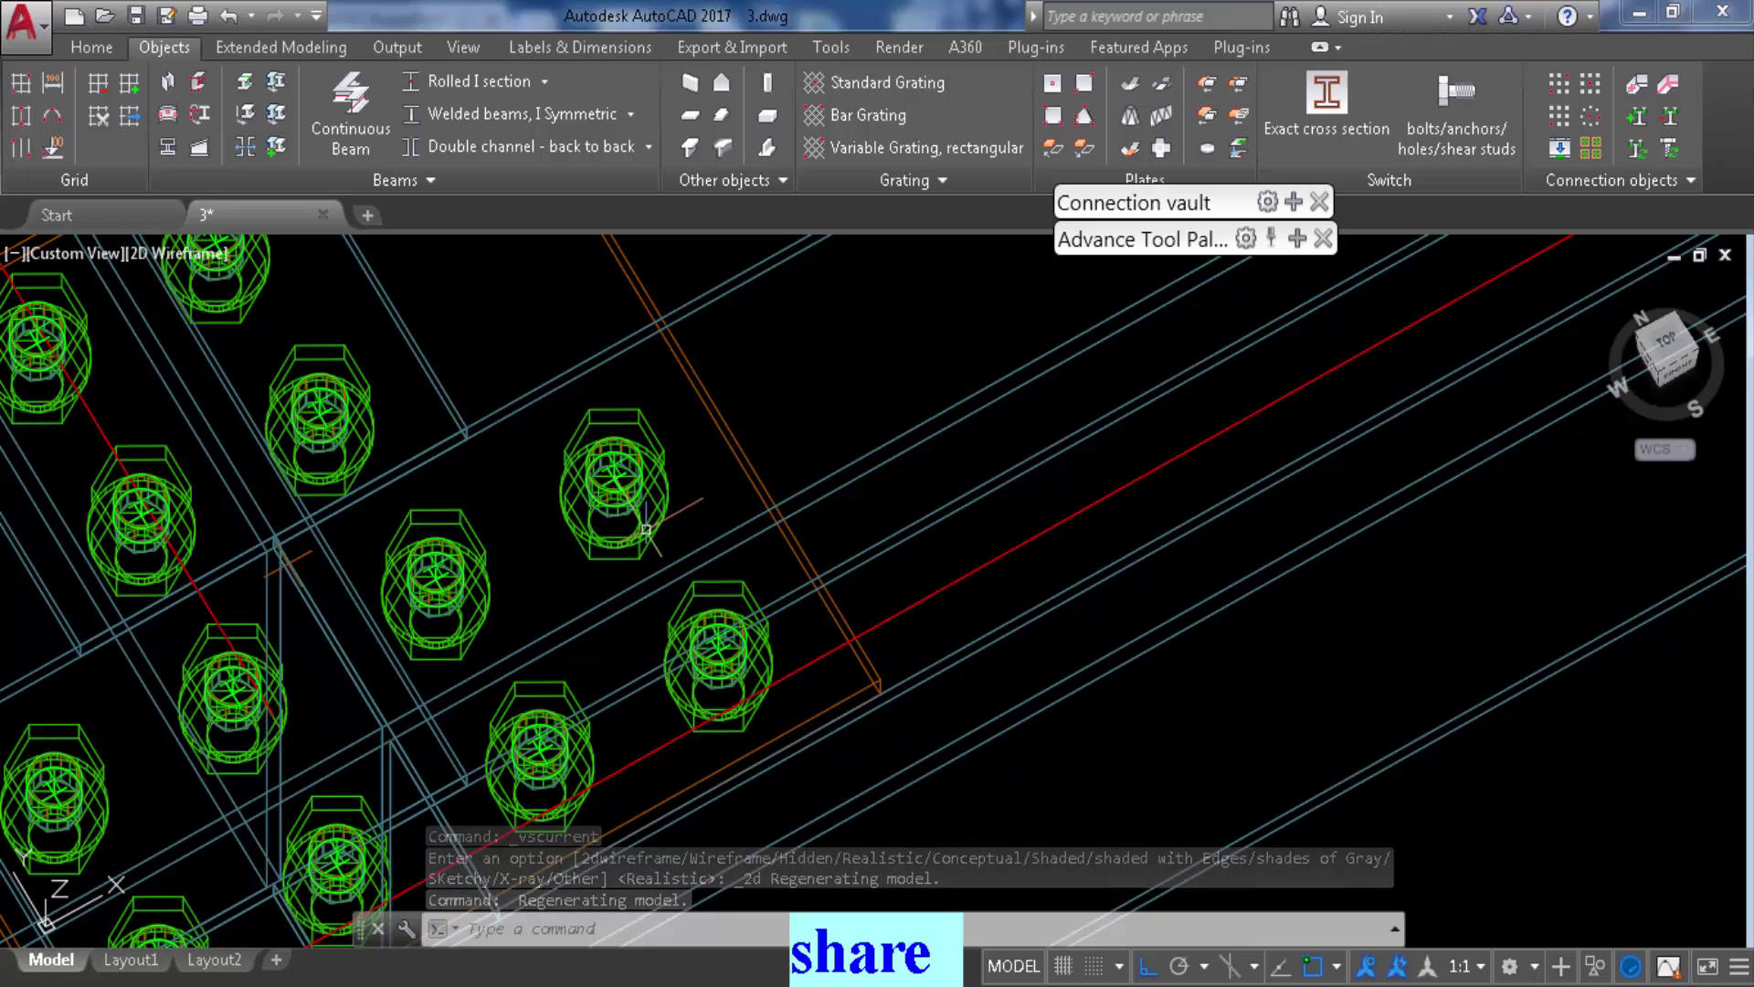
{"action": "double_click", "coordinate": [646, 528]}
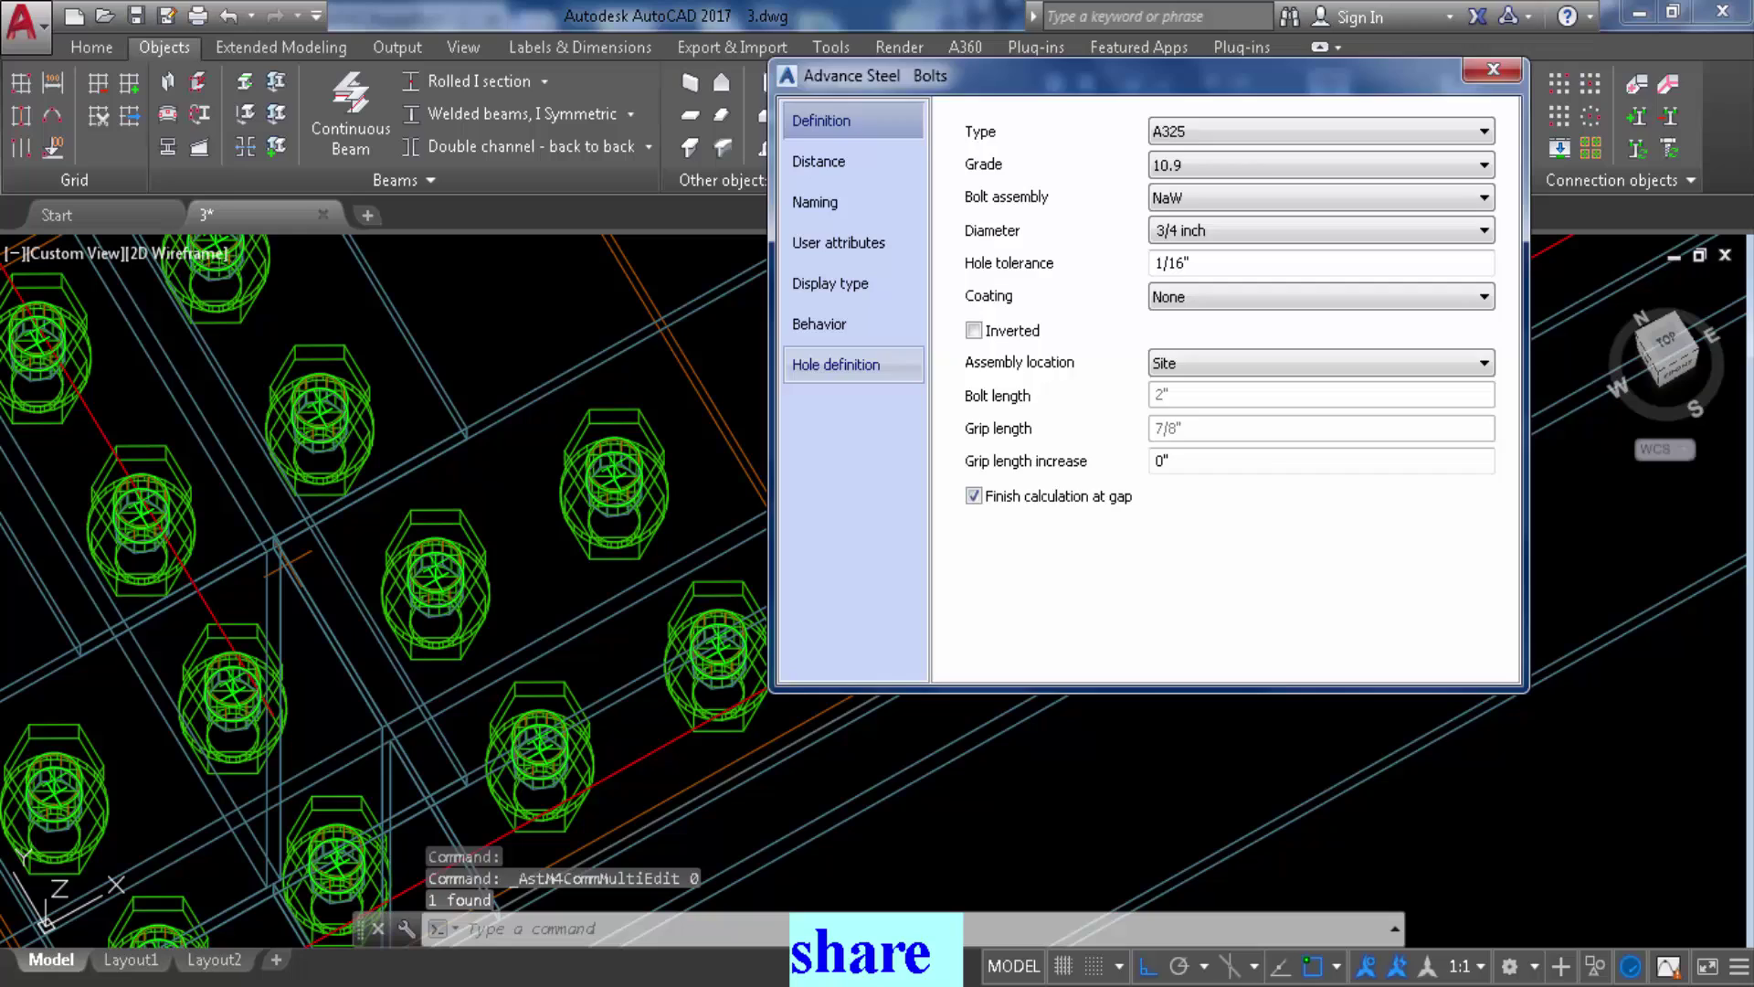
{"action": "left_click", "coordinate": [836, 365]}
{"action": "left_click", "coordinate": [1188, 165]}
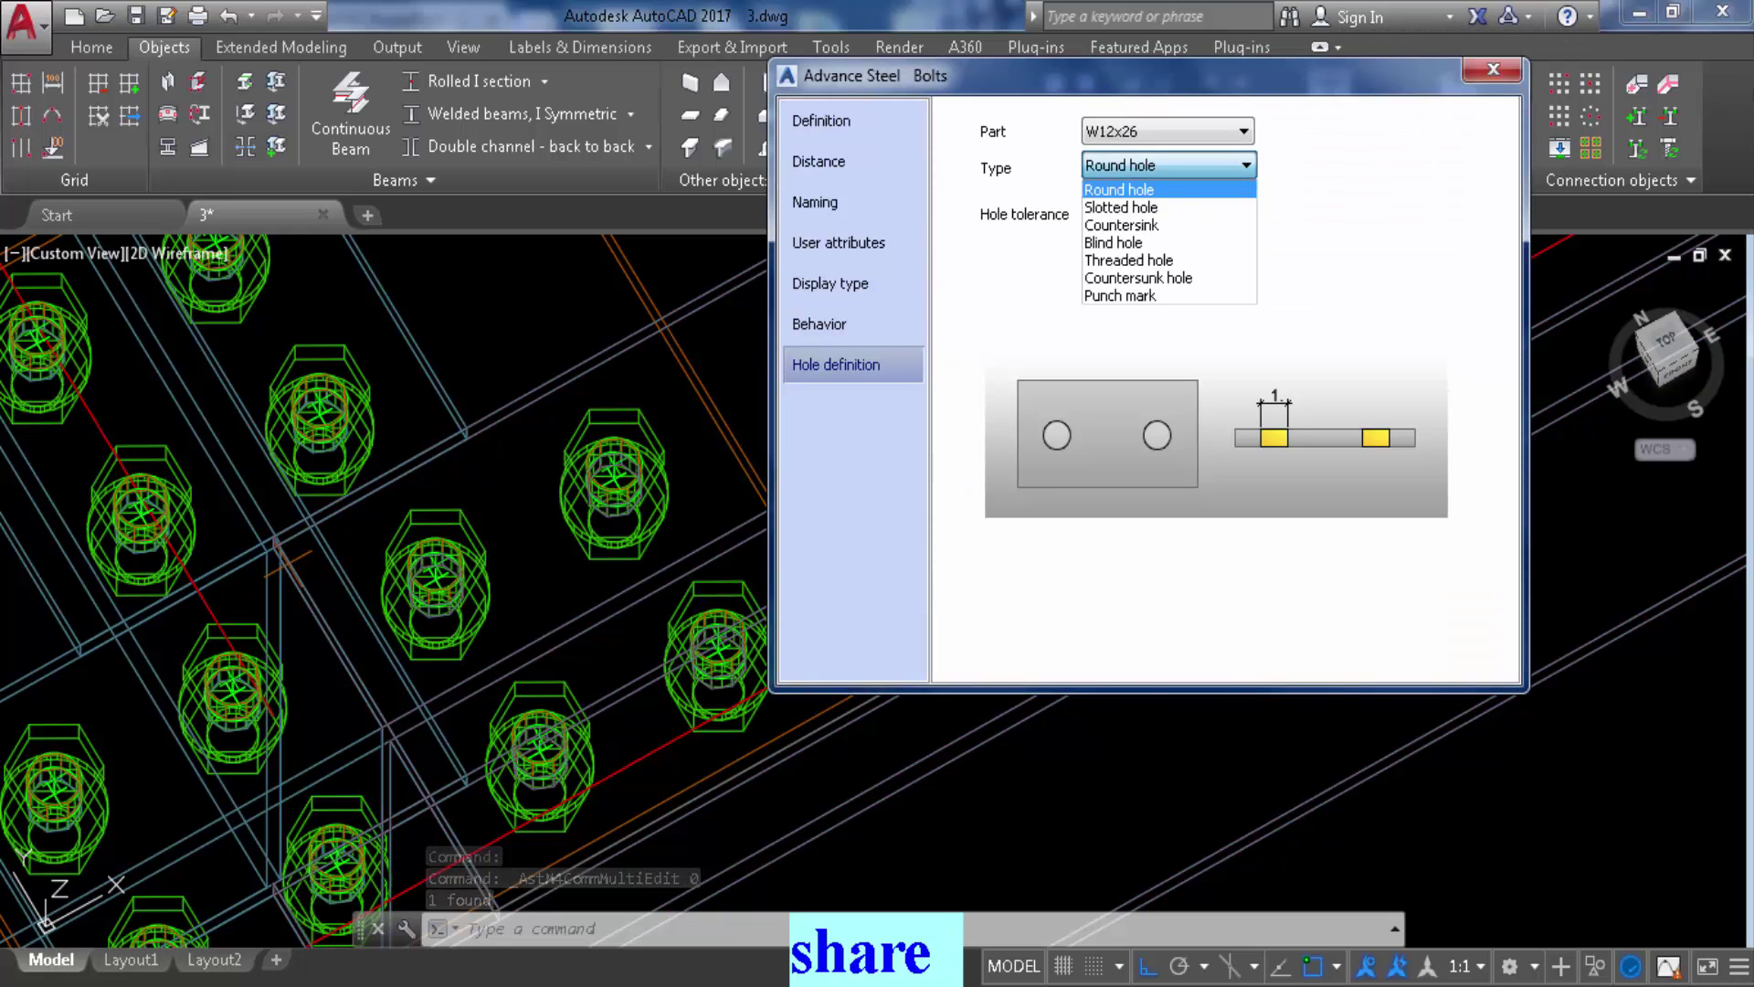
{"action": "left_click", "coordinate": [1122, 208]}
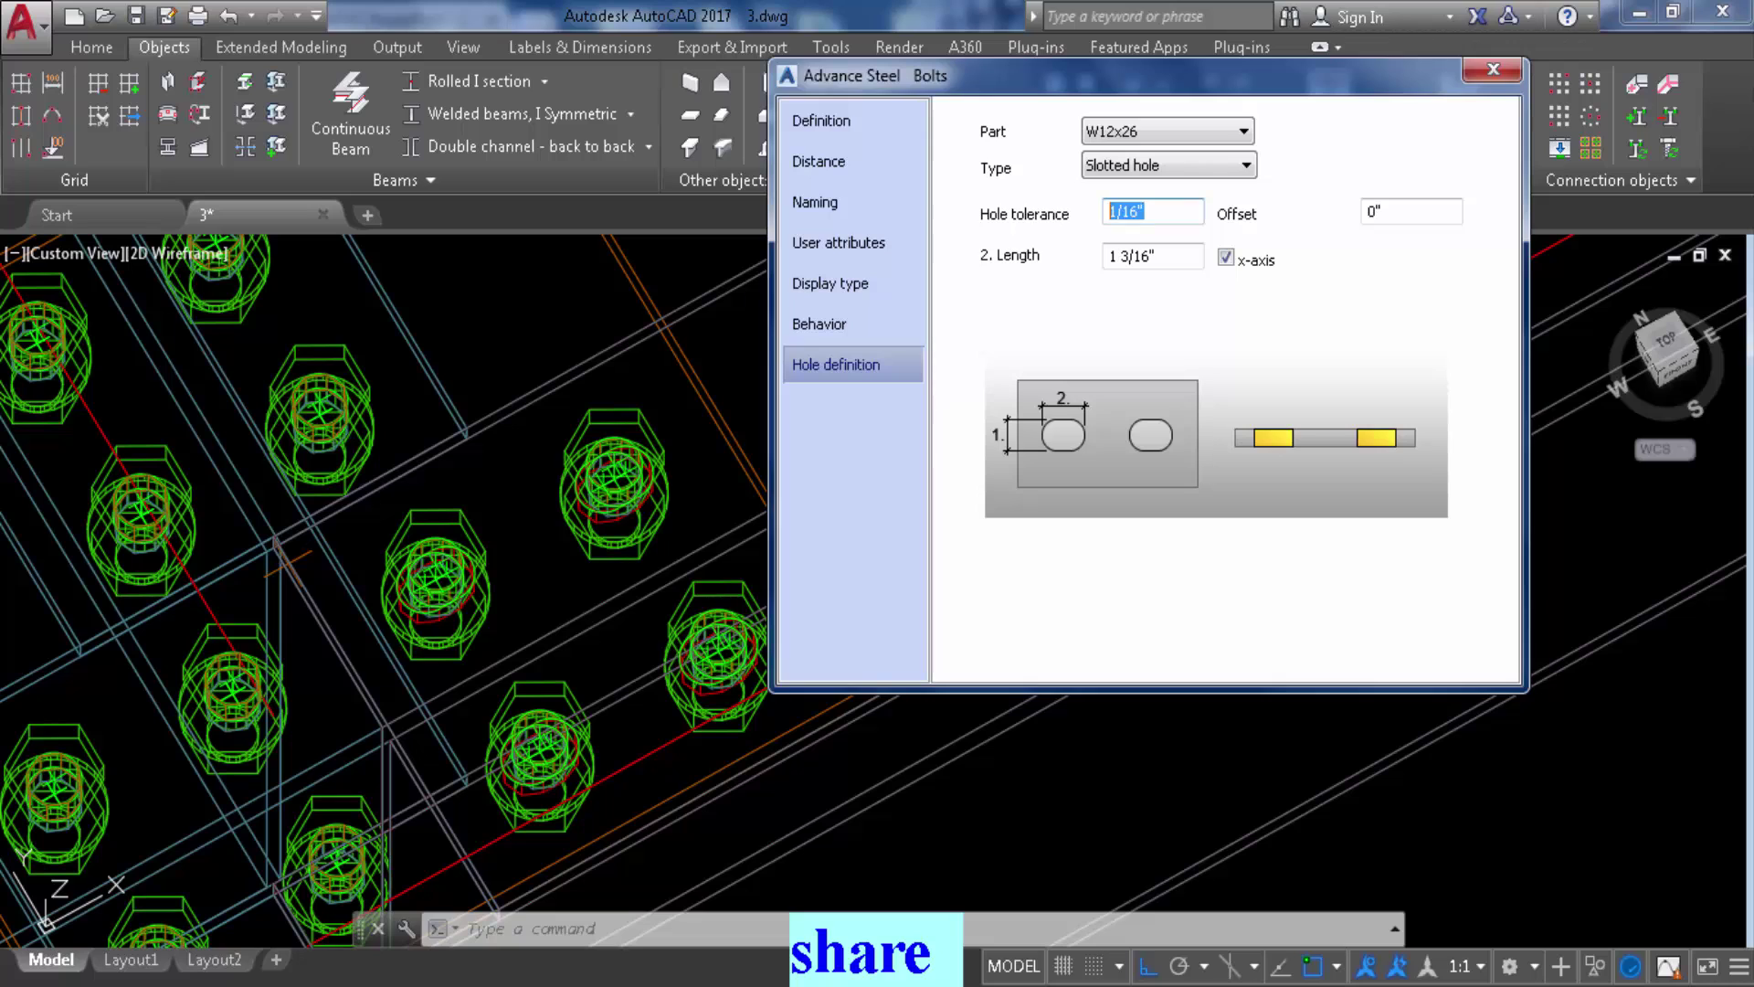
{"action": "key", "text": "Tab"}
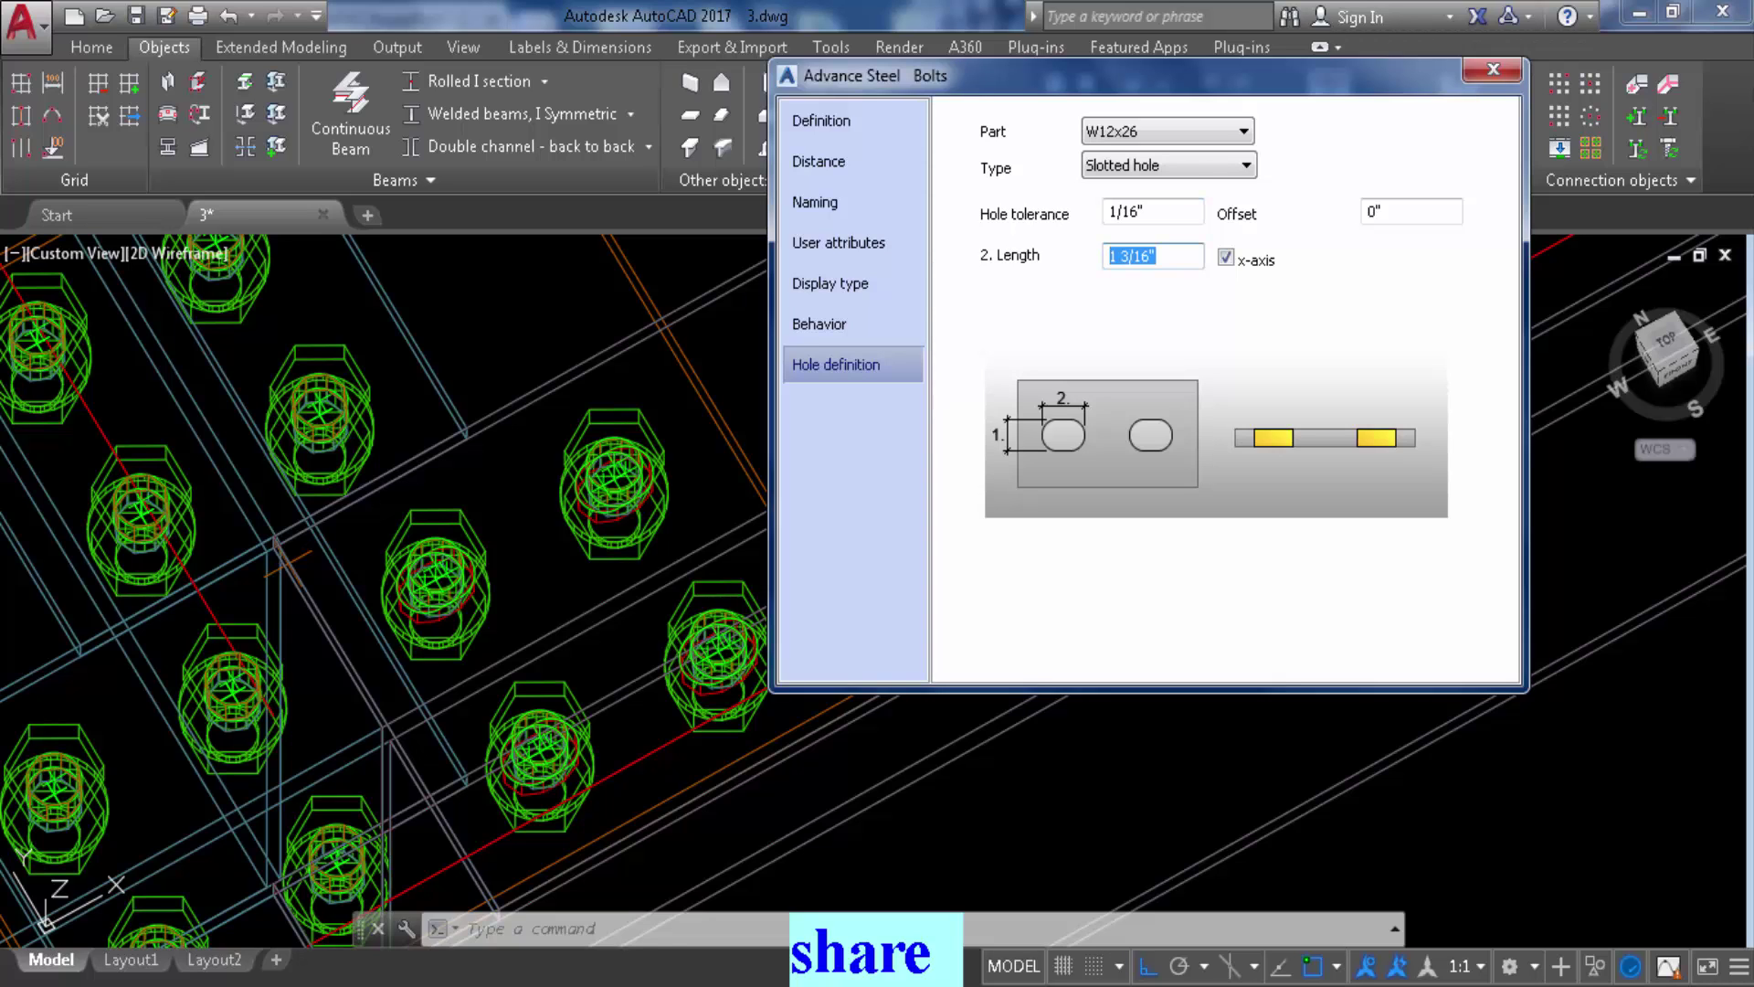
{"action": "key", "text": "Return"}
Set the connection object mode to holes
{"action": "scroll", "coordinate": [783, 352], "scroll_direction": "down", "scroll_amount": 5}
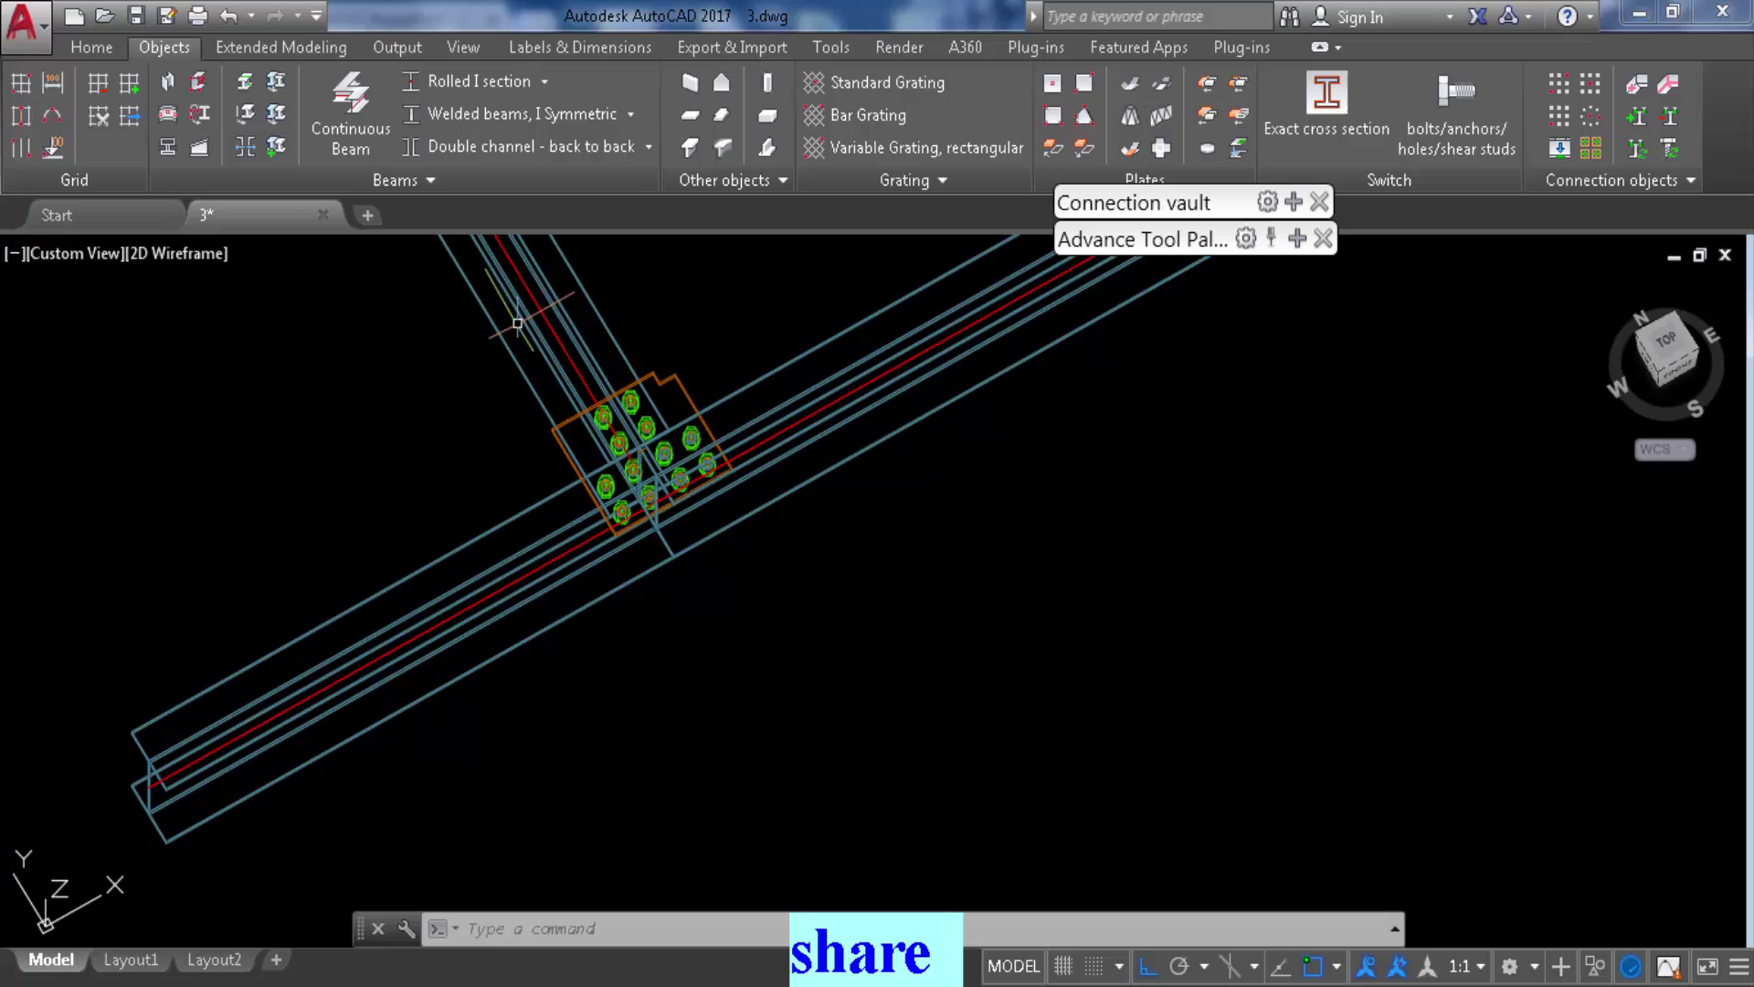
{"action": "left_click", "coordinate": [92, 47]}
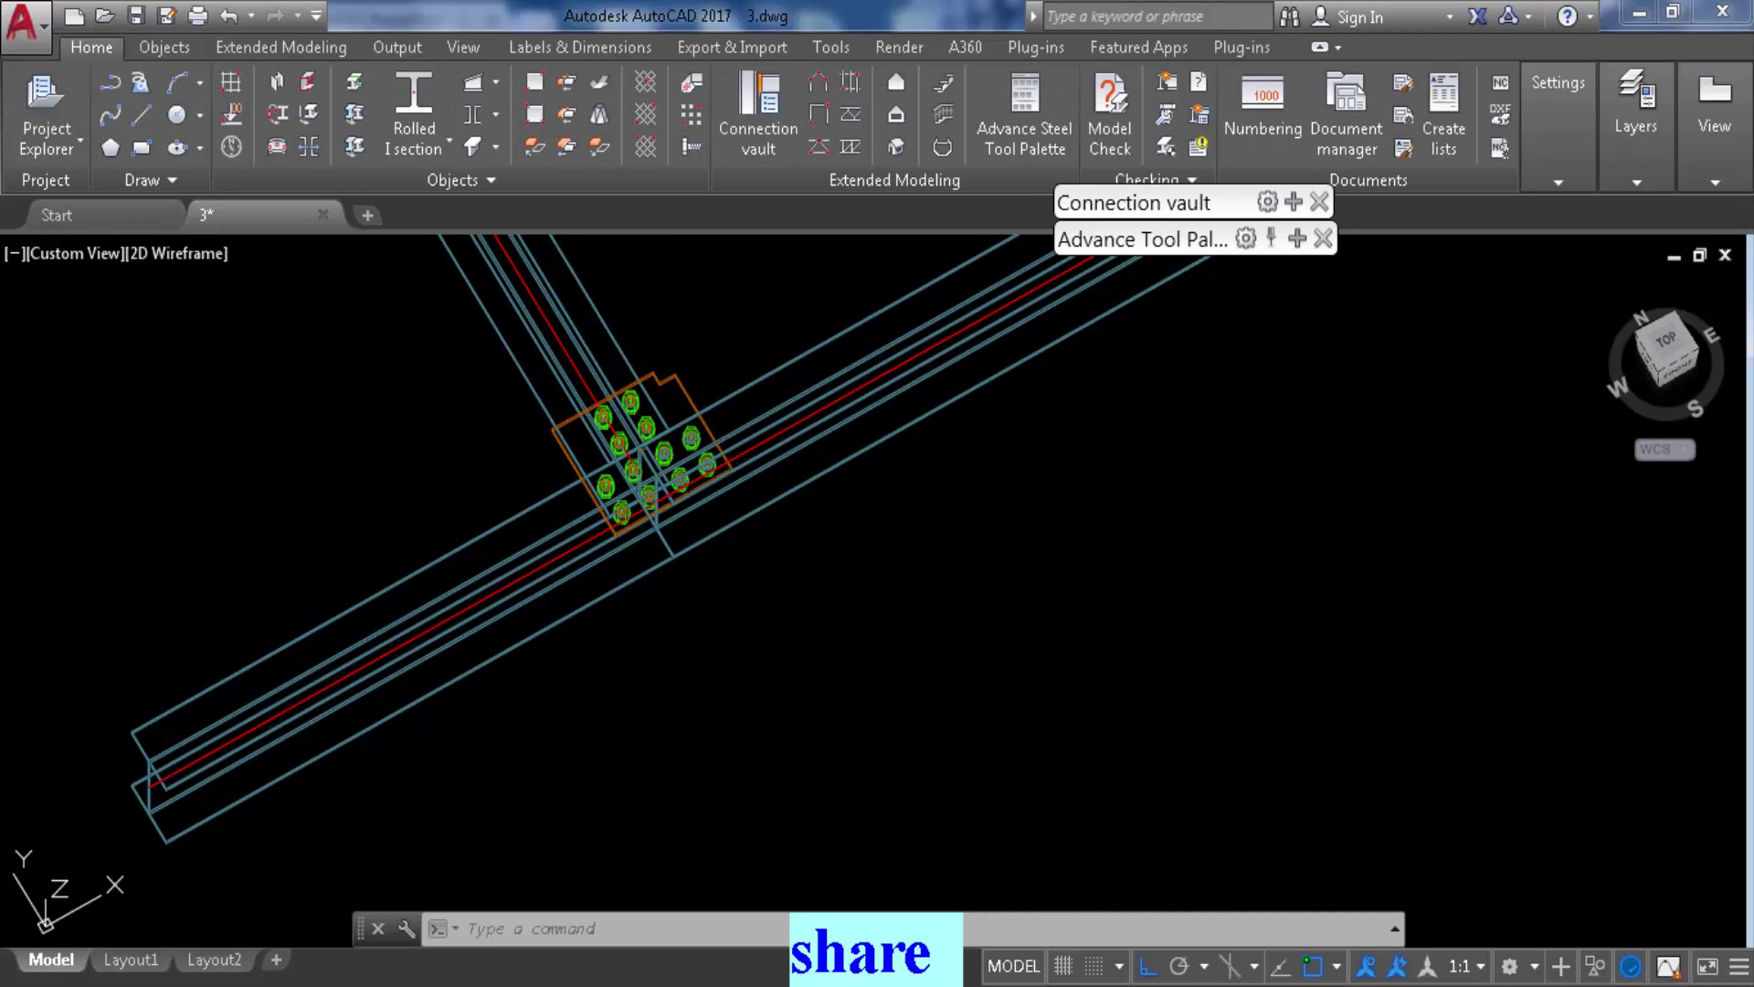
{"action": "left_click", "coordinate": [692, 146]}
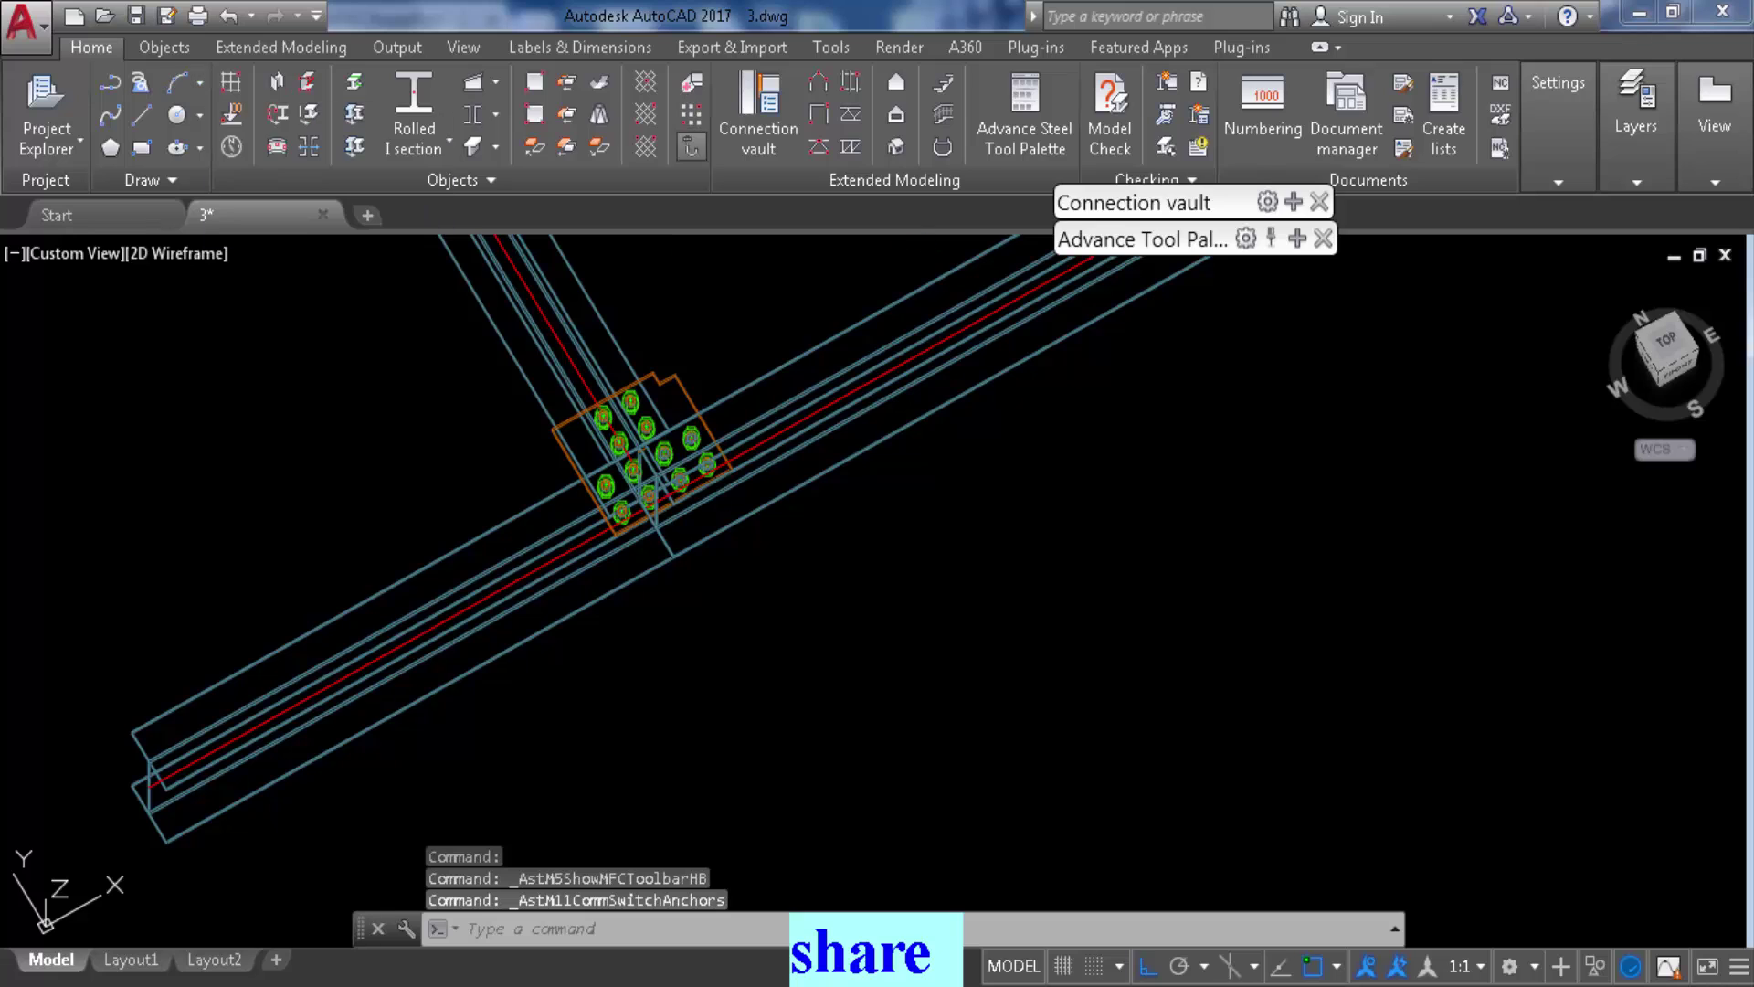
{"action": "left_click", "coordinate": [691, 146]}
Place a hole pattern between two corner points on the top flange, starting at the beam's free end
{"action": "left_click", "coordinate": [691, 114]}
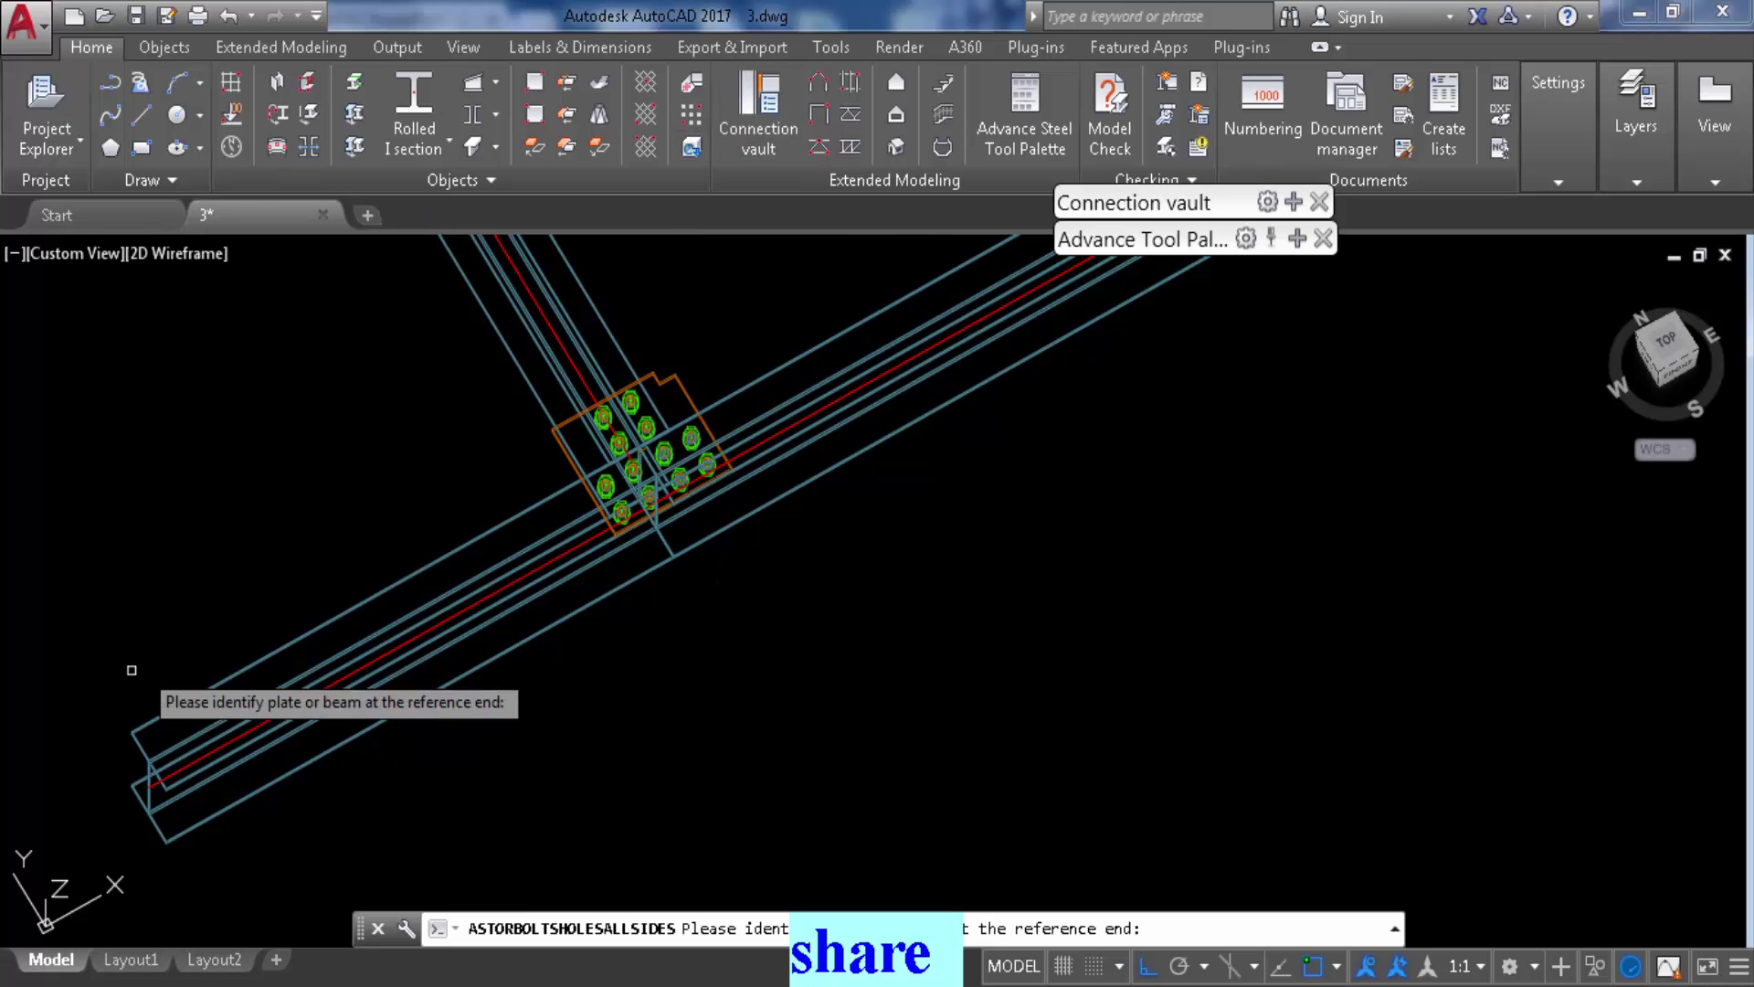
{"action": "scroll", "coordinate": [141, 781], "scroll_direction": "up", "scroll_amount": 4}
{"action": "left_click", "coordinate": [166, 745]}
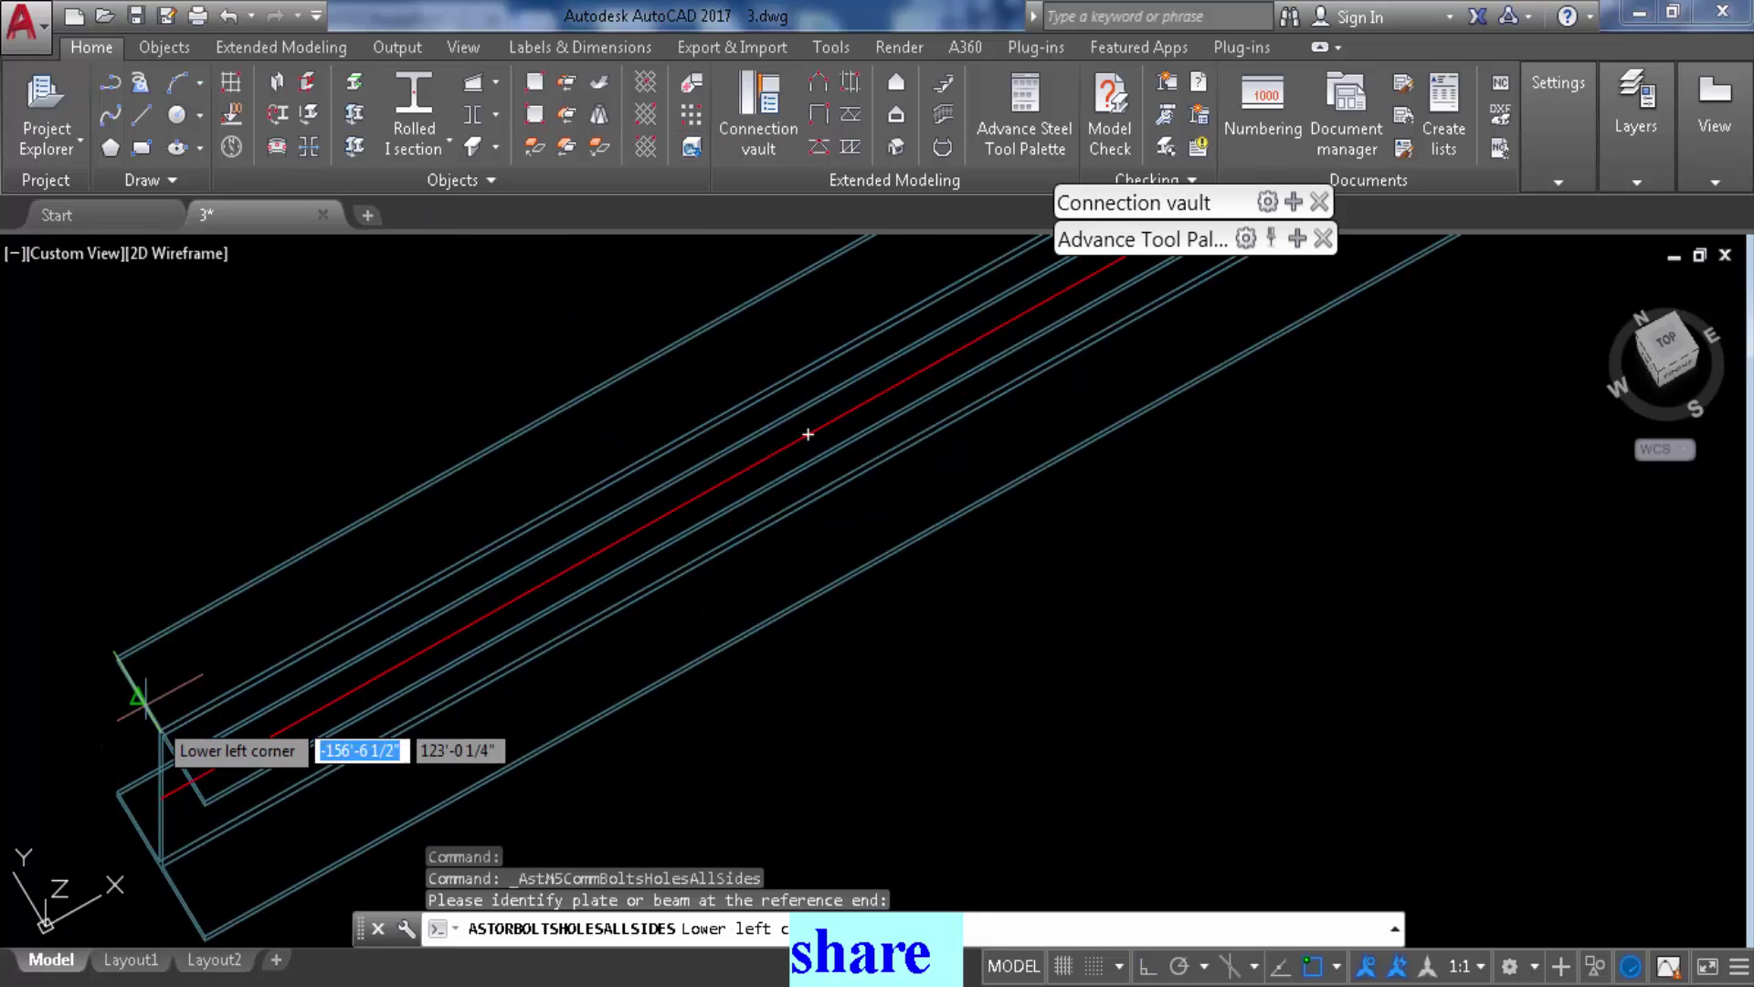
{"action": "left_click", "coordinate": [119, 659]}
{"action": "left_click", "coordinate": [763, 296]}
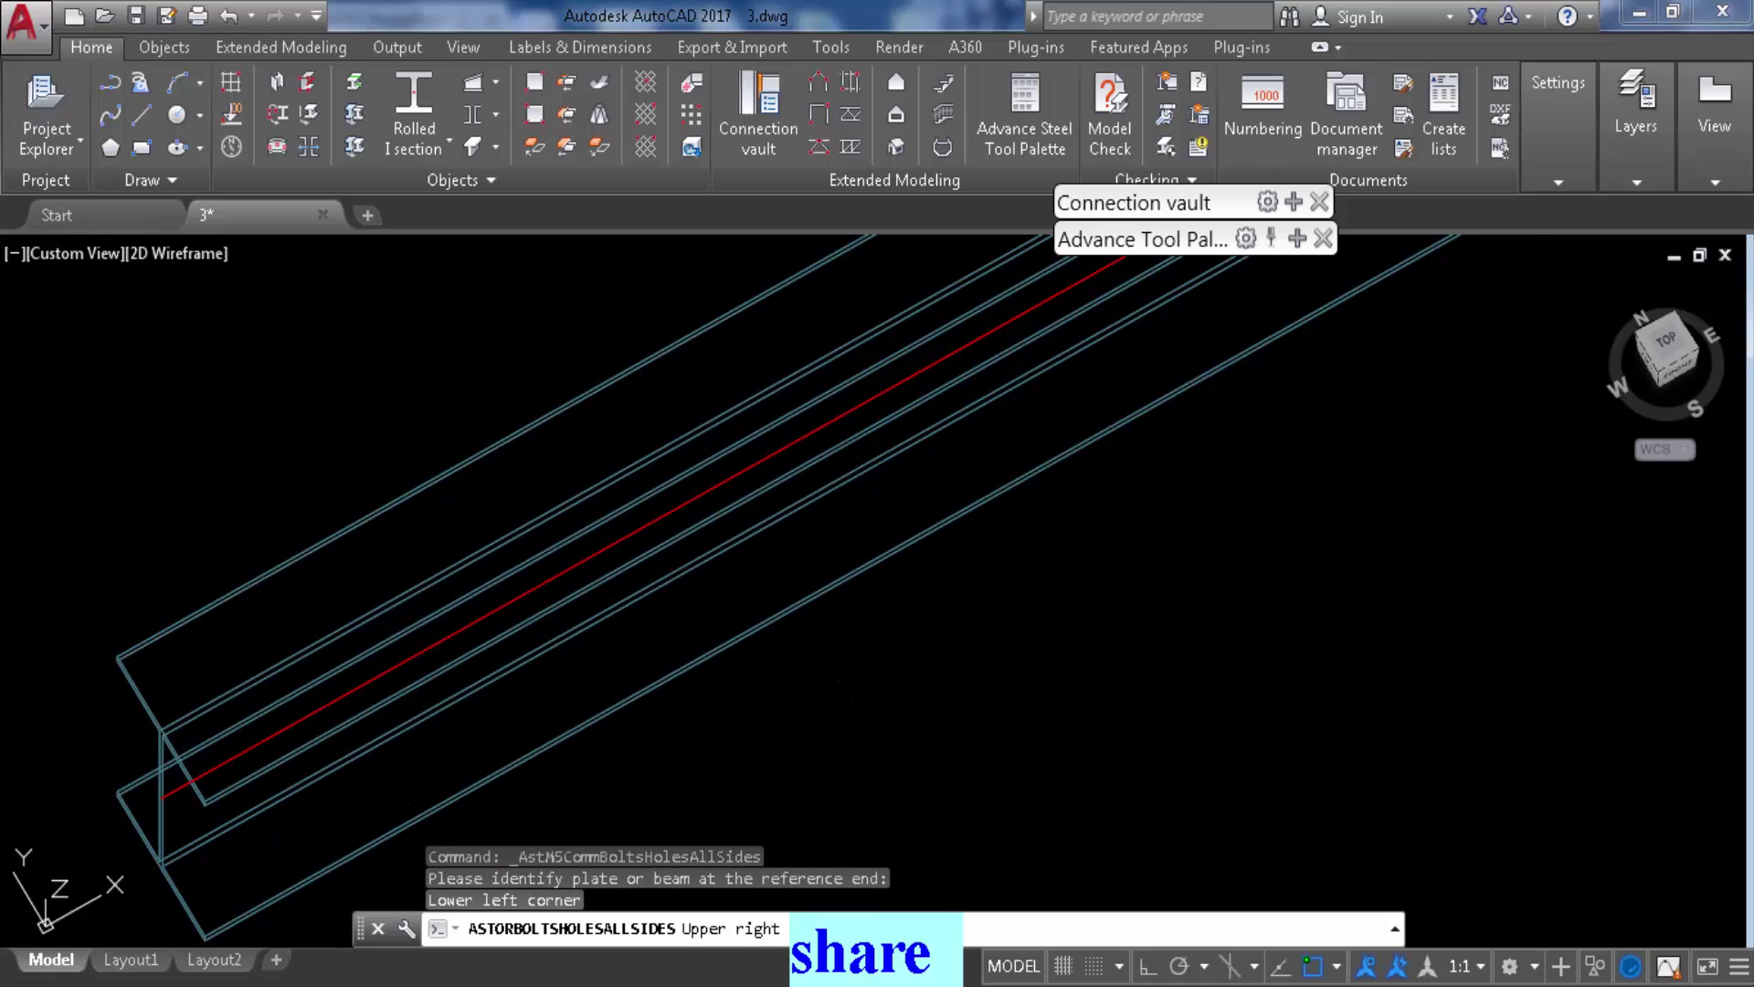
Change the type of the new hole pattern on the beam's flange to Slotted hole
{"action": "left_click", "coordinate": [1224, 131]}
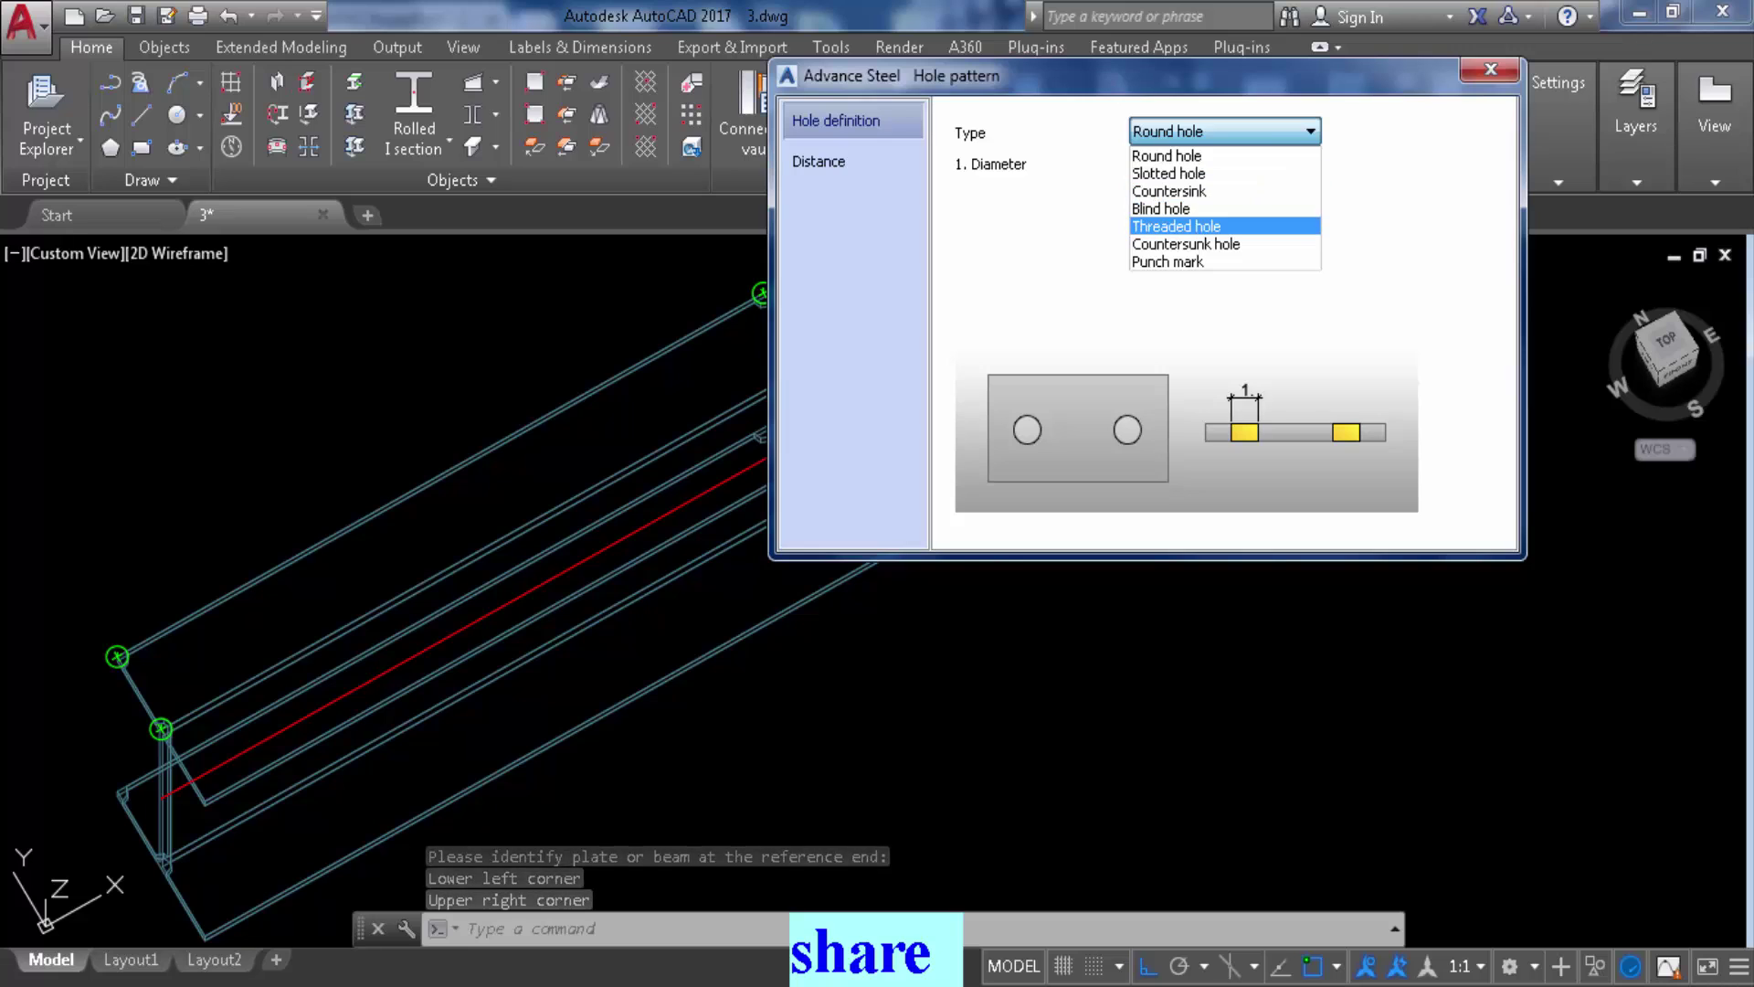
{"action": "left_click", "coordinate": [1169, 173]}
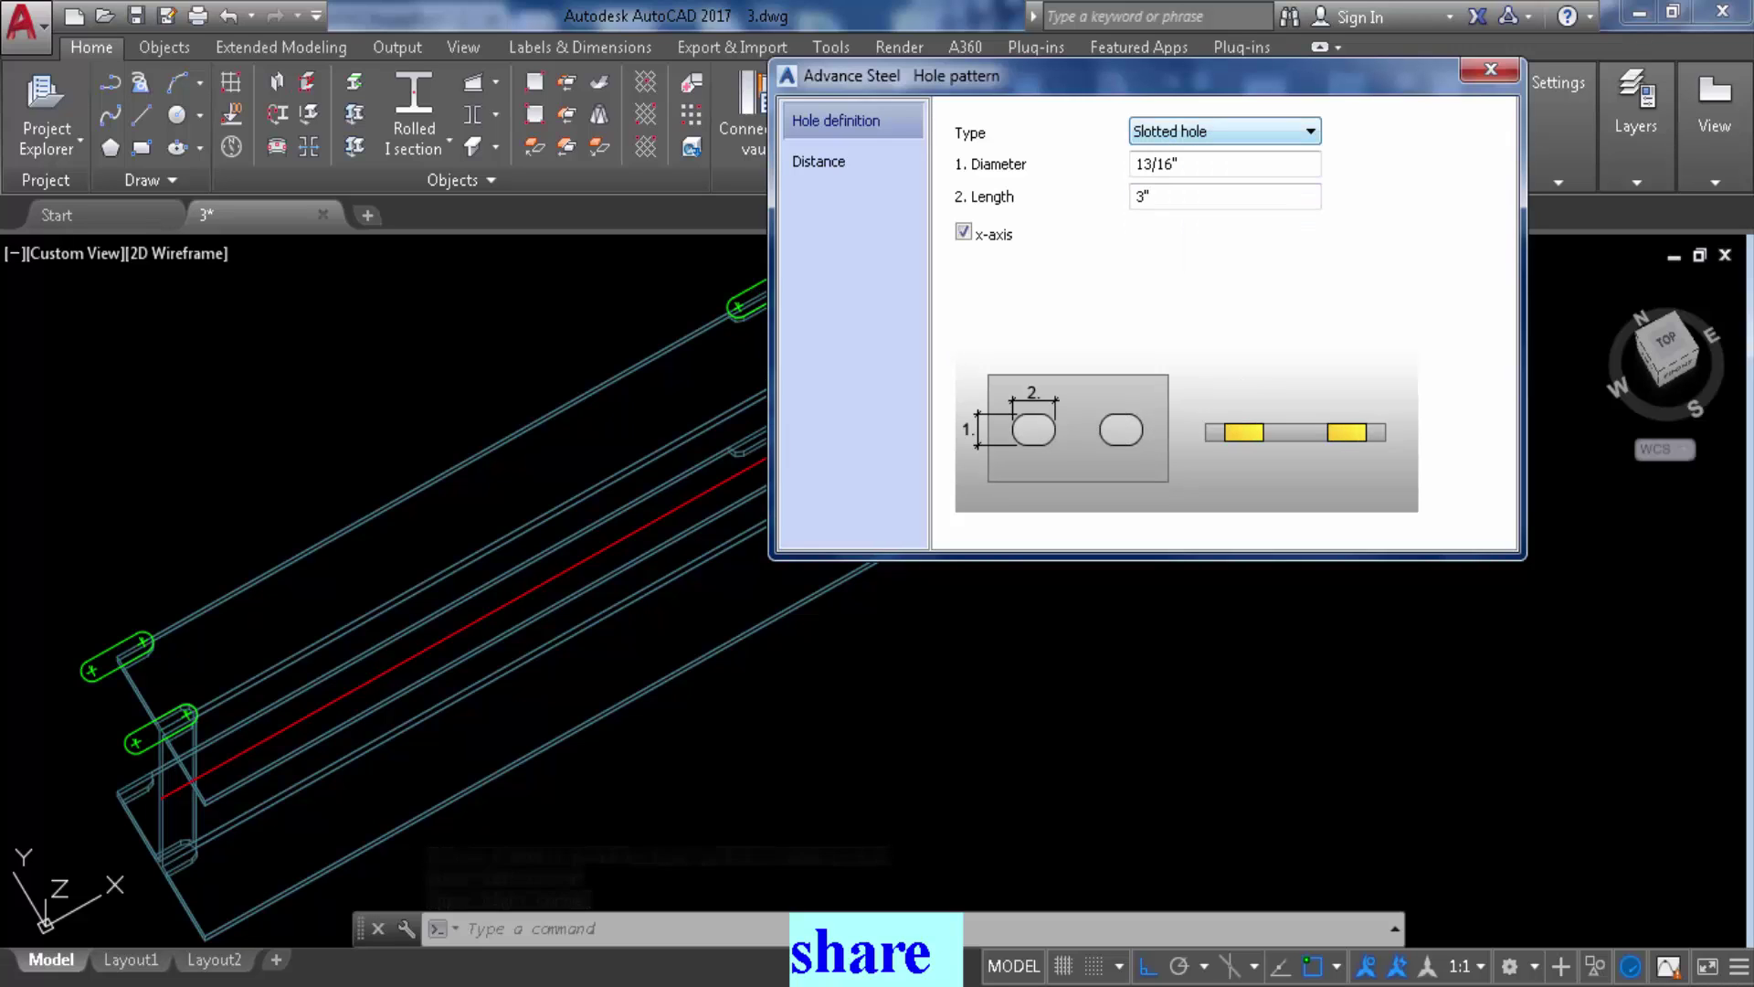
{"action": "left_click", "coordinate": [1490, 68]}
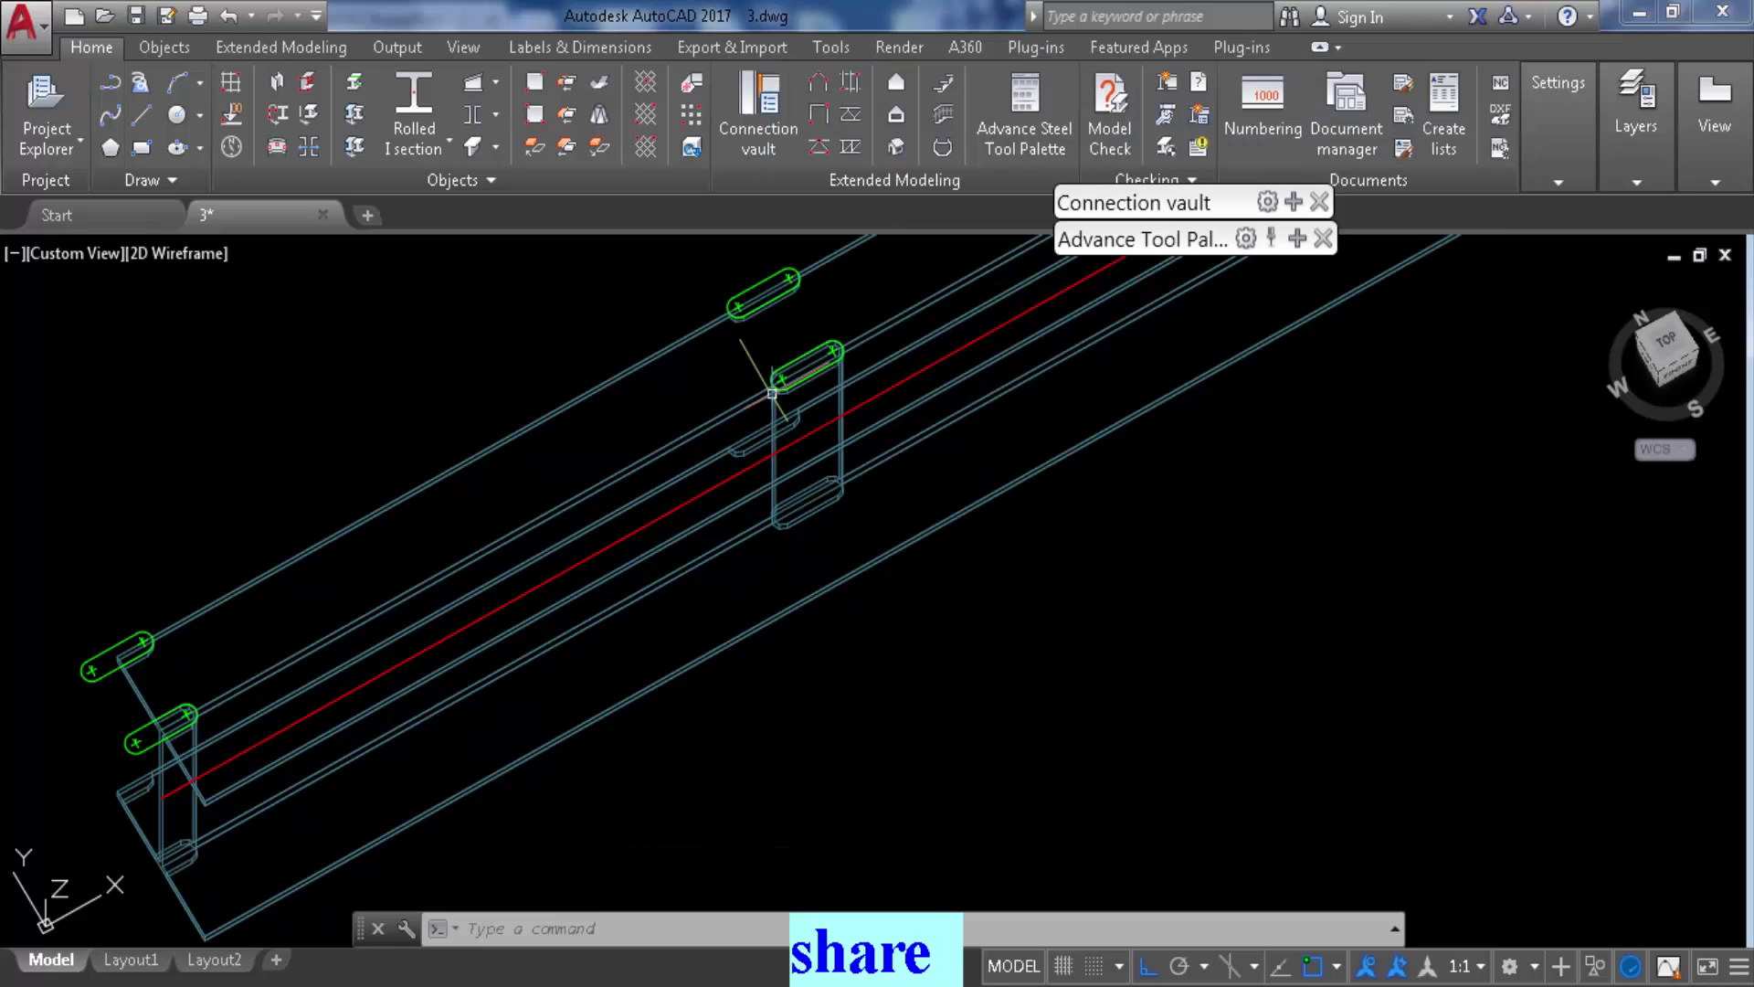
Delete the slotted hole pattern from the beam's top flange
{"action": "left_click", "coordinate": [87, 669]}
{"action": "key", "text": "Delete"}
{"action": "scroll", "coordinate": [433, 710], "scroll_direction": "down", "scroll_amount": 5}
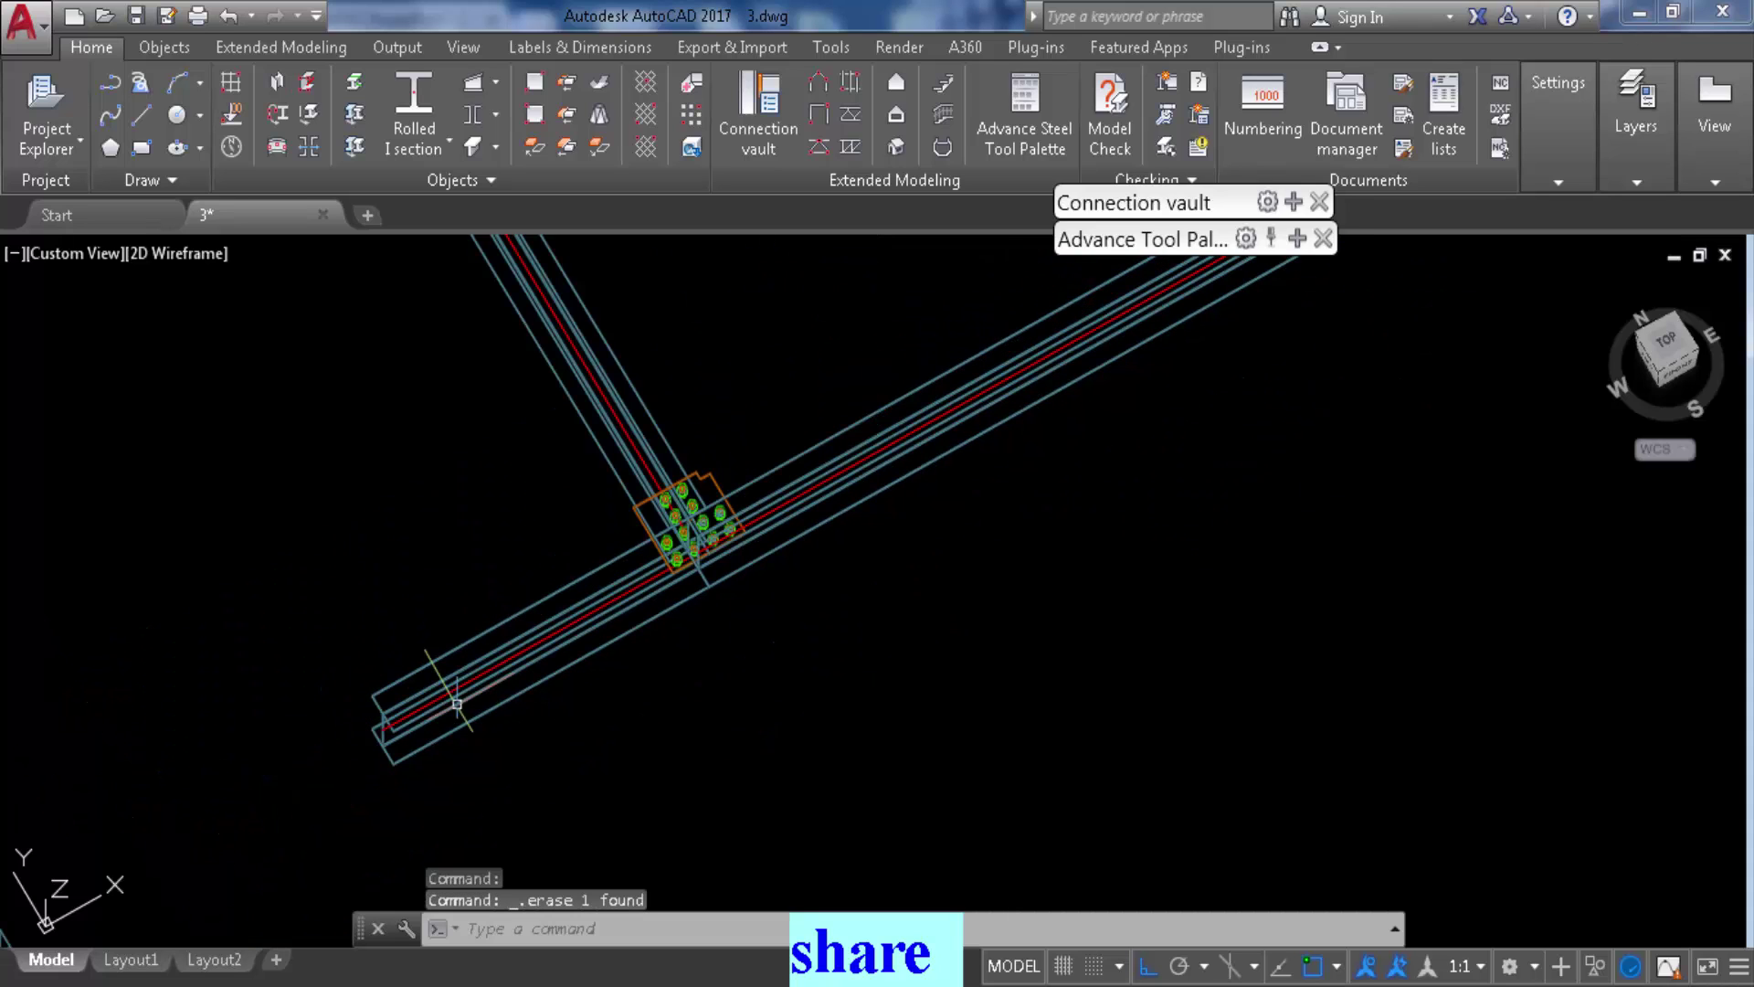
{"action": "scroll", "coordinate": [658, 539], "scroll_direction": "up", "scroll_amount": 3}
{"action": "scroll", "coordinate": [697, 537], "scroll_direction": "down", "scroll_amount": 2}
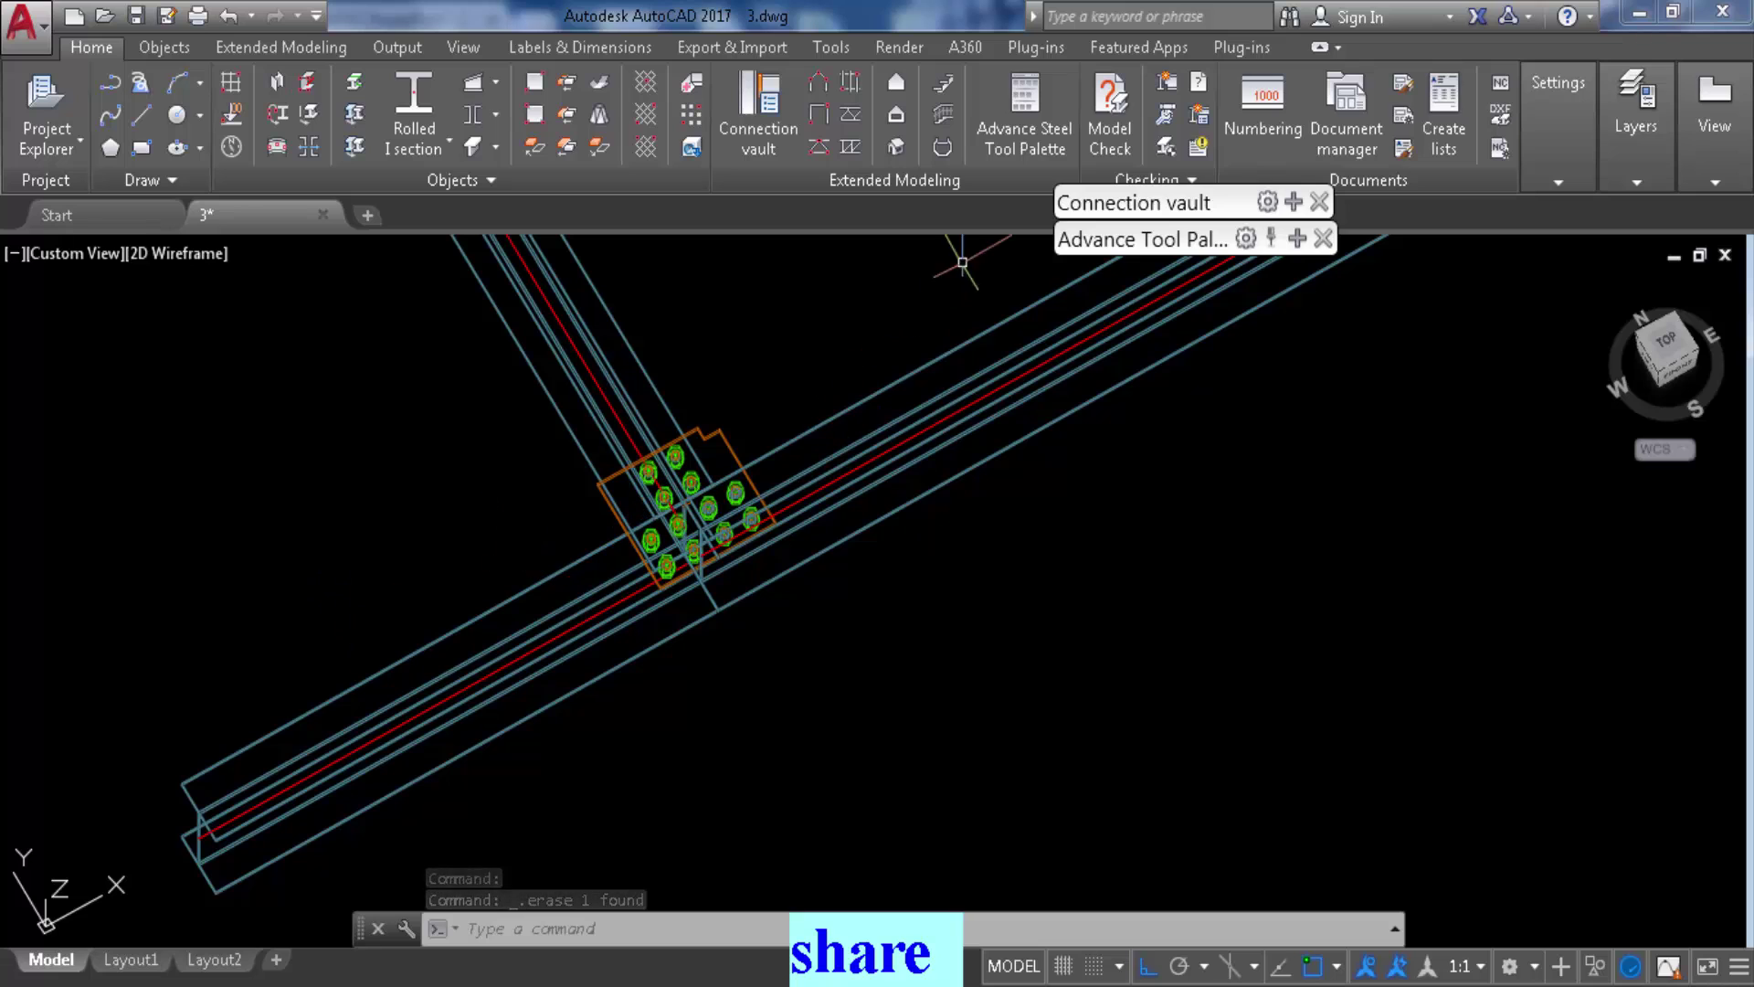
{"action": "scroll", "coordinate": [318, 539], "scroll_direction": "down", "scroll_amount": 6}
{"action": "middle_click_drag", "start_coordinate": [332, 610], "coordinate": [939, 537]}
{"action": "scroll", "coordinate": [703, 683], "scroll_direction": "up", "scroll_amount": 7}
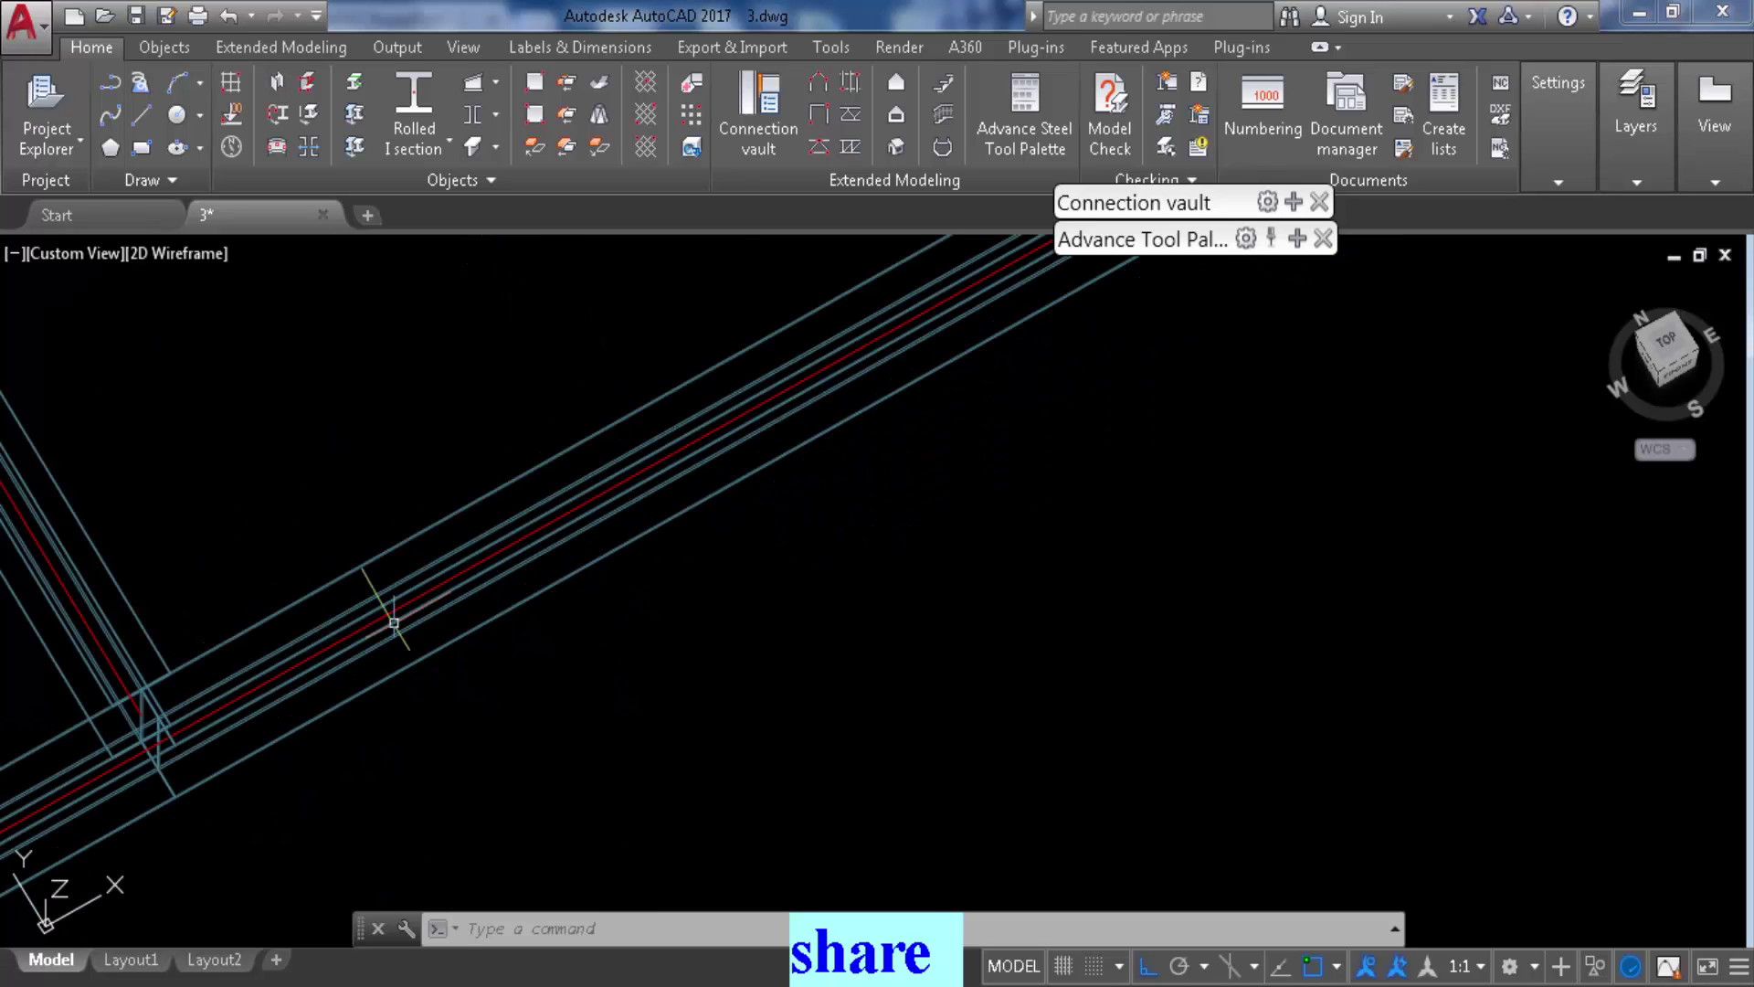
{"action": "scroll", "coordinate": [208, 683], "scroll_direction": "down", "scroll_amount": 5}
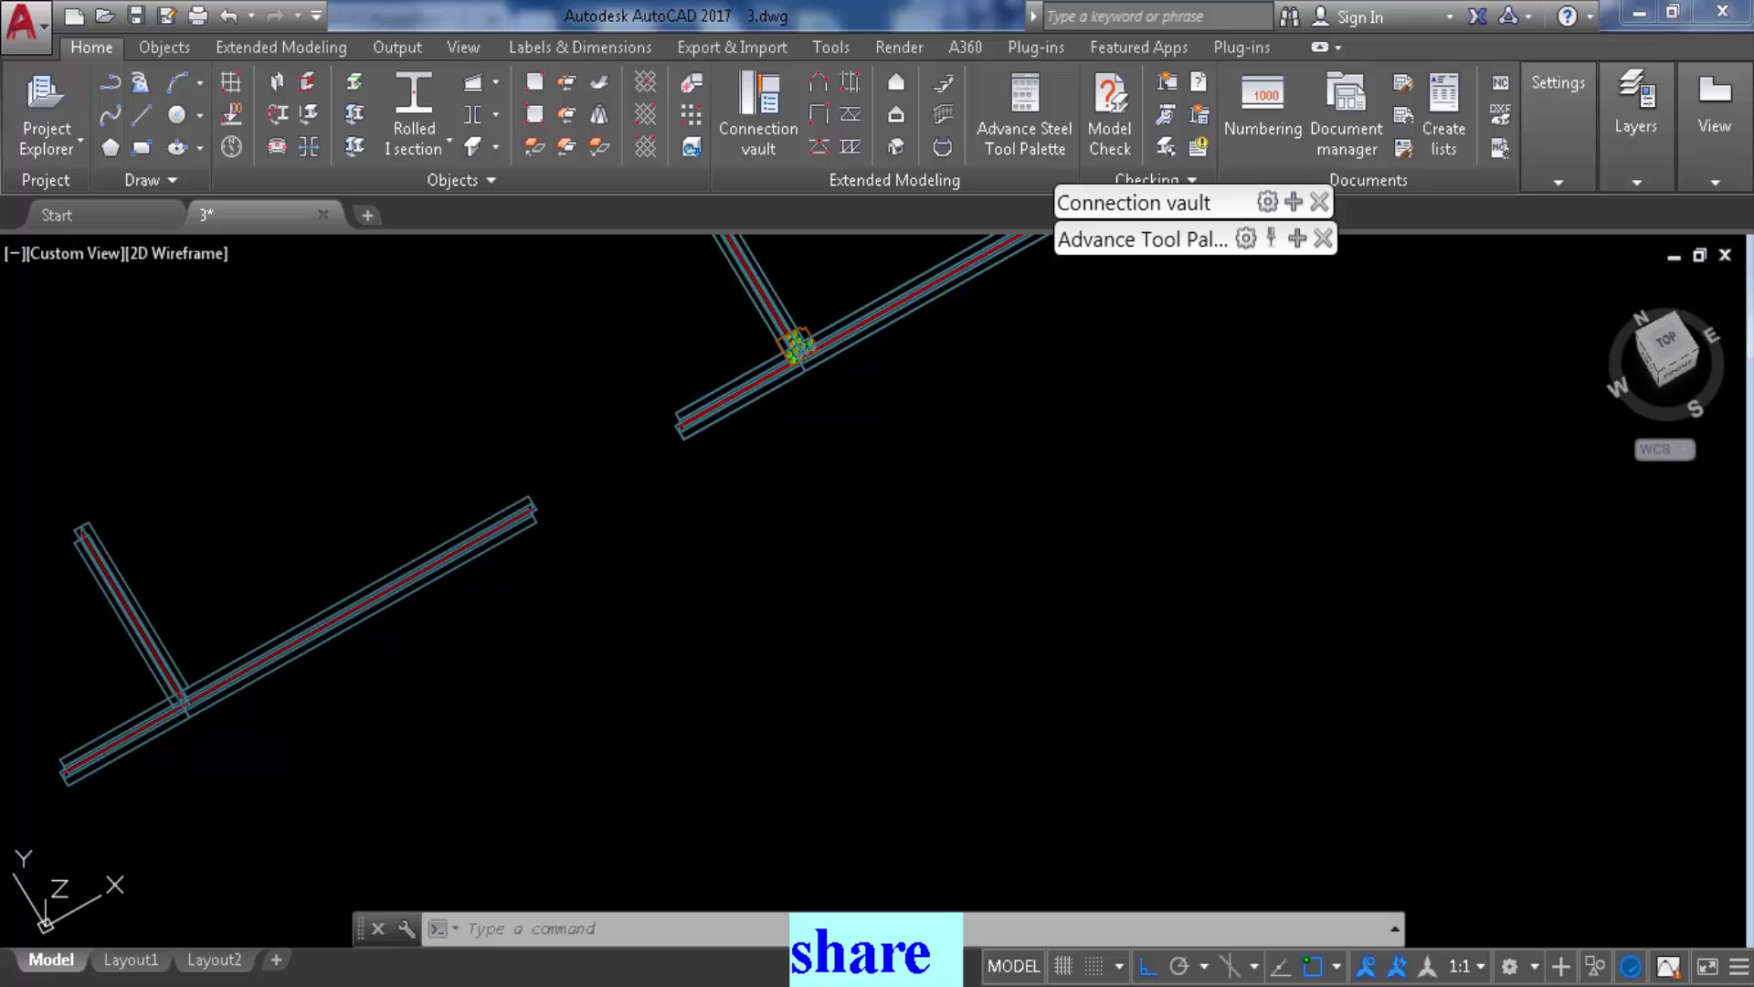
{"action": "mouse_move", "coordinate": [1144, 240]}
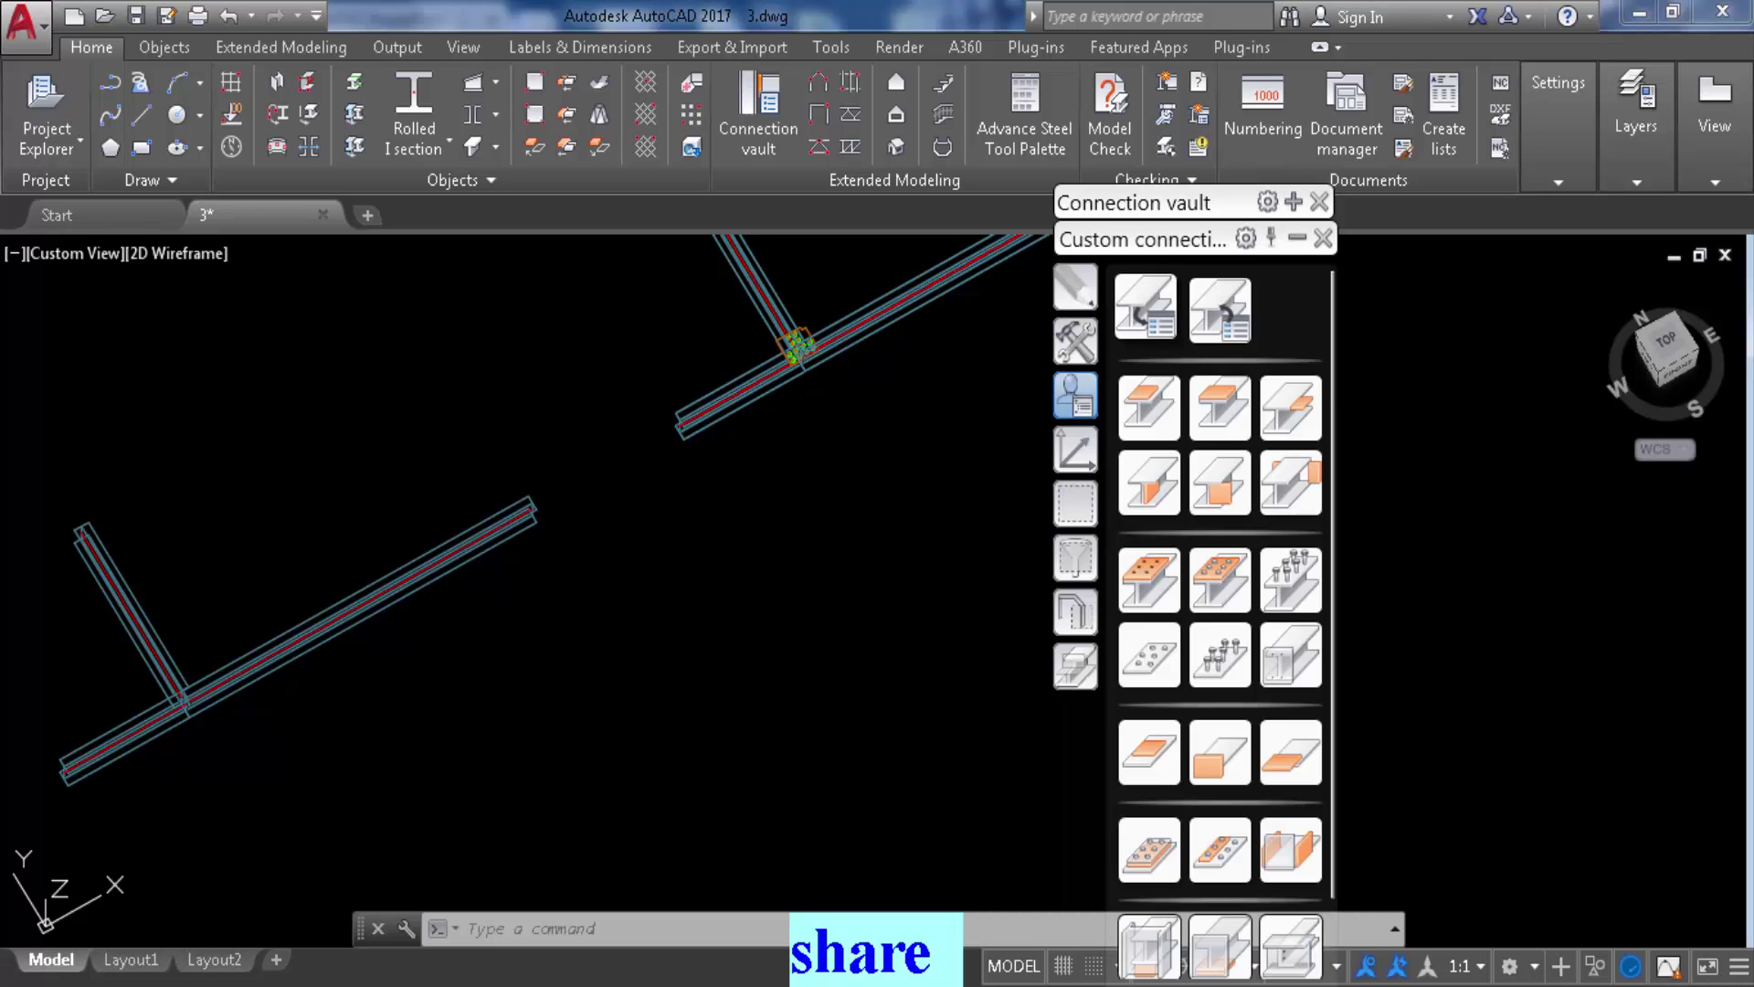
{"action": "left_click", "coordinate": [1146, 306]}
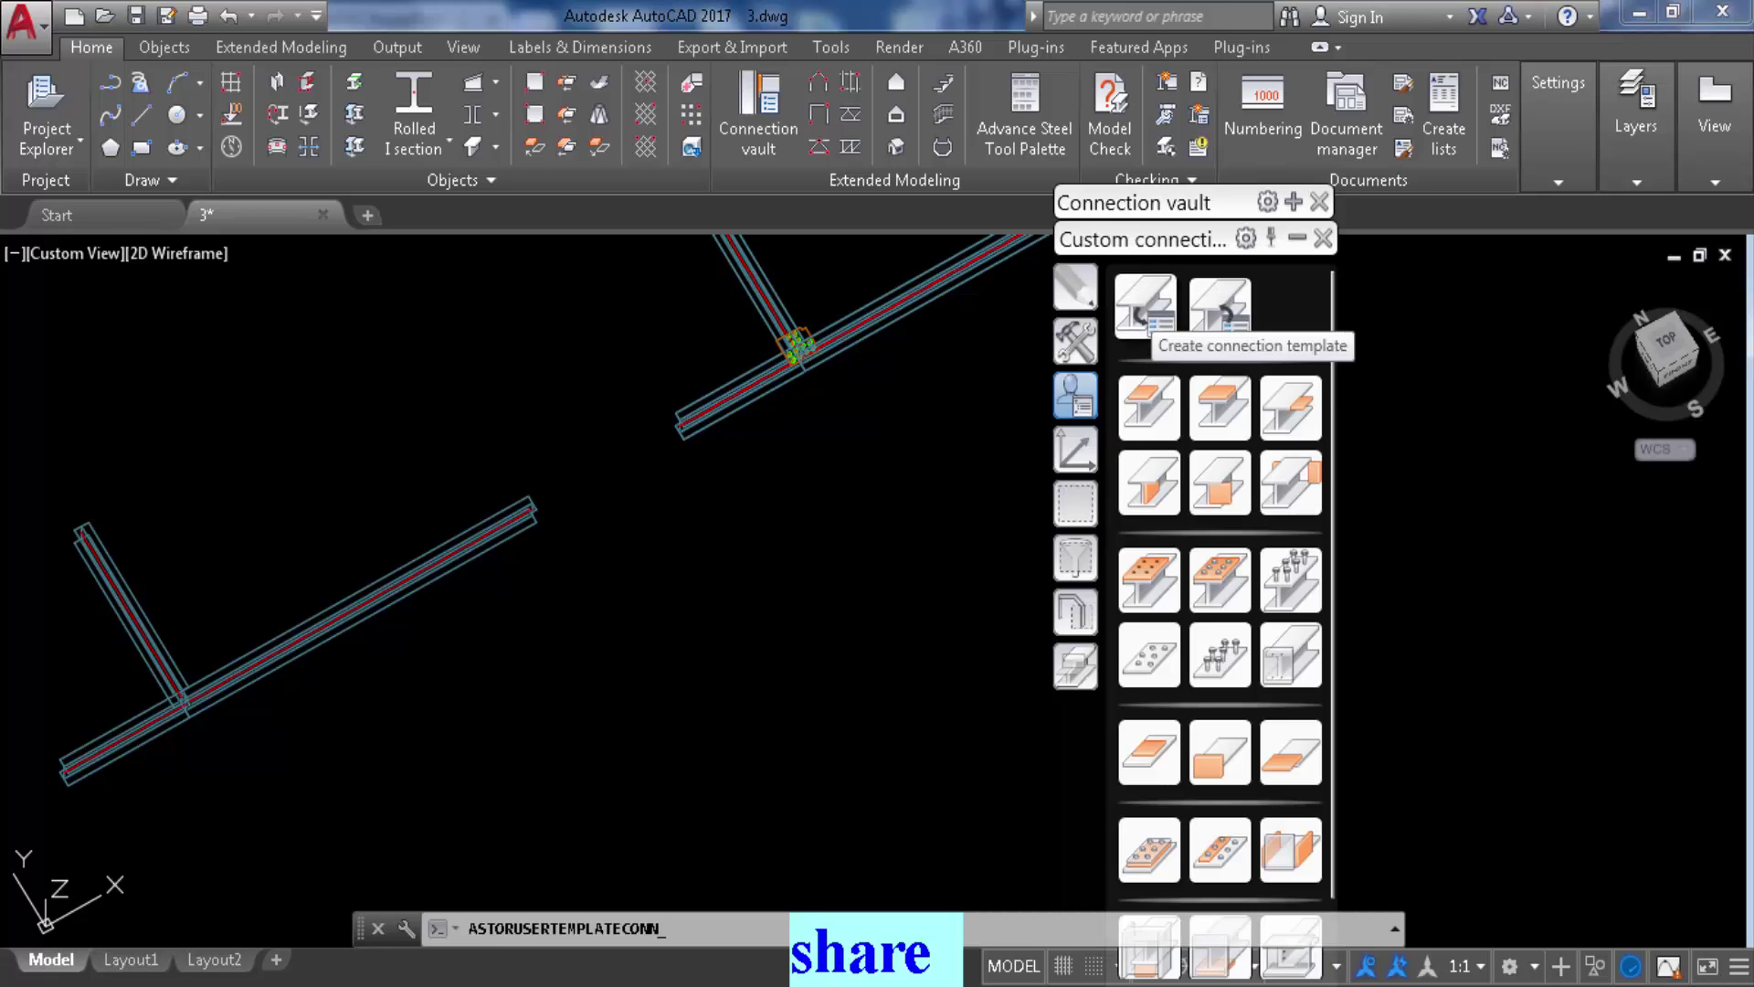
{"action": "left_click", "coordinate": [780, 584]}
{"action": "scroll", "coordinate": [629, 565], "scroll_direction": "down", "scroll_amount": 5}
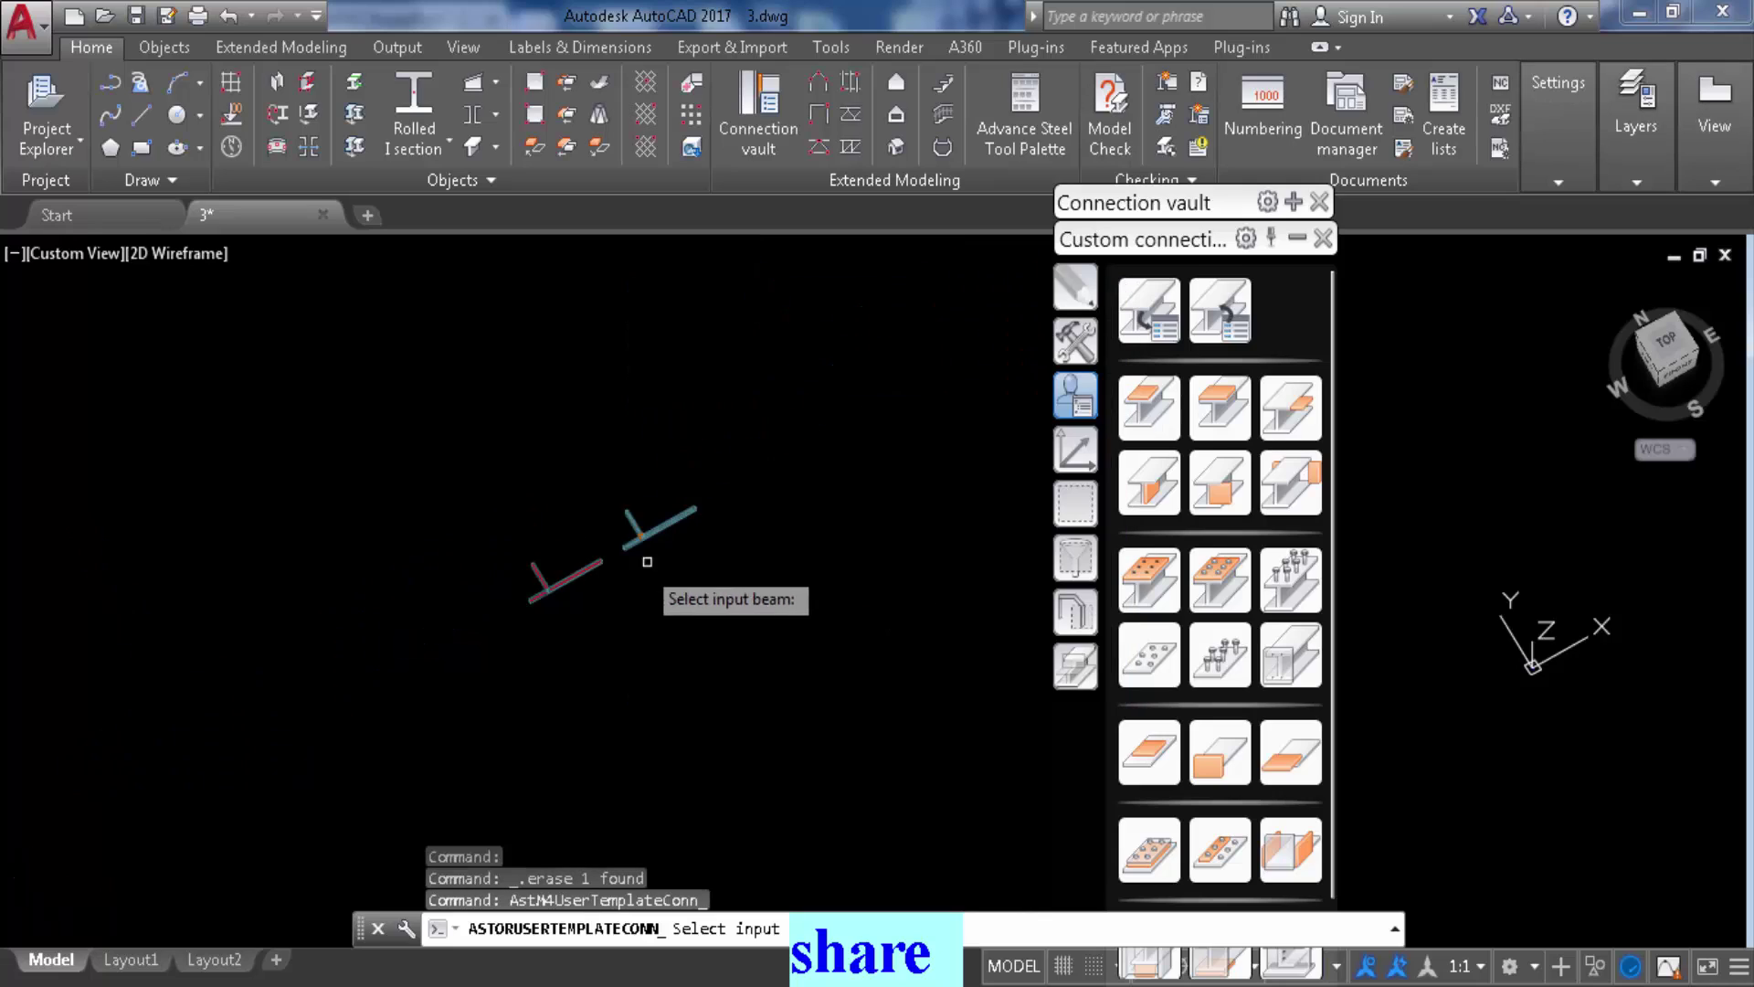
{"action": "scroll", "coordinate": [618, 546], "scroll_direction": "up", "scroll_amount": 5}
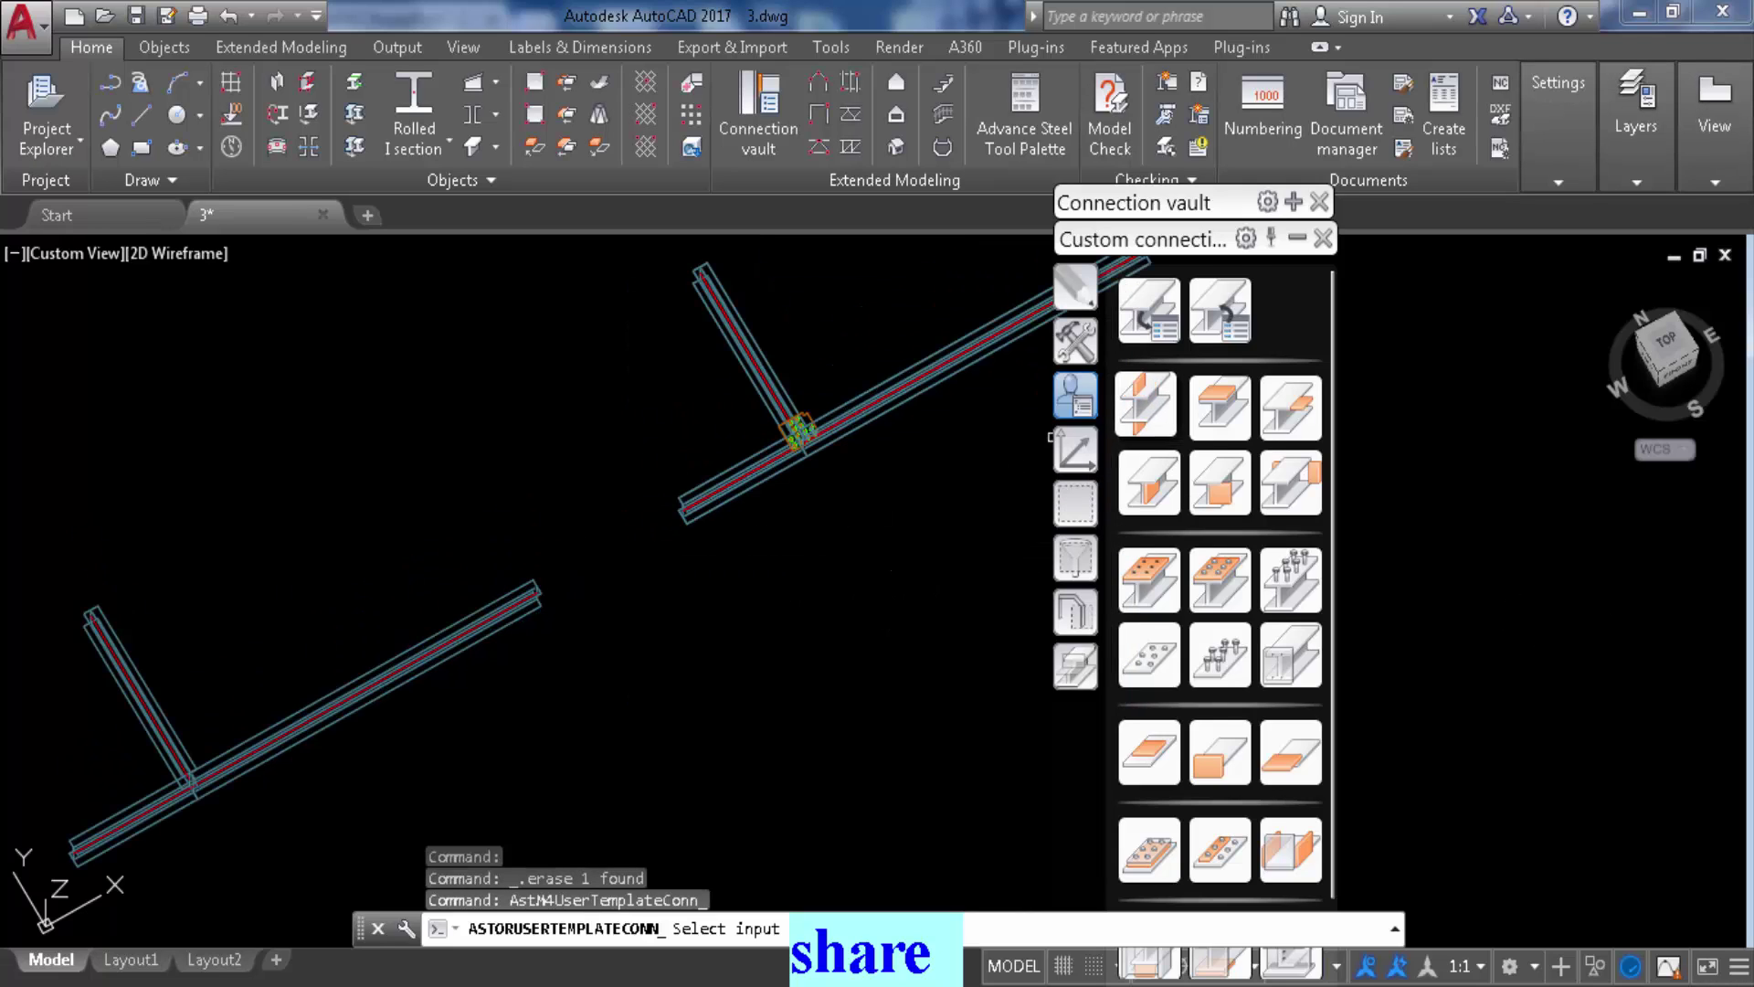
{"action": "key", "text": "Escape"}
{"action": "key", "text": "Escape"}
{"action": "left_click", "coordinate": [1149, 313]}
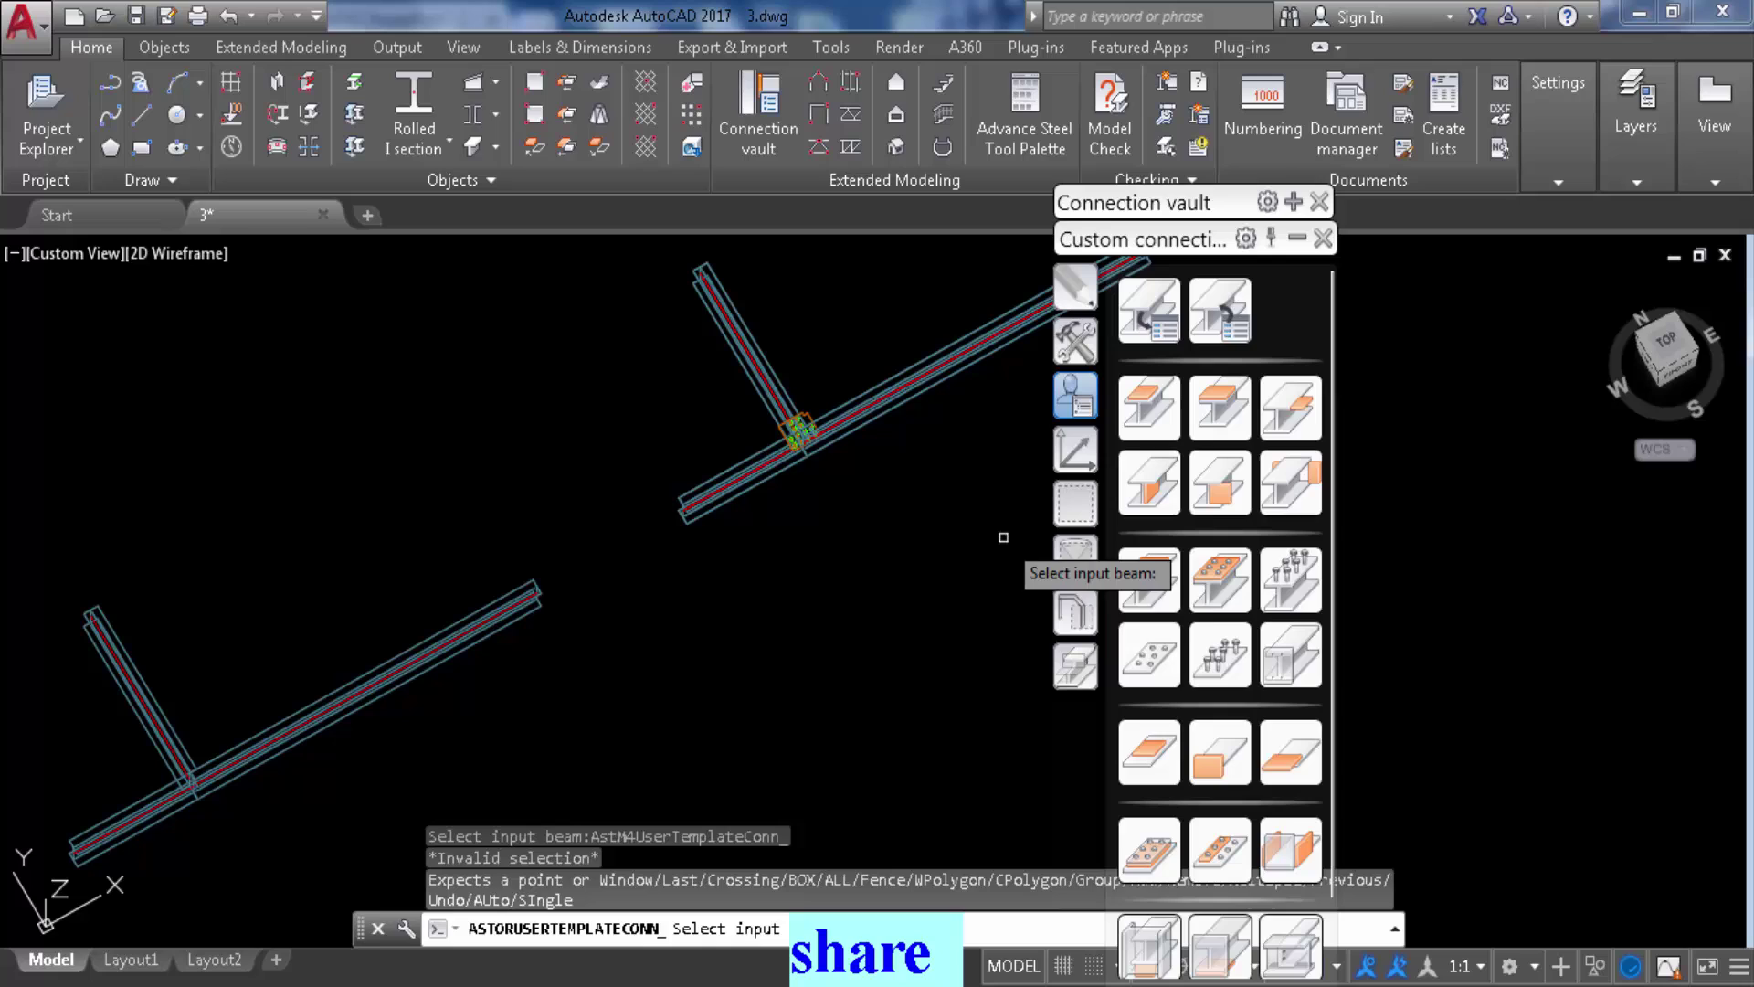
{"action": "key", "text": "Escape"}
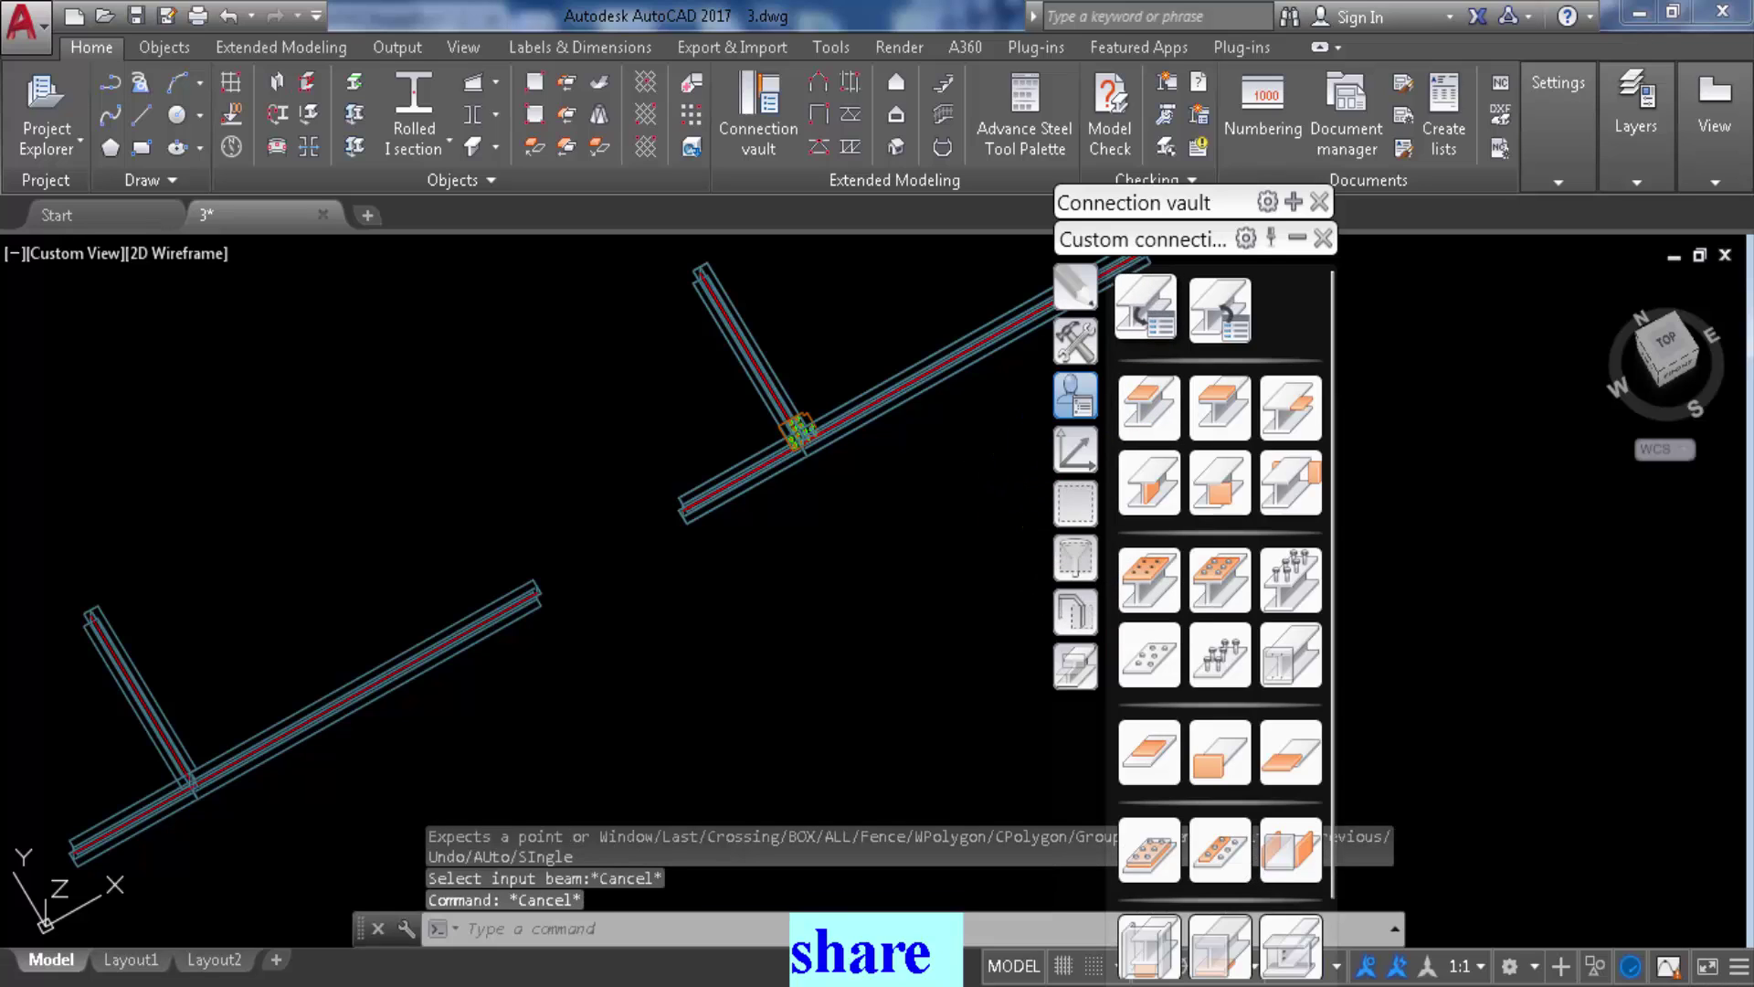
Try to create a 3 beams connection template, selecting both aligned beams and the beam that meets them at the plate as drivers
{"action": "left_click", "coordinate": [1148, 308]}
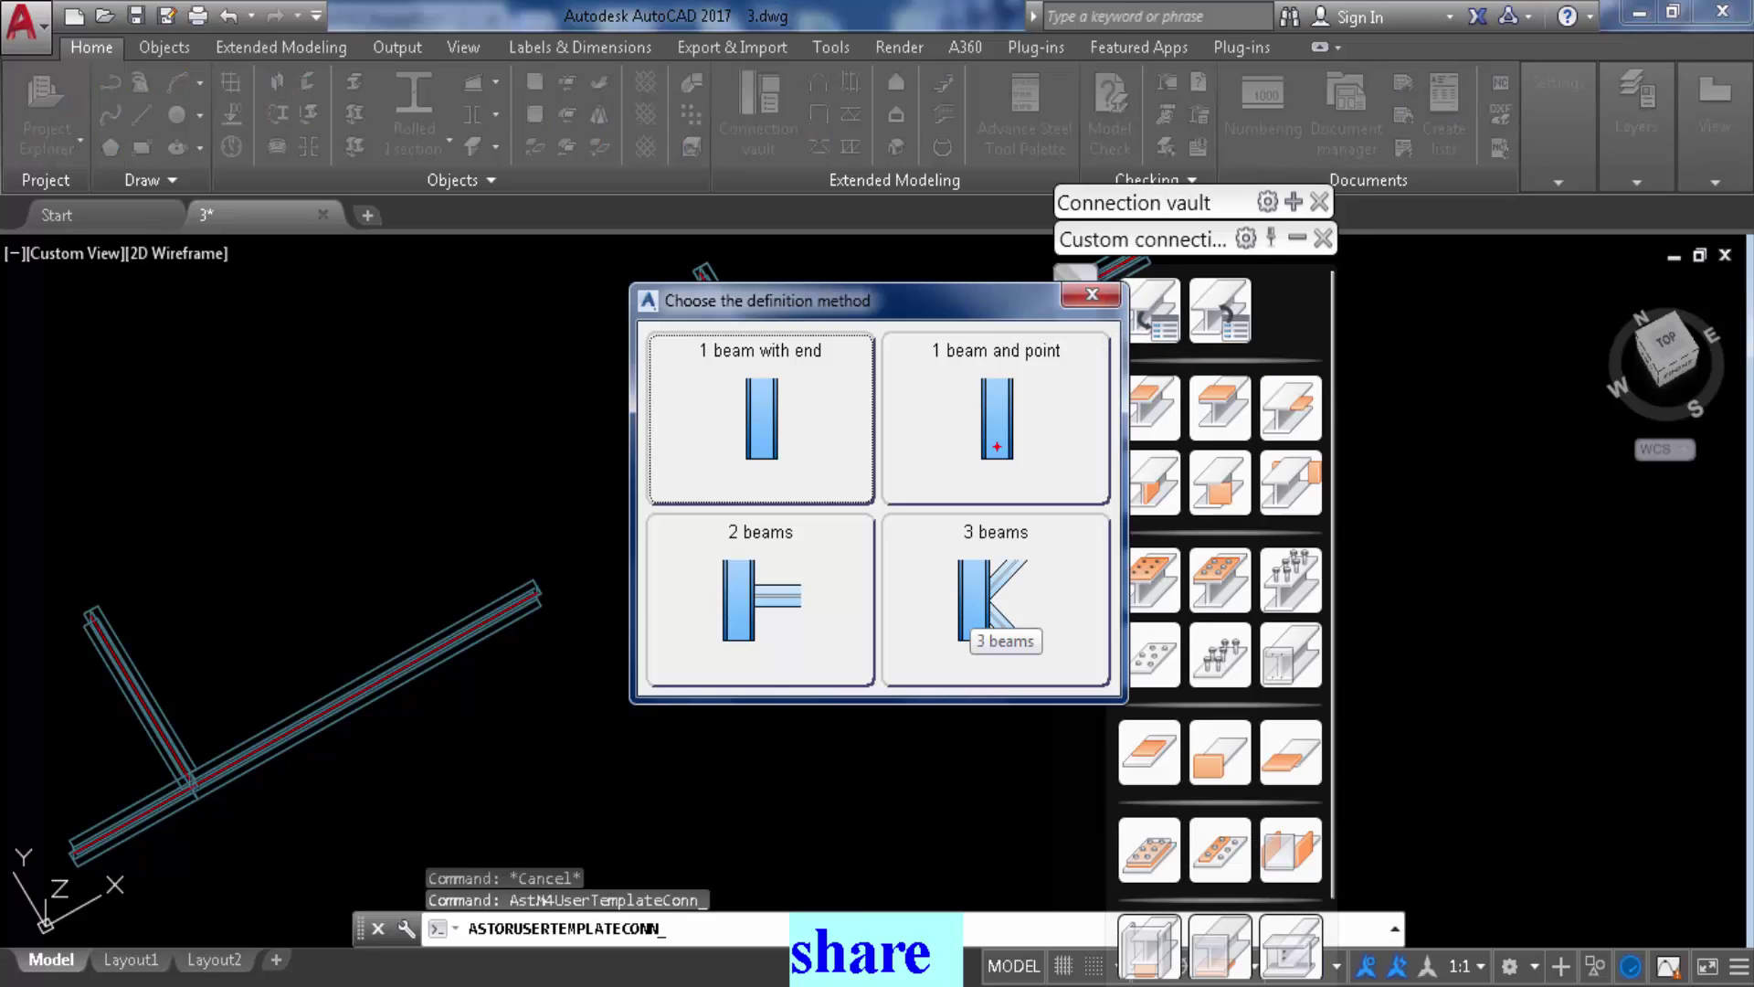
{"action": "left_click", "coordinate": [996, 603]}
{"action": "scroll", "coordinate": [804, 474], "scroll_direction": "up", "scroll_amount": 5}
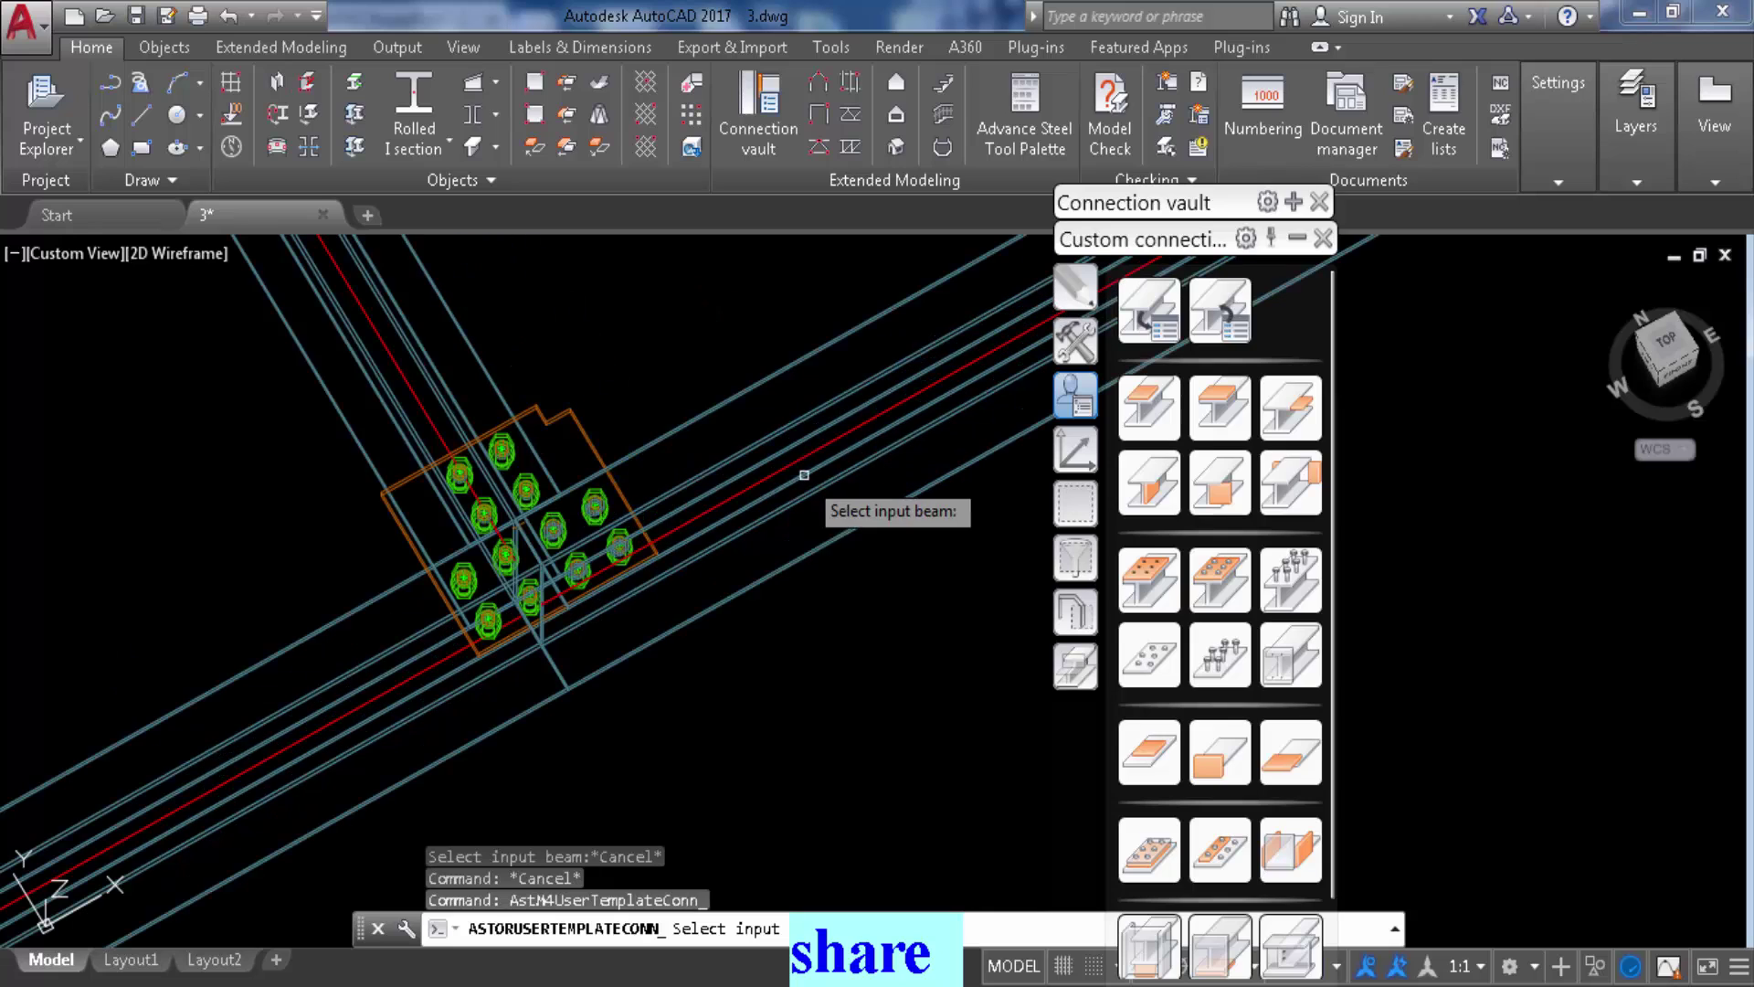
{"action": "left_click", "coordinate": [794, 563]}
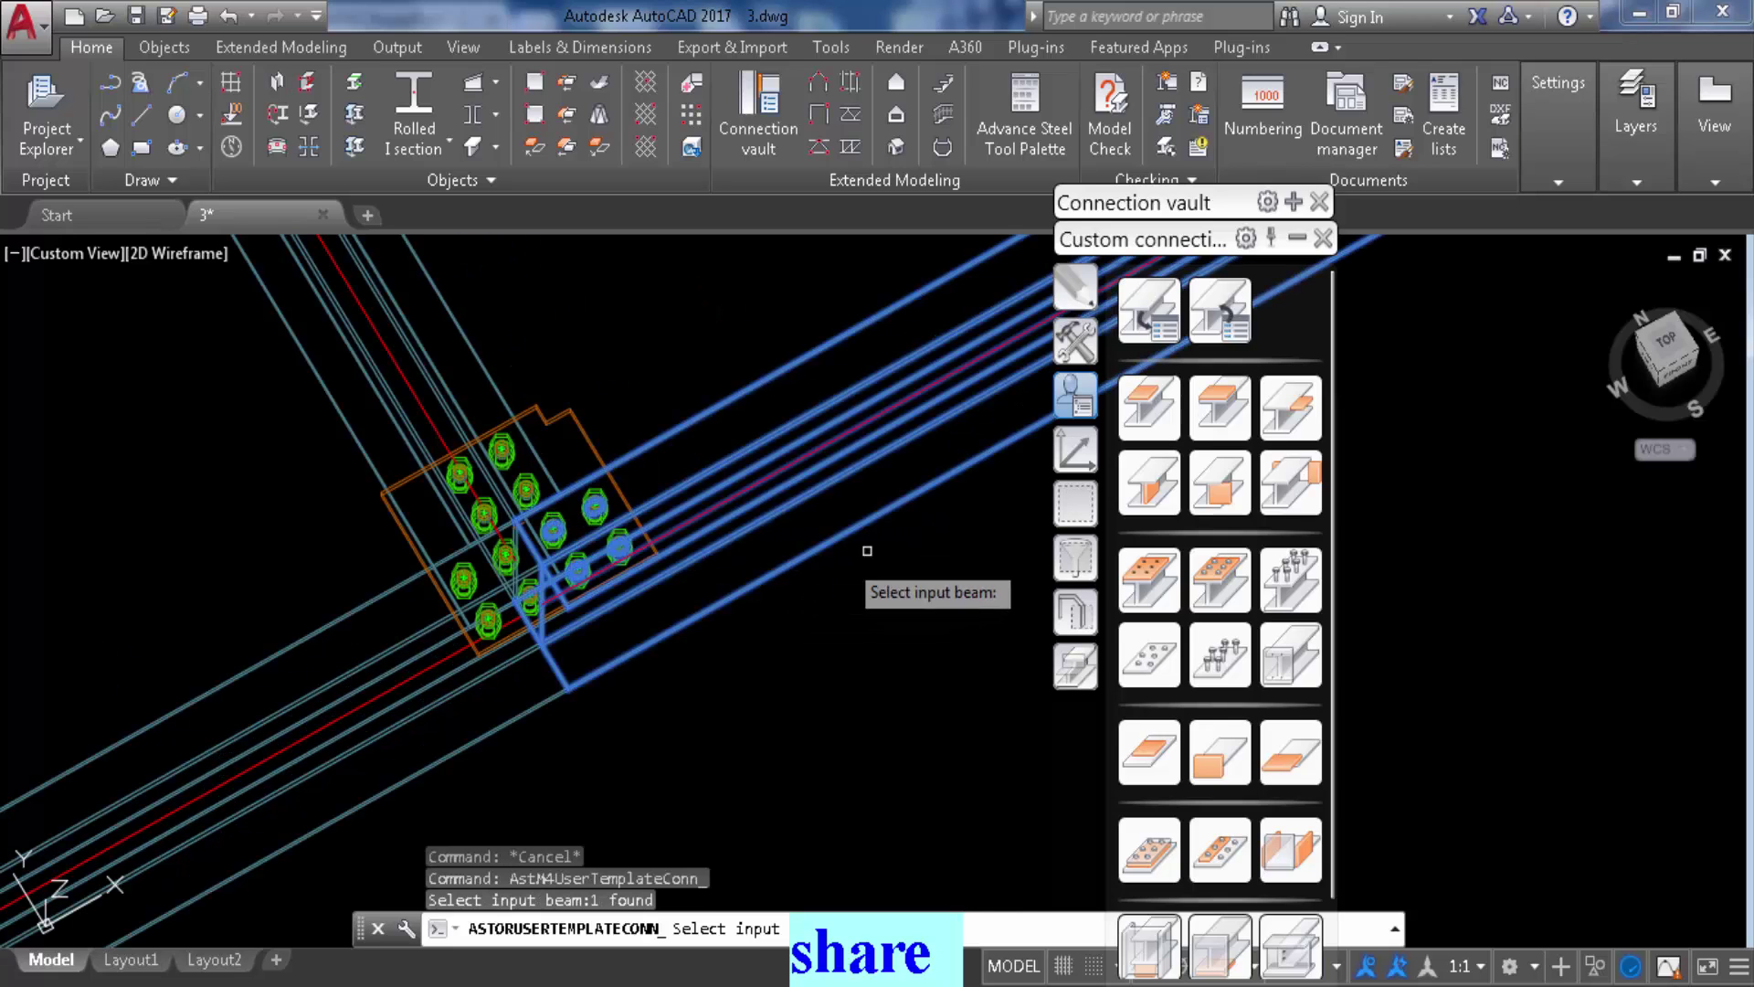
{"action": "key", "text": "Return"}
{"action": "scroll", "coordinate": [886, 549], "scroll_direction": "down", "scroll_amount": 3}
{"action": "left_click", "coordinate": [440, 693]}
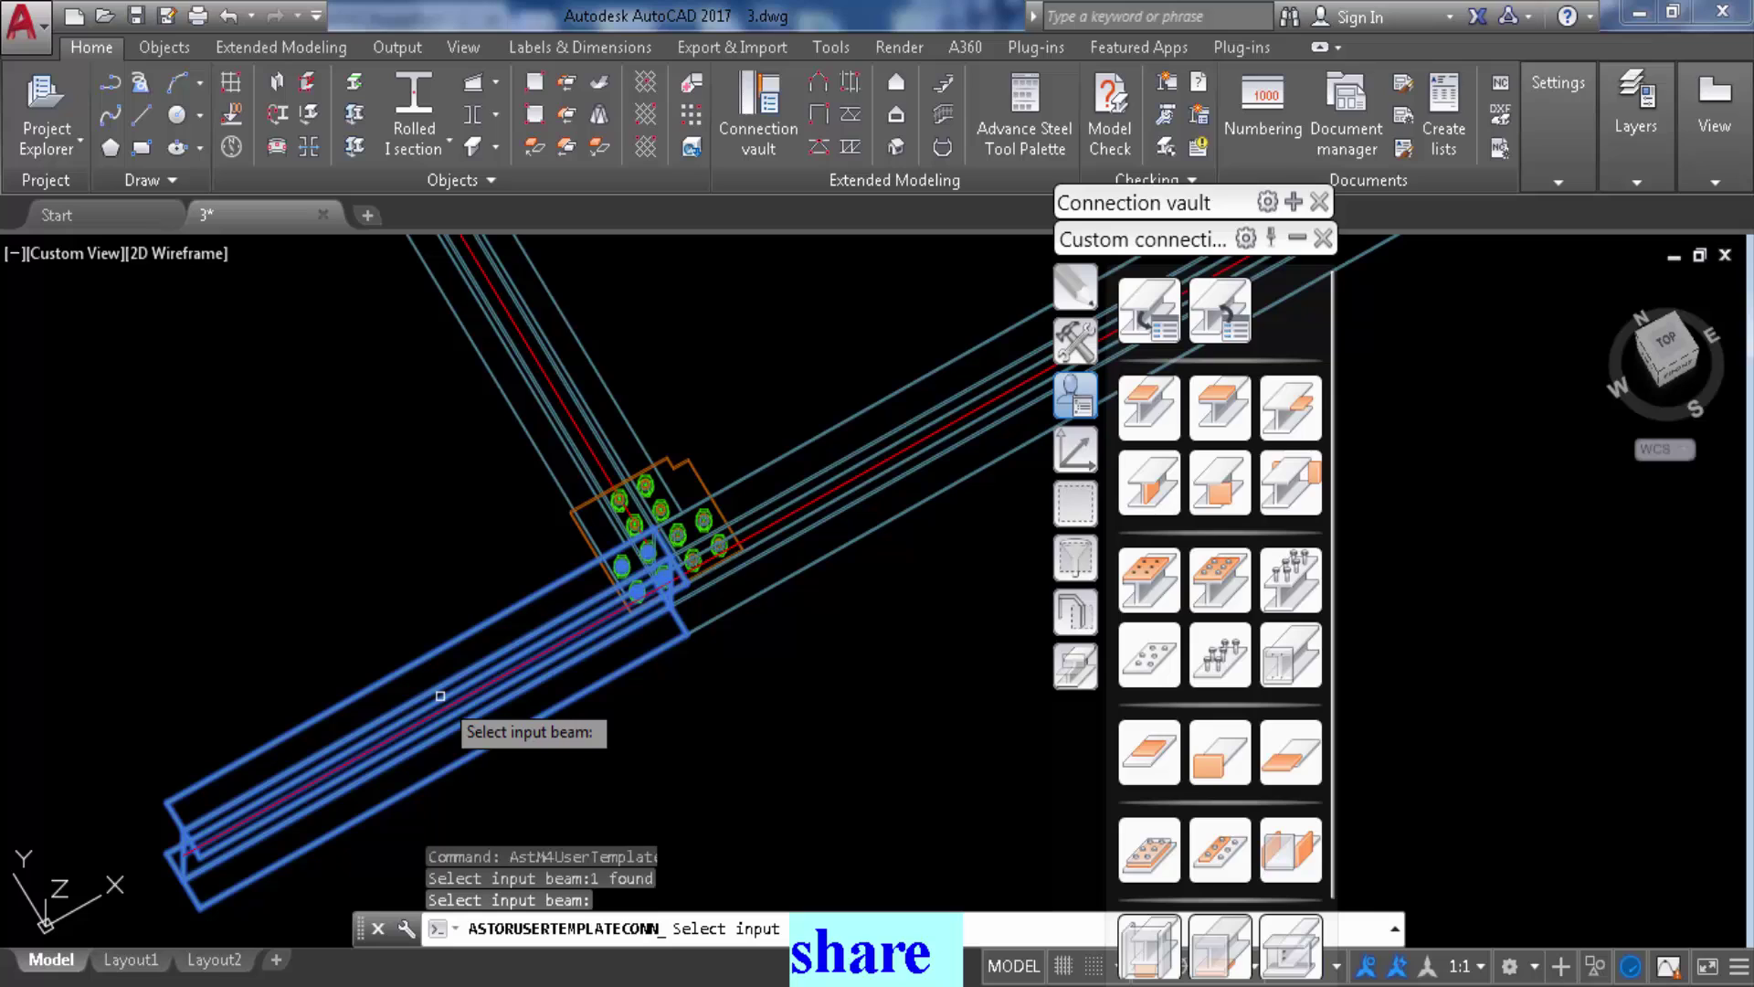
{"action": "key", "text": "Return"}
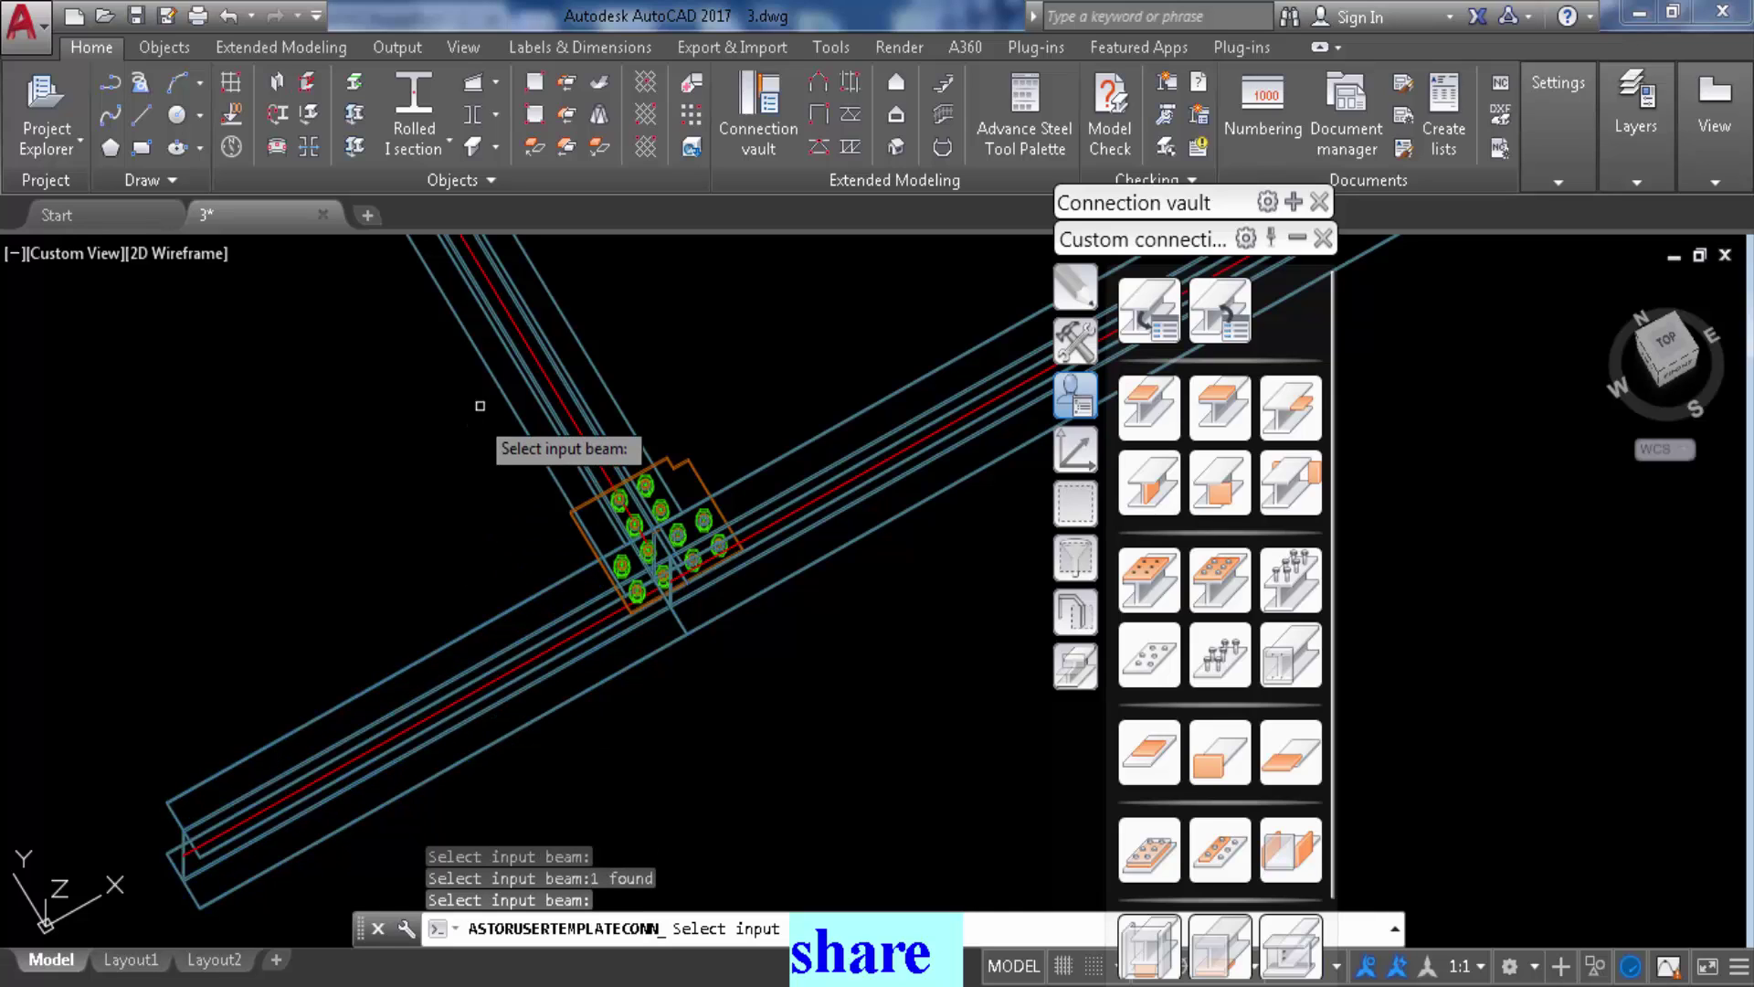
{"action": "left_click", "coordinate": [544, 354]}
{"action": "key", "text": "Return"}
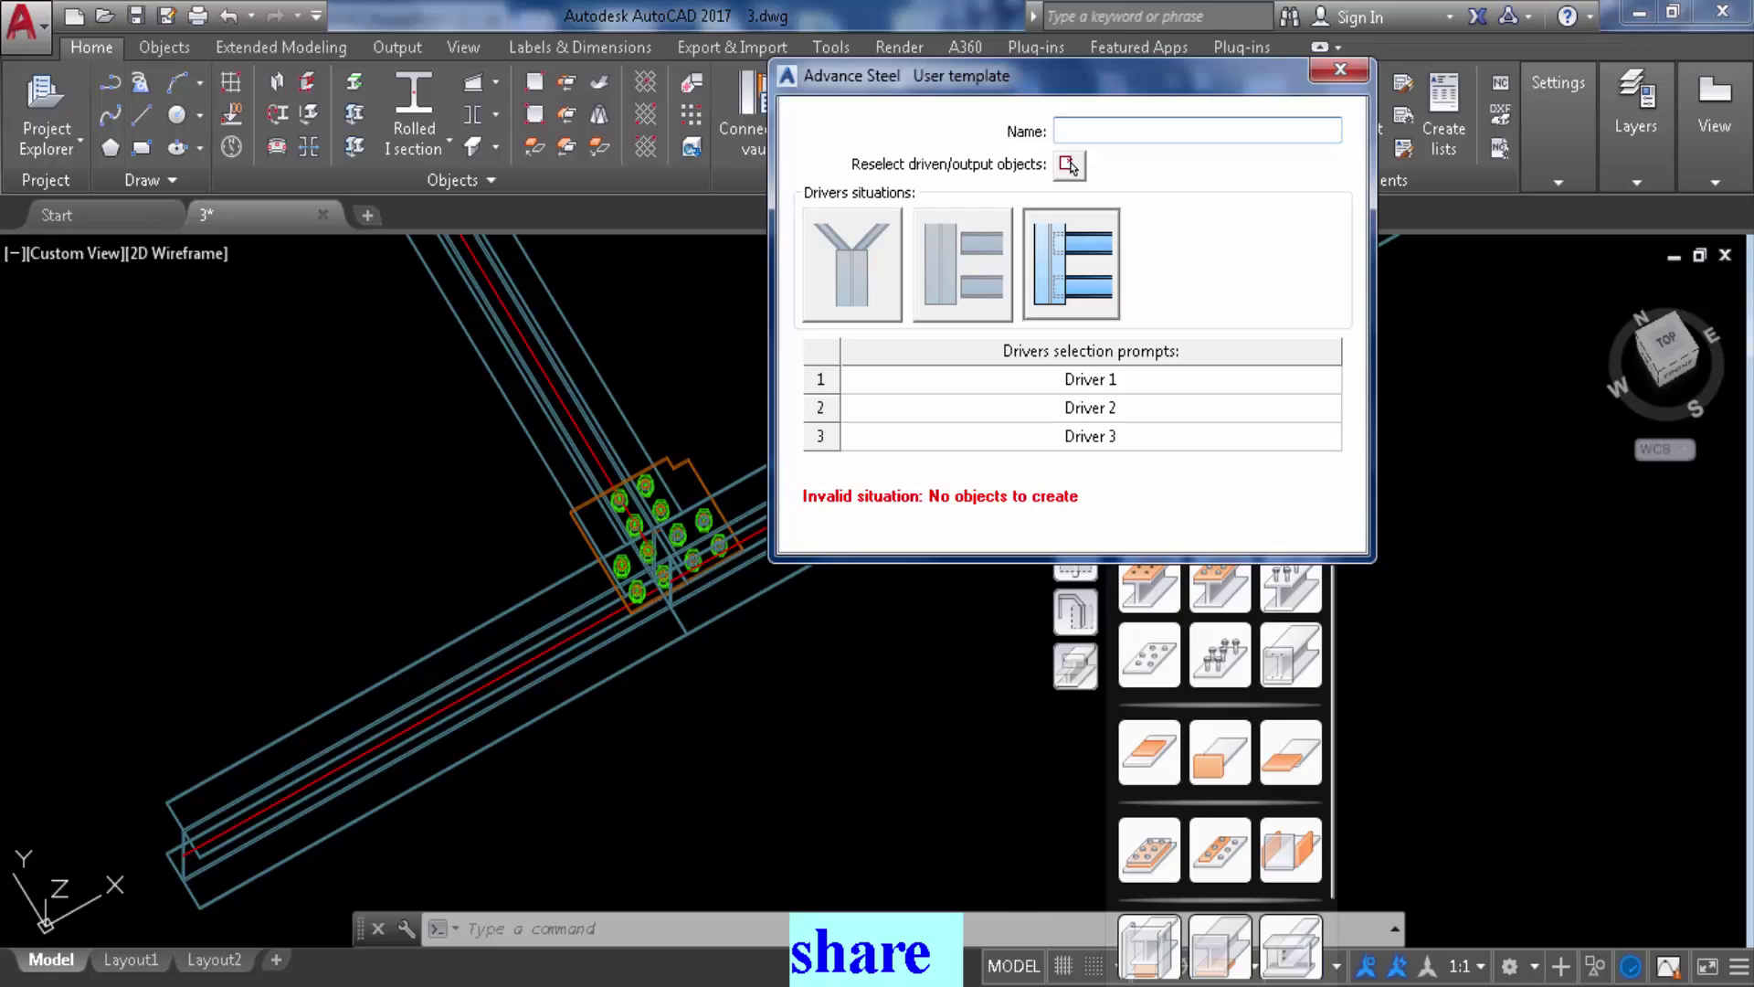
{"action": "key", "text": "Escape"}
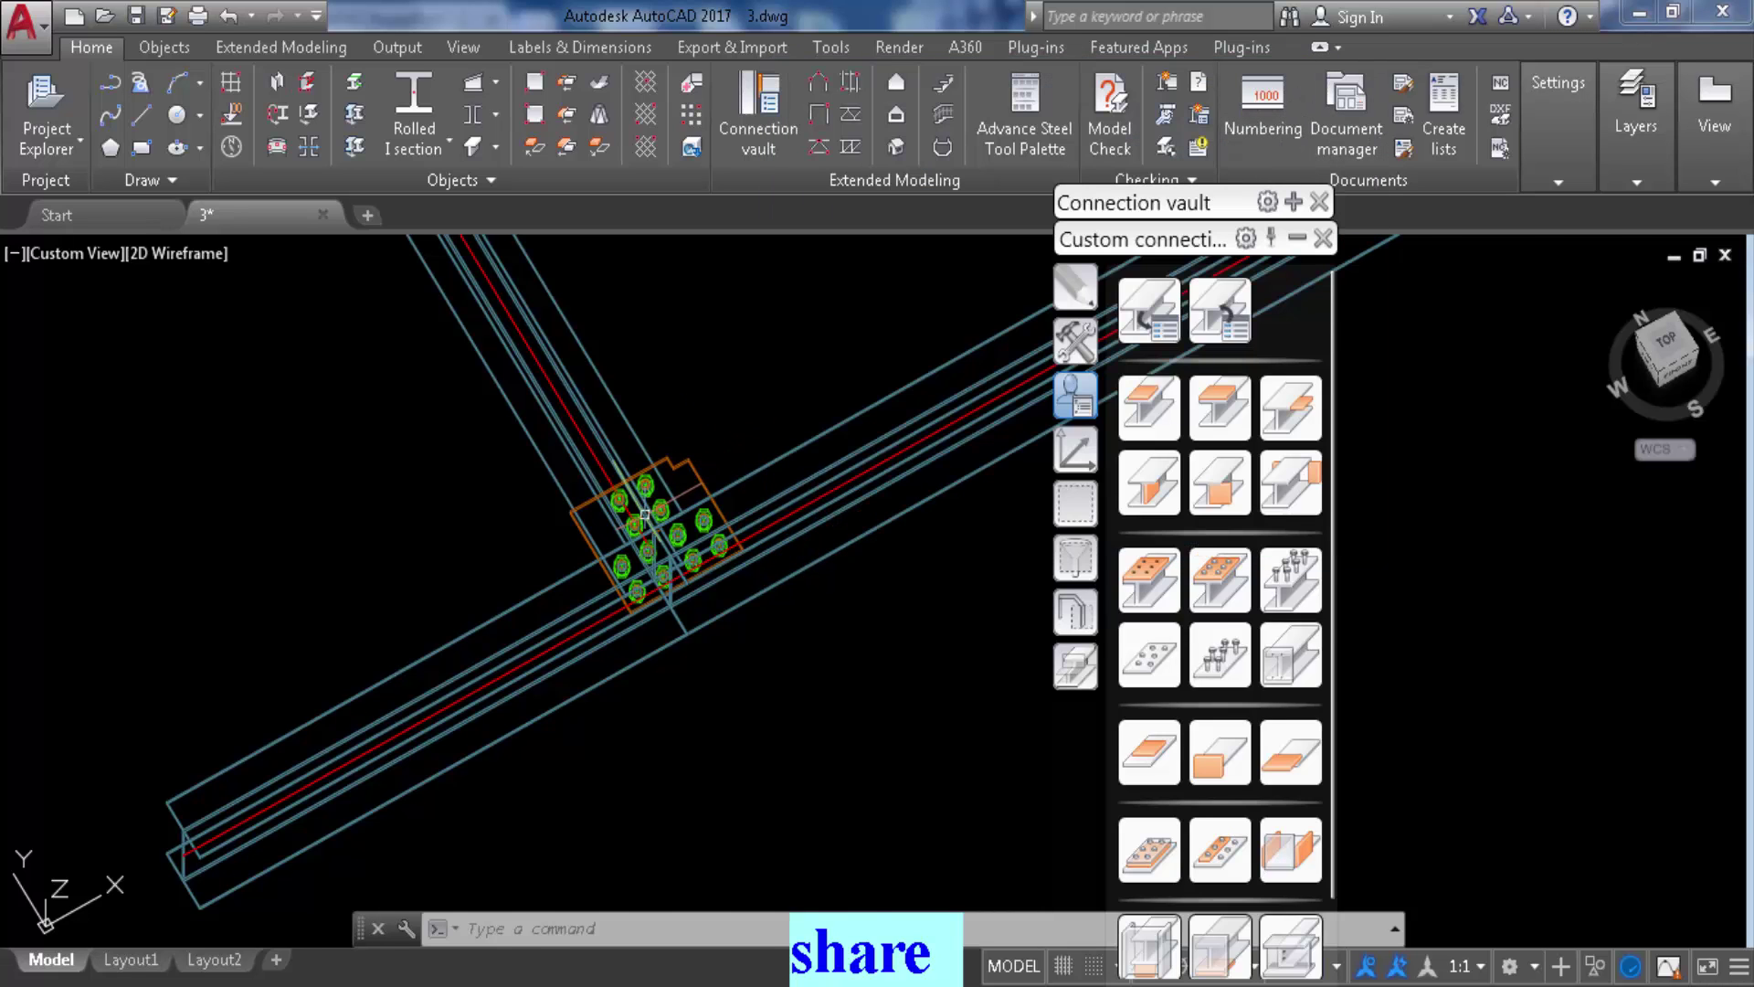
Delete the bolt group joining the plate to the crossing beam, and undo the deletion
{"action": "scroll", "coordinate": [658, 502], "scroll_direction": "up", "scroll_amount": 5}
{"action": "left_click", "coordinate": [767, 424]}
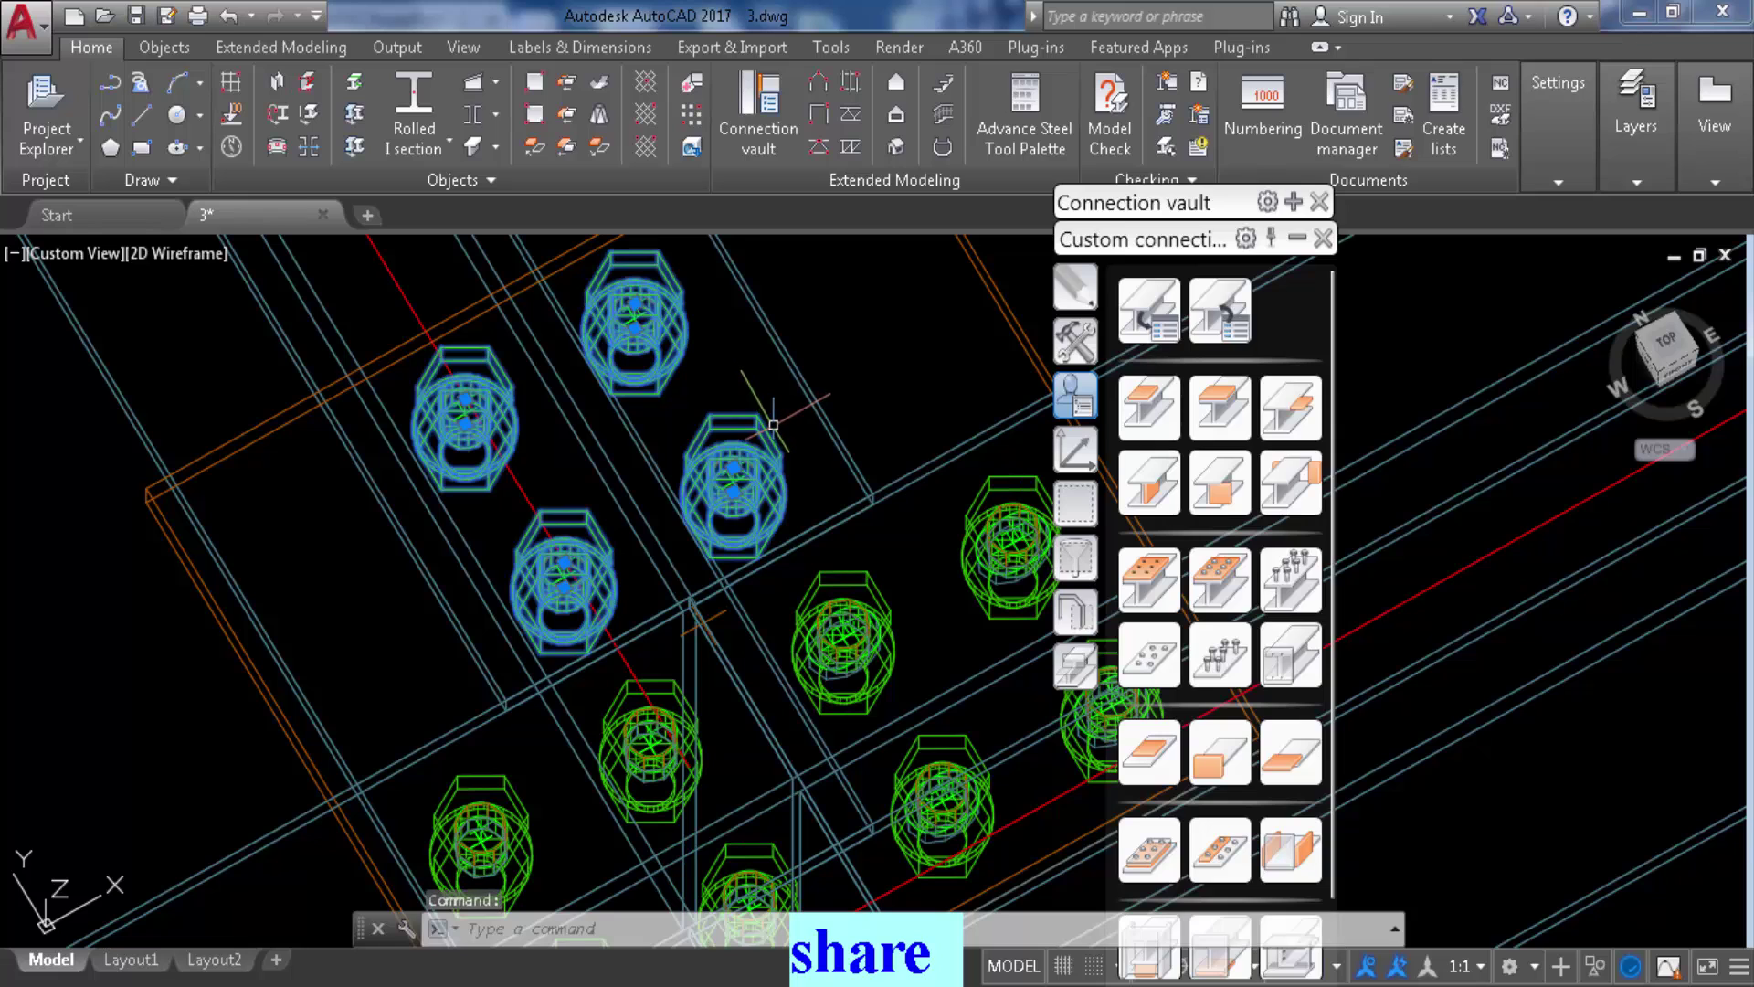
{"action": "key", "text": "Delete"}
{"action": "key", "text": "ctrl+z"}
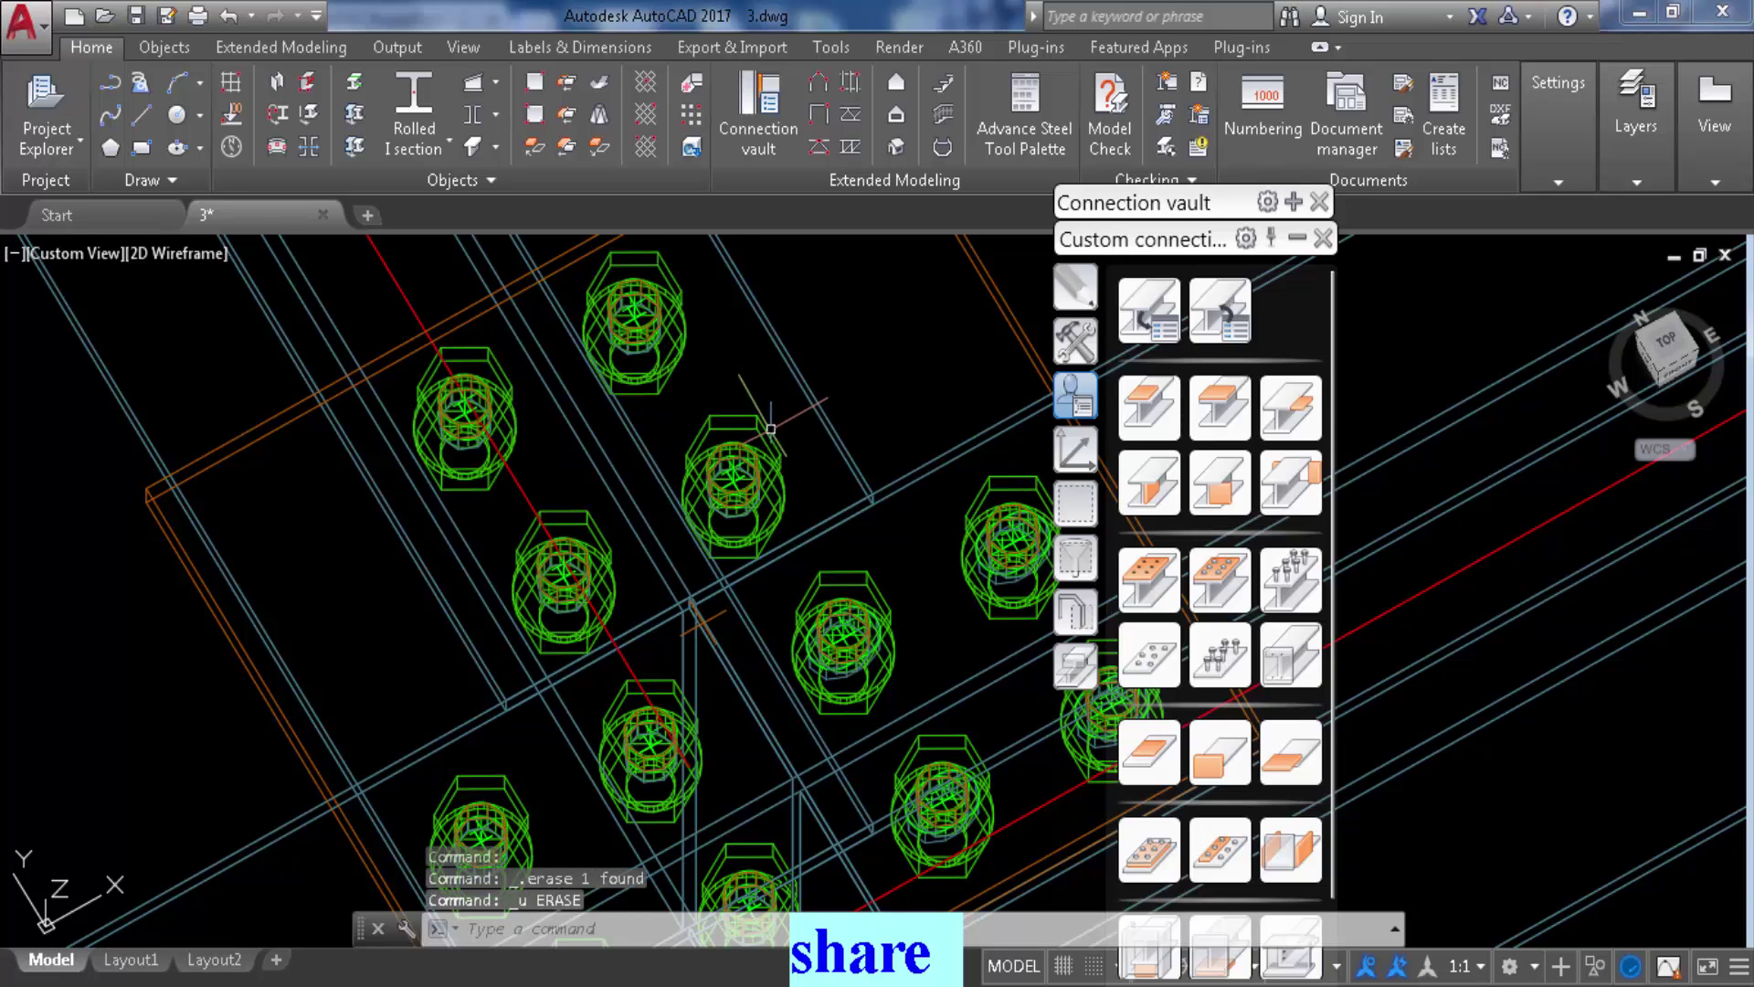
Set the connection plate's display type to Features
{"action": "scroll", "coordinate": [773, 425], "scroll_direction": "down", "scroll_amount": 5}
{"action": "scroll", "coordinate": [737, 387], "scroll_direction": "up", "scroll_amount": 5}
{"action": "mouse_move", "coordinate": [737, 387]}
{"action": "middle_mouse_down"}
{"action": "mouse_move", "coordinate": [546, 470]}
{"action": "mouse_move", "coordinate": [565, 501]}
{"action": "middle_mouse_up"}
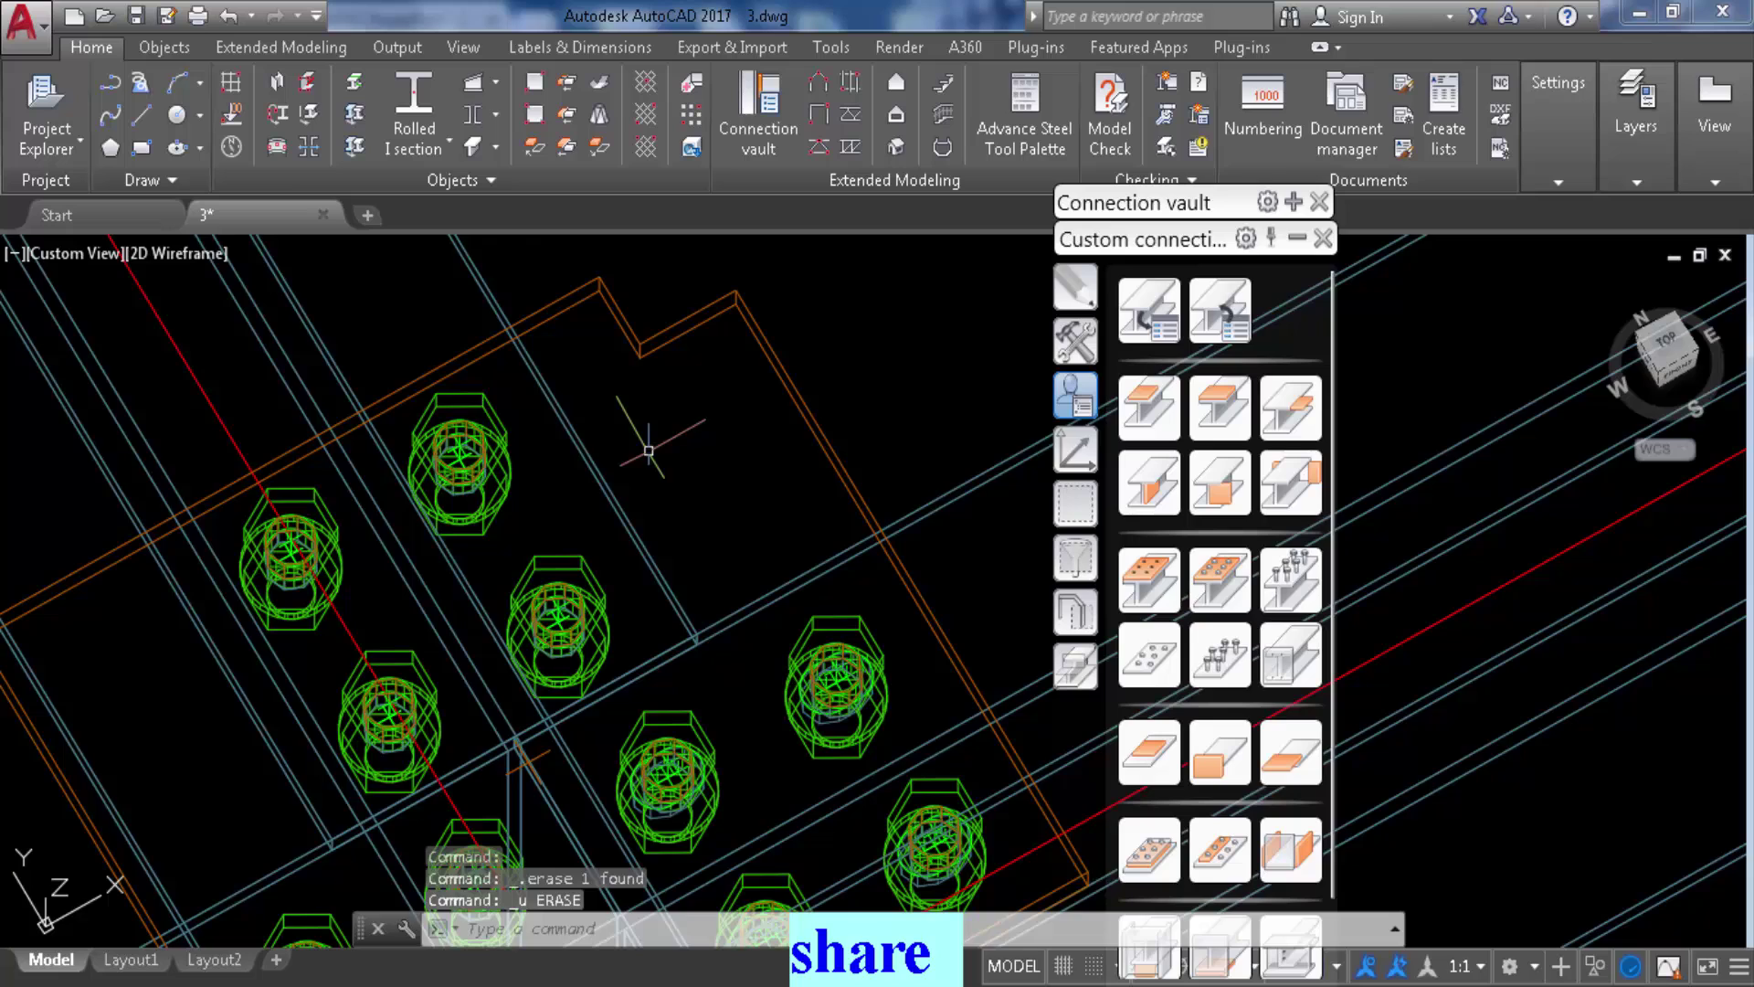
{"action": "middle_click_drag", "start_coordinate": [651, 445], "coordinate": [357, 370], "text": "shift"}
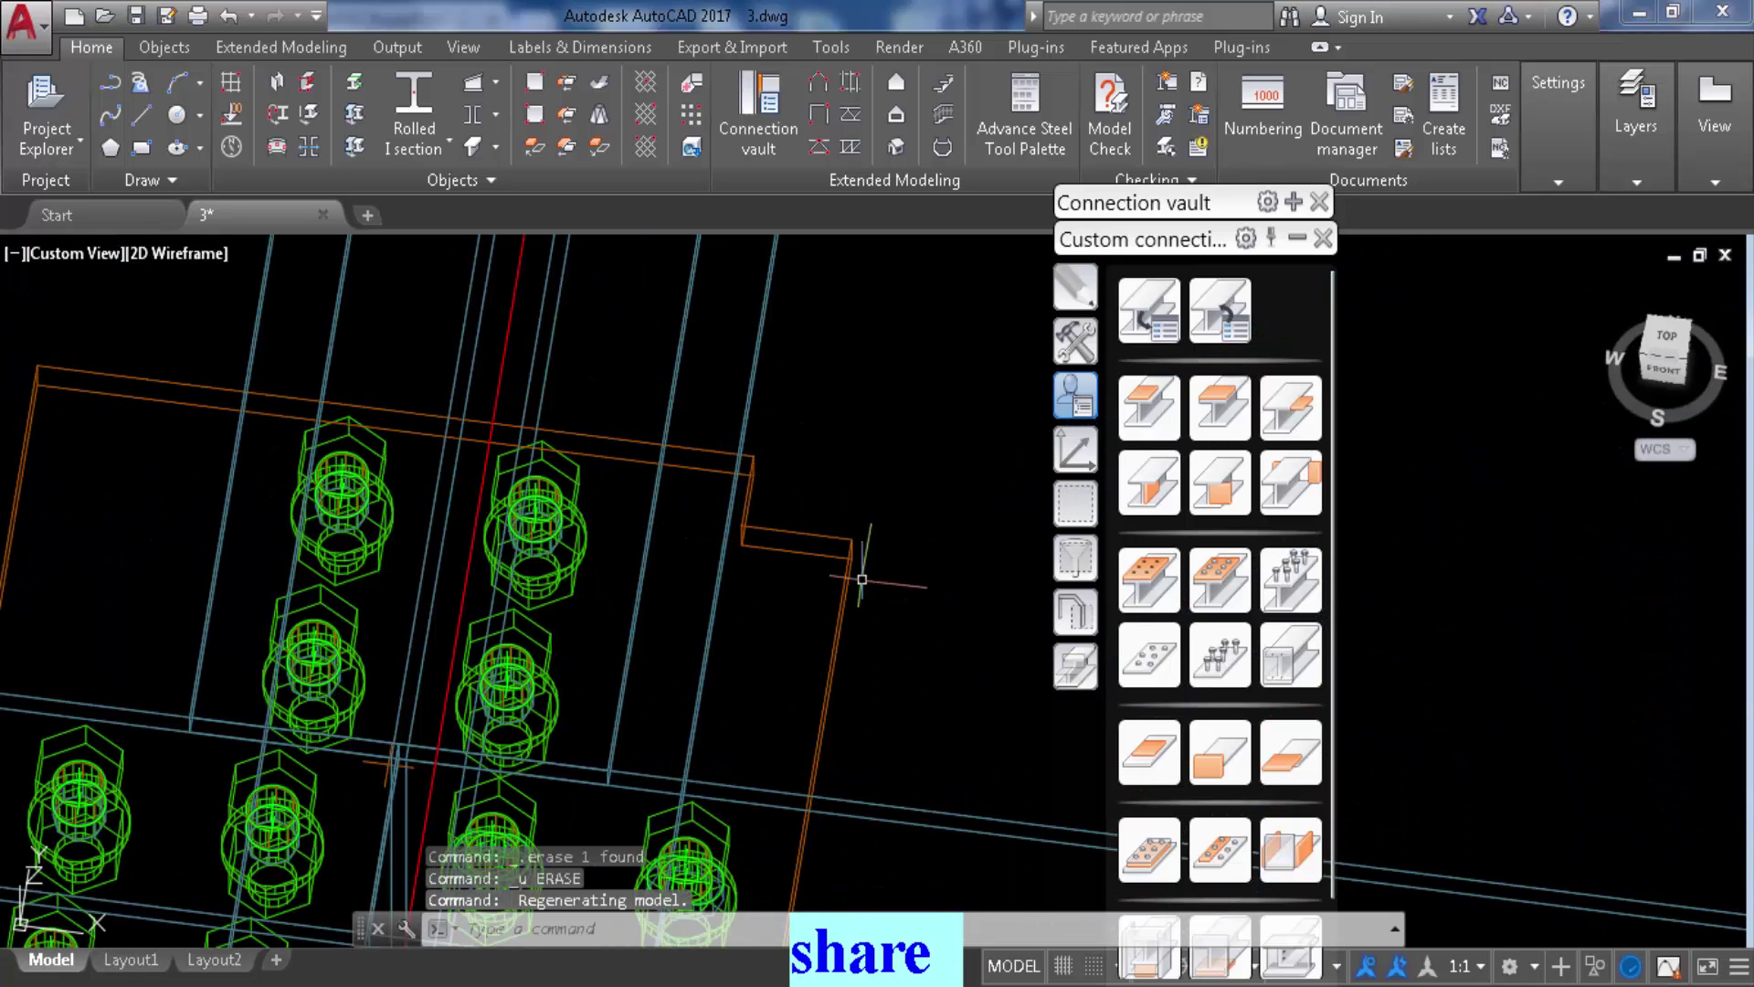
{"action": "scroll", "coordinate": [751, 518], "scroll_direction": "down", "scroll_amount": 4}
{"action": "scroll", "coordinate": [754, 563], "scroll_direction": "up", "scroll_amount": 2}
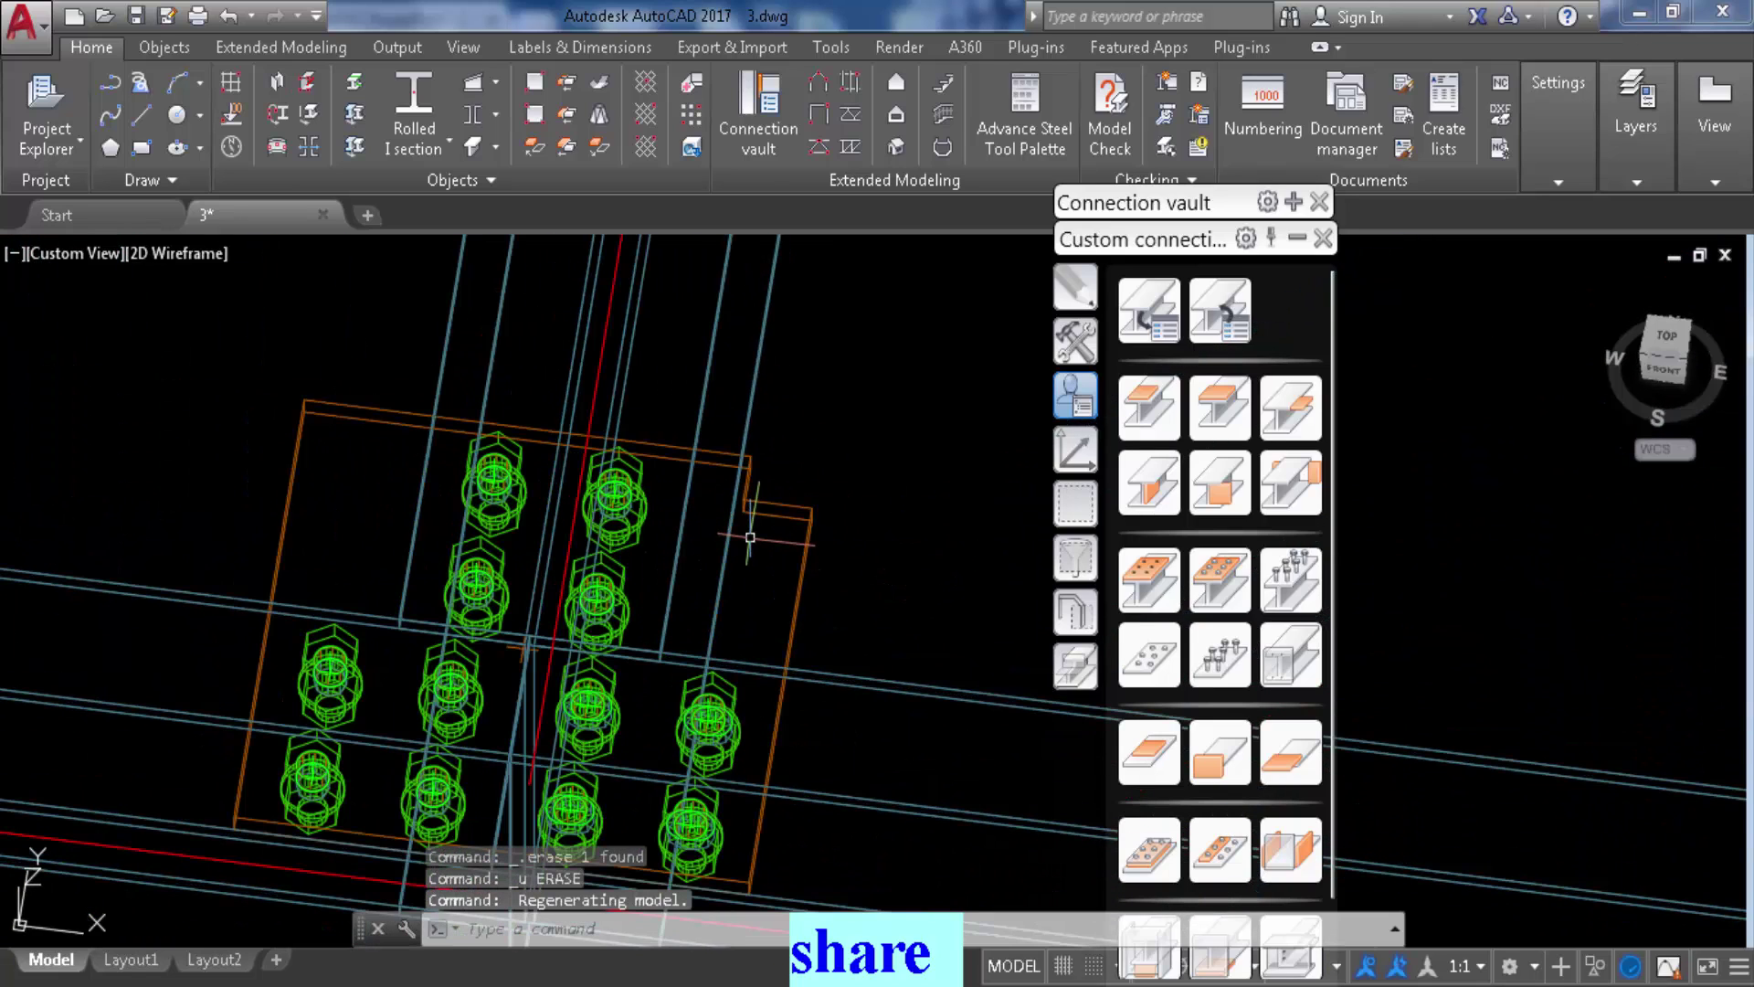
{"action": "middle_click_drag", "start_coordinate": [637, 624], "coordinate": [758, 512], "text": "shift"}
{"action": "double_click", "coordinate": [687, 480]}
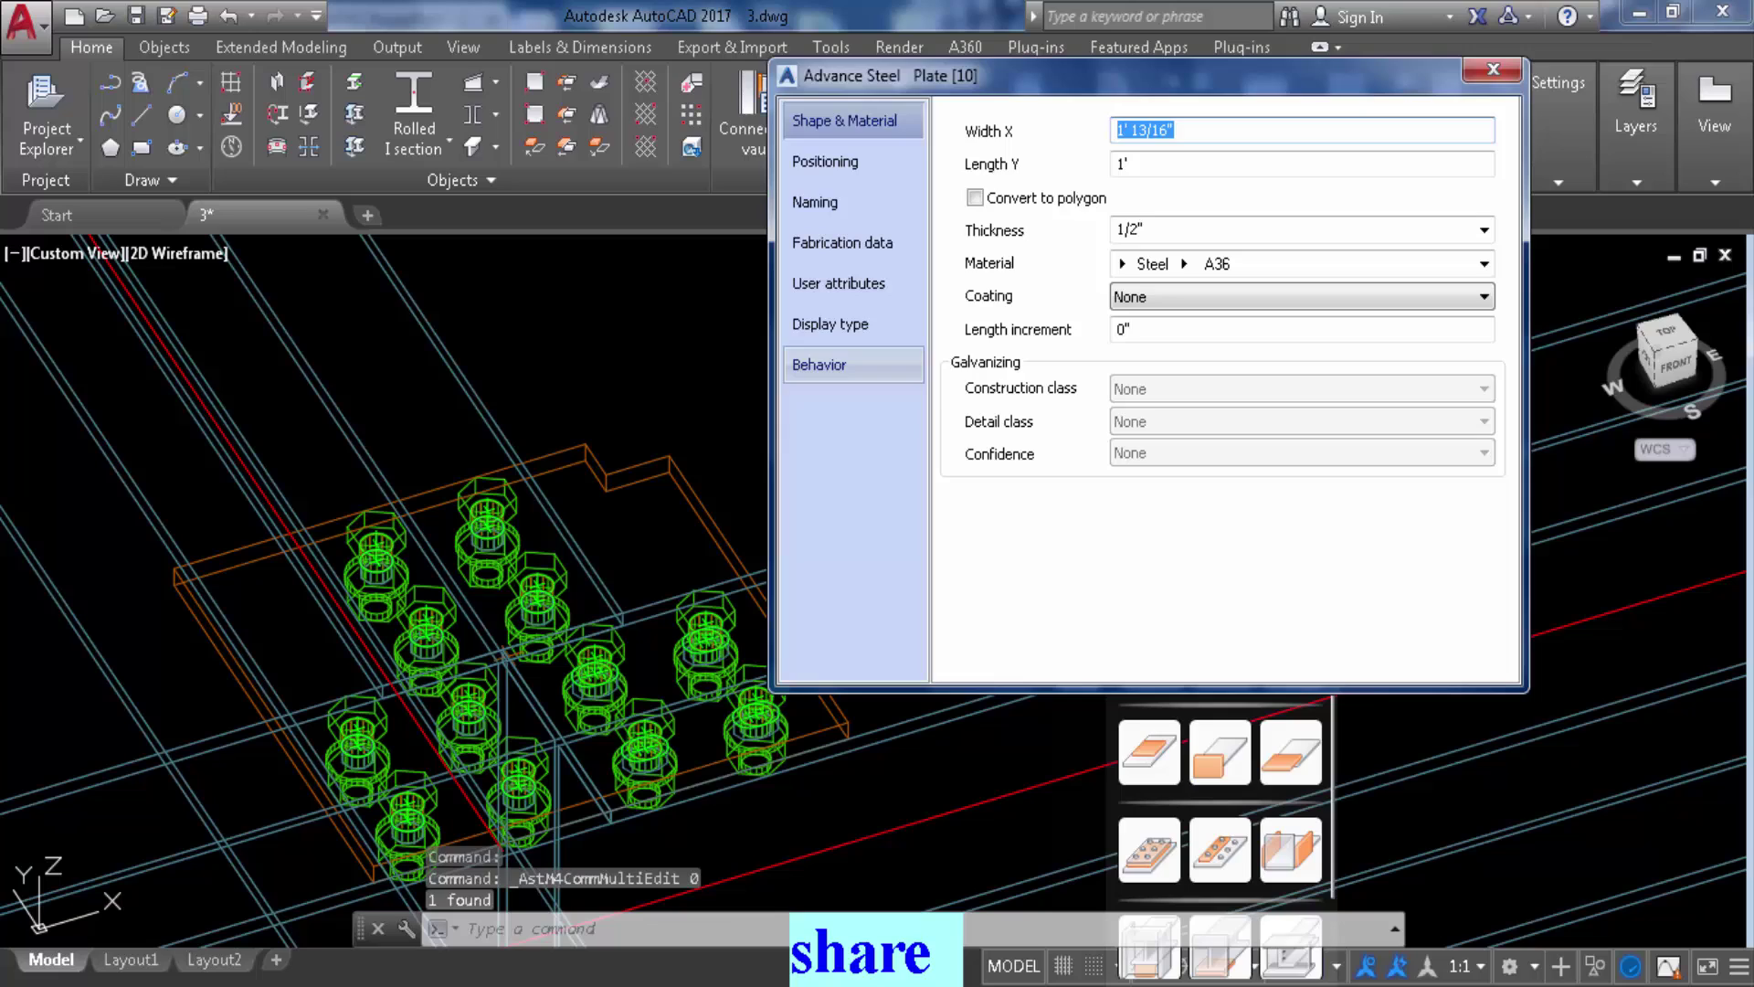
{"action": "left_click", "coordinate": [829, 323]}
{"action": "left_click", "coordinate": [963, 273]}
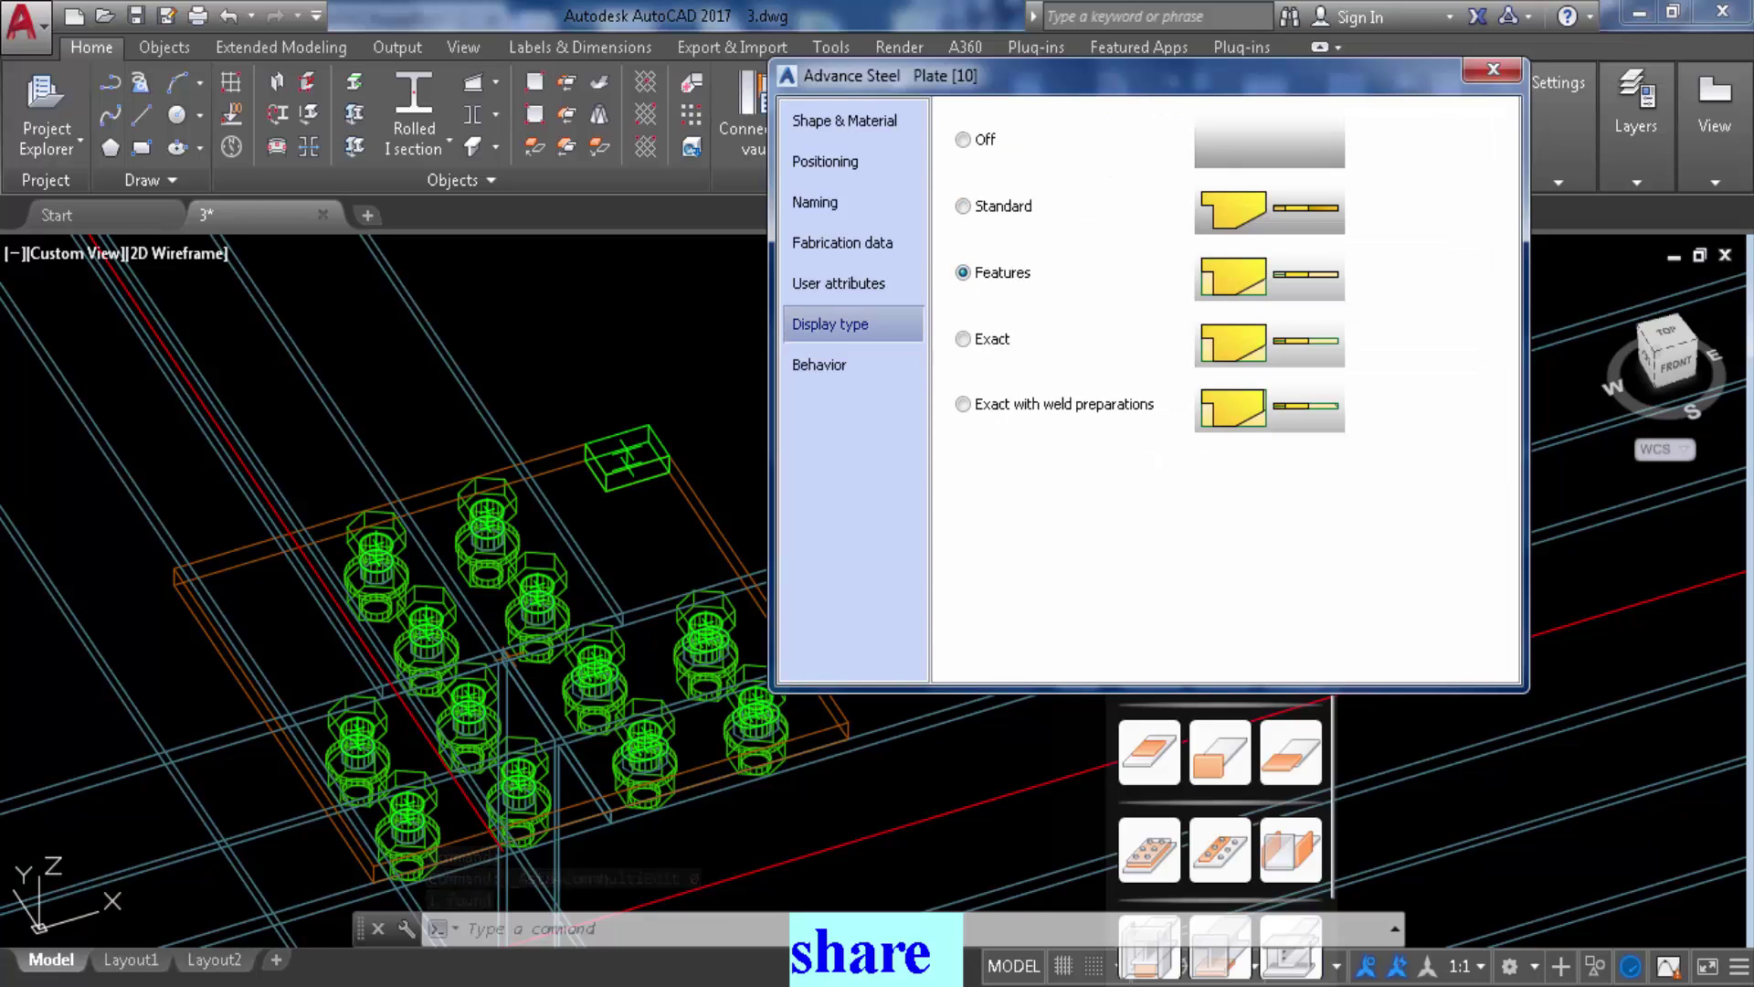
{"action": "left_click", "coordinate": [1493, 70]}
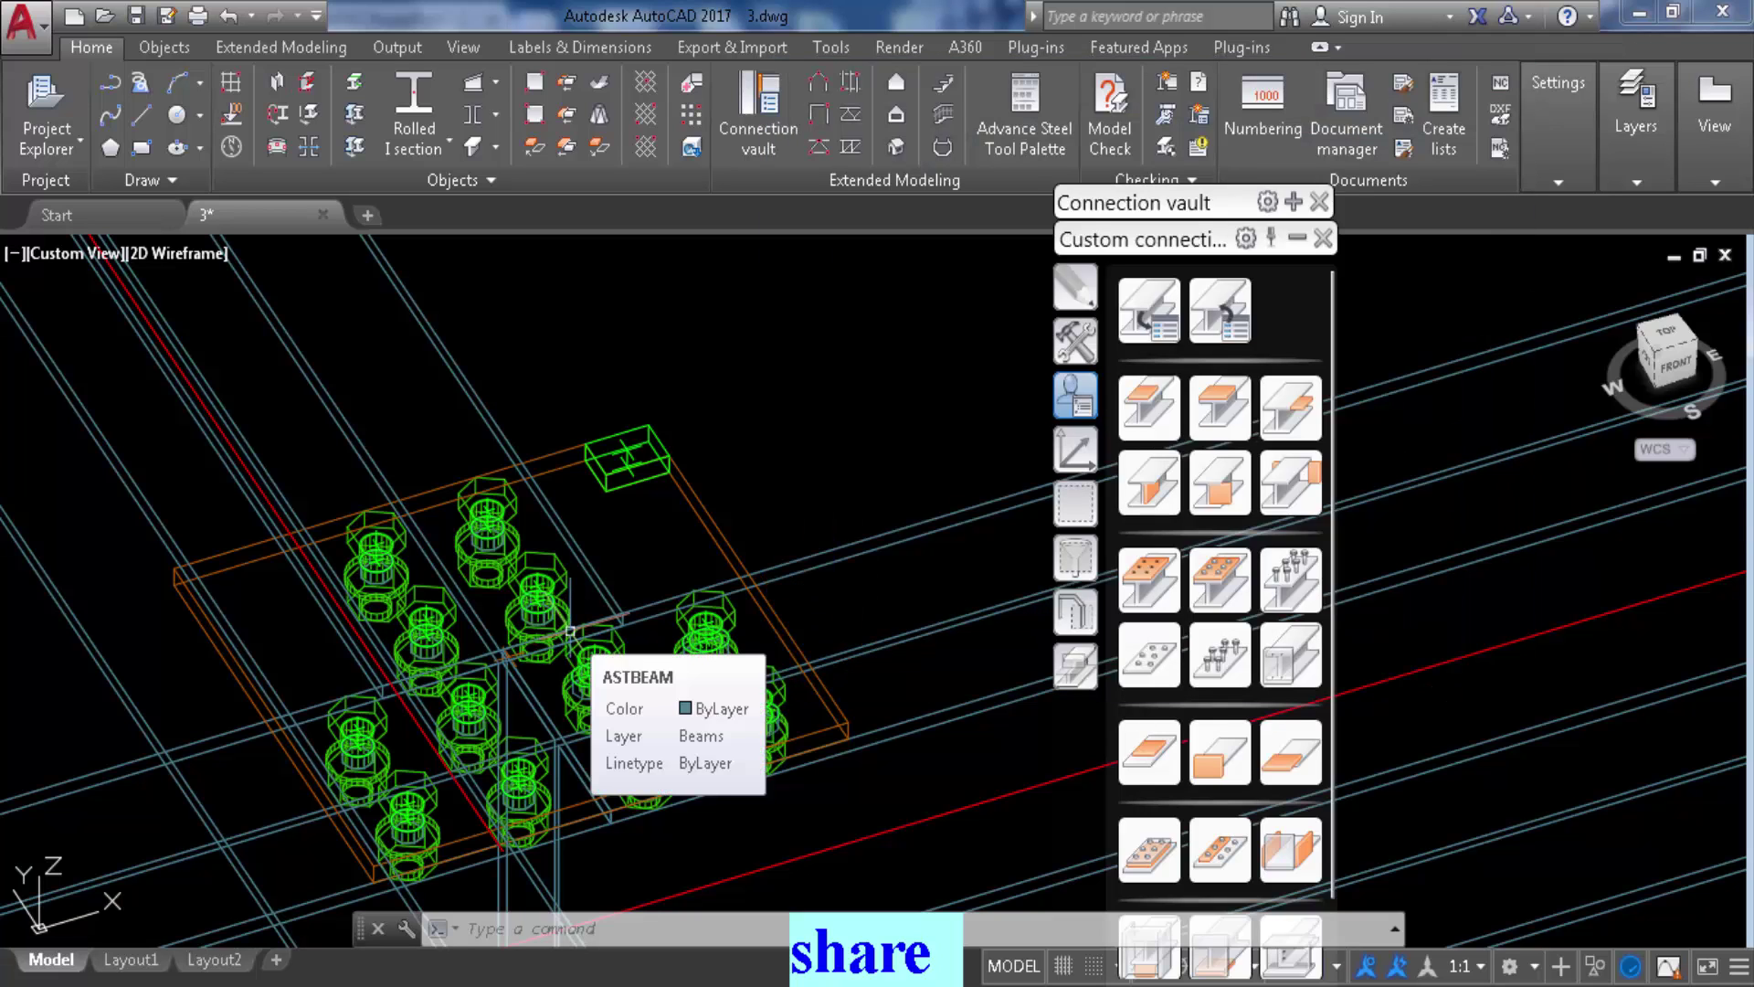
Define a new 3 beams connection template, selecting both aligned beams and the crossing beam as drivers
{"action": "scroll", "coordinate": [776, 459], "scroll_direction": "down", "scroll_amount": 4}
{"action": "scroll", "coordinate": [775, 476], "scroll_direction": "up", "scroll_amount": 4}
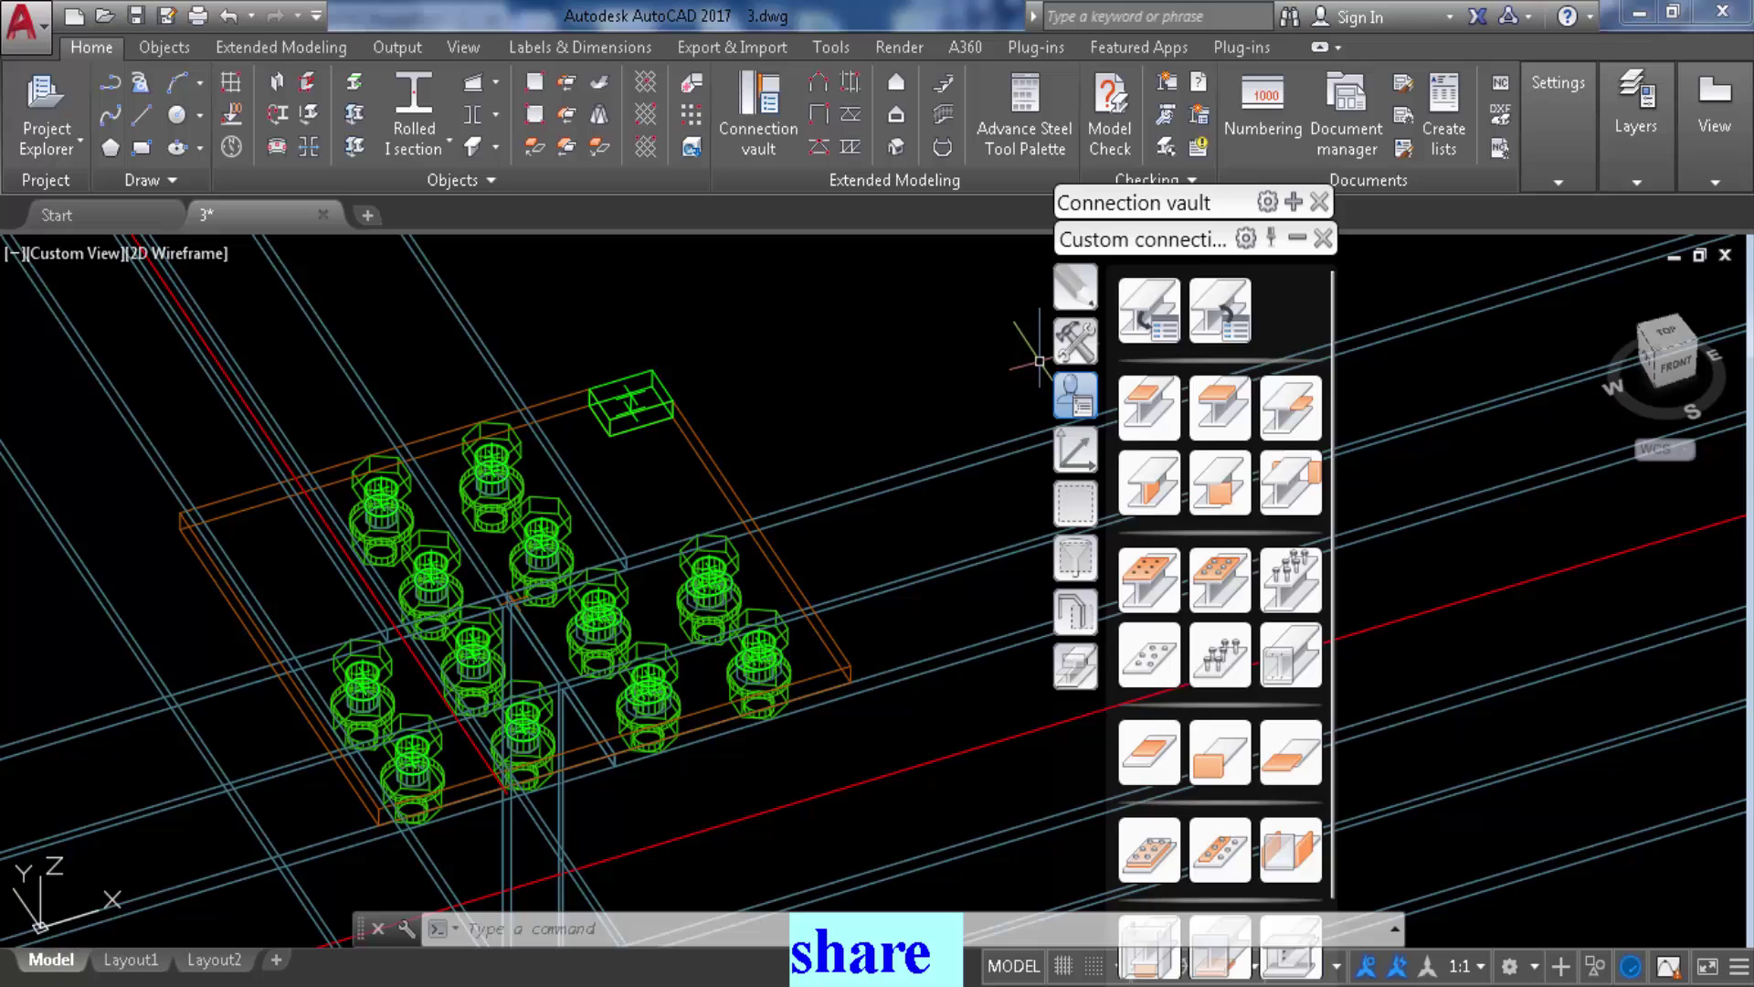
{"action": "left_click", "coordinate": [1149, 311]}
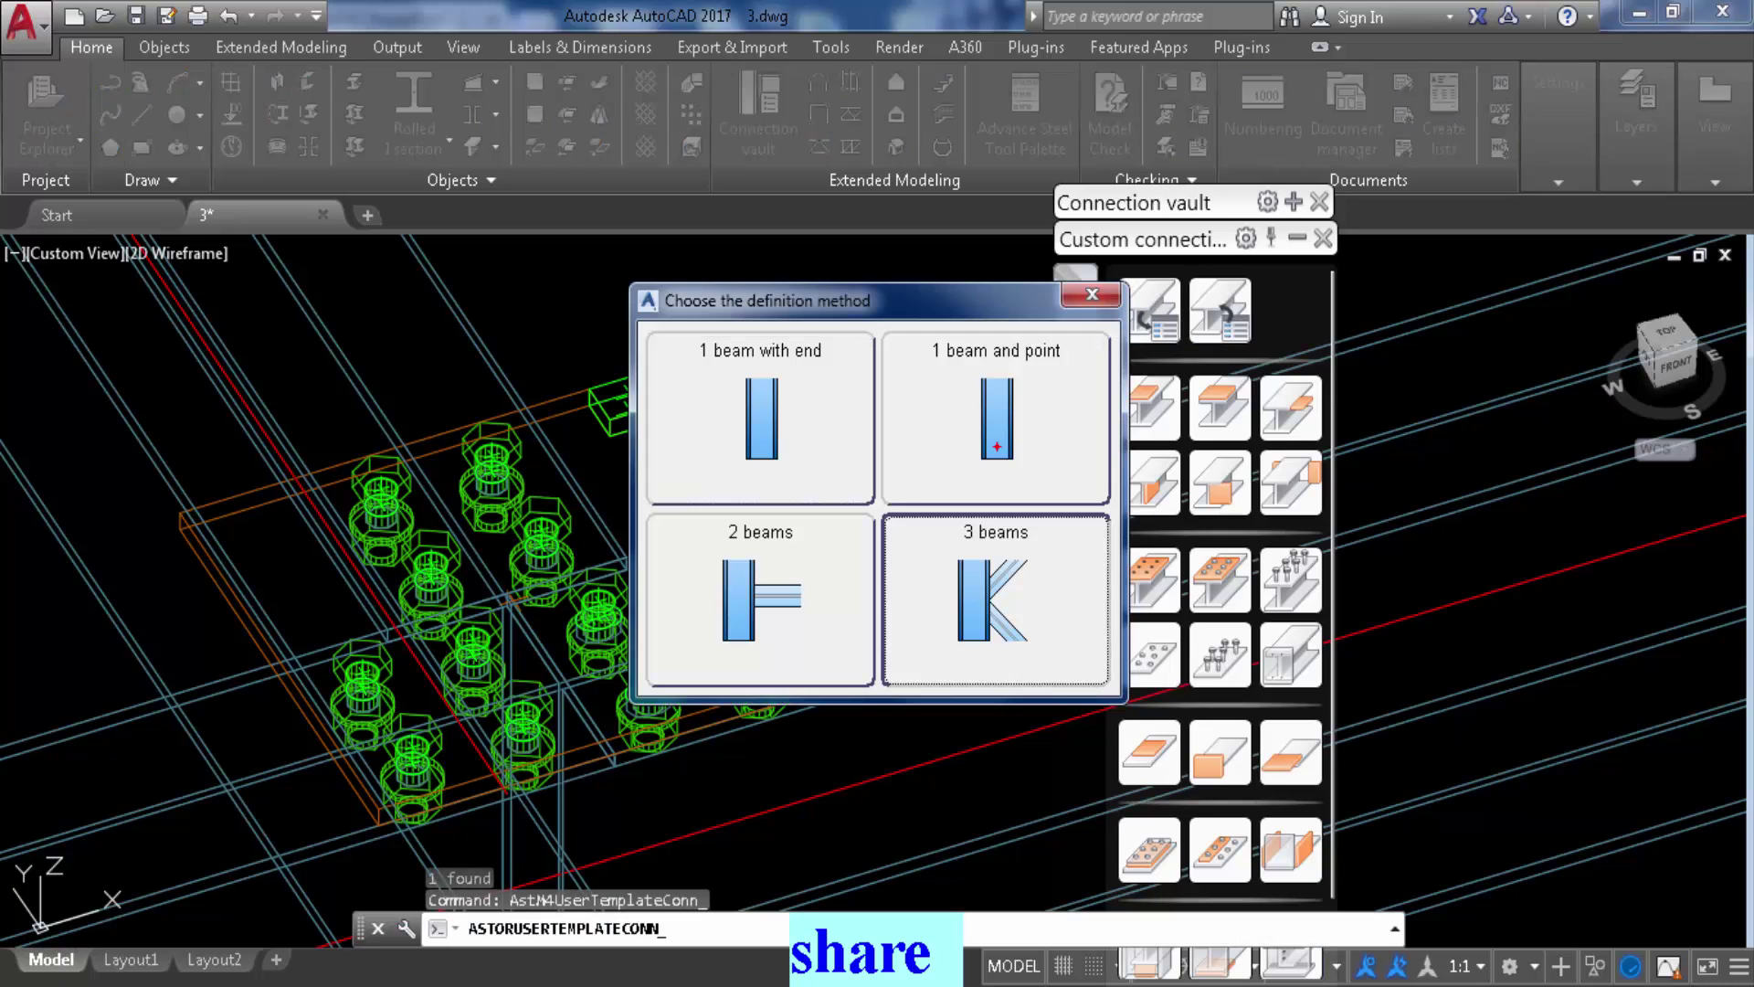
{"action": "left_click", "coordinate": [749, 612]}
{"action": "scroll", "coordinate": [577, 454], "scroll_direction": "down", "scroll_amount": 4}
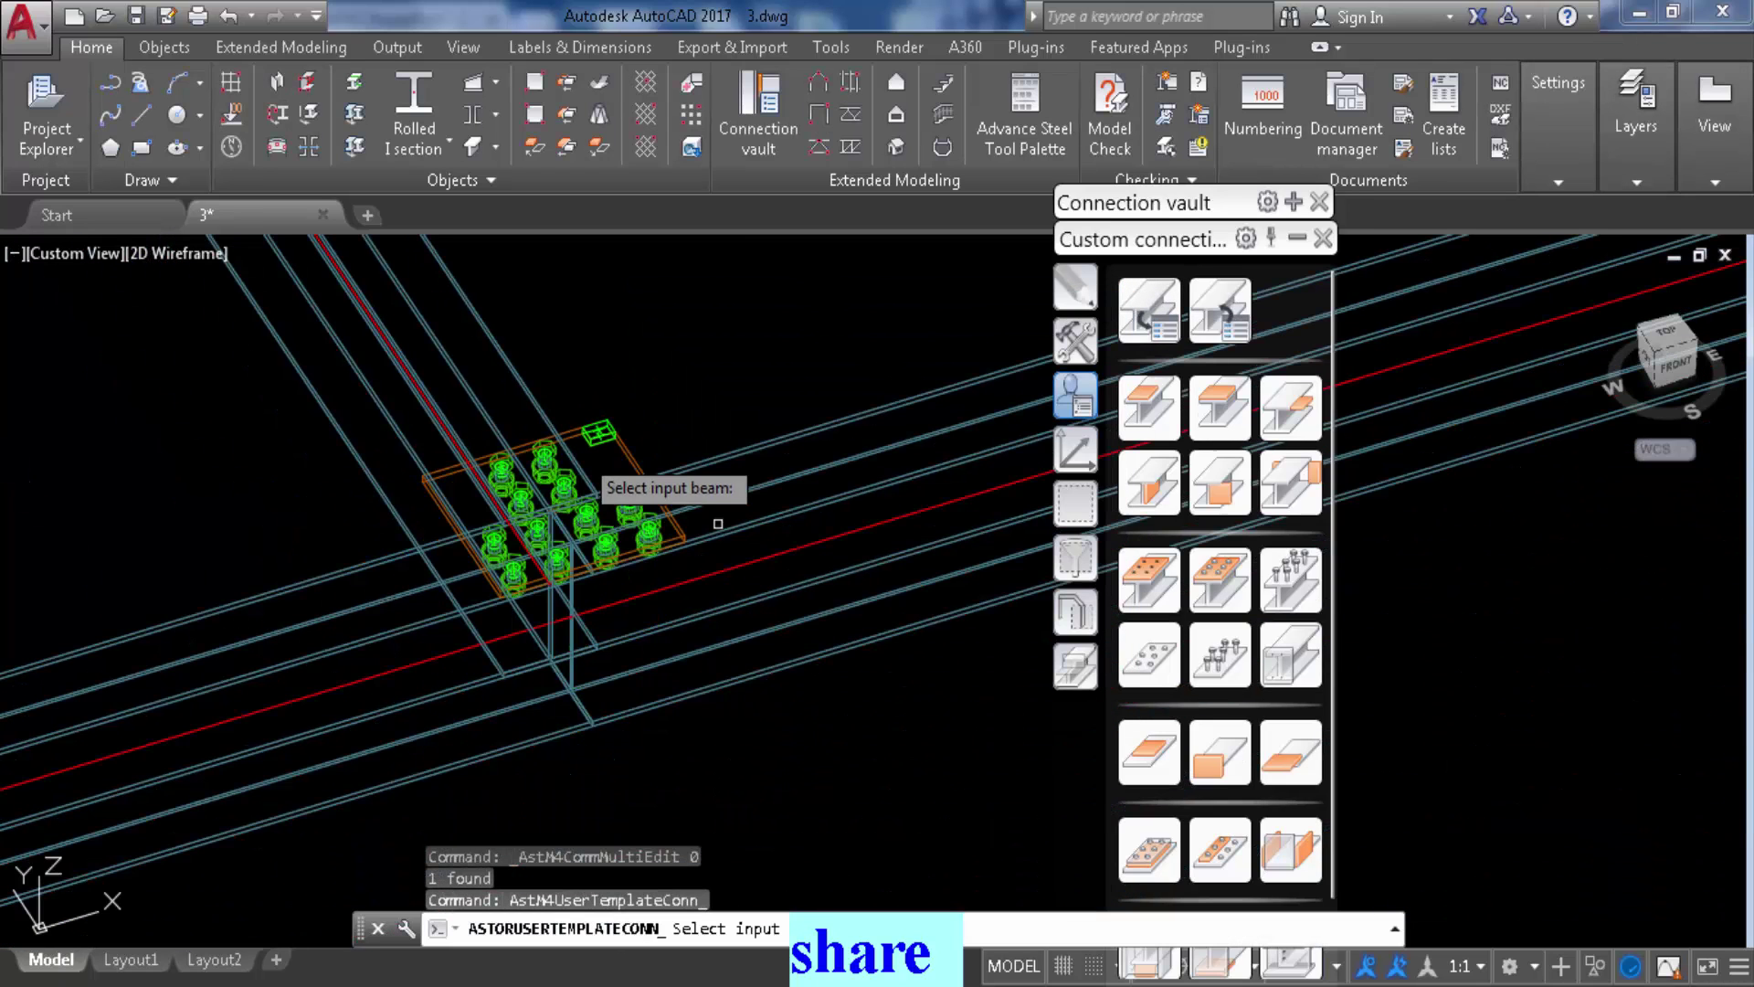
{"action": "left_click", "coordinate": [820, 504]}
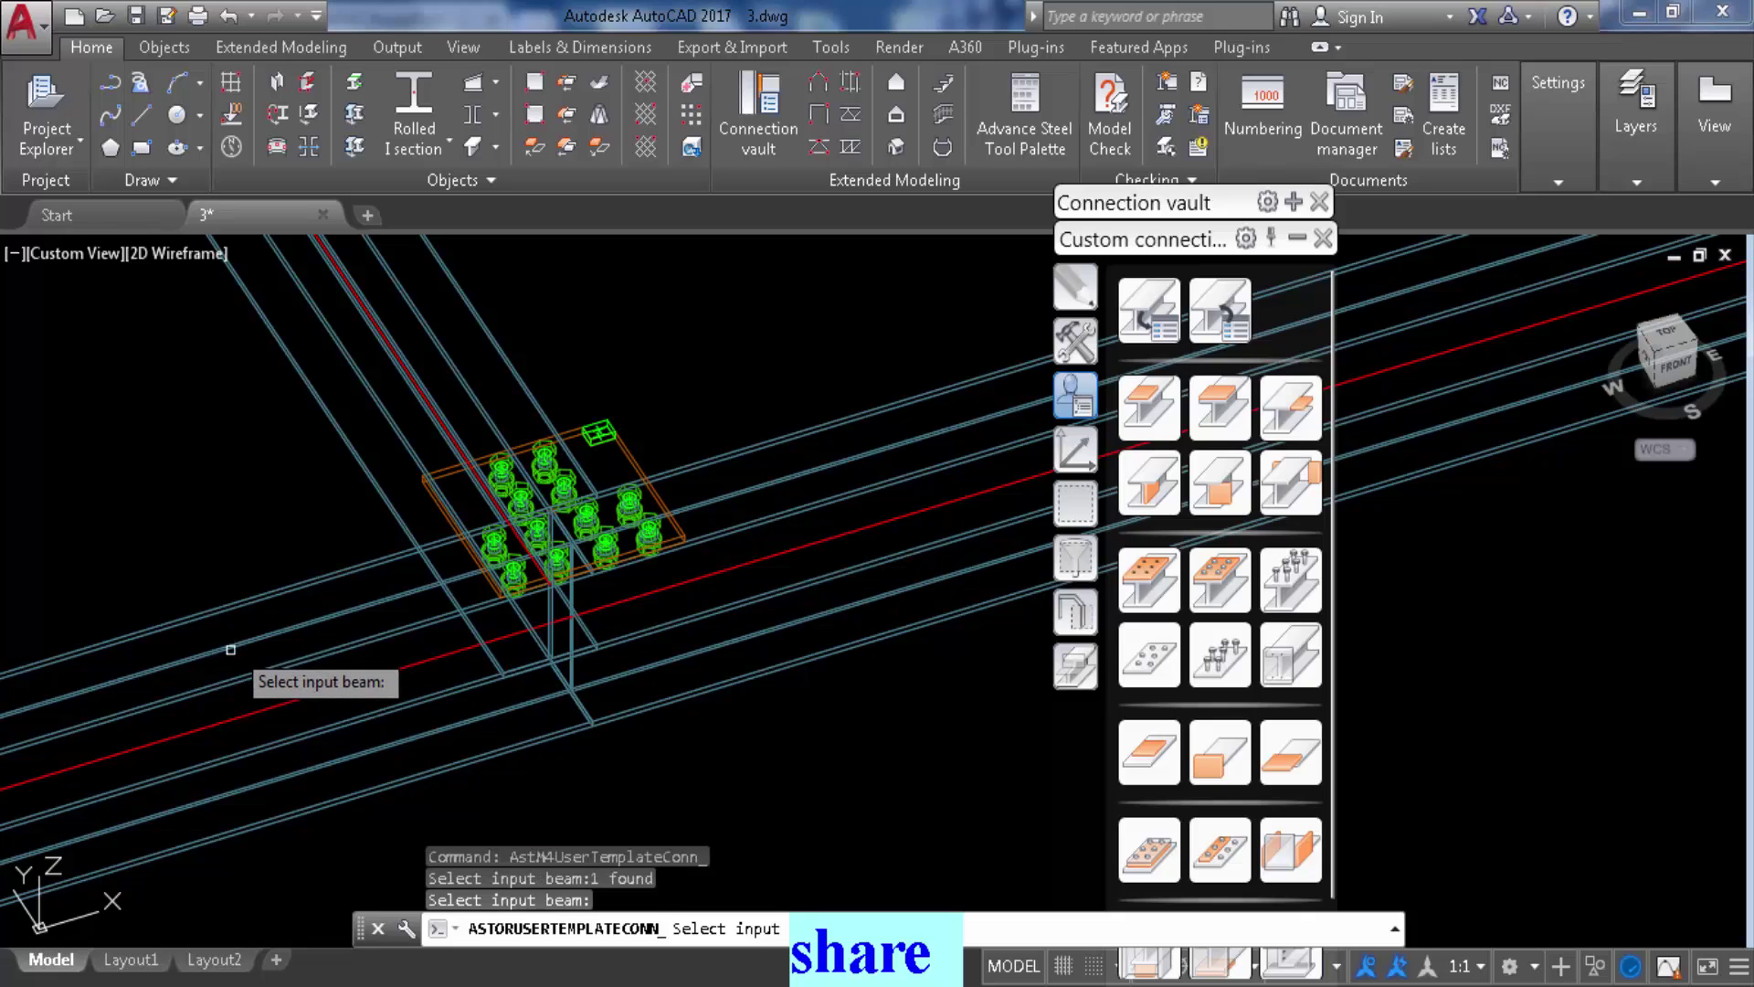
{"action": "left_click", "coordinate": [337, 426]}
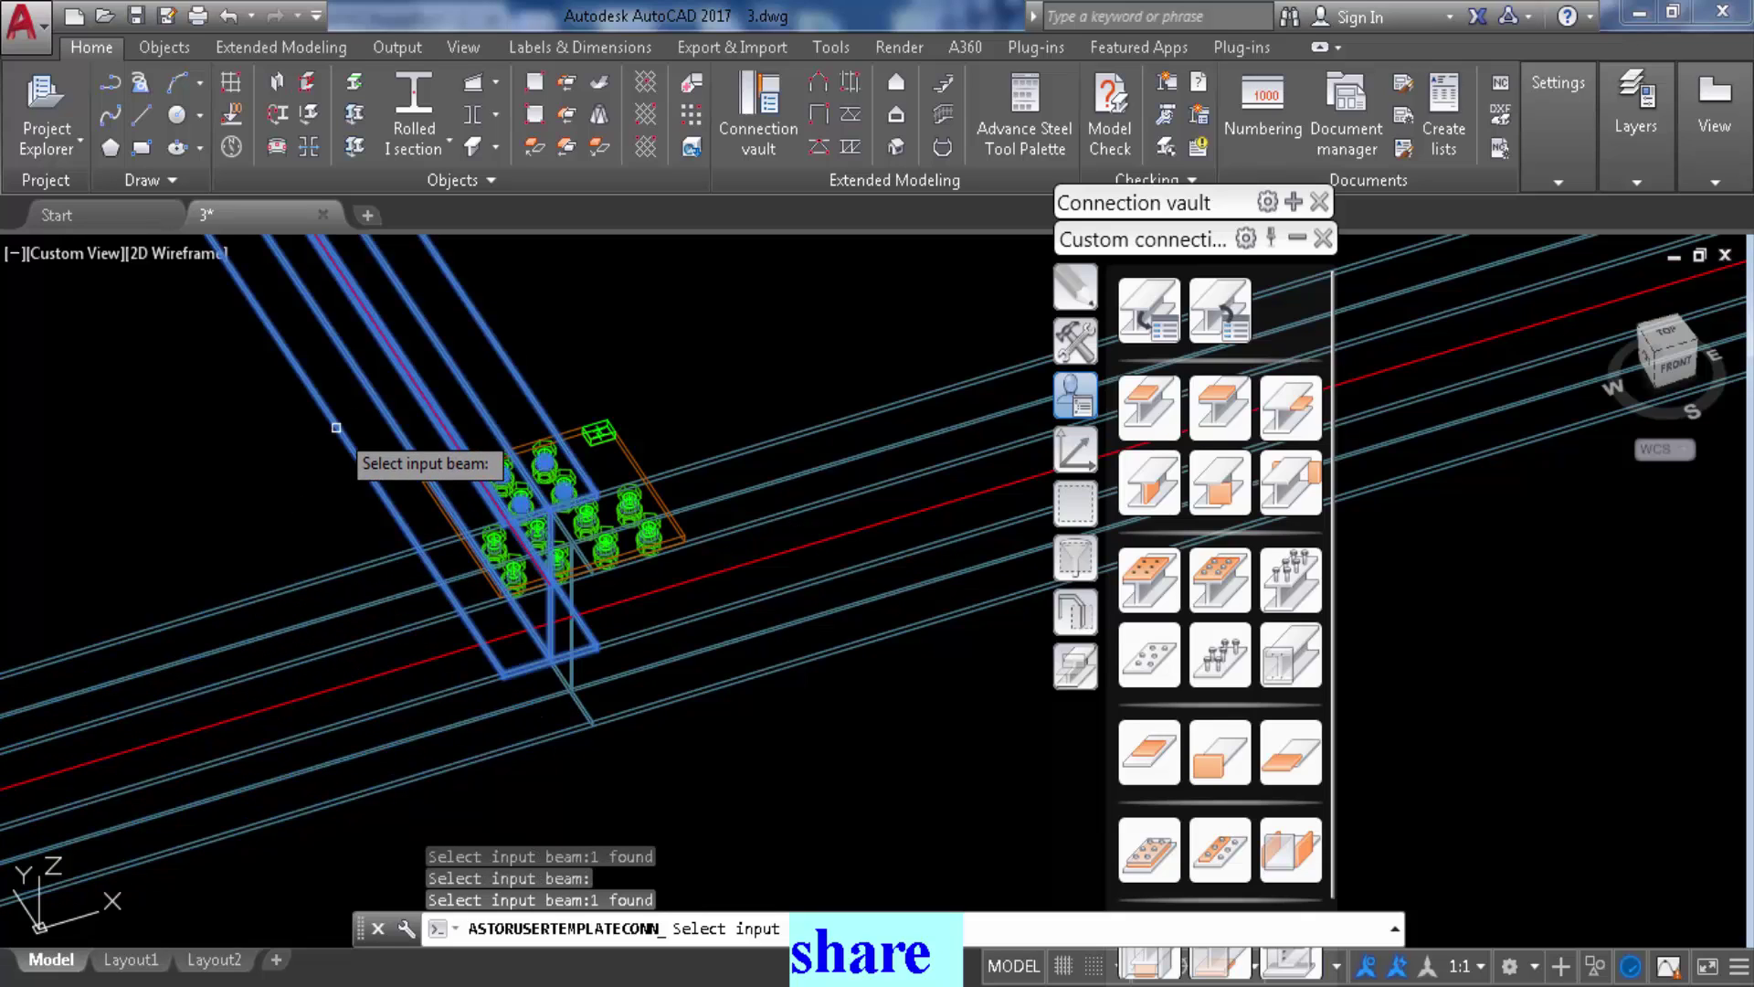
{"action": "key", "text": "Return"}
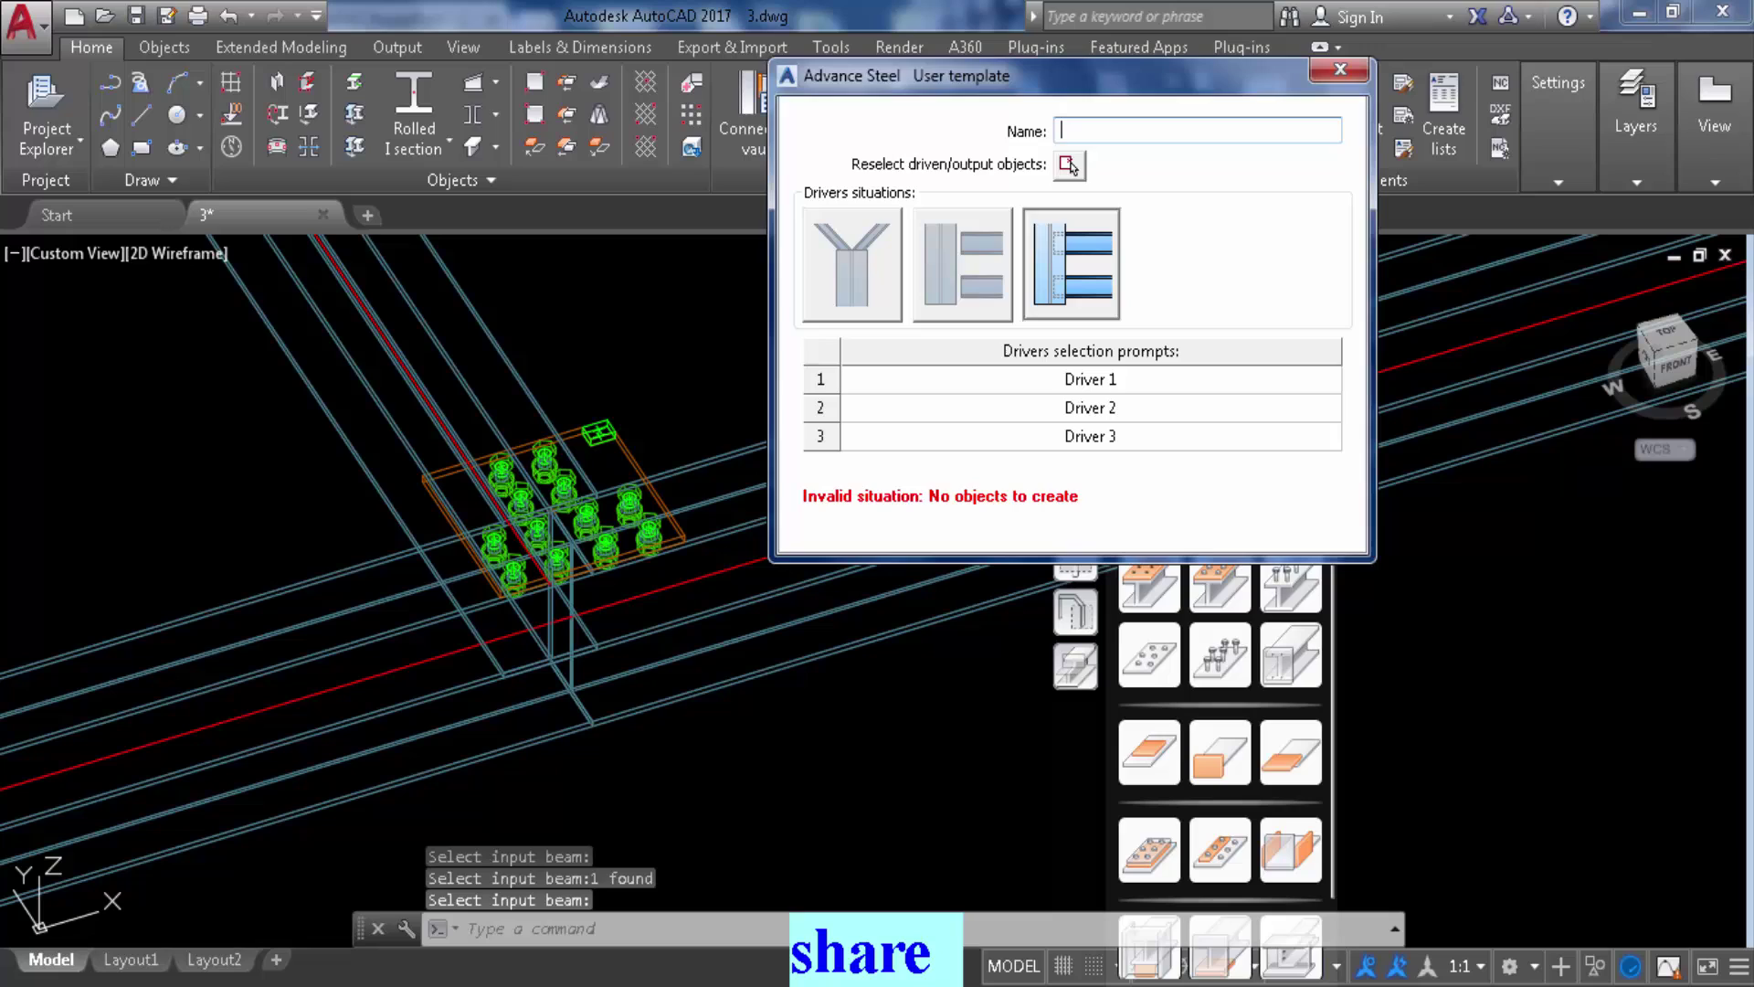
Pick the plate with its bolts and features as the template's driven objects, and name the template 3
{"action": "left_click", "coordinate": [1069, 165]}
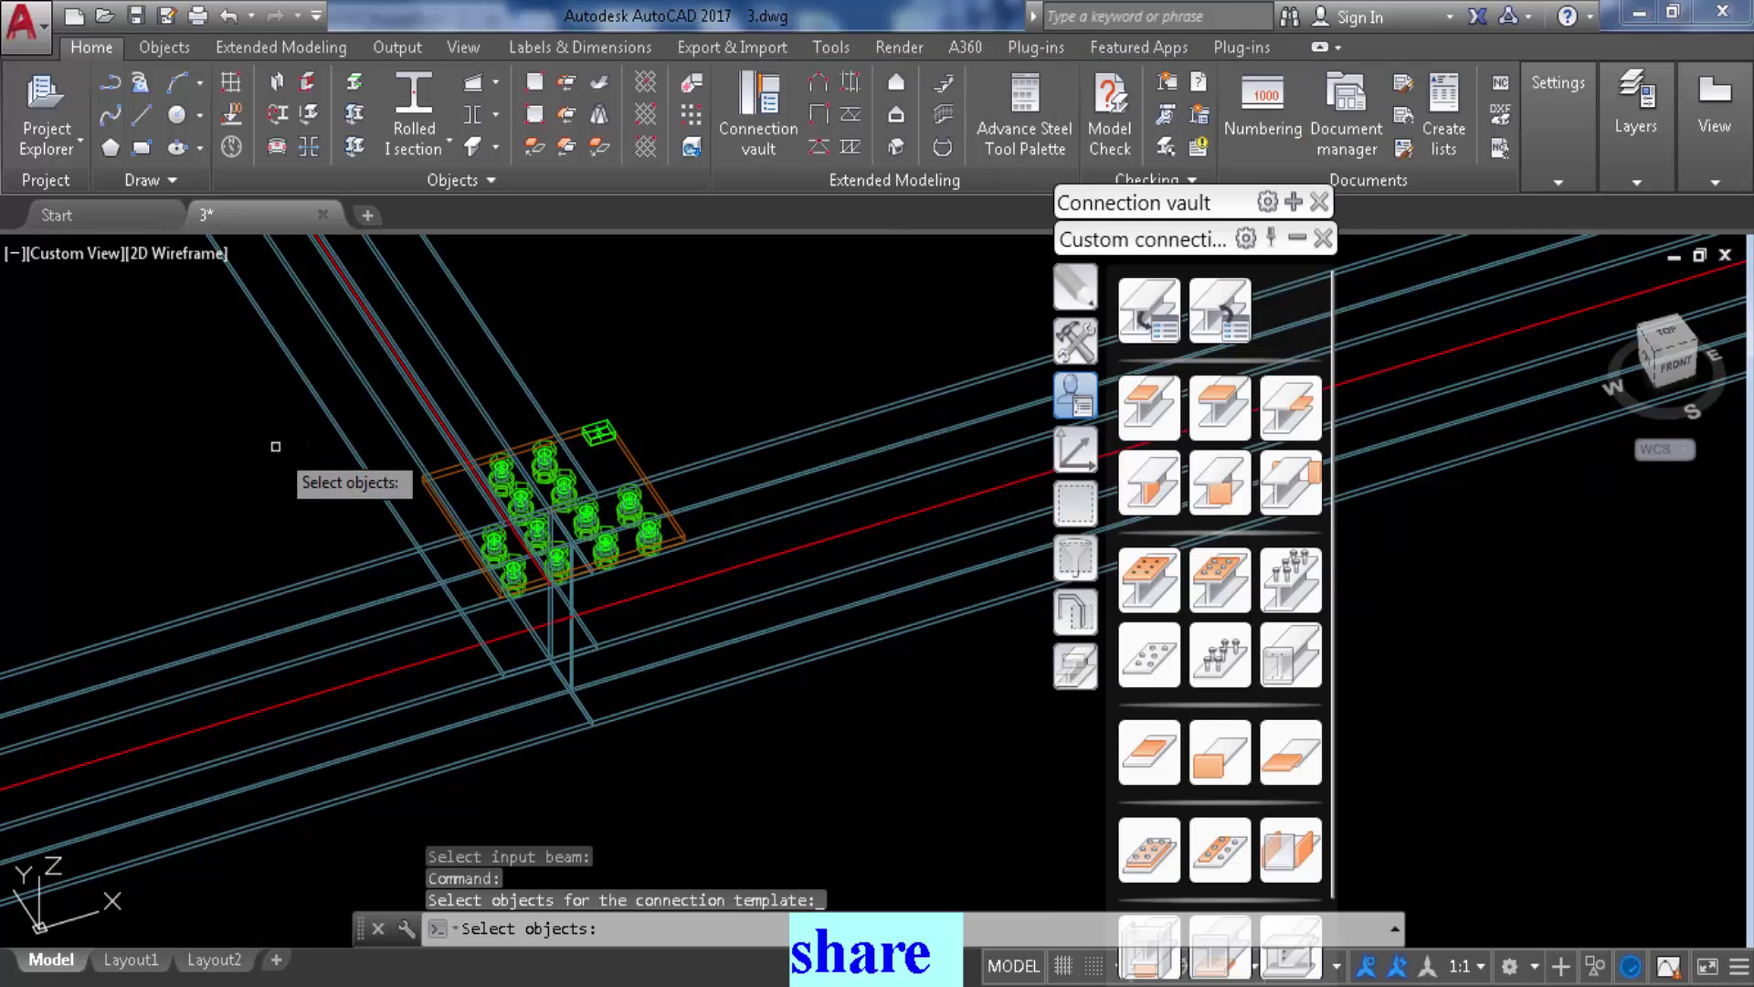
{"action": "left_click", "coordinate": [267, 388]}
{"action": "left_click", "coordinate": [870, 817]}
{"action": "scroll", "coordinate": [603, 432], "scroll_direction": "up", "scroll_amount": 10}
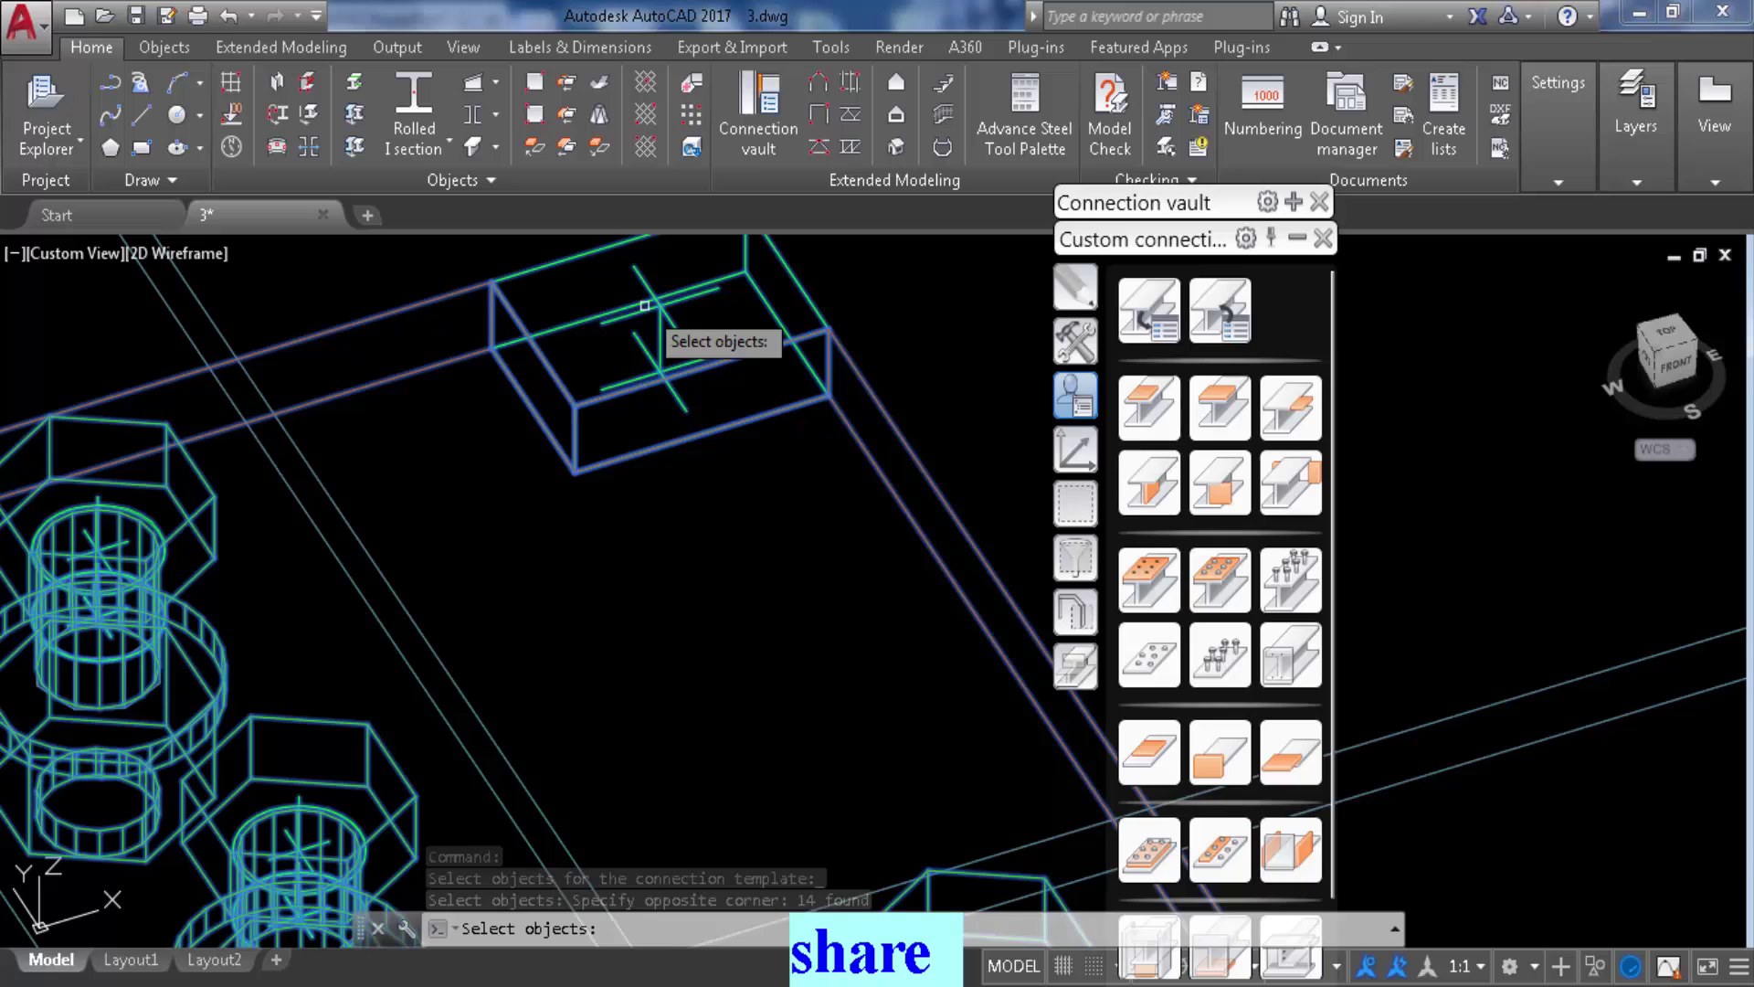
{"action": "scroll", "coordinate": [665, 373], "scroll_direction": "down", "scroll_amount": 6}
{"action": "scroll", "coordinate": [663, 377], "scroll_direction": "up", "scroll_amount": 5}
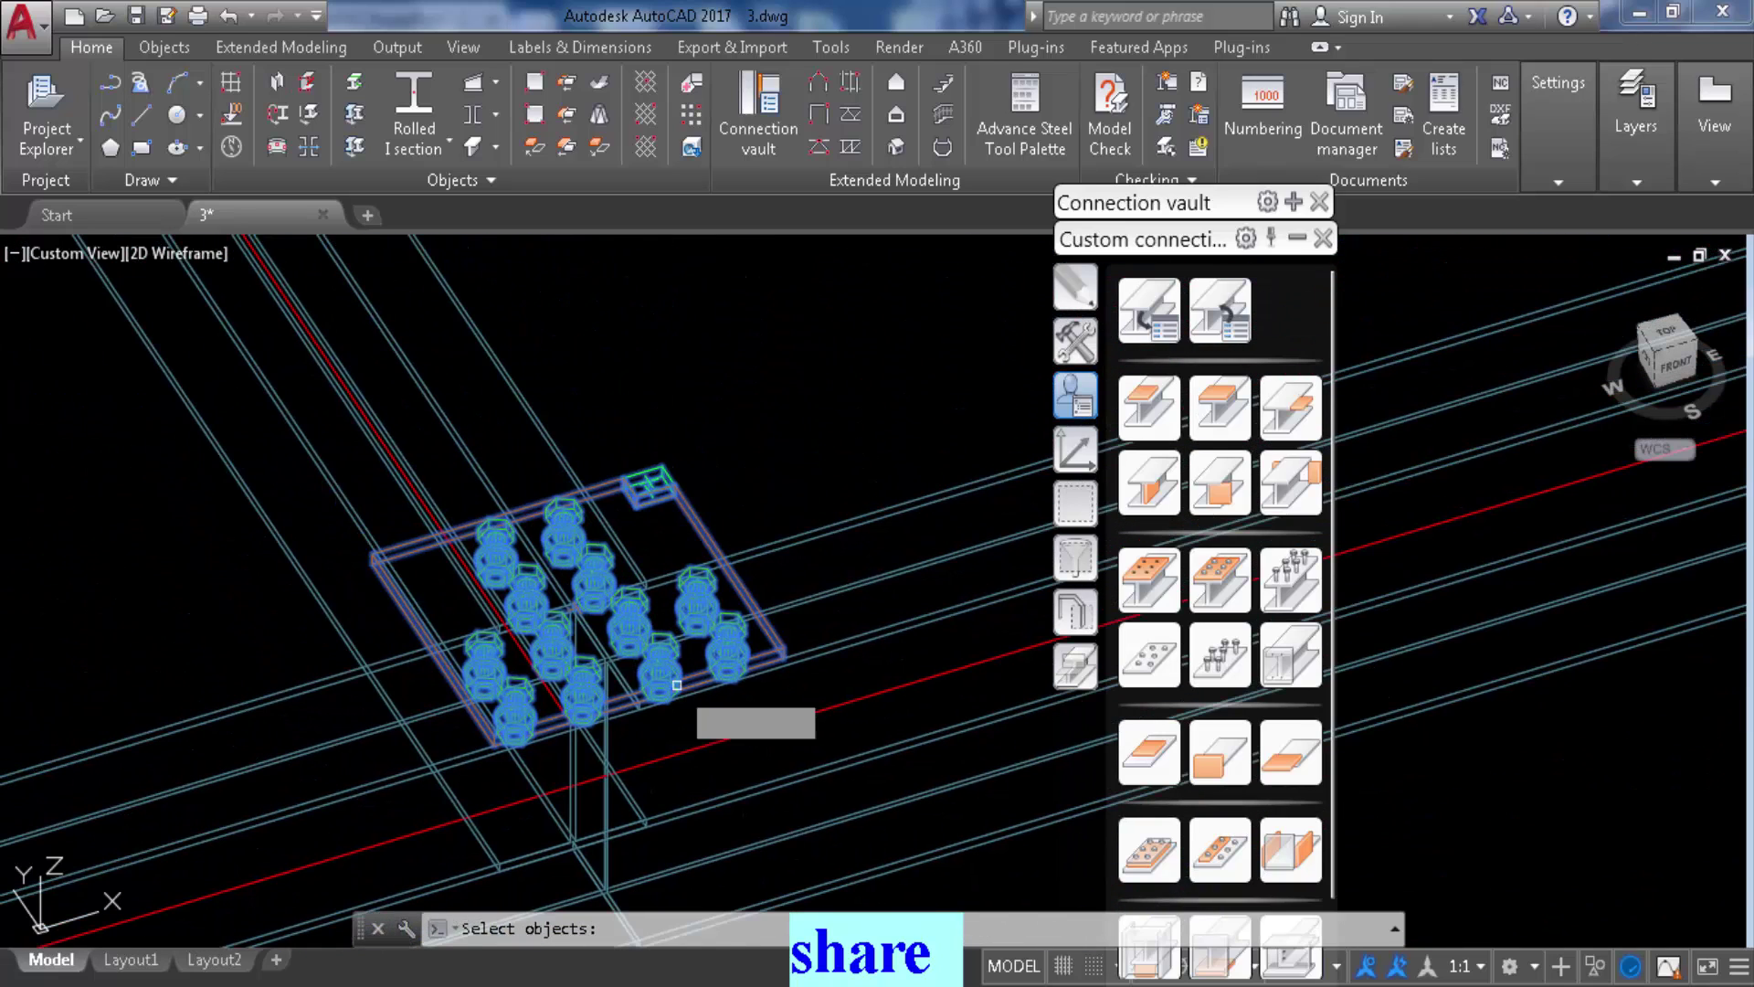
{"action": "key", "text": "Return"}
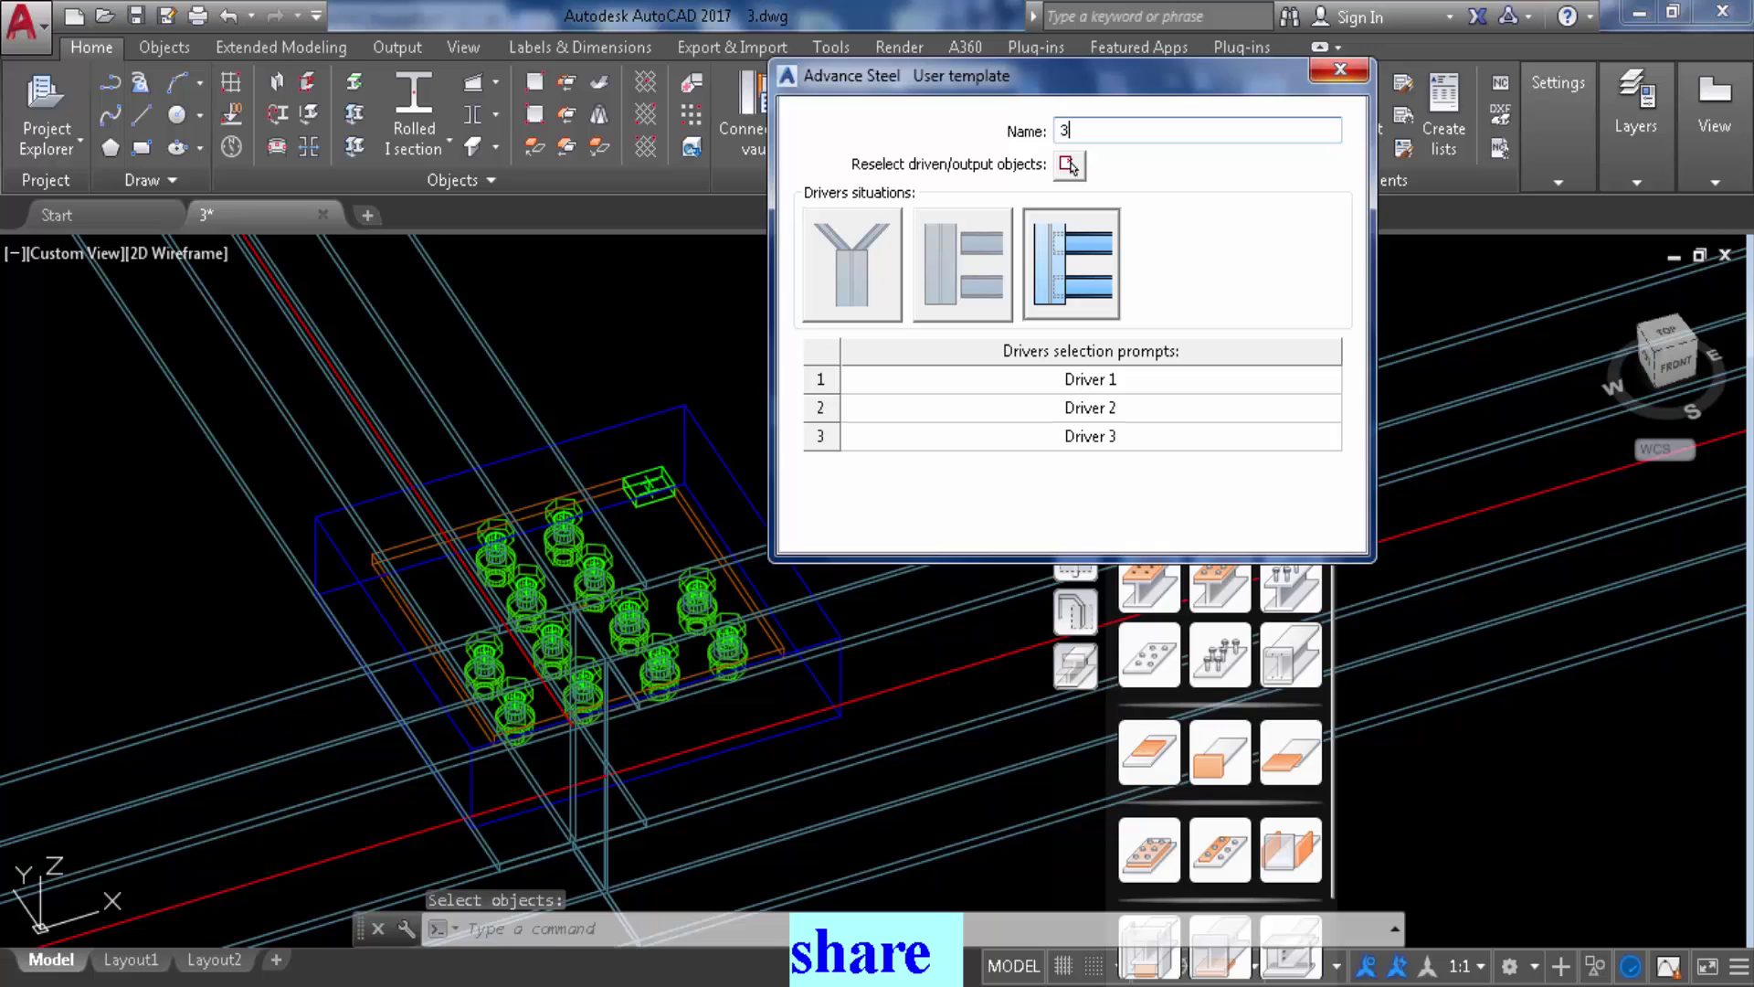
{"action": "left_click", "coordinate": [1340, 70]}
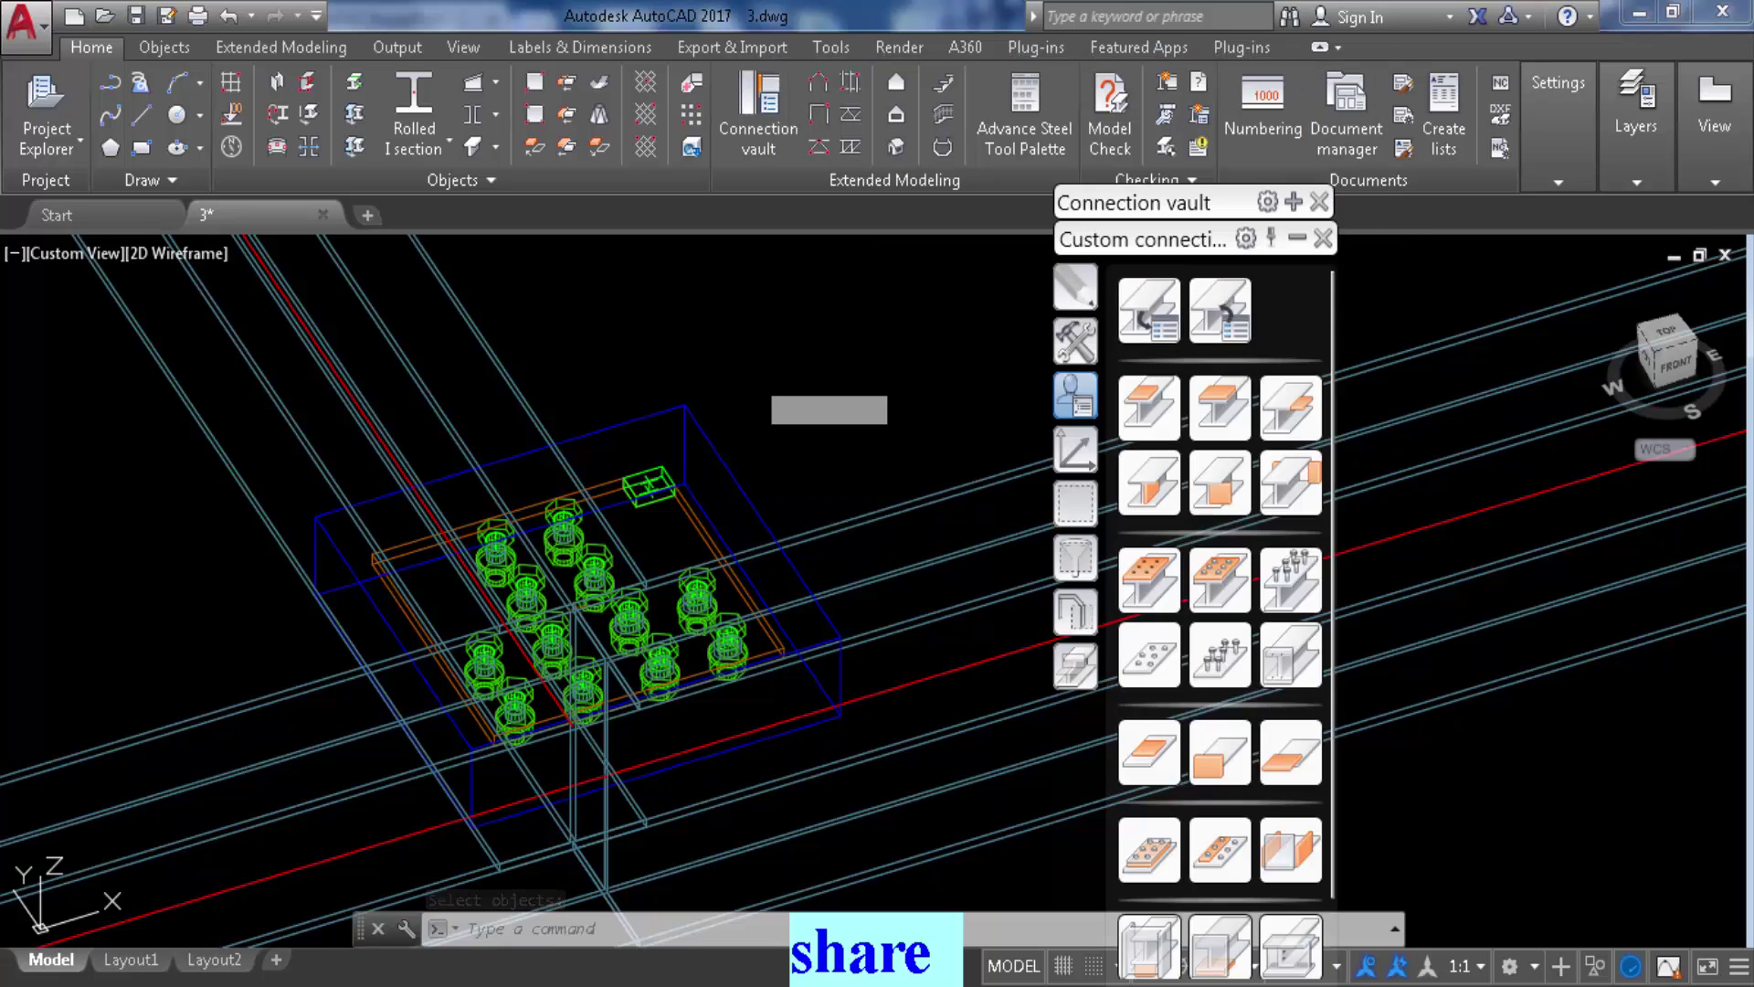
{"action": "scroll", "coordinate": [914, 379], "scroll_direction": "down", "scroll_amount": 8}
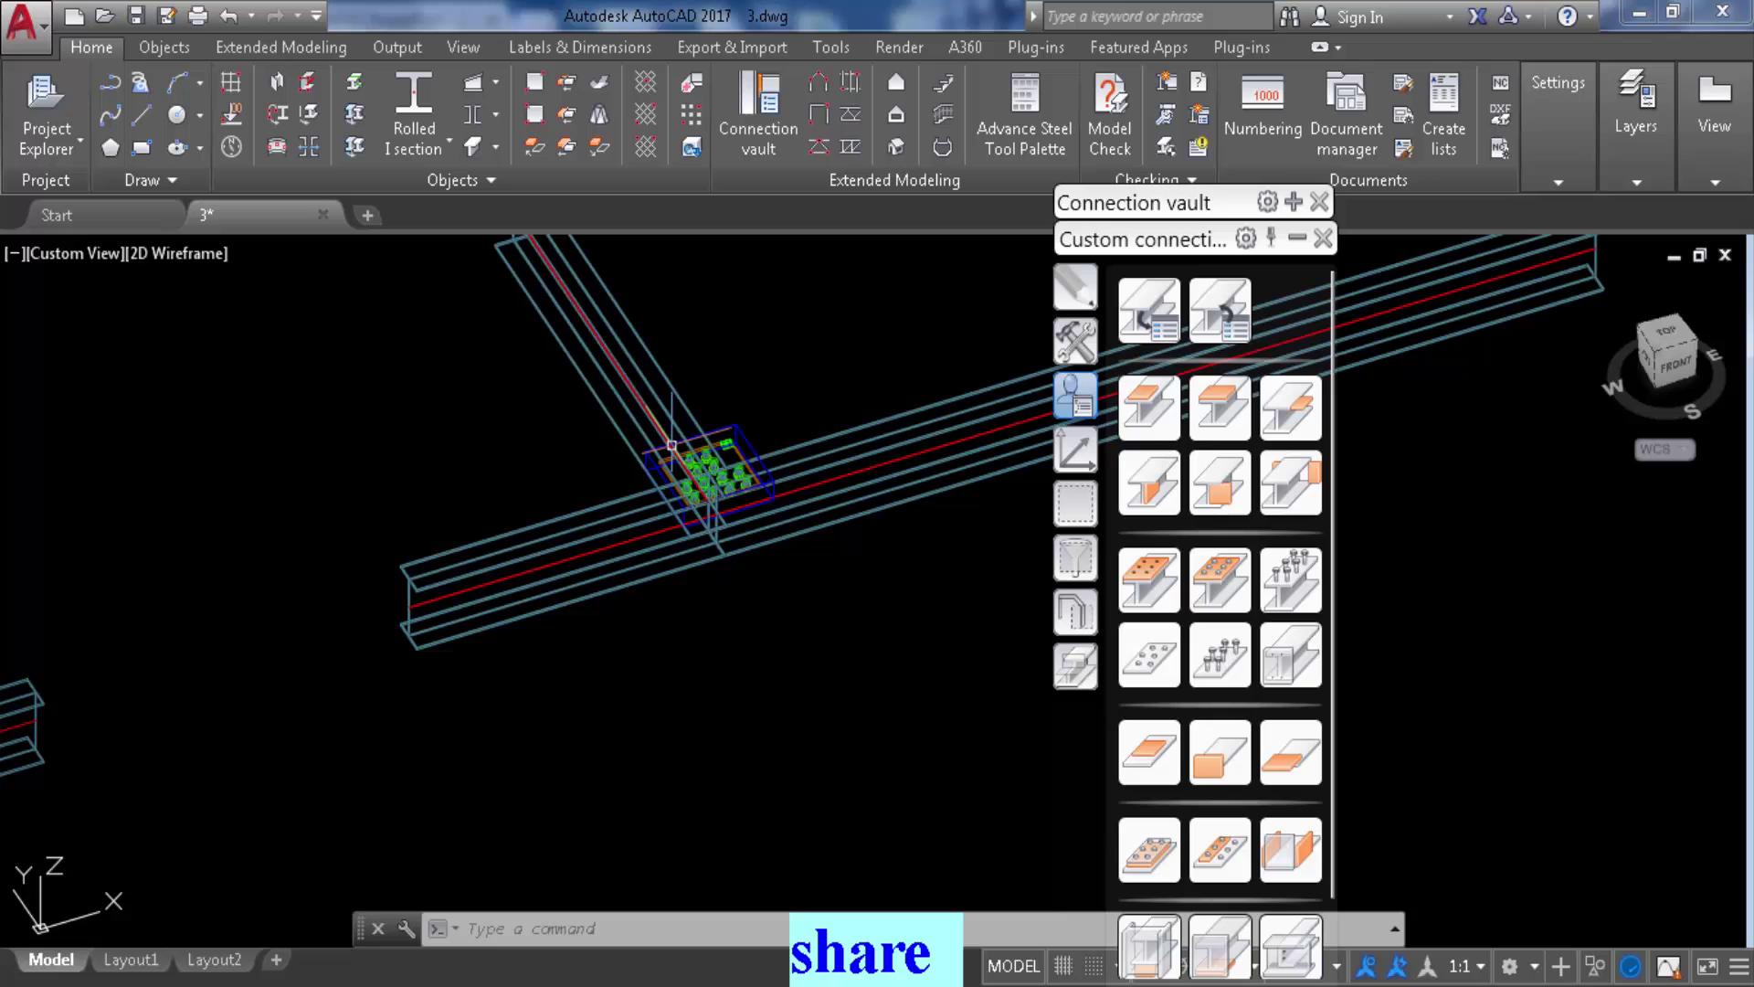
{"action": "scroll", "coordinate": [902, 392], "scroll_direction": "up", "scroll_amount": 6}
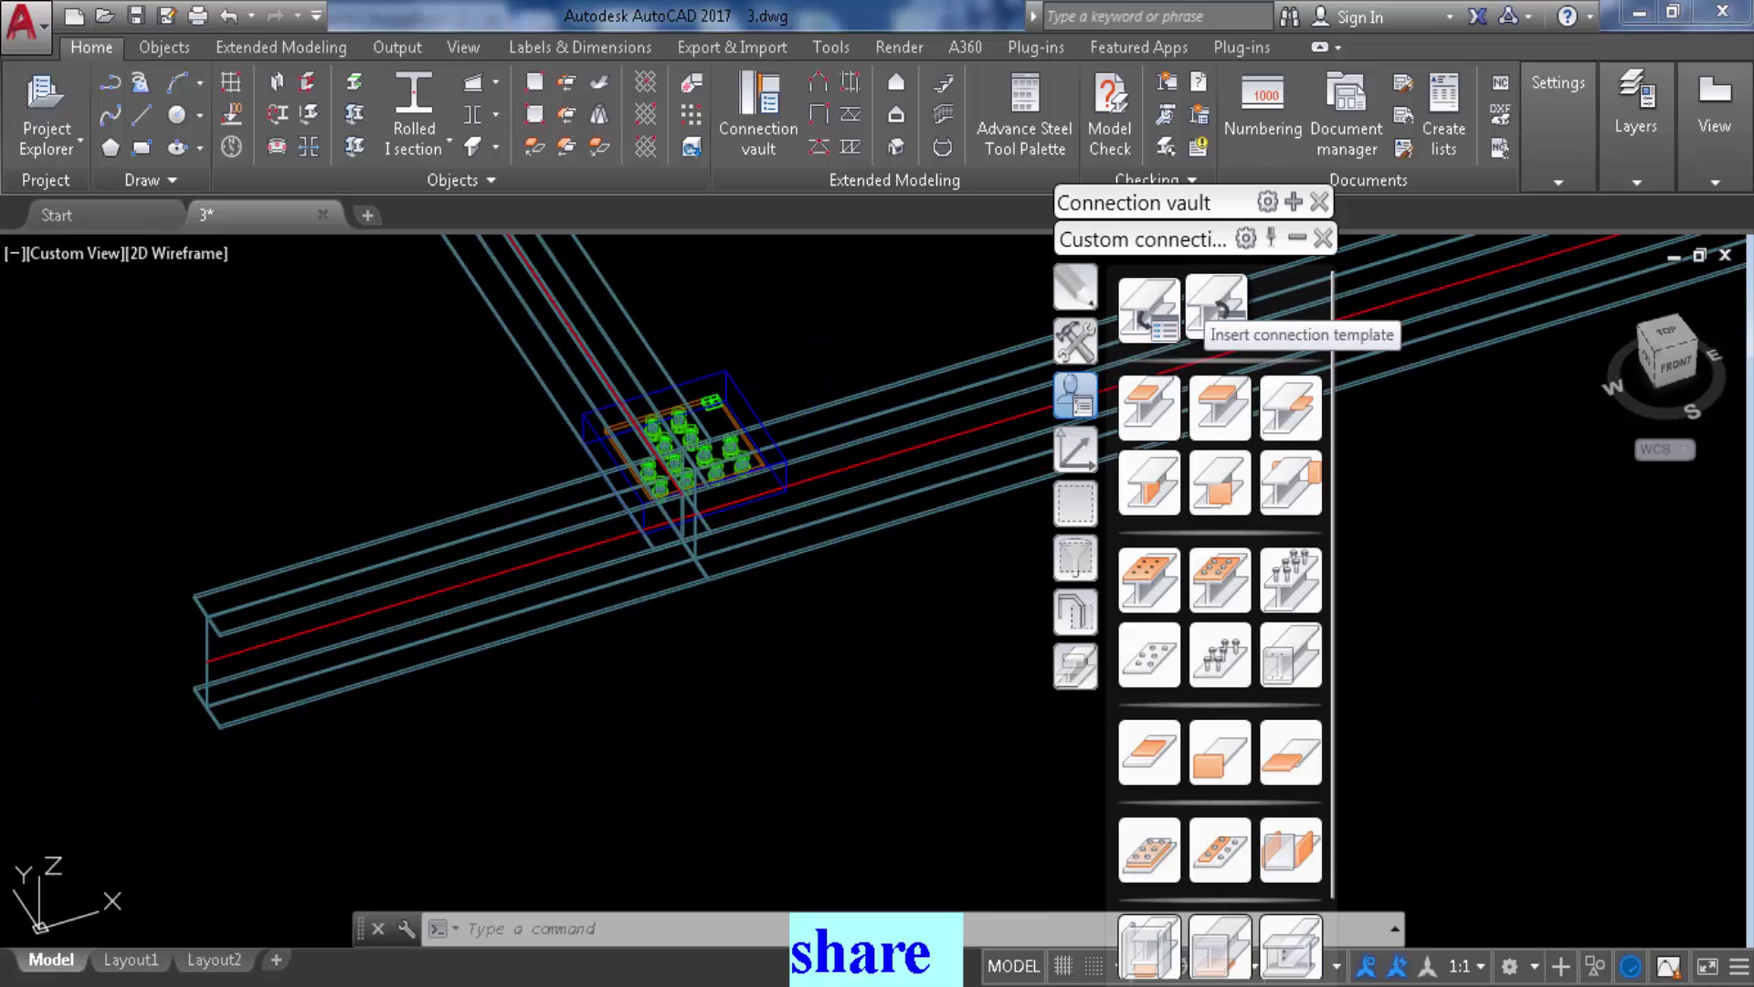
{"action": "left_click", "coordinate": [1216, 309]}
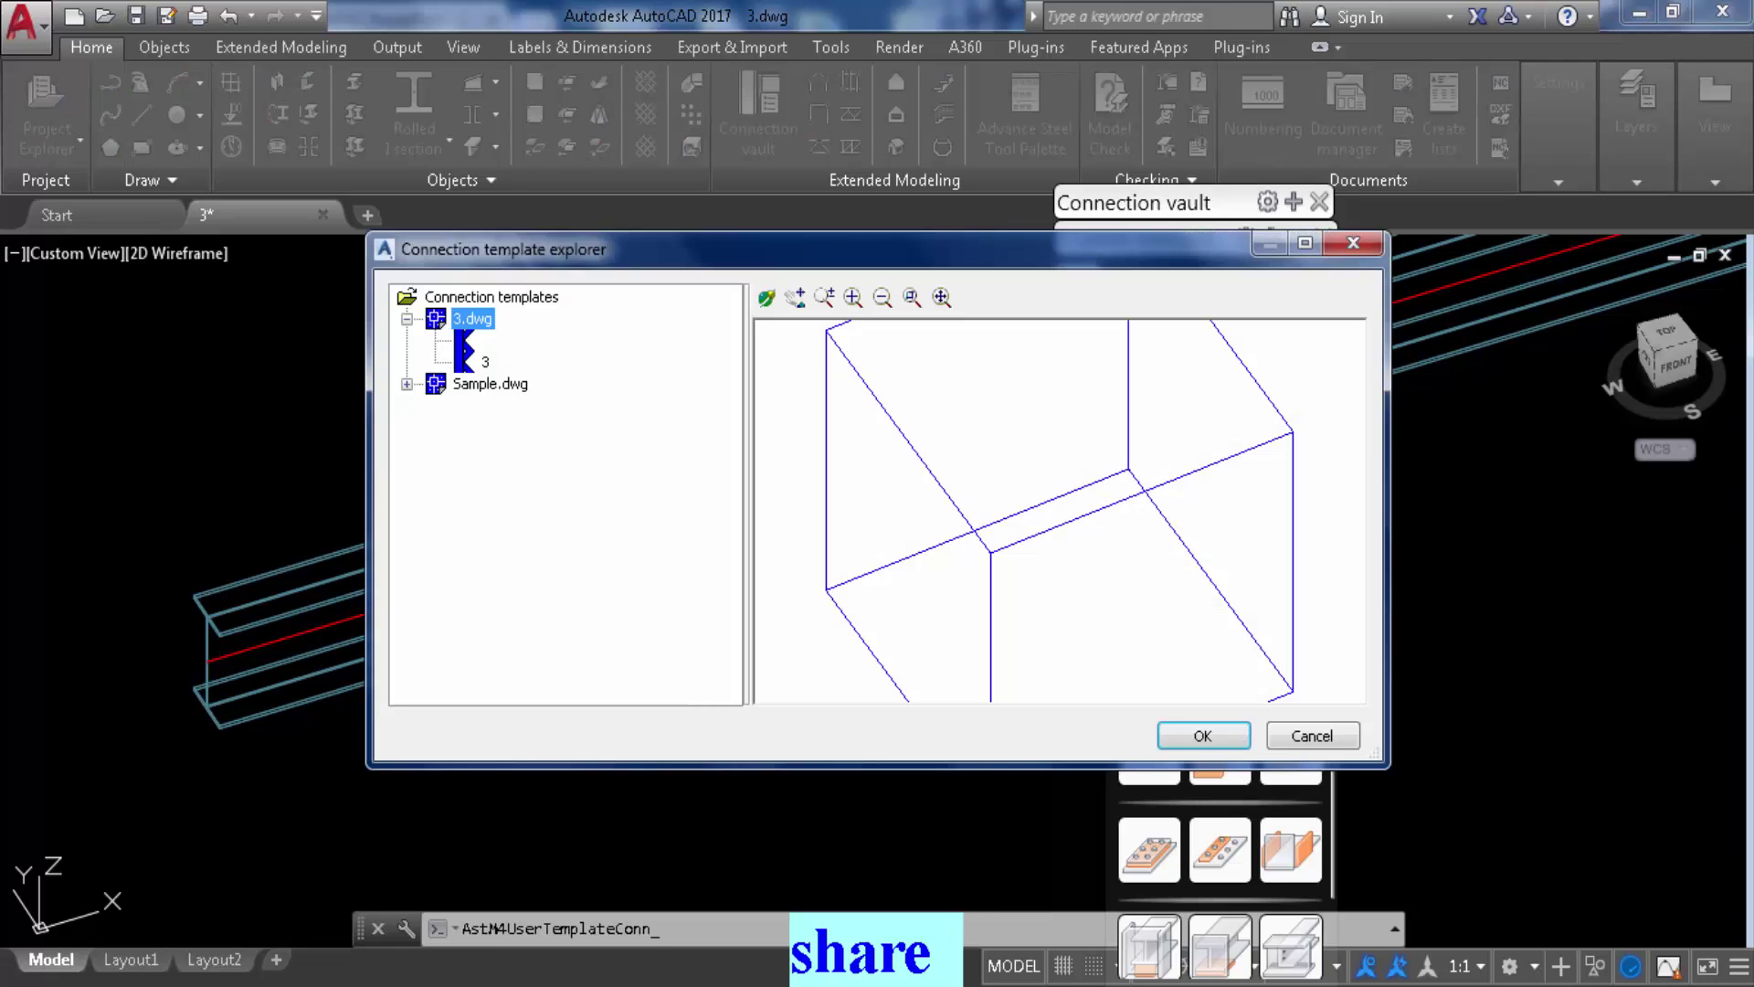
{"action": "left_click", "coordinate": [485, 362]}
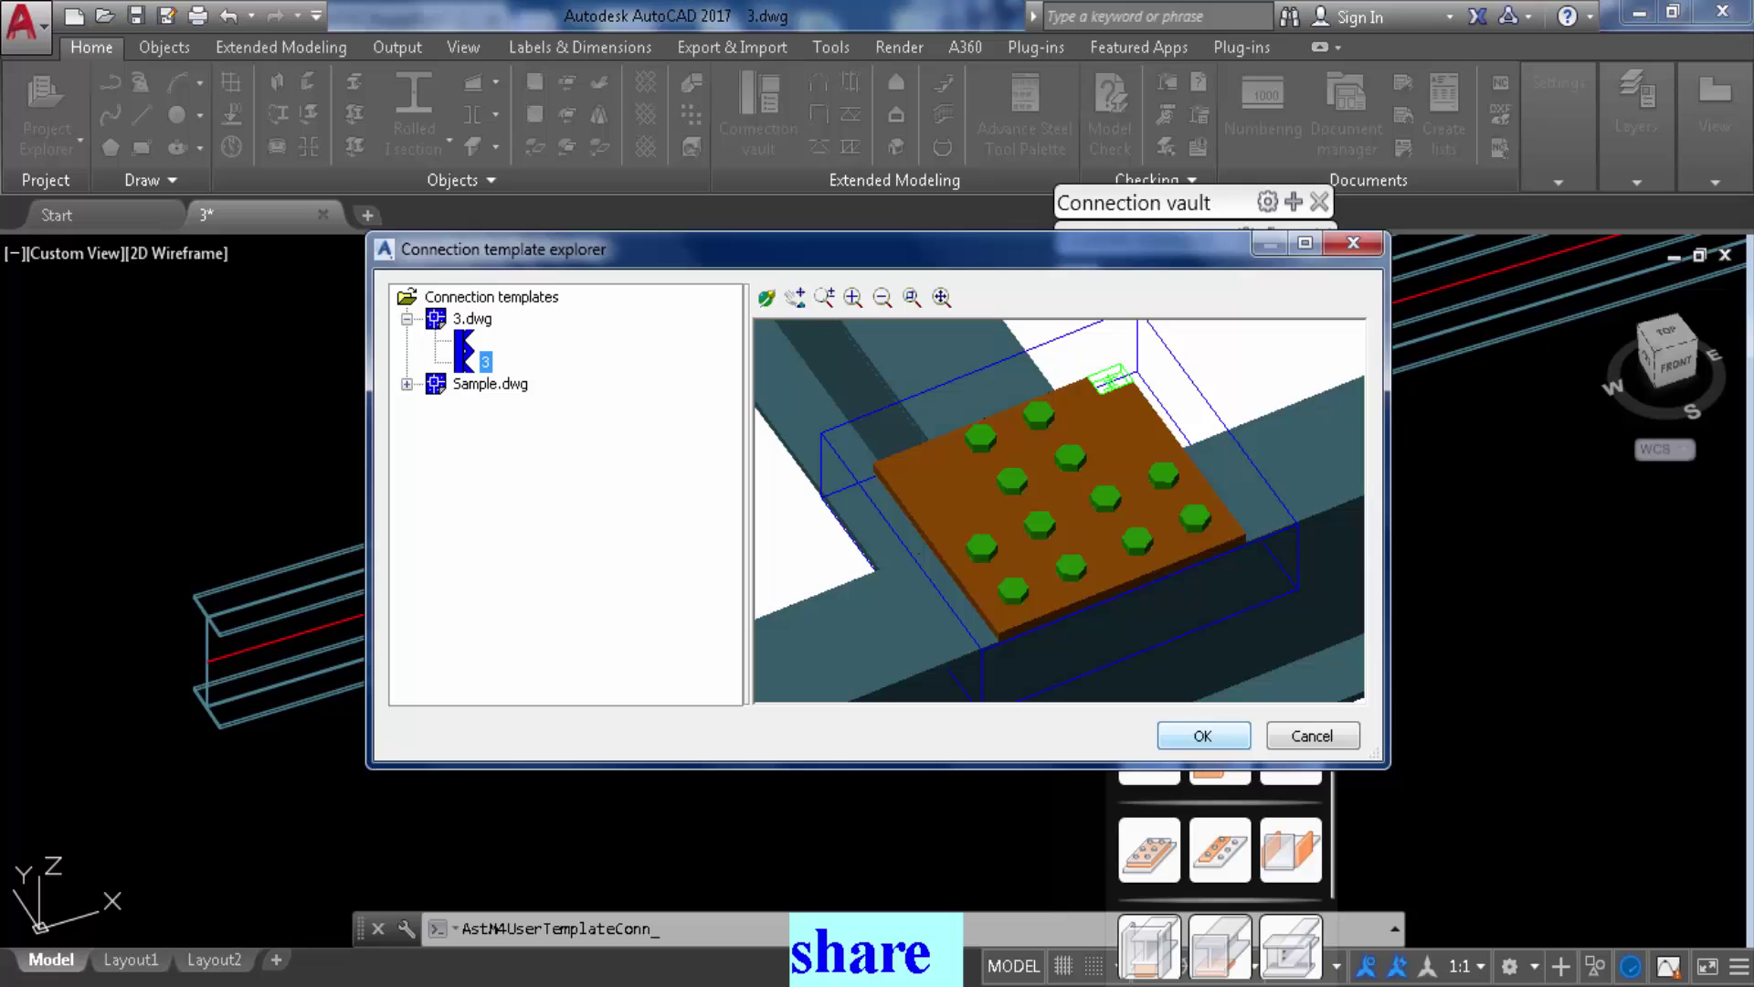
{"action": "left_click", "coordinate": [1203, 735]}
{"action": "scroll", "coordinate": [797, 601], "scroll_direction": "down", "scroll_amount": 9}
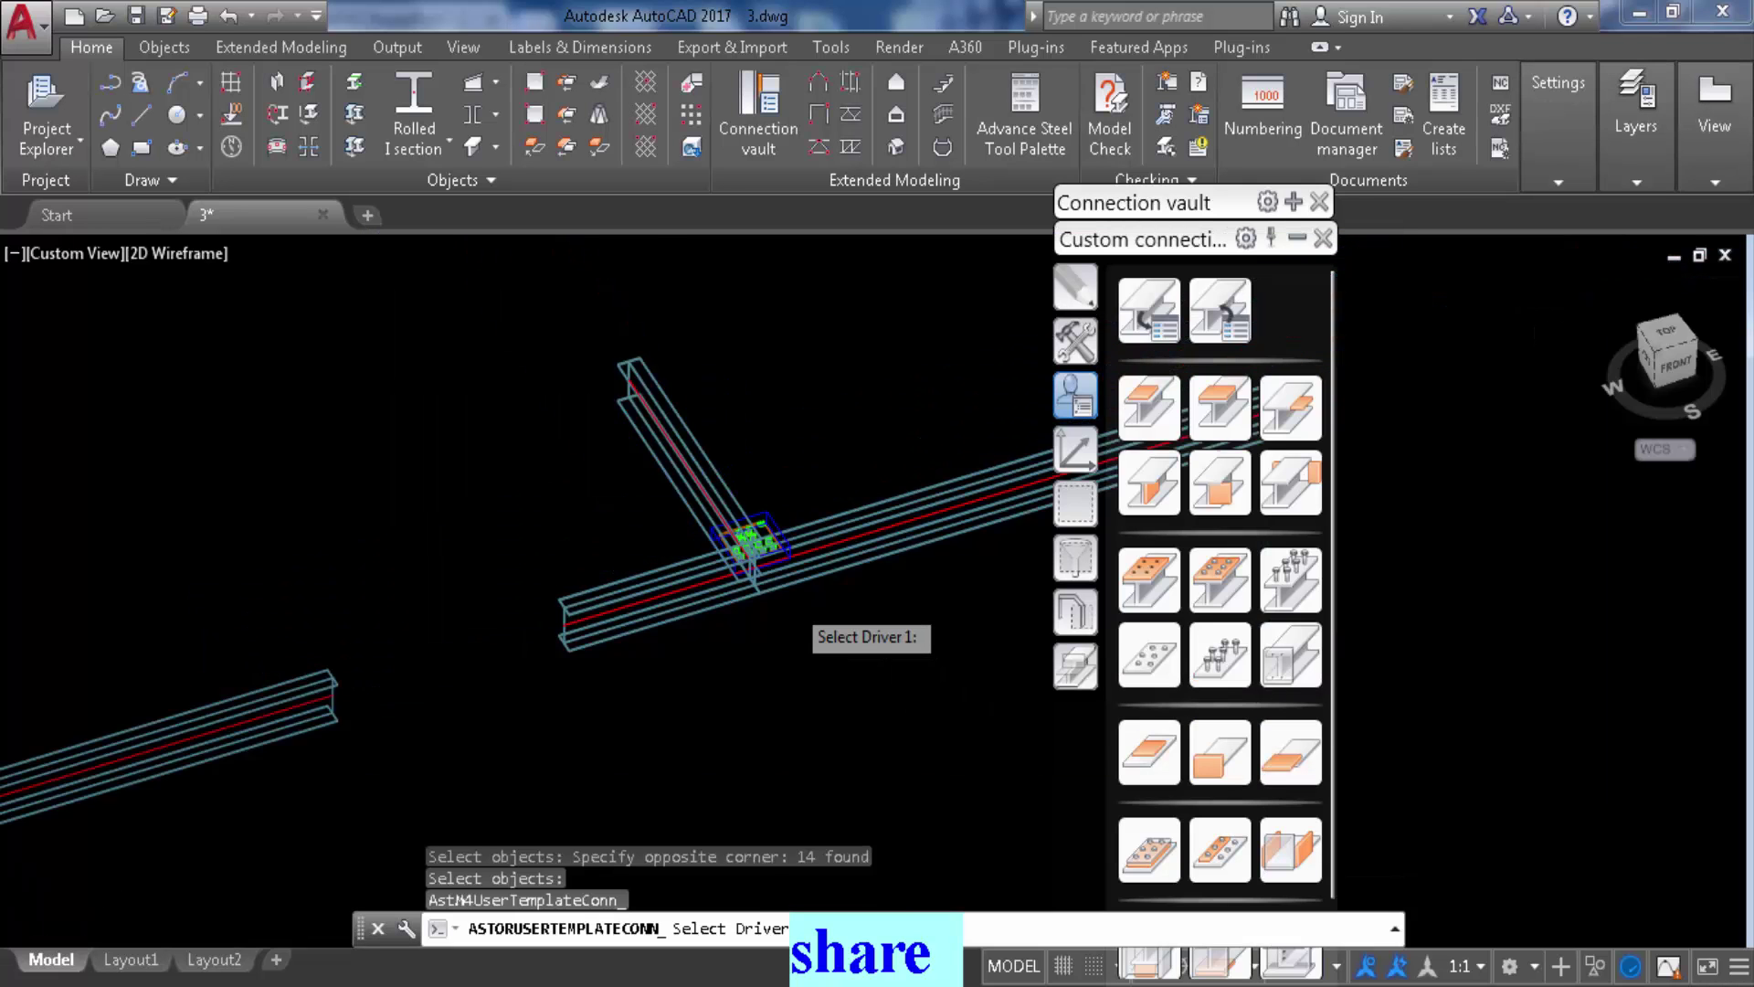
{"action": "scroll", "coordinate": [326, 736], "scroll_direction": "up", "scroll_amount": 9}
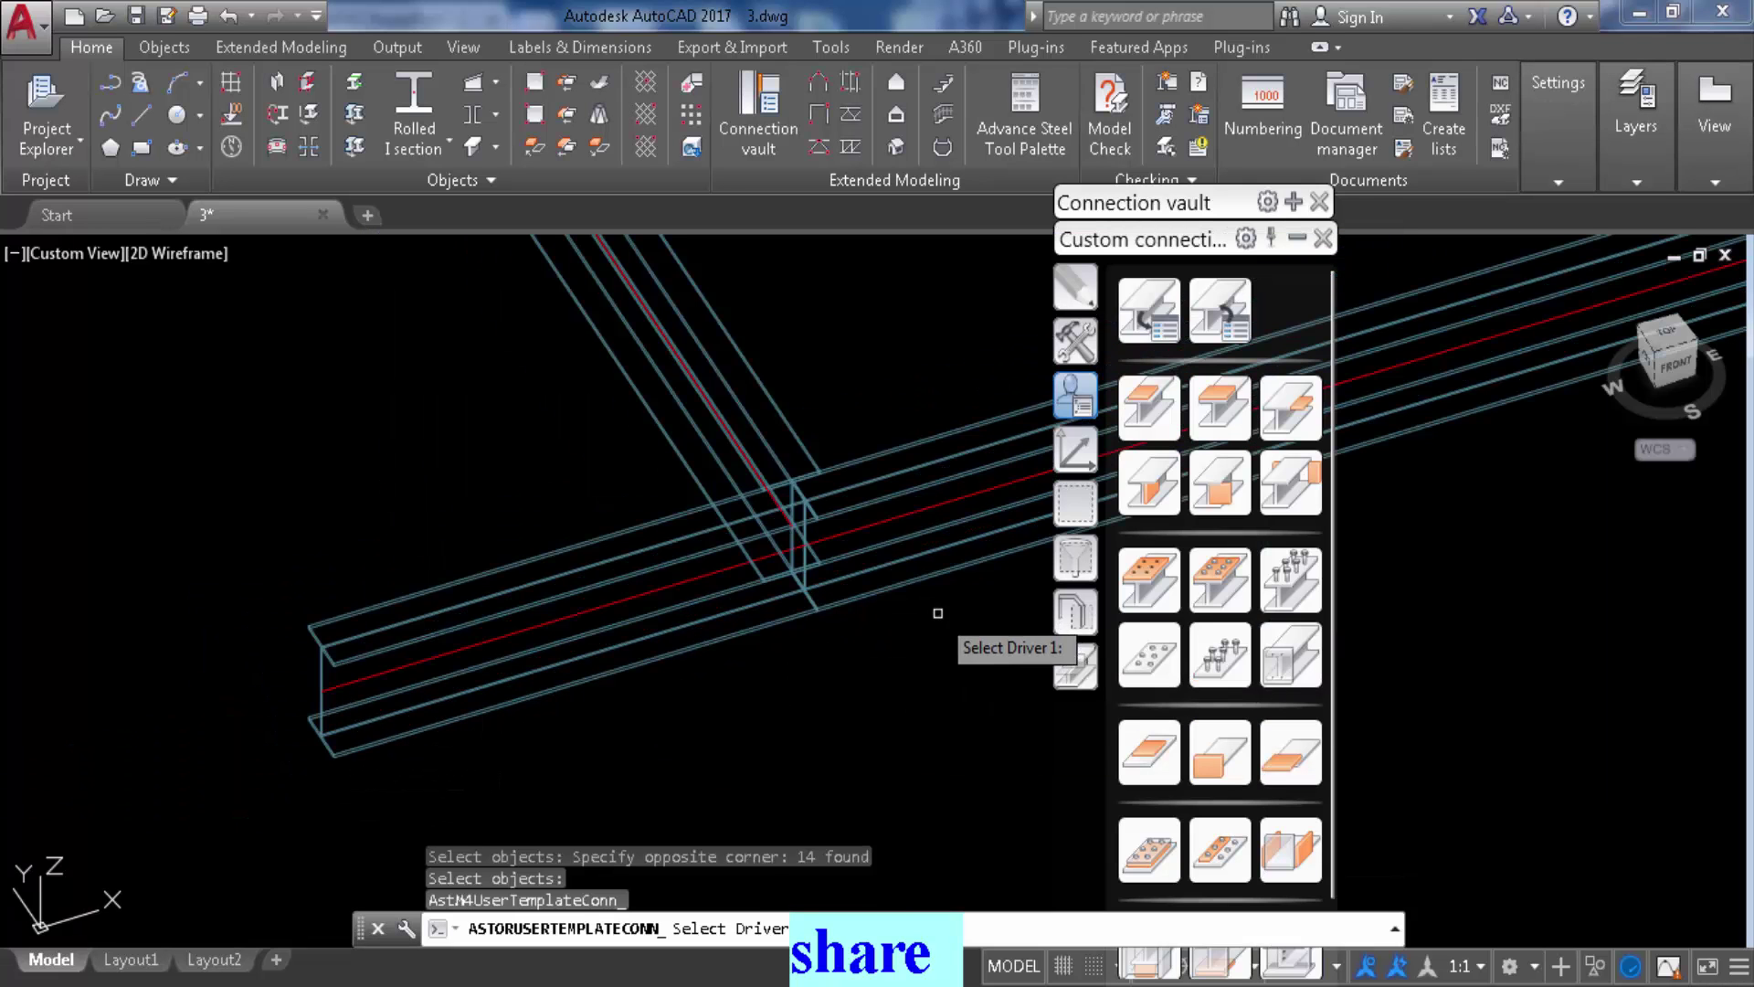
{"action": "key", "text": "Escape"}
{"action": "key", "text": "Escape"}
{"action": "key", "text": "Escape"}
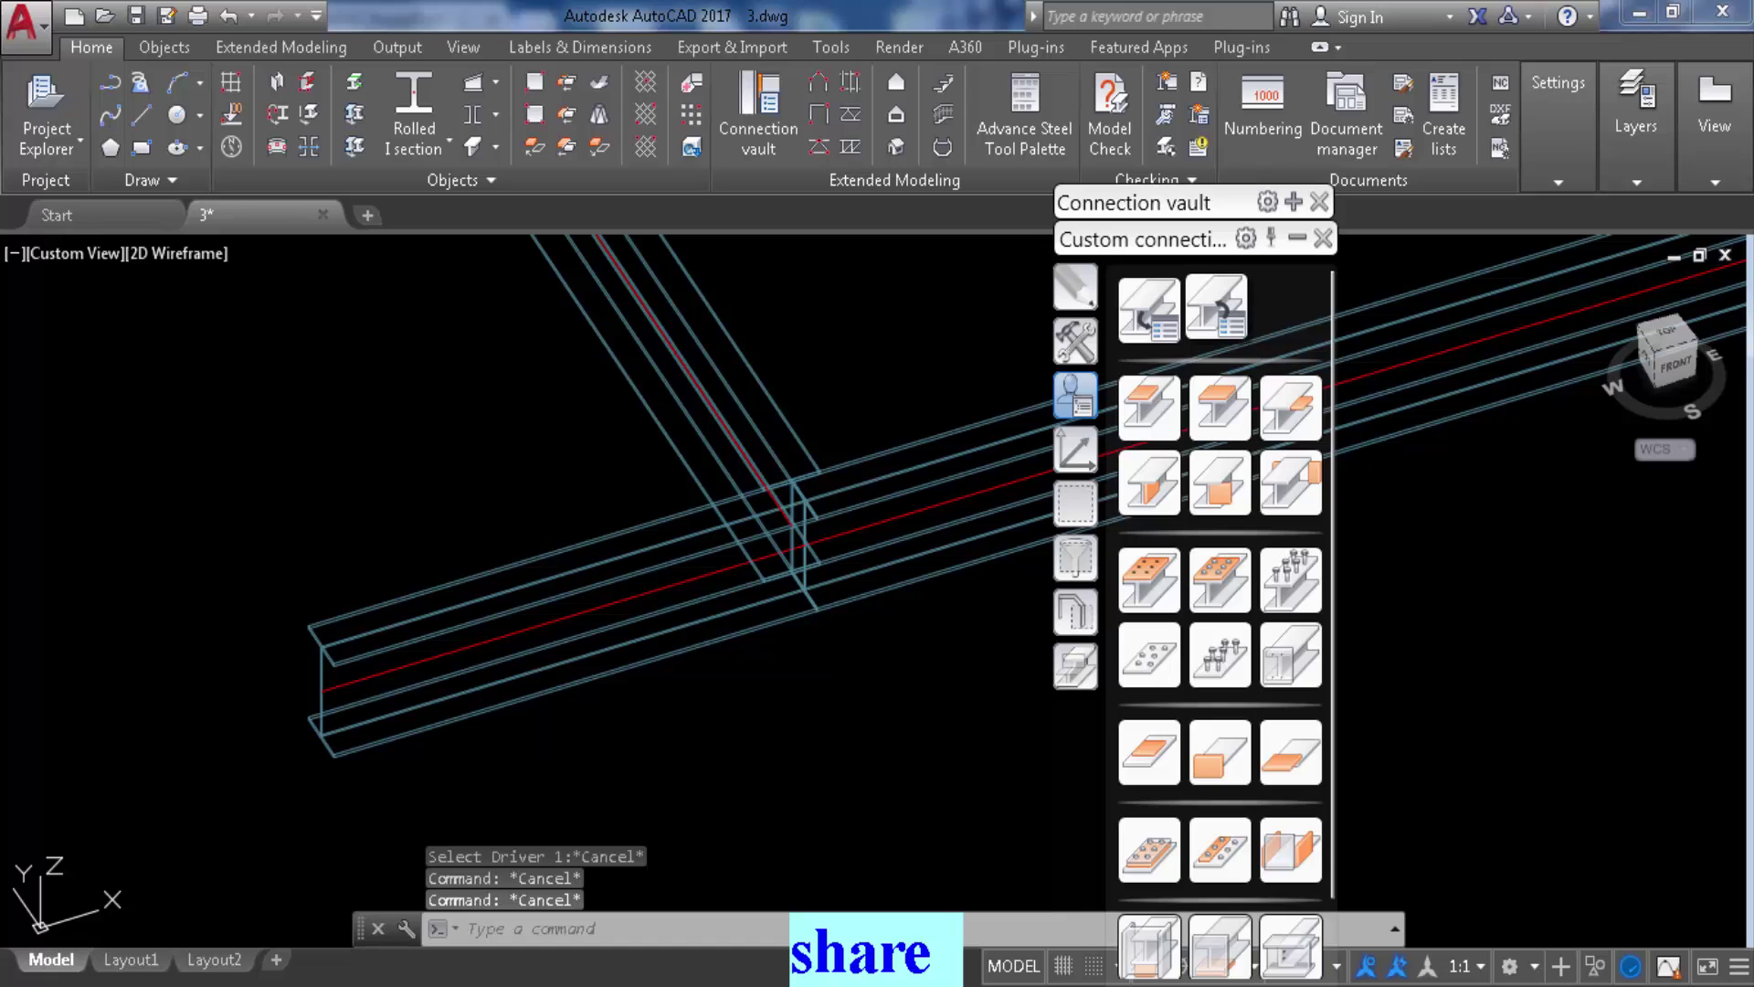
Insert connection template 3 with both aligned beams and the crossing beam as drivers, and allow object modification
{"action": "left_click", "coordinate": [1215, 310]}
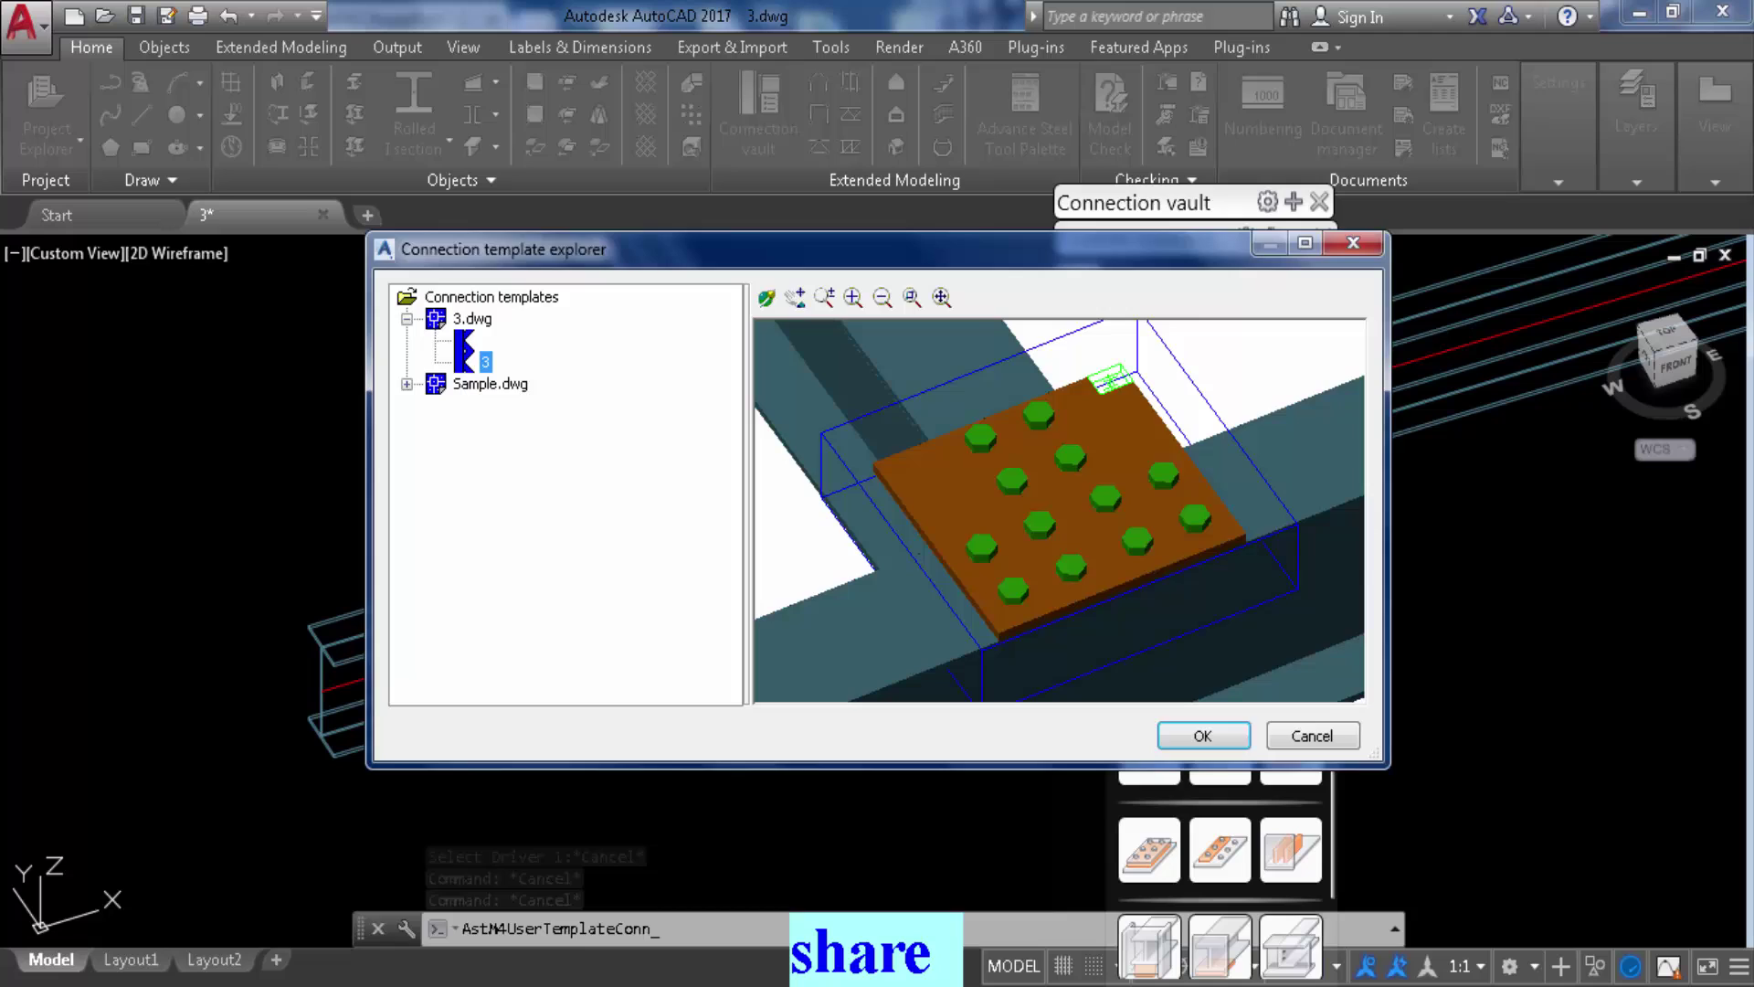
{"action": "left_click", "coordinate": [1203, 736]}
{"action": "left_click", "coordinate": [761, 583]}
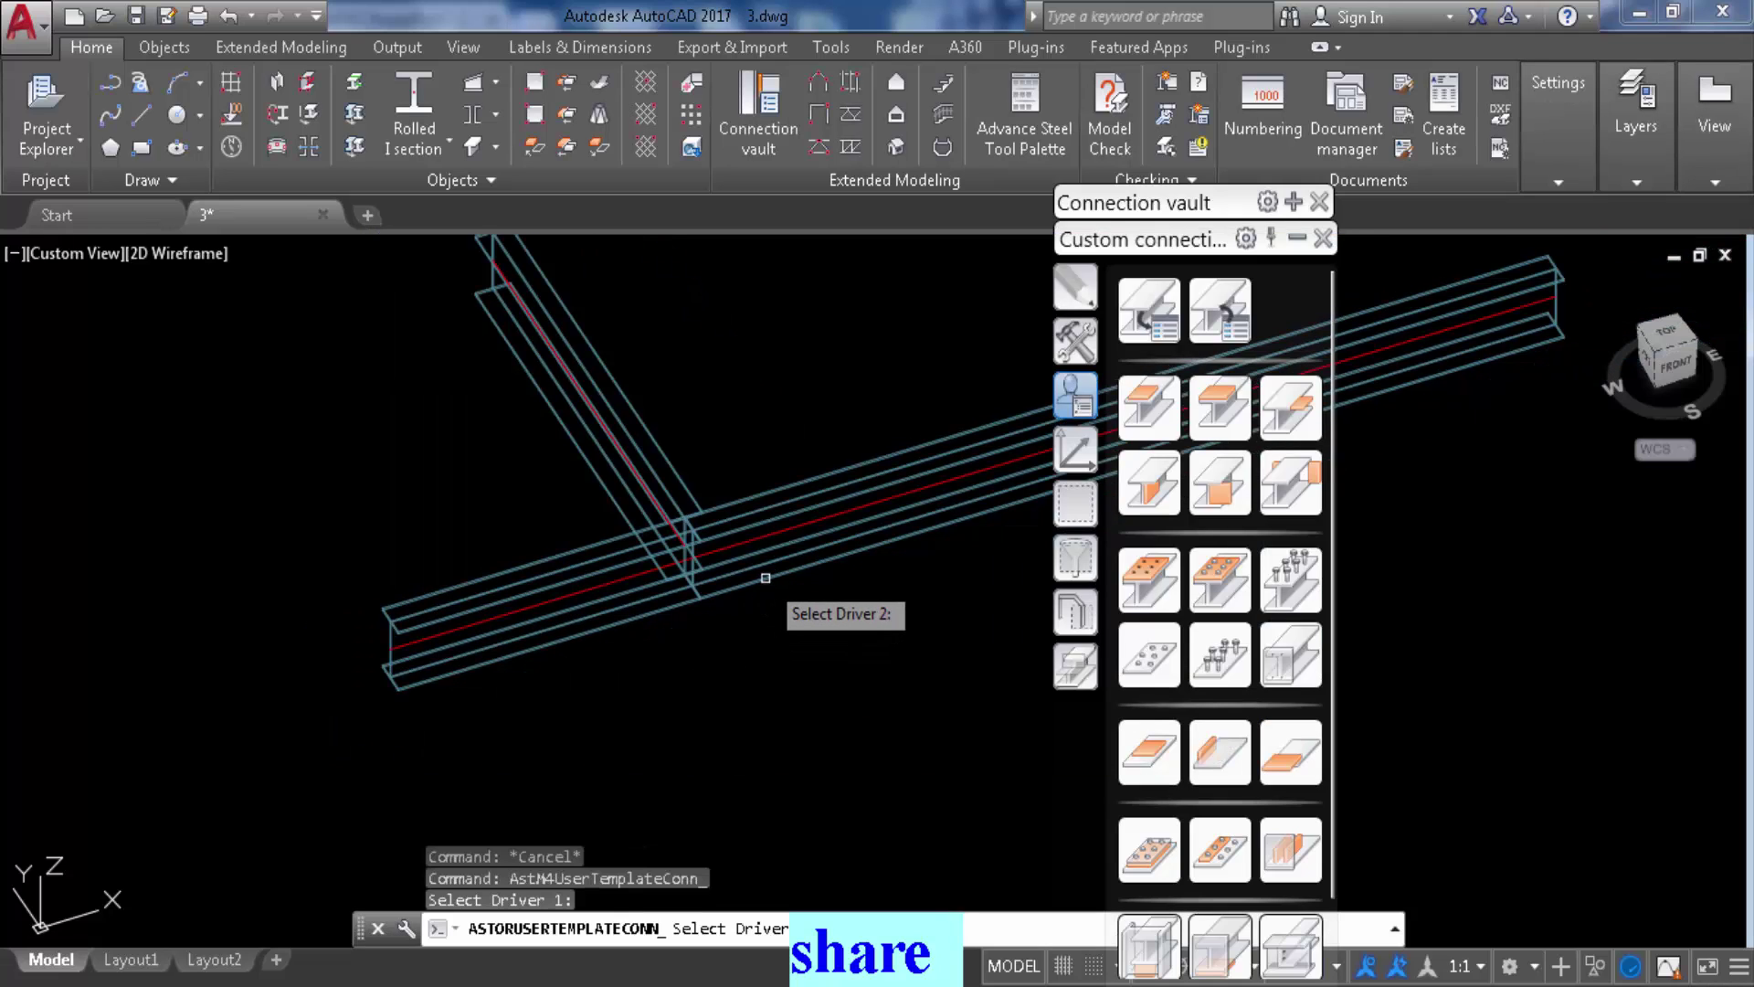
{"action": "left_click", "coordinate": [564, 637]}
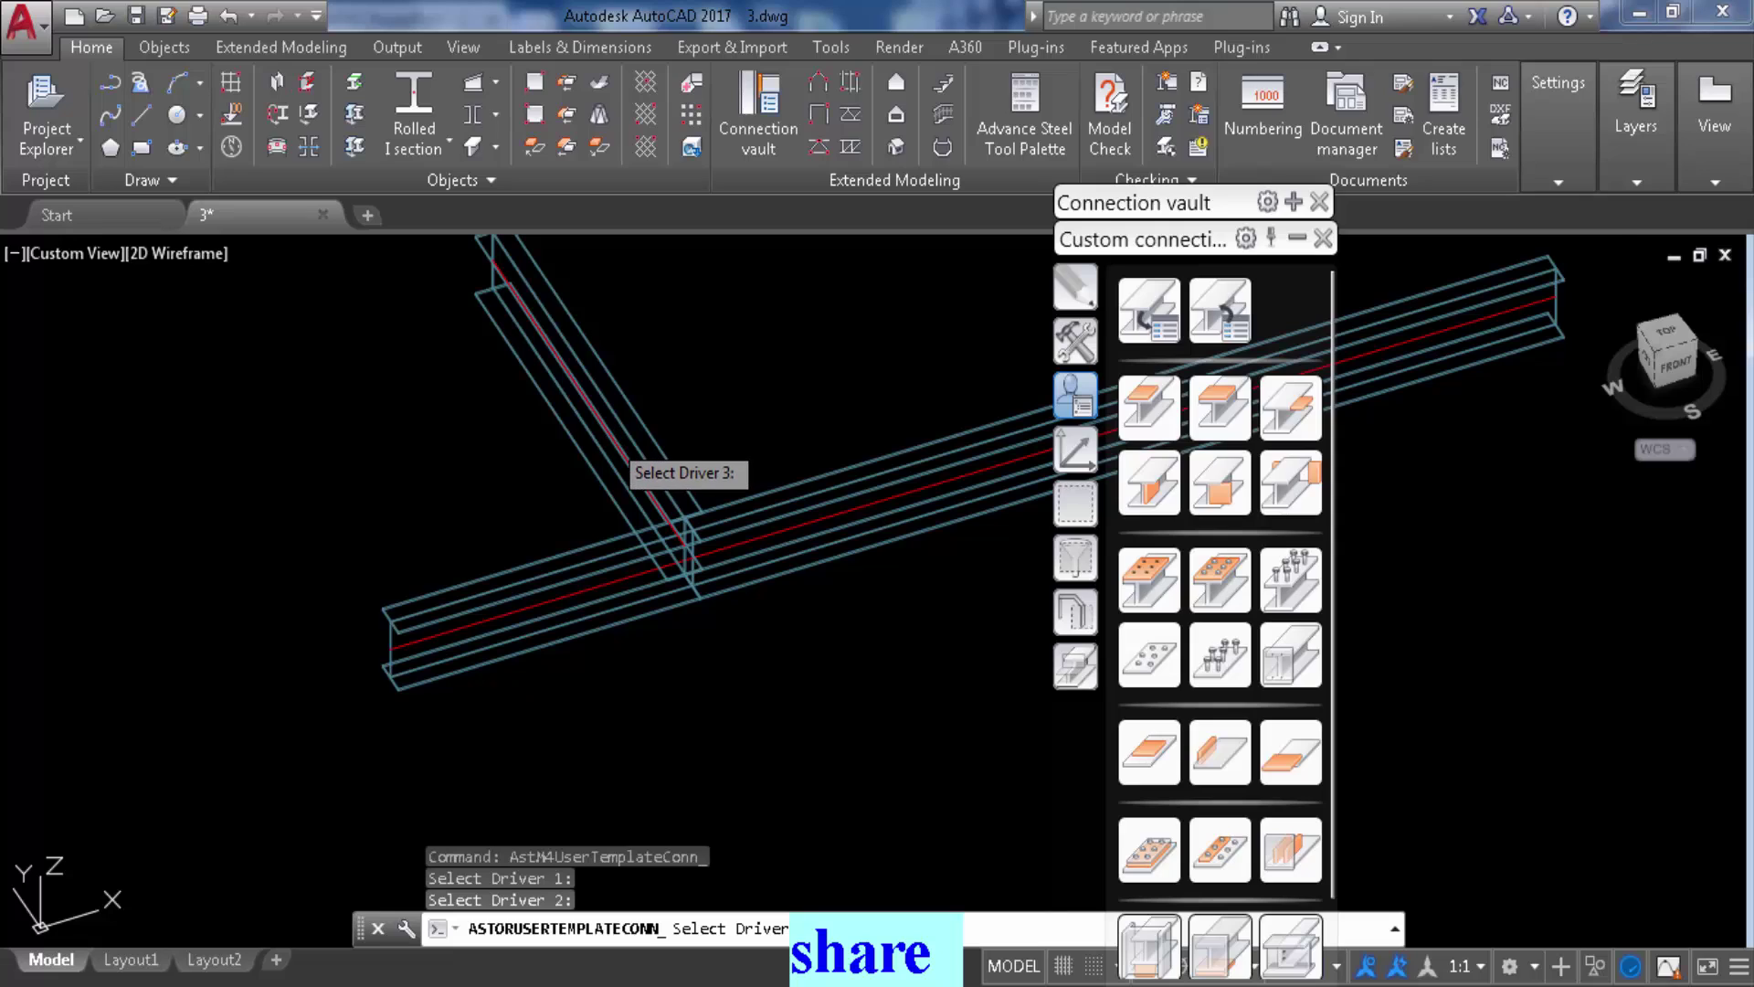
{"action": "key", "text": "Return"}
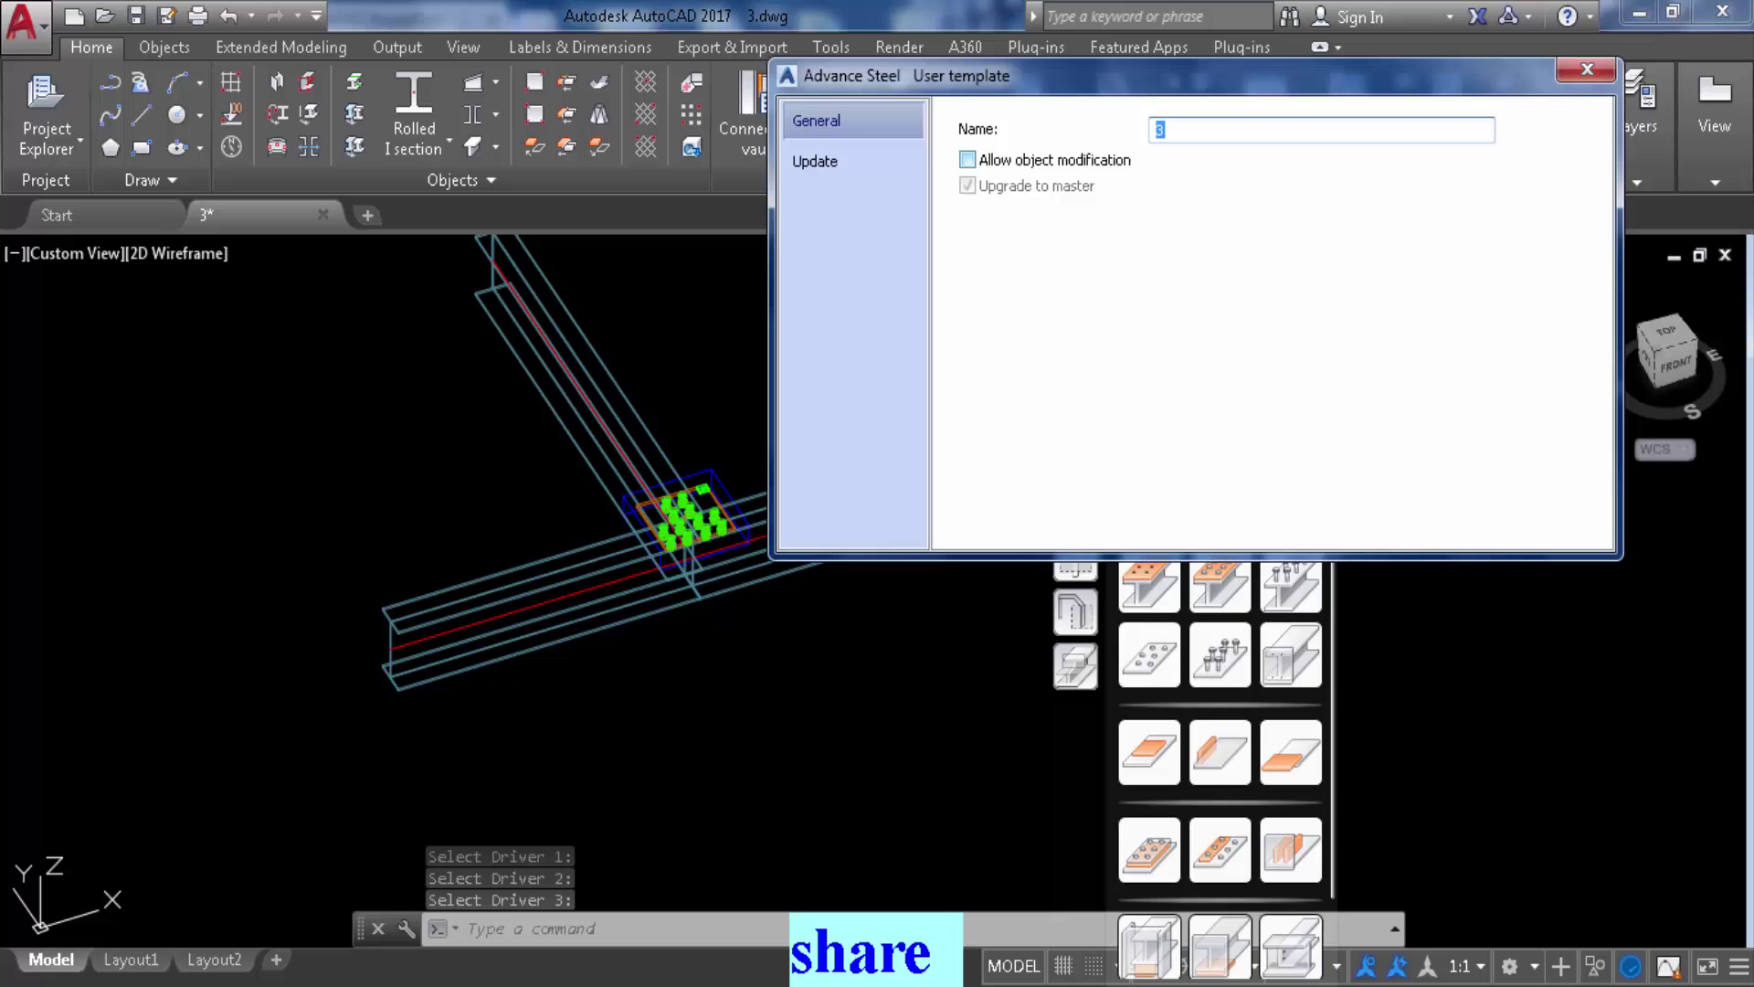
{"action": "left_click", "coordinate": [968, 160]}
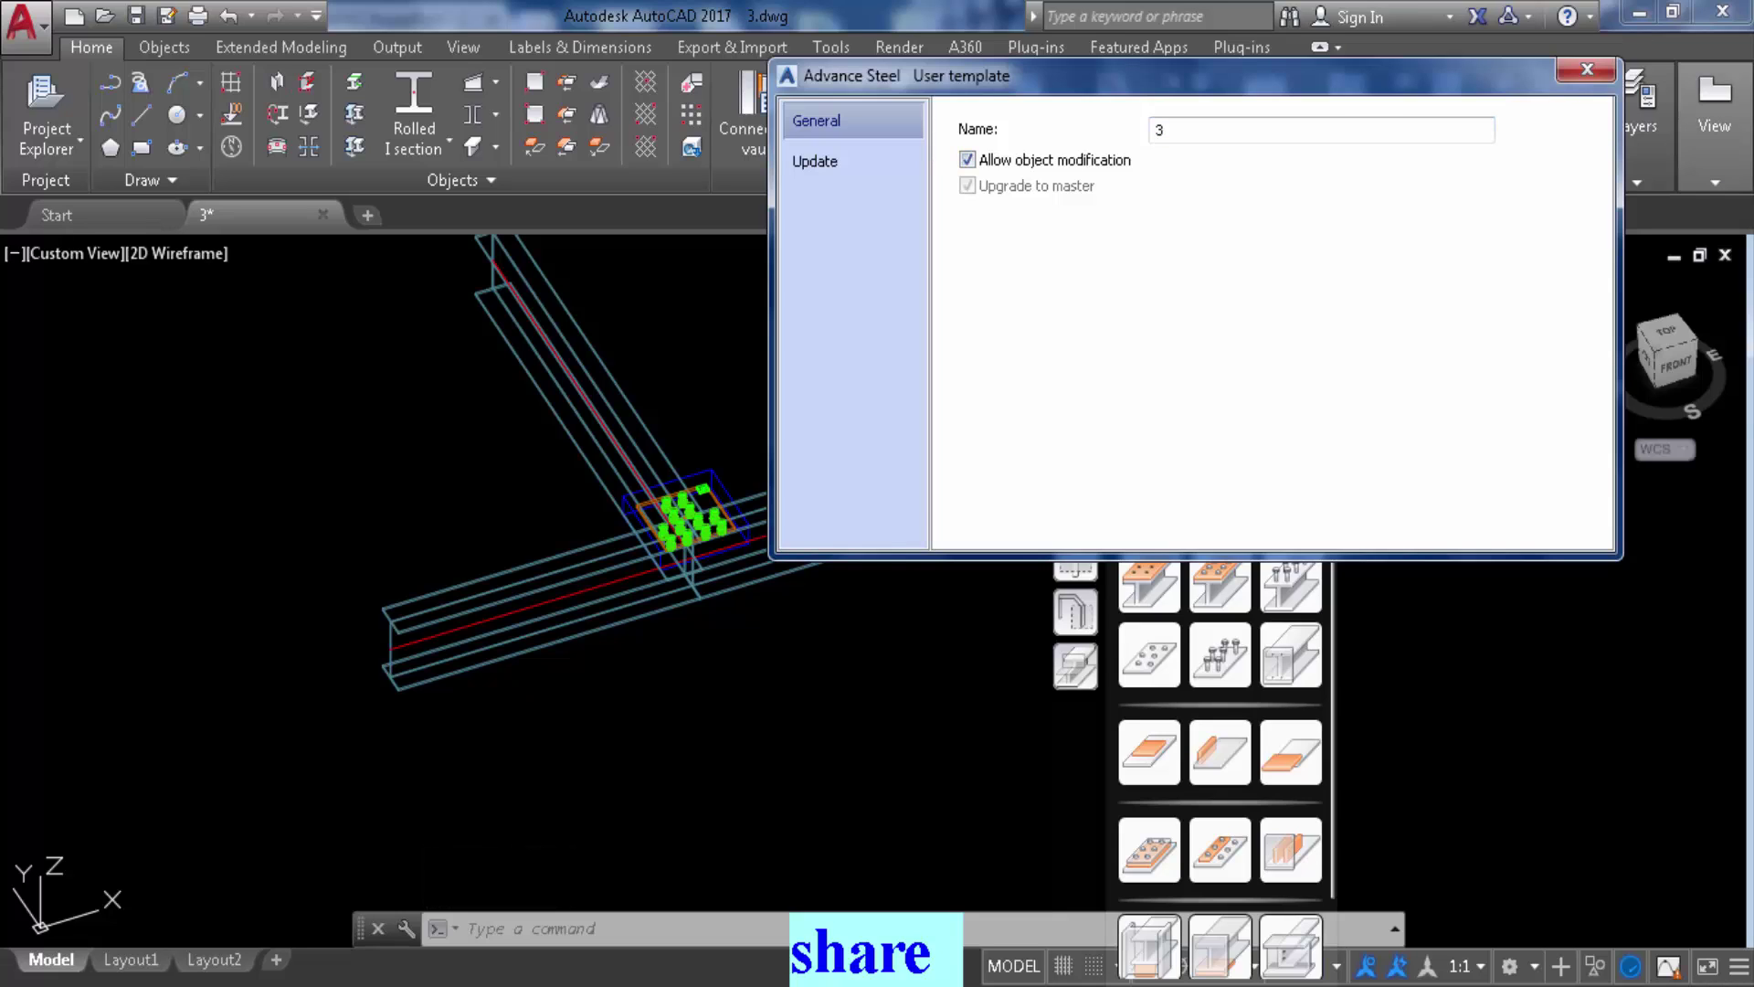
{"action": "left_click", "coordinate": [1587, 71]}
Set the total length of the bolt group on the far aligned beam to 4"
{"action": "scroll", "coordinate": [678, 500], "scroll_direction": "up", "scroll_amount": 6}
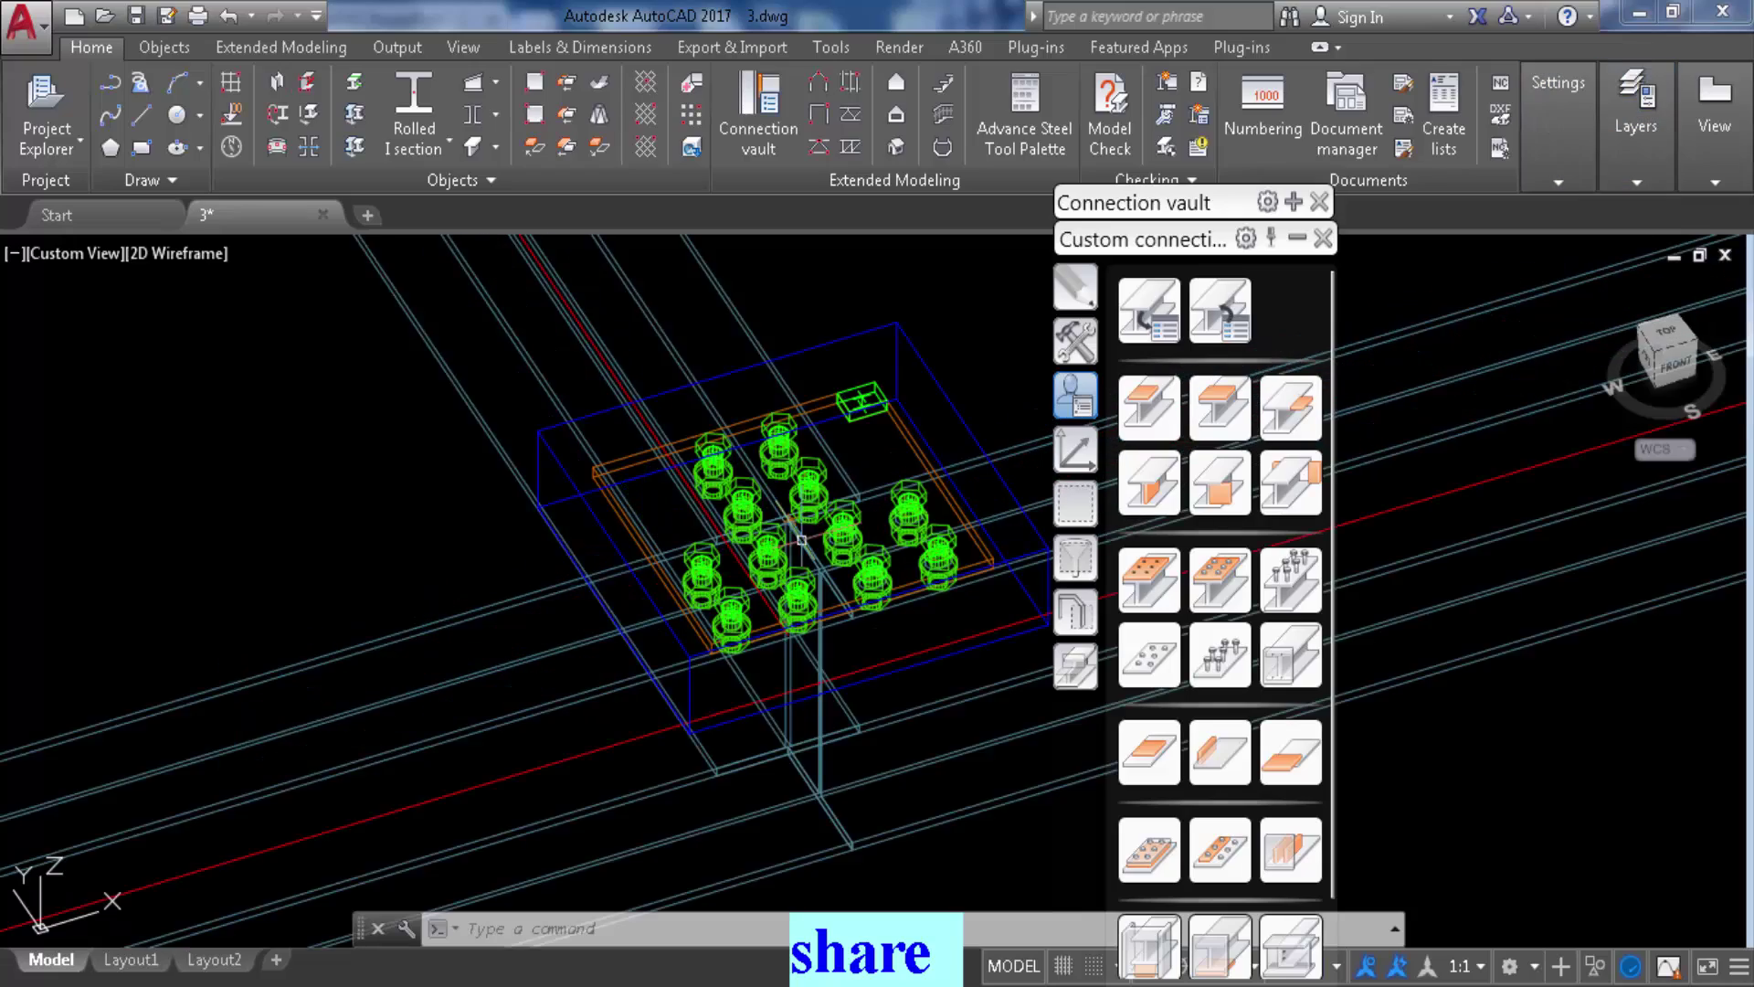
{"action": "middle_click_drag", "start_coordinate": [578, 471], "coordinate": [631, 477], "text": "shift"}
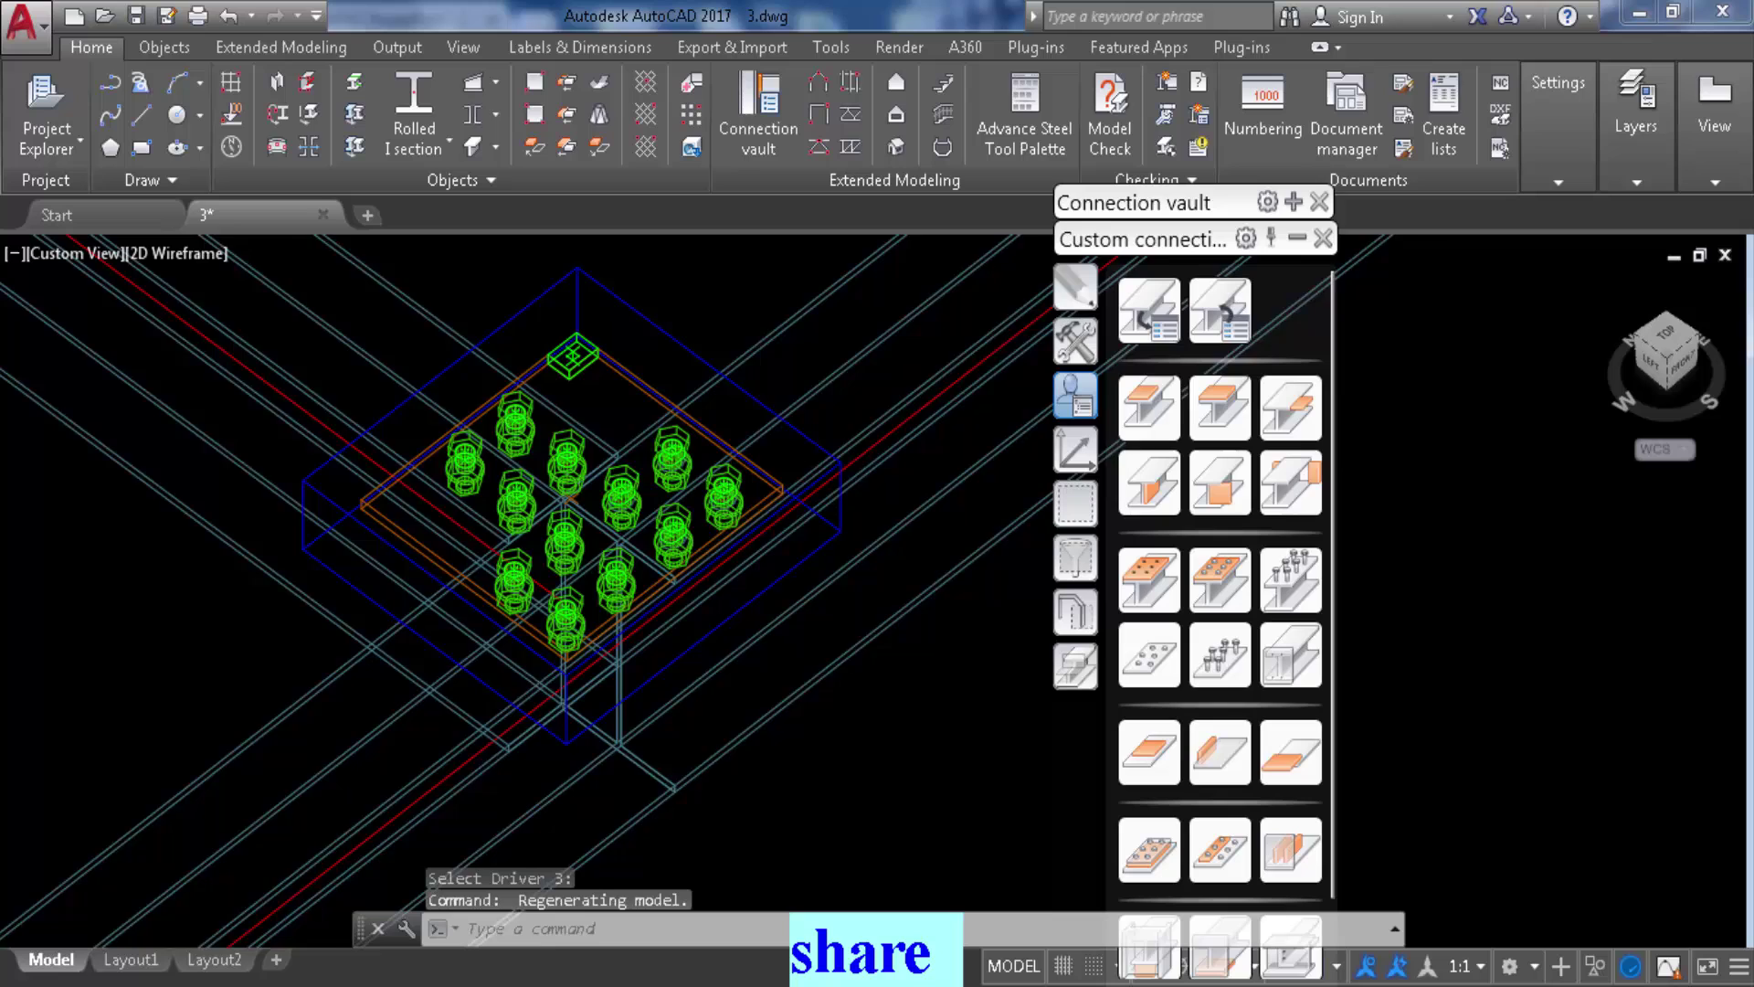
{"action": "scroll", "coordinate": [700, 449], "scroll_direction": "up", "scroll_amount": 2}
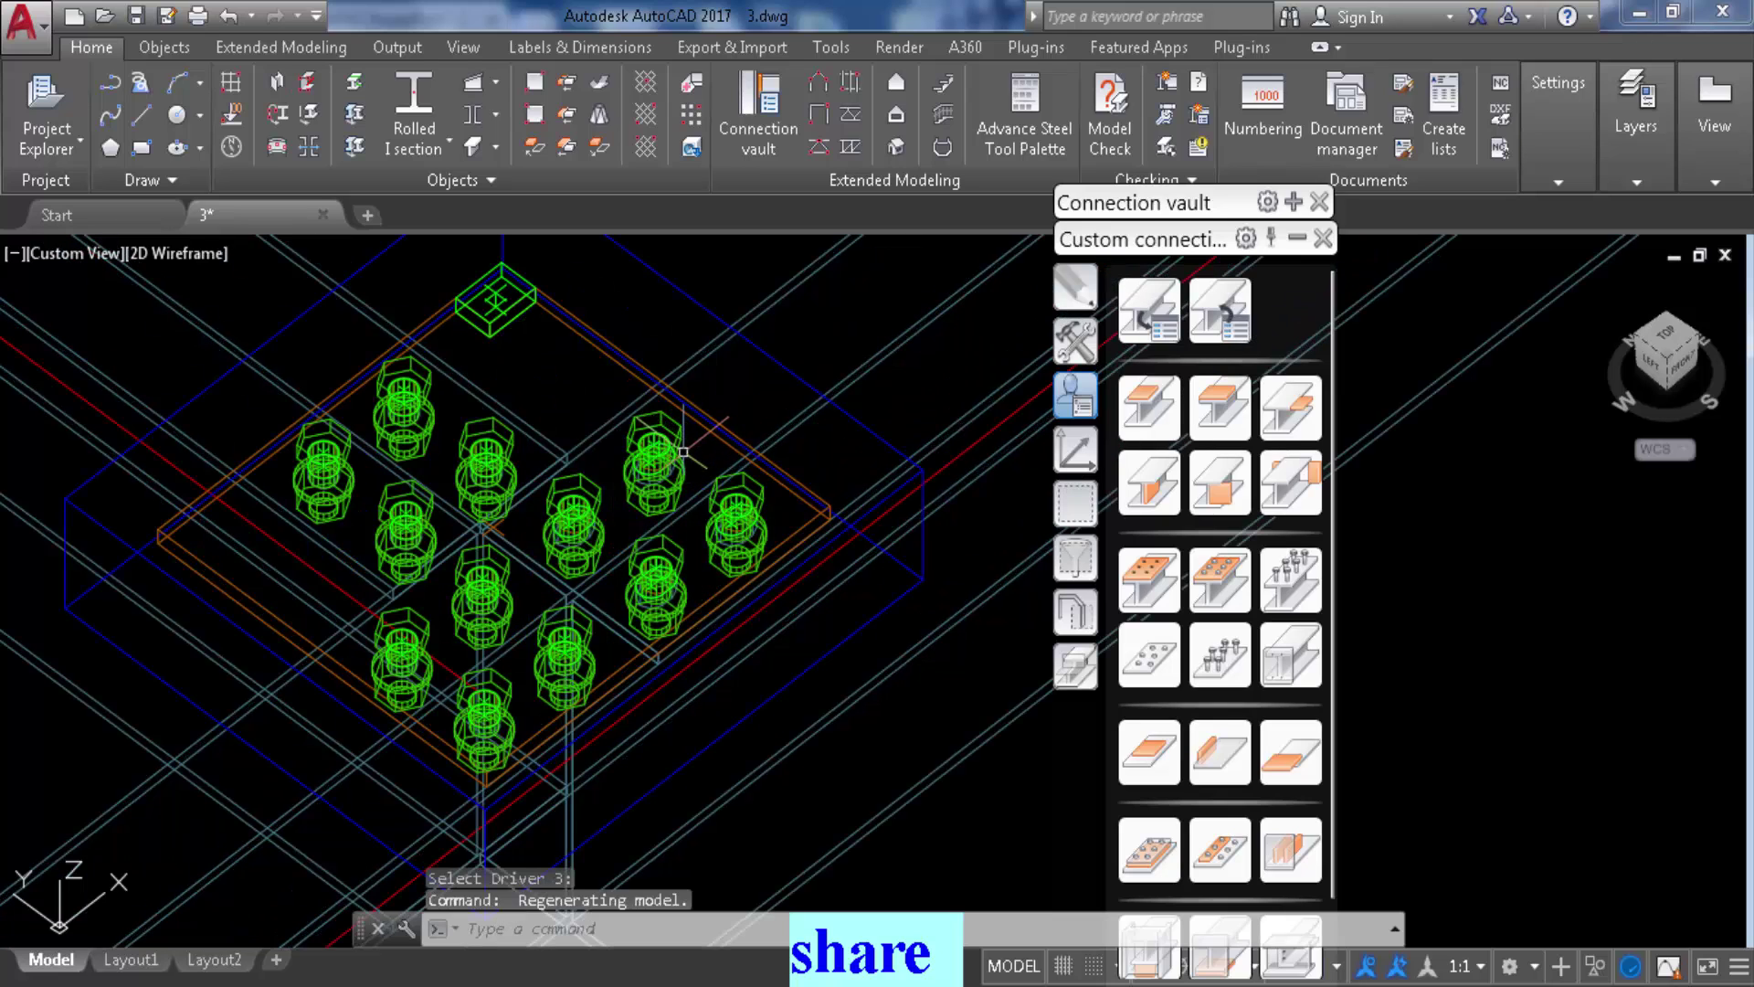
{"action": "left_click", "coordinate": [677, 433]}
{"action": "double_click", "coordinate": [677, 433]}
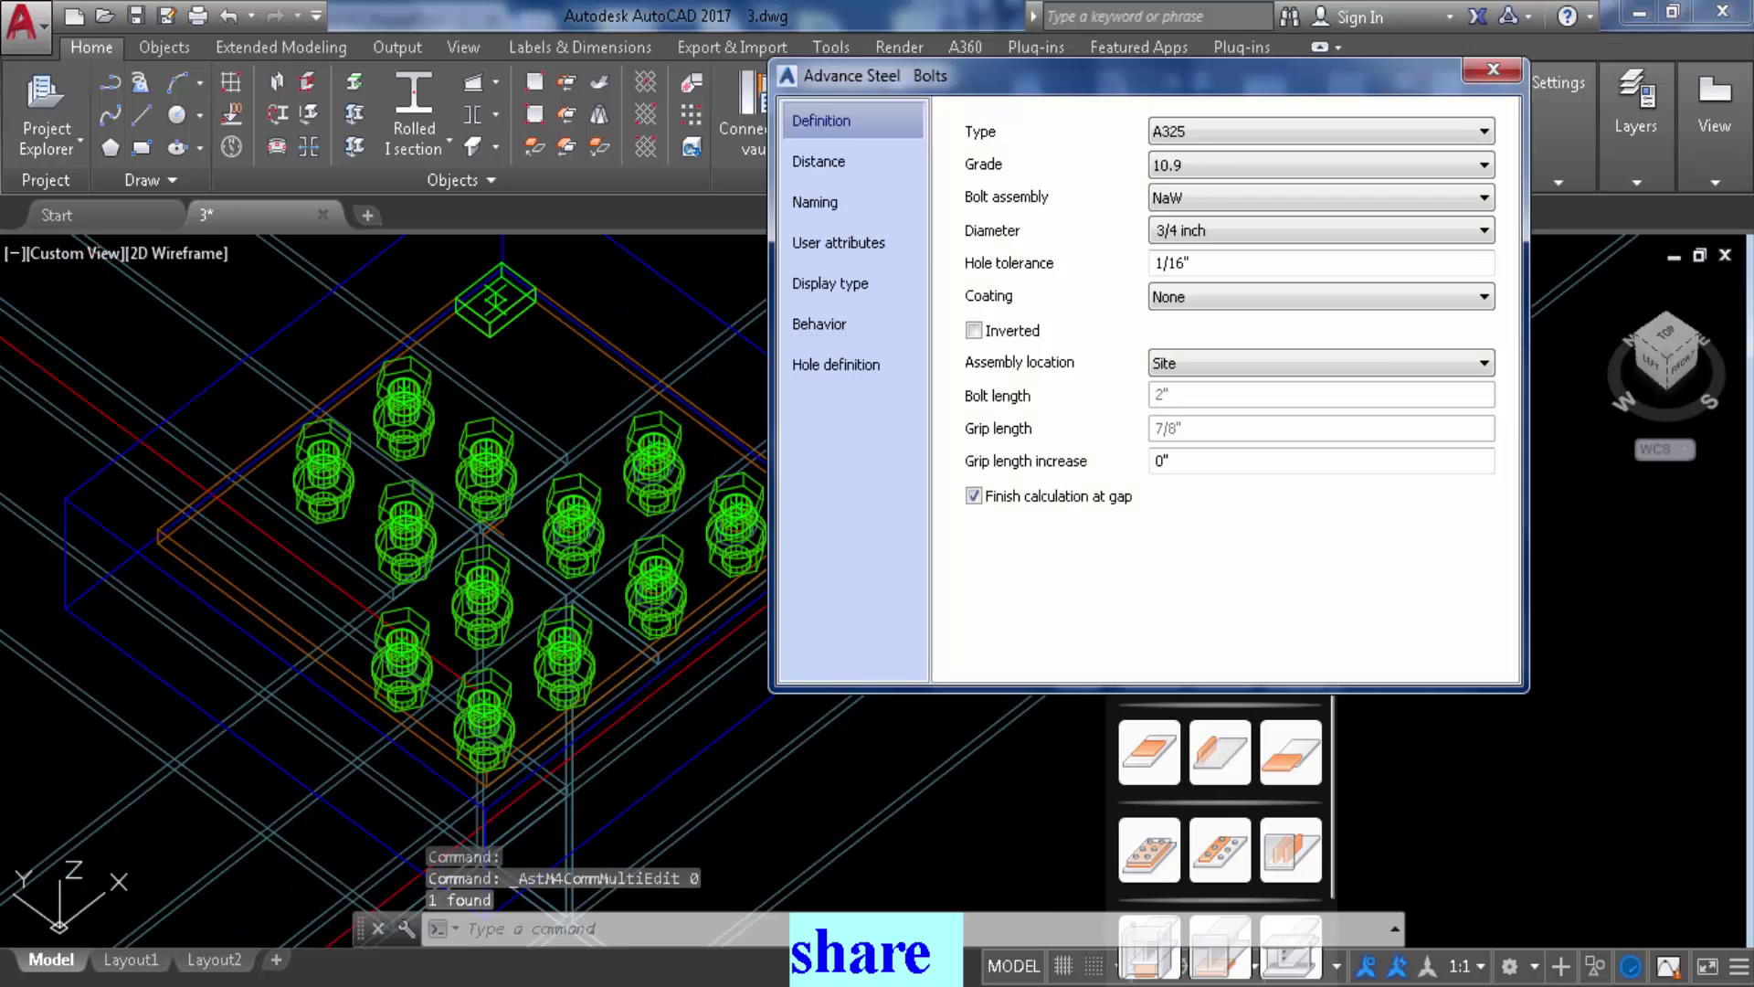
{"action": "left_click", "coordinate": [819, 161]}
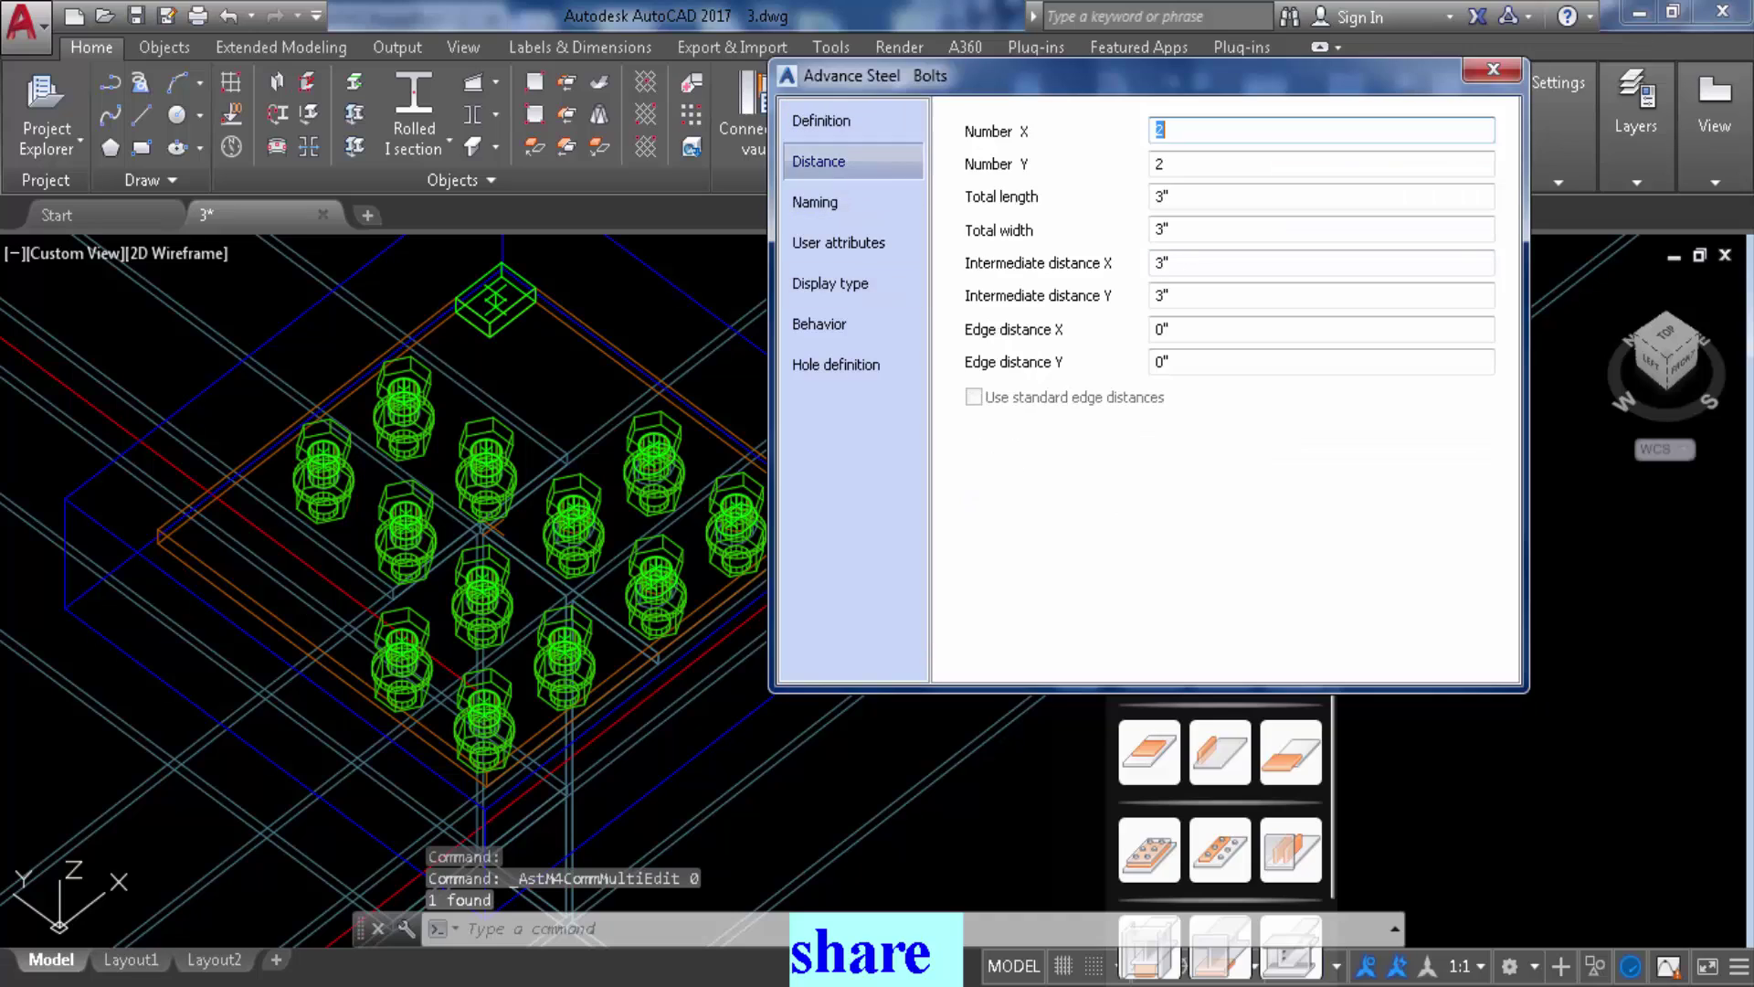
{"action": "double_click", "coordinate": [1161, 197]}
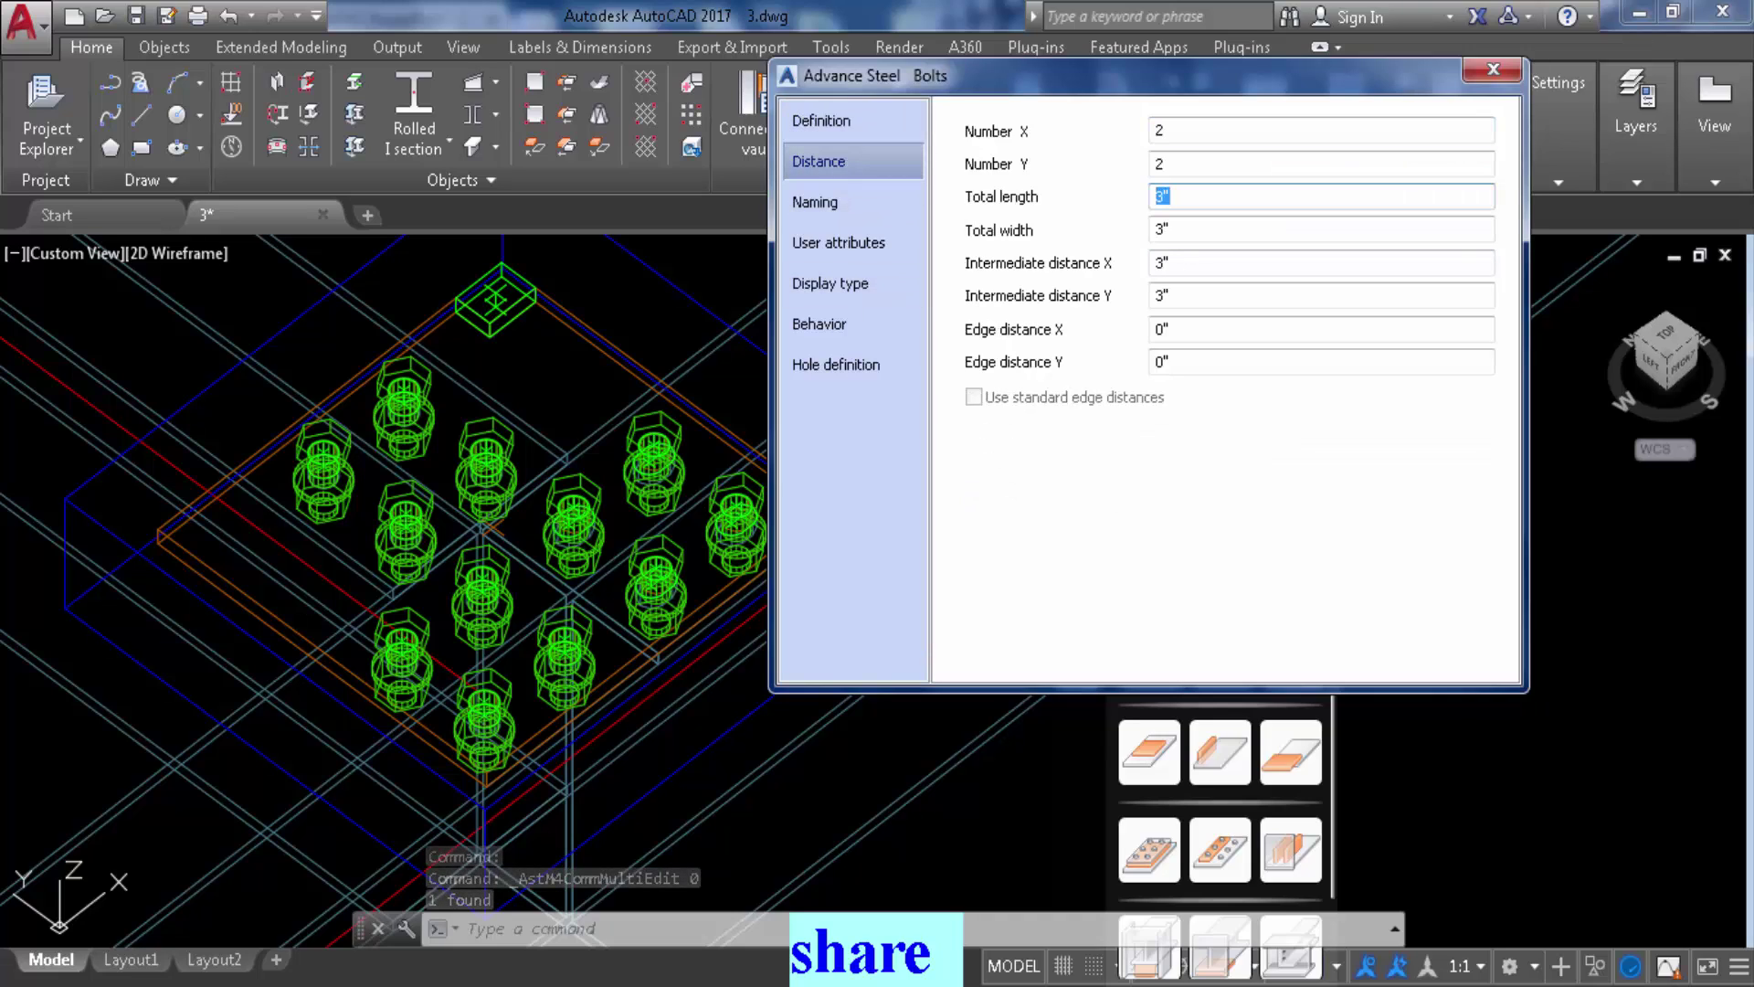
{"action": "type", "text": "4"}
{"action": "key", "text": "Tab"}
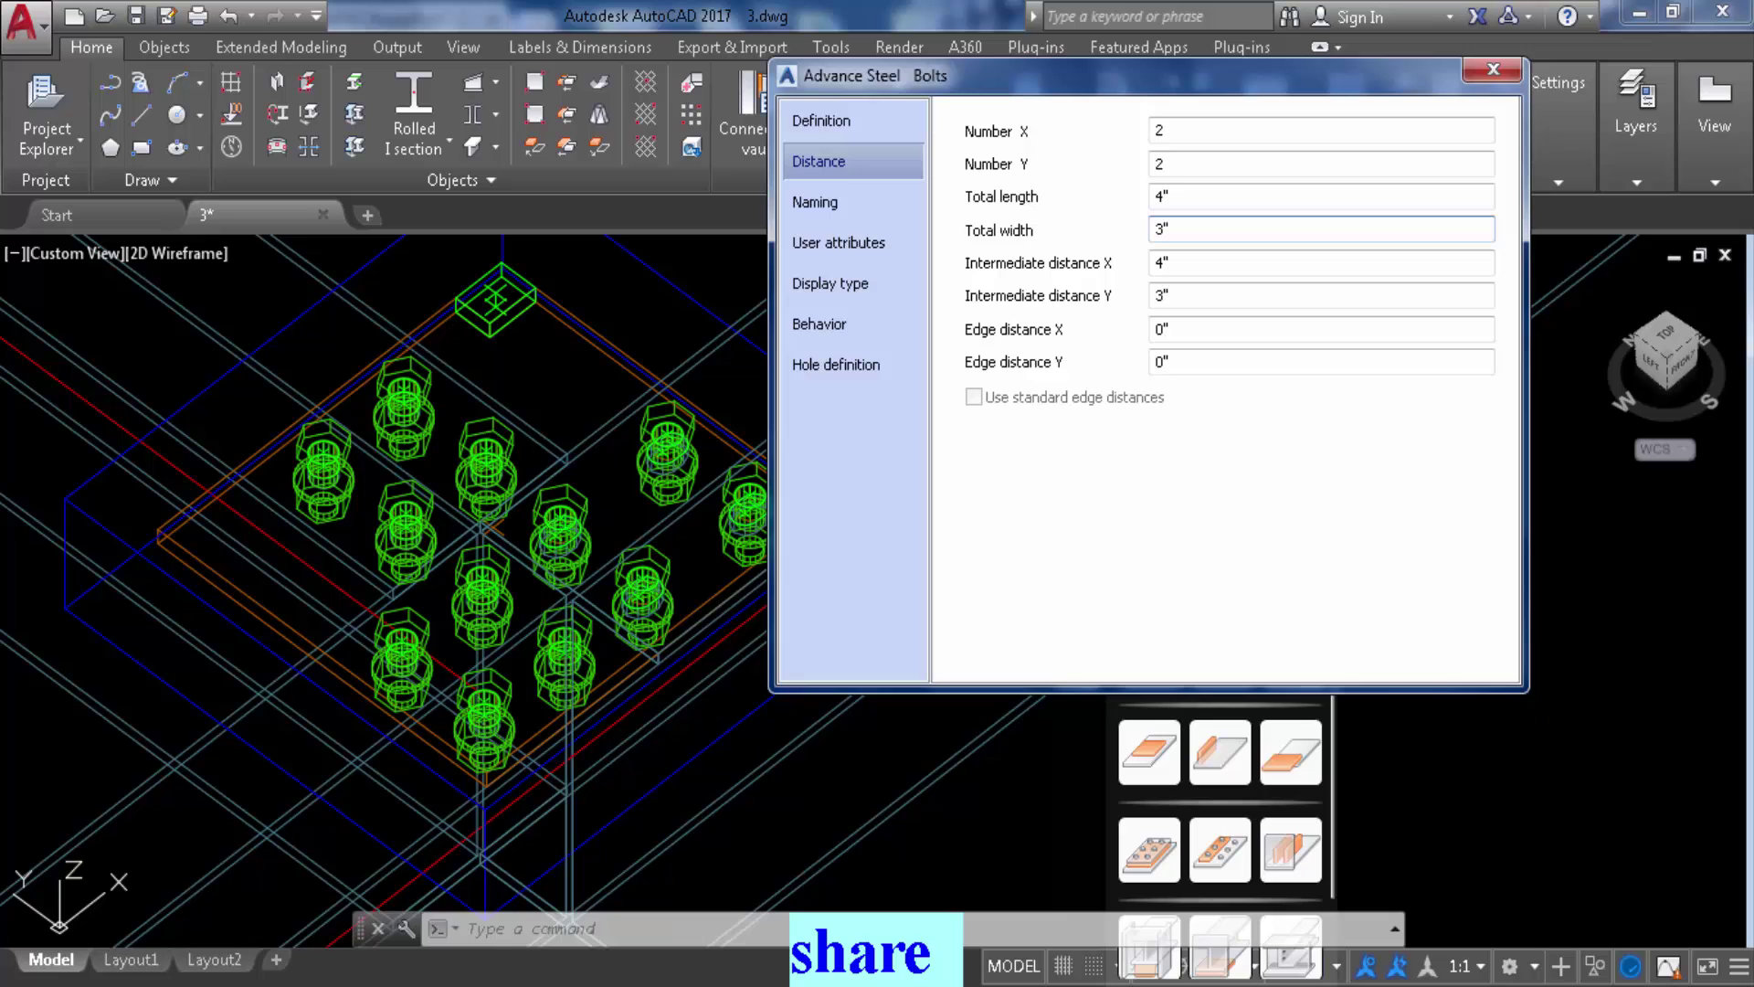
{"action": "left_click", "coordinate": [1493, 70]}
Set the diameter of the bolt group on the crossing beam to 1/2 inch
{"action": "scroll", "coordinate": [397, 512], "scroll_direction": "down", "scroll_amount": 2}
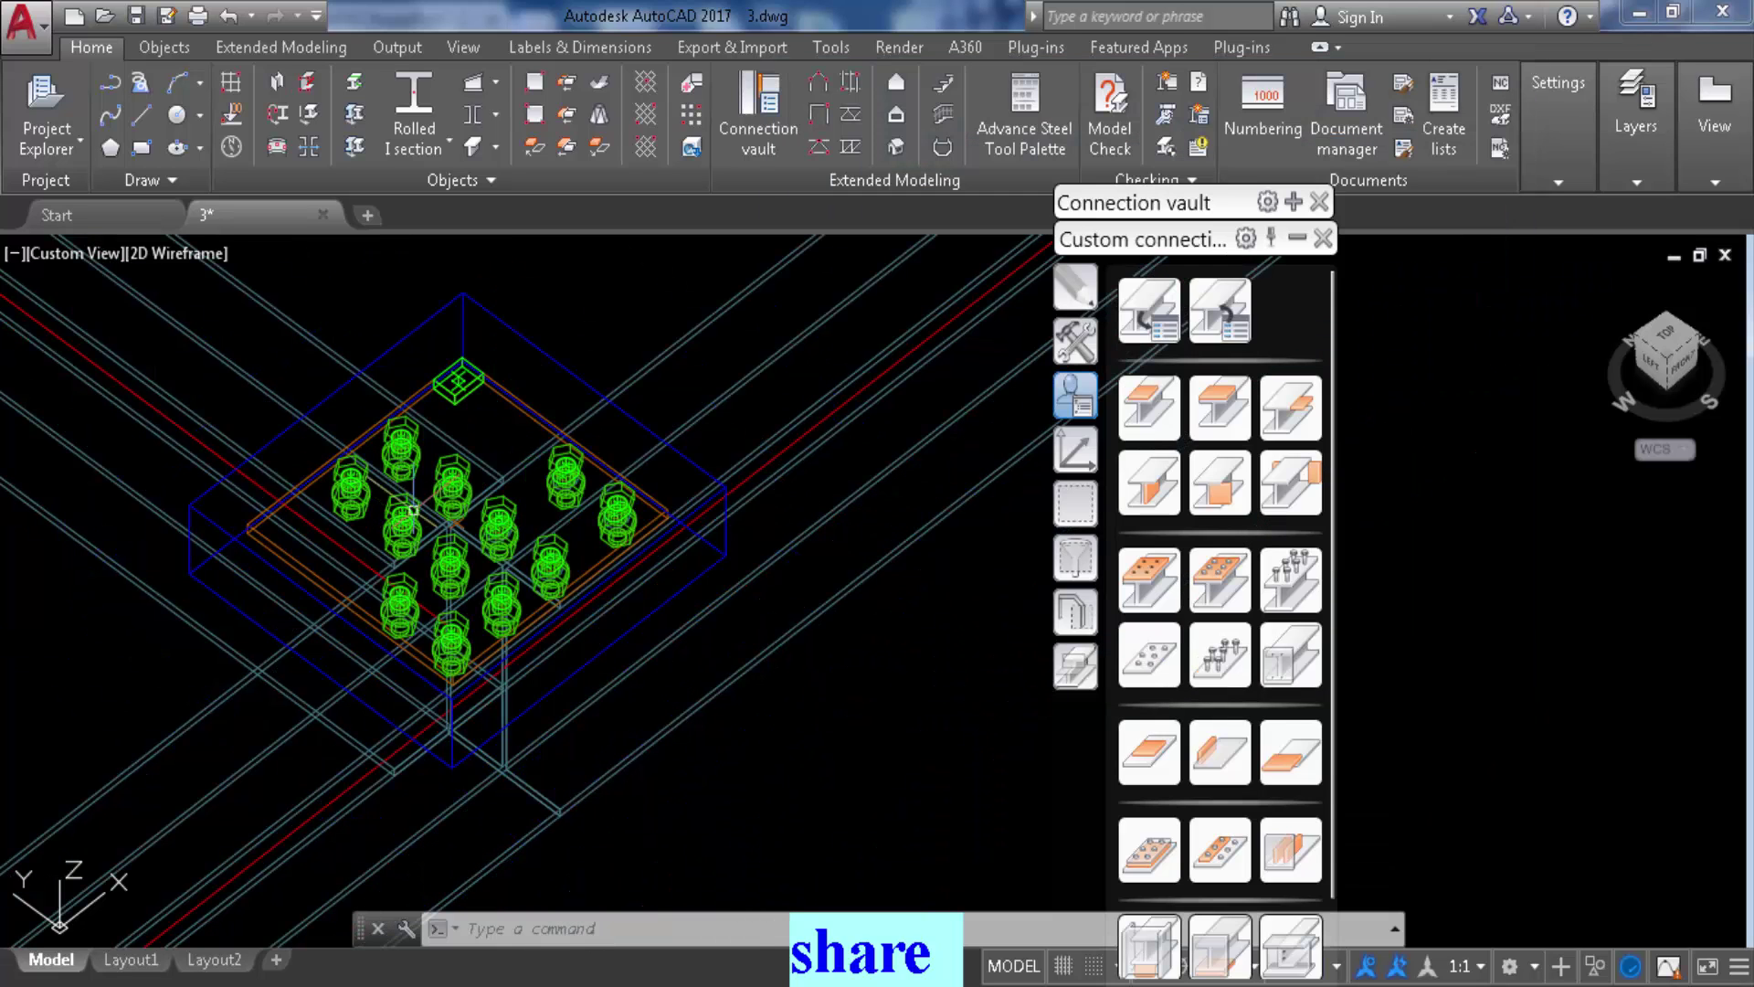
{"action": "double_click", "coordinate": [415, 437]}
{"action": "key", "text": "Escape"}
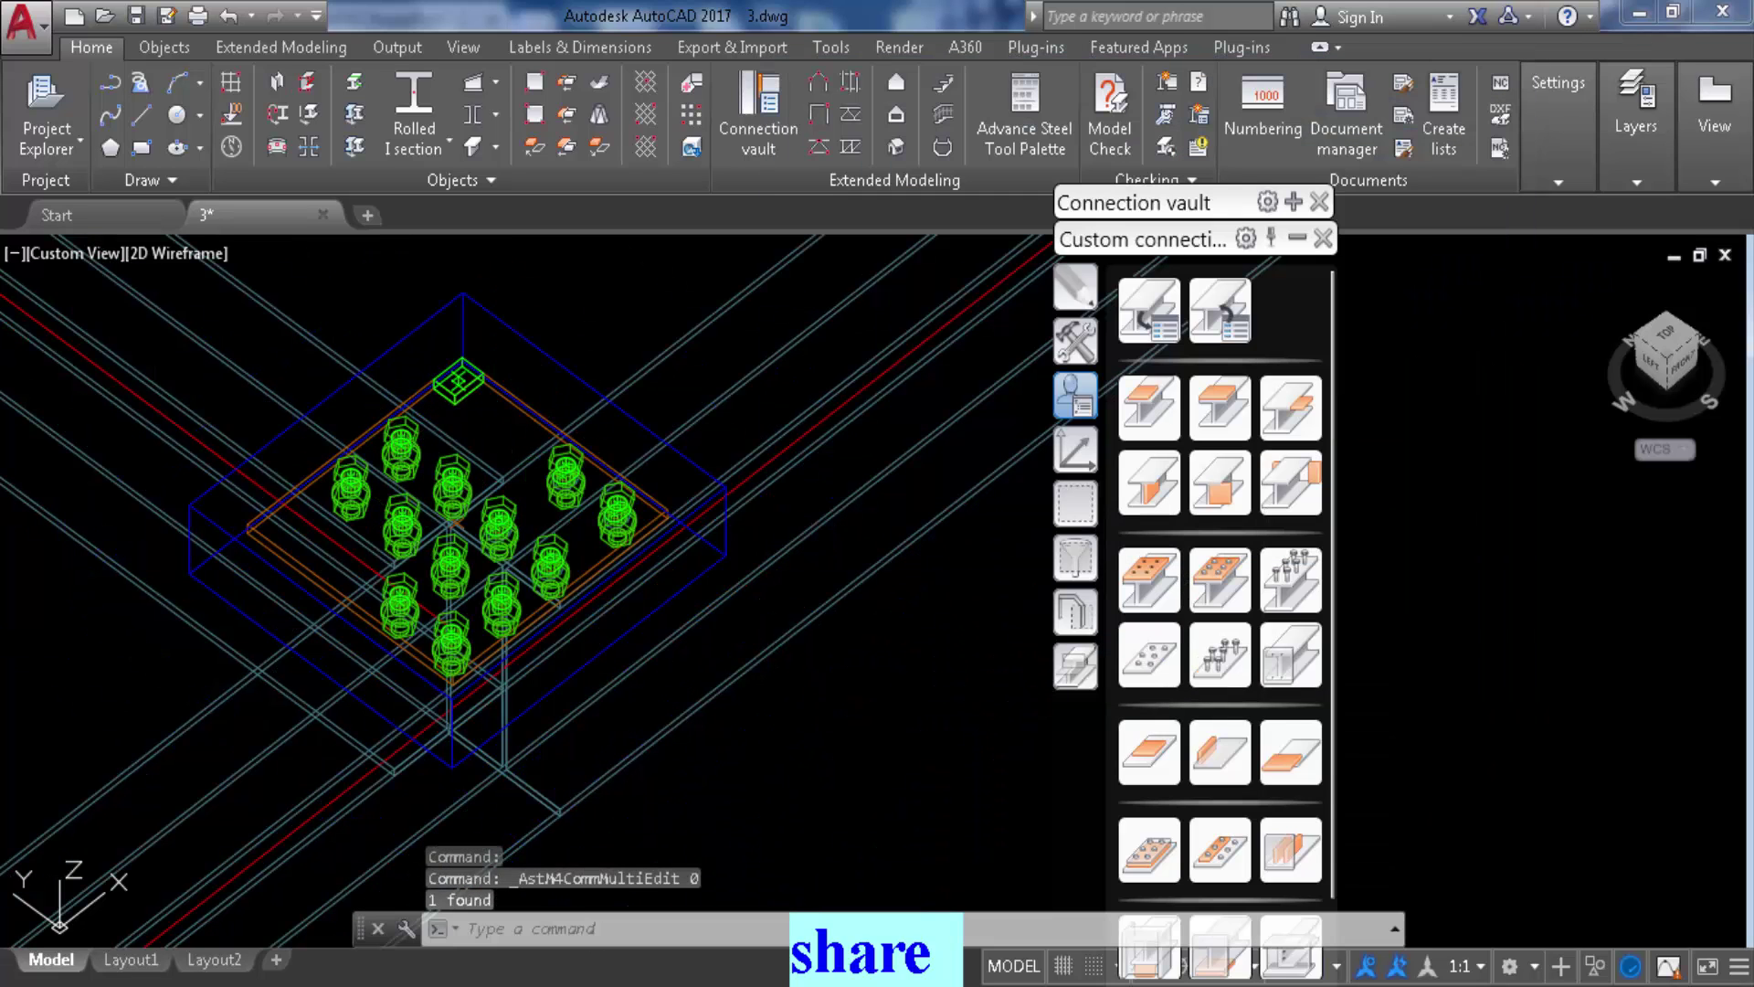
{"action": "double_click", "coordinate": [441, 476]}
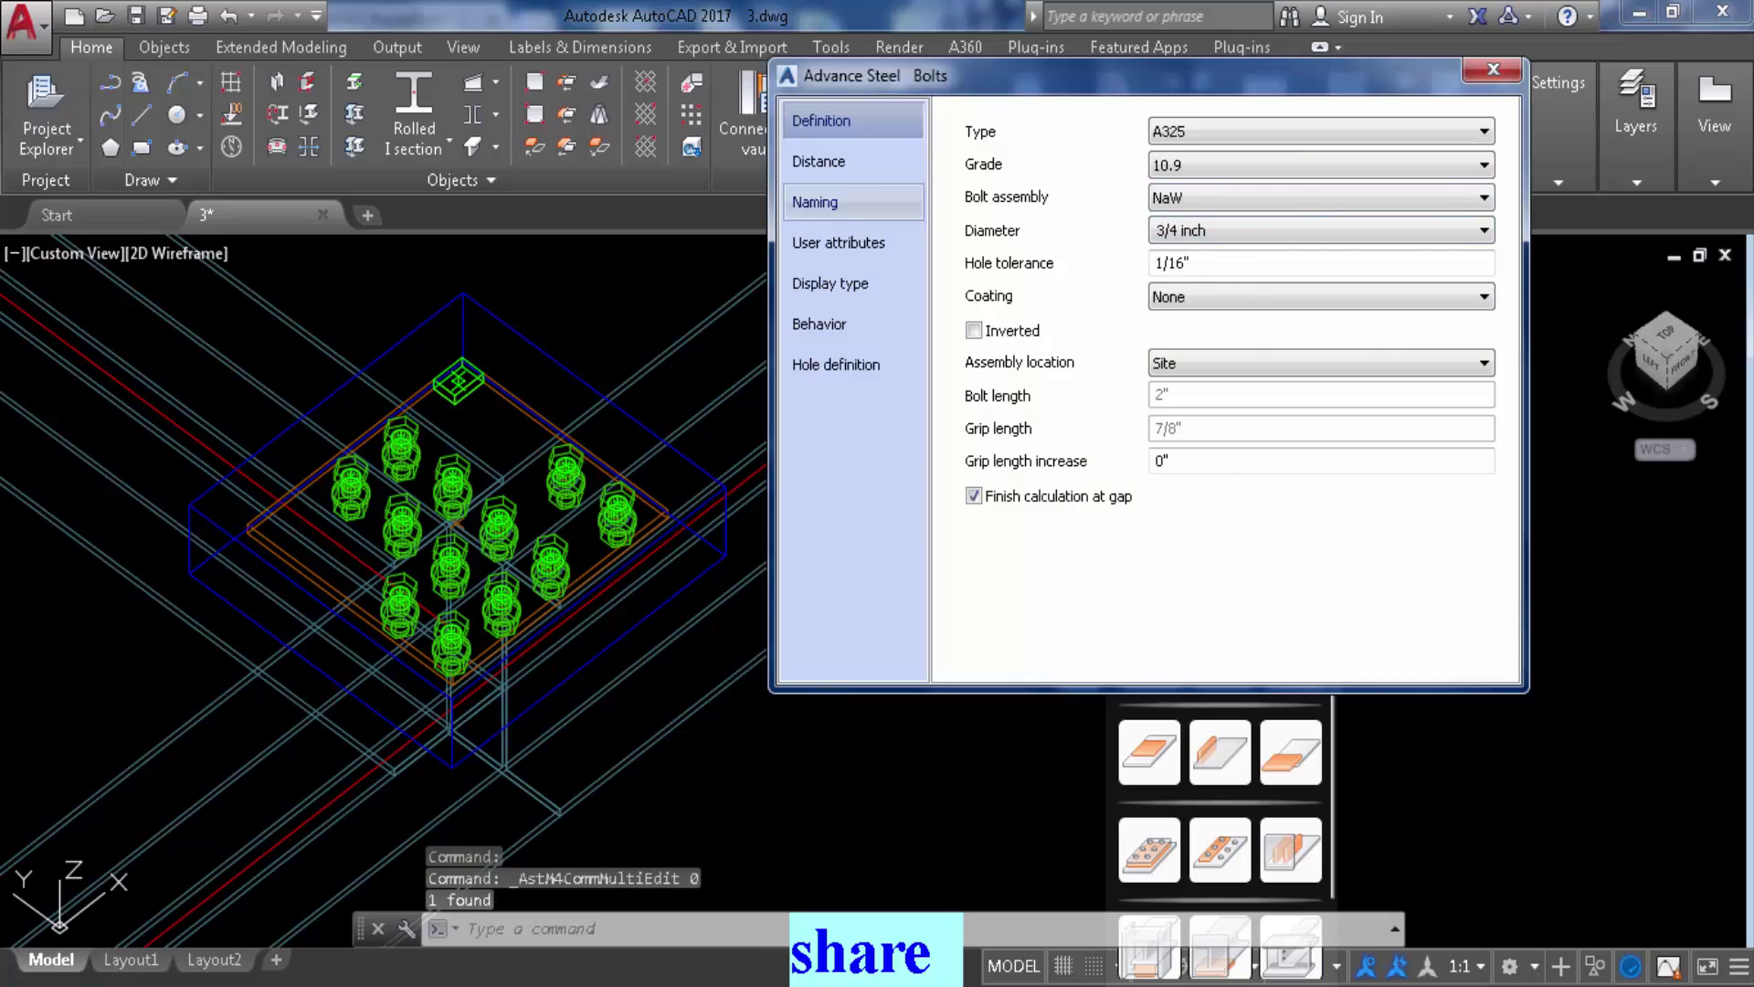
{"action": "left_click", "coordinate": [815, 202]}
{"action": "left_click", "coordinate": [819, 161]}
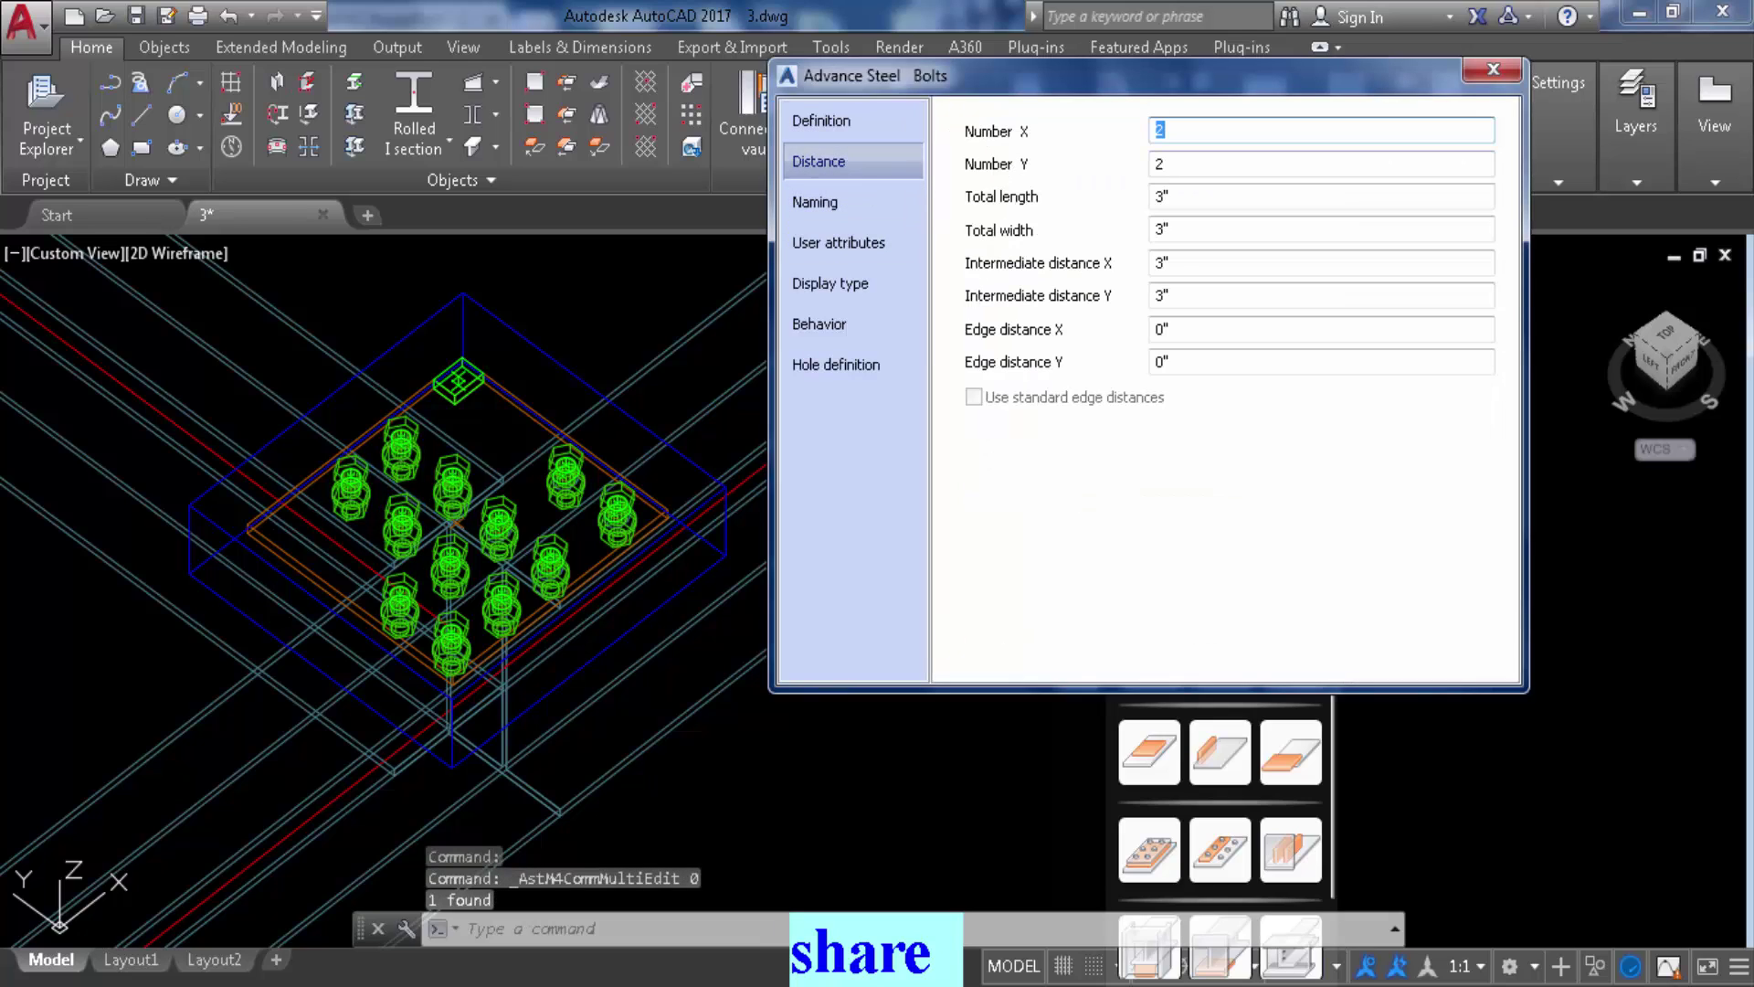
{"action": "left_click", "coordinate": [821, 121]}
{"action": "left_click", "coordinate": [1321, 230]}
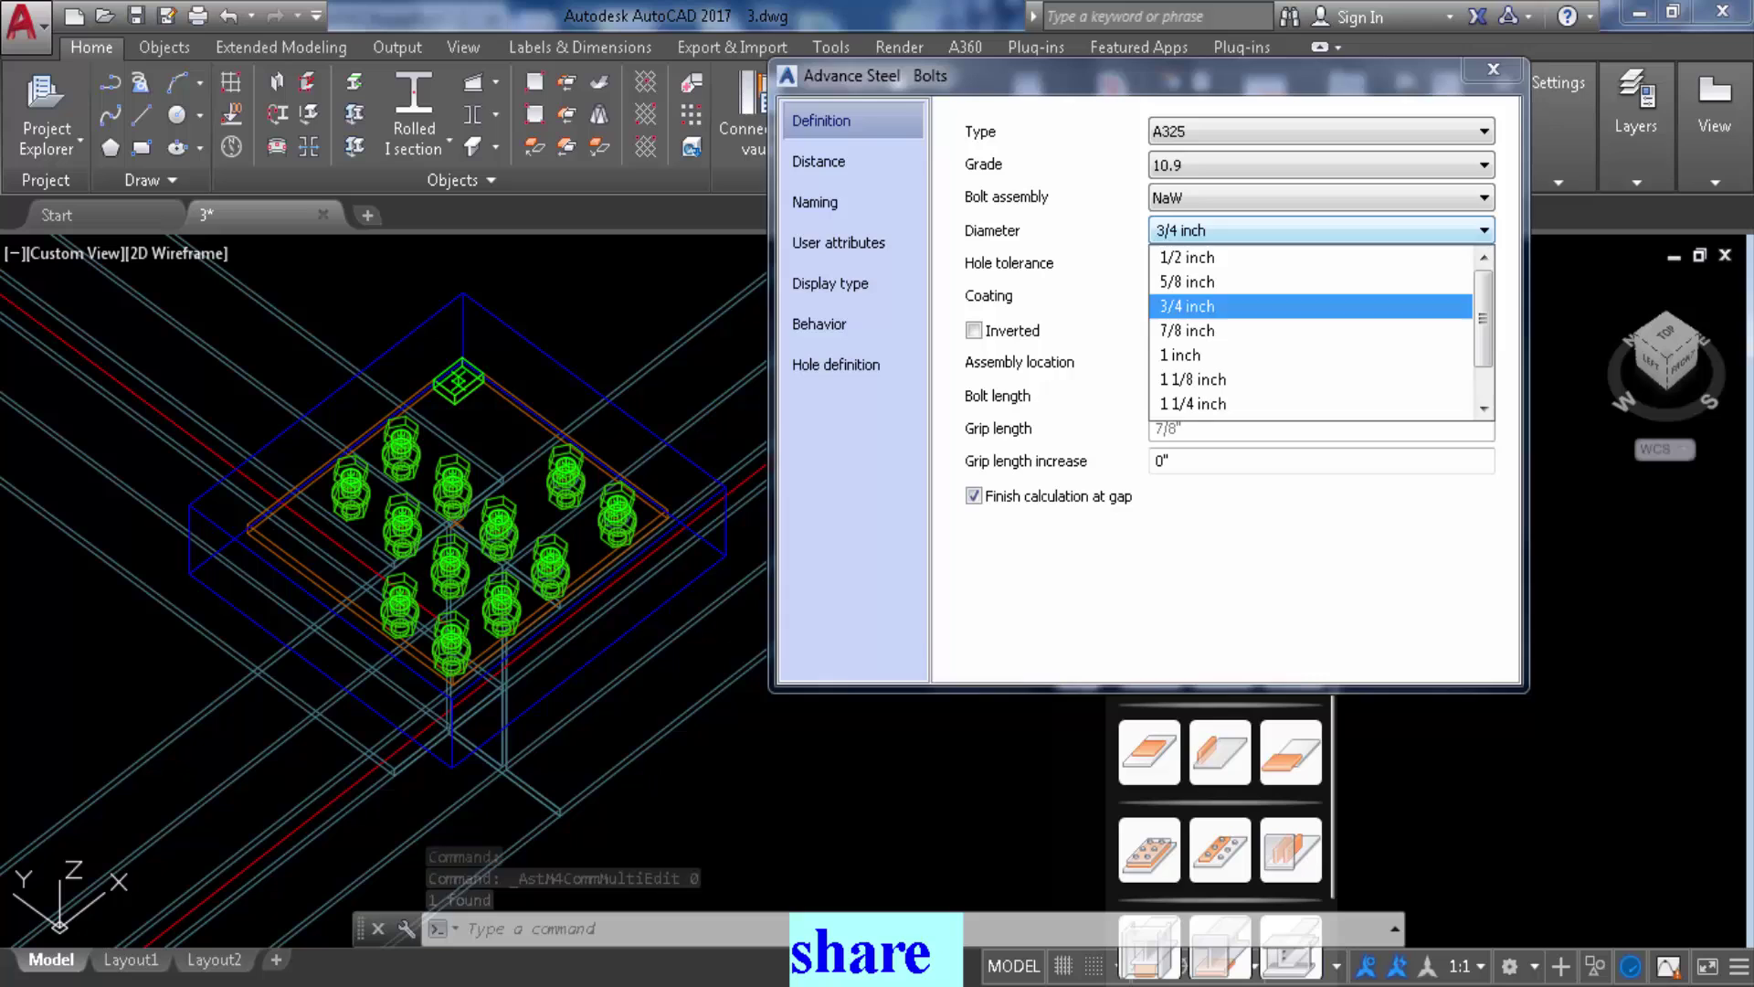
{"action": "left_click", "coordinate": [1187, 257]}
{"action": "left_click", "coordinate": [1493, 70]}
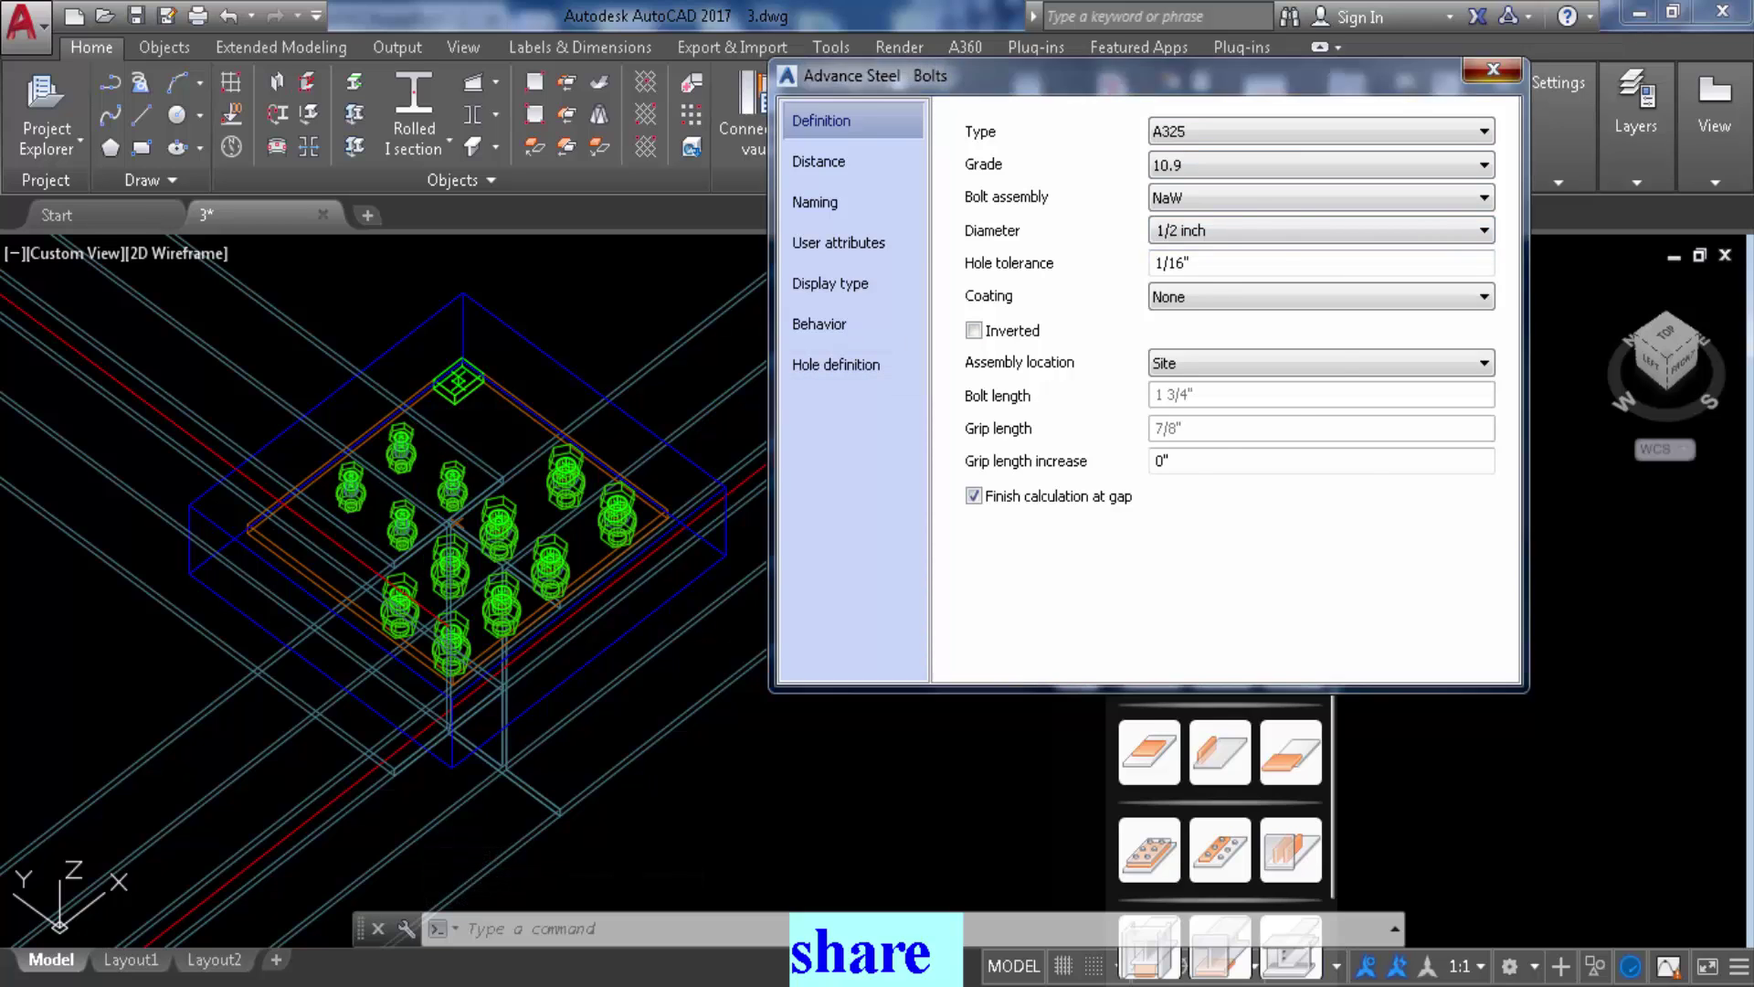
{"action": "left_click", "coordinate": [1493, 69]}
Try to create a connection by template from the original bolted plate connection on the first beam set
{"action": "scroll", "coordinate": [461, 497], "scroll_direction": "down", "scroll_amount": 5}
{"action": "scroll", "coordinate": [791, 316], "scroll_direction": "up", "scroll_amount": 3}
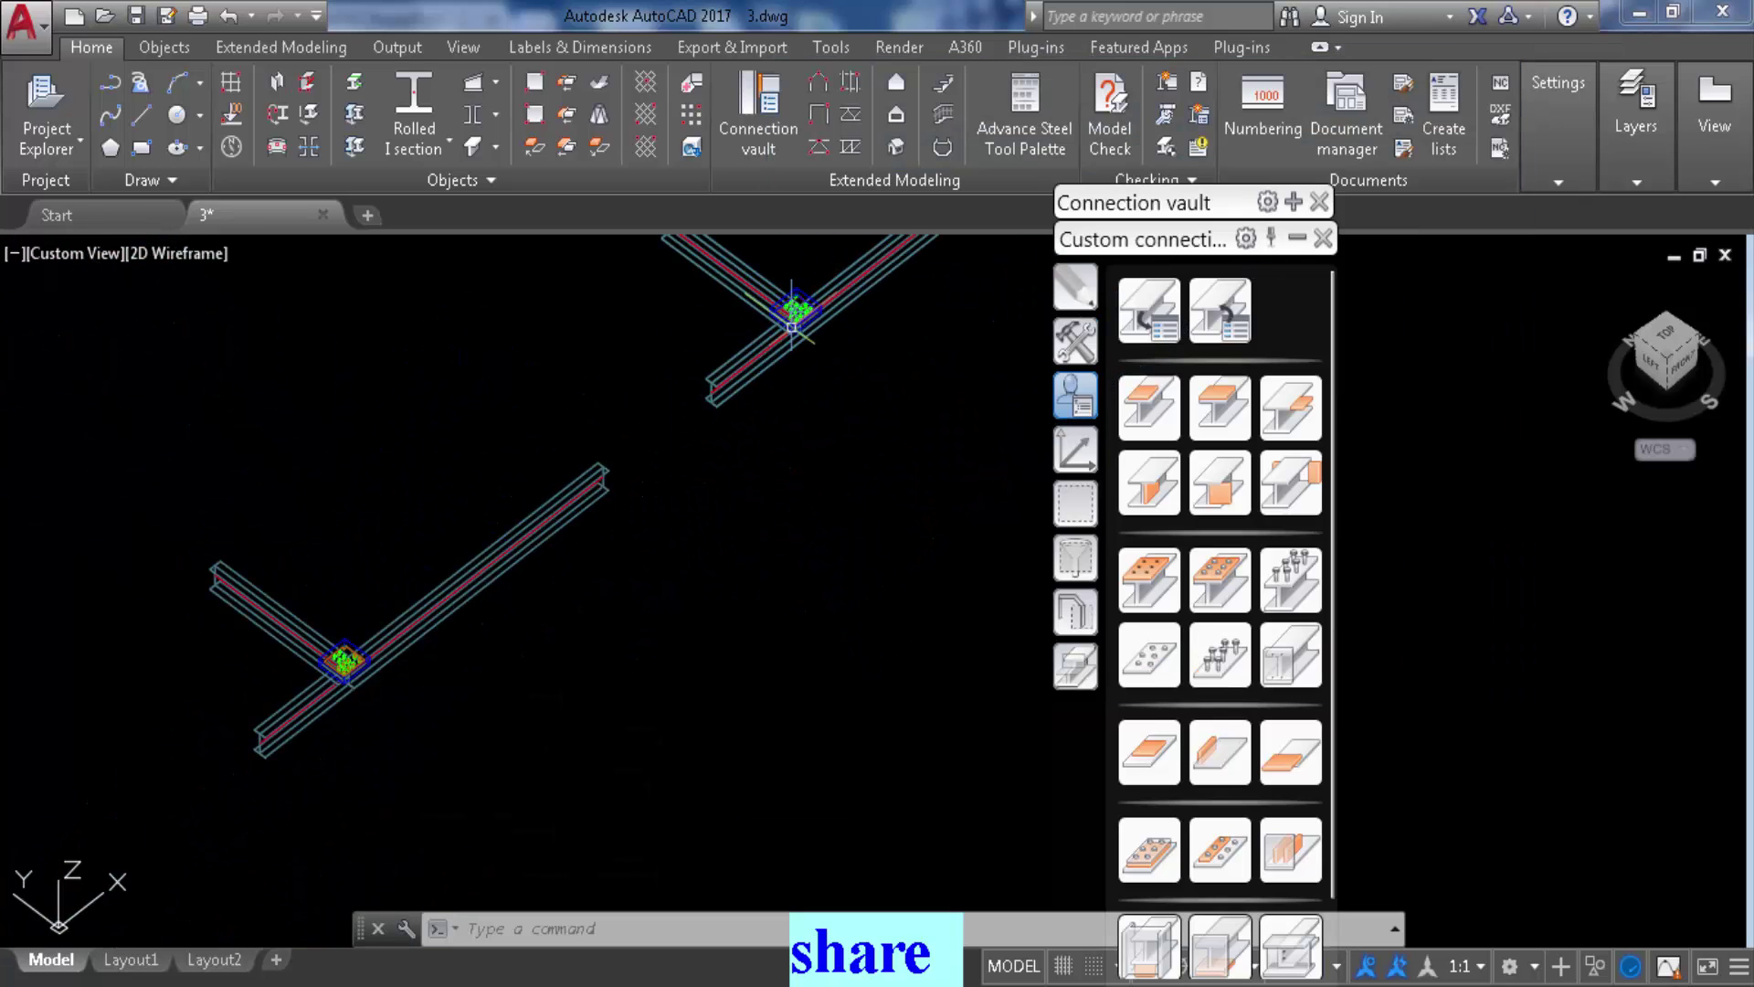
{"action": "scroll", "coordinate": [343, 670], "scroll_direction": "up", "scroll_amount": 5}
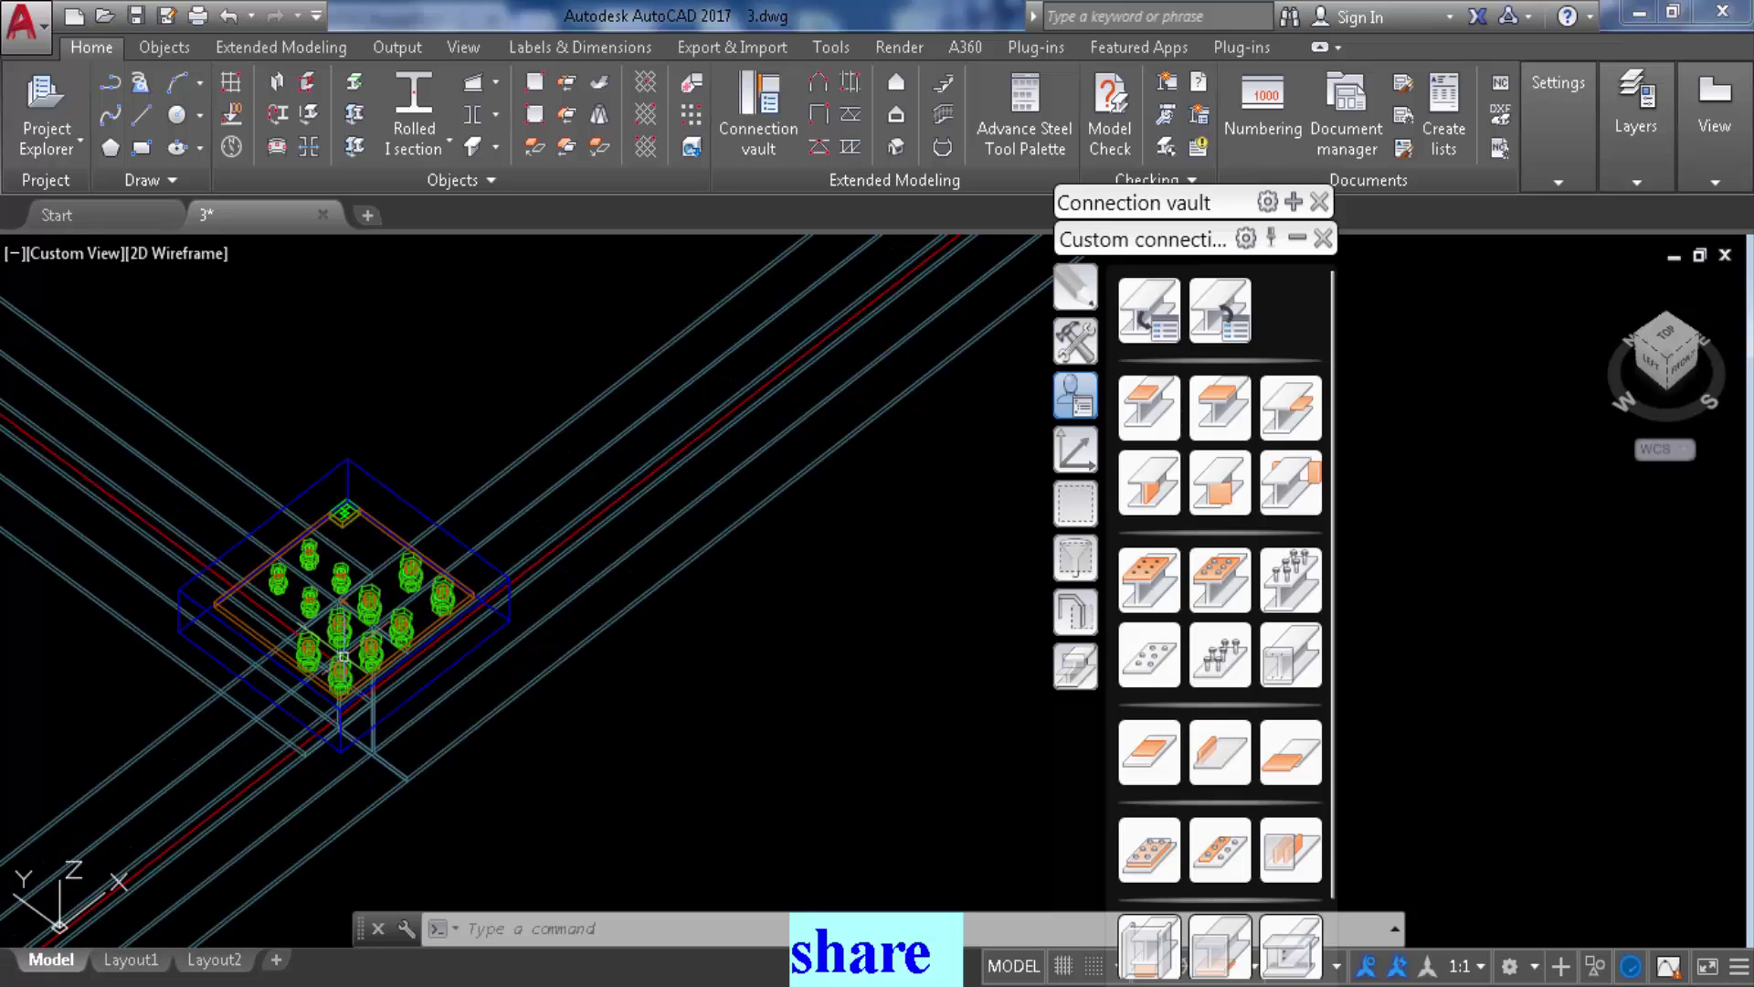
{"action": "mouse_move", "coordinate": [344, 655]}
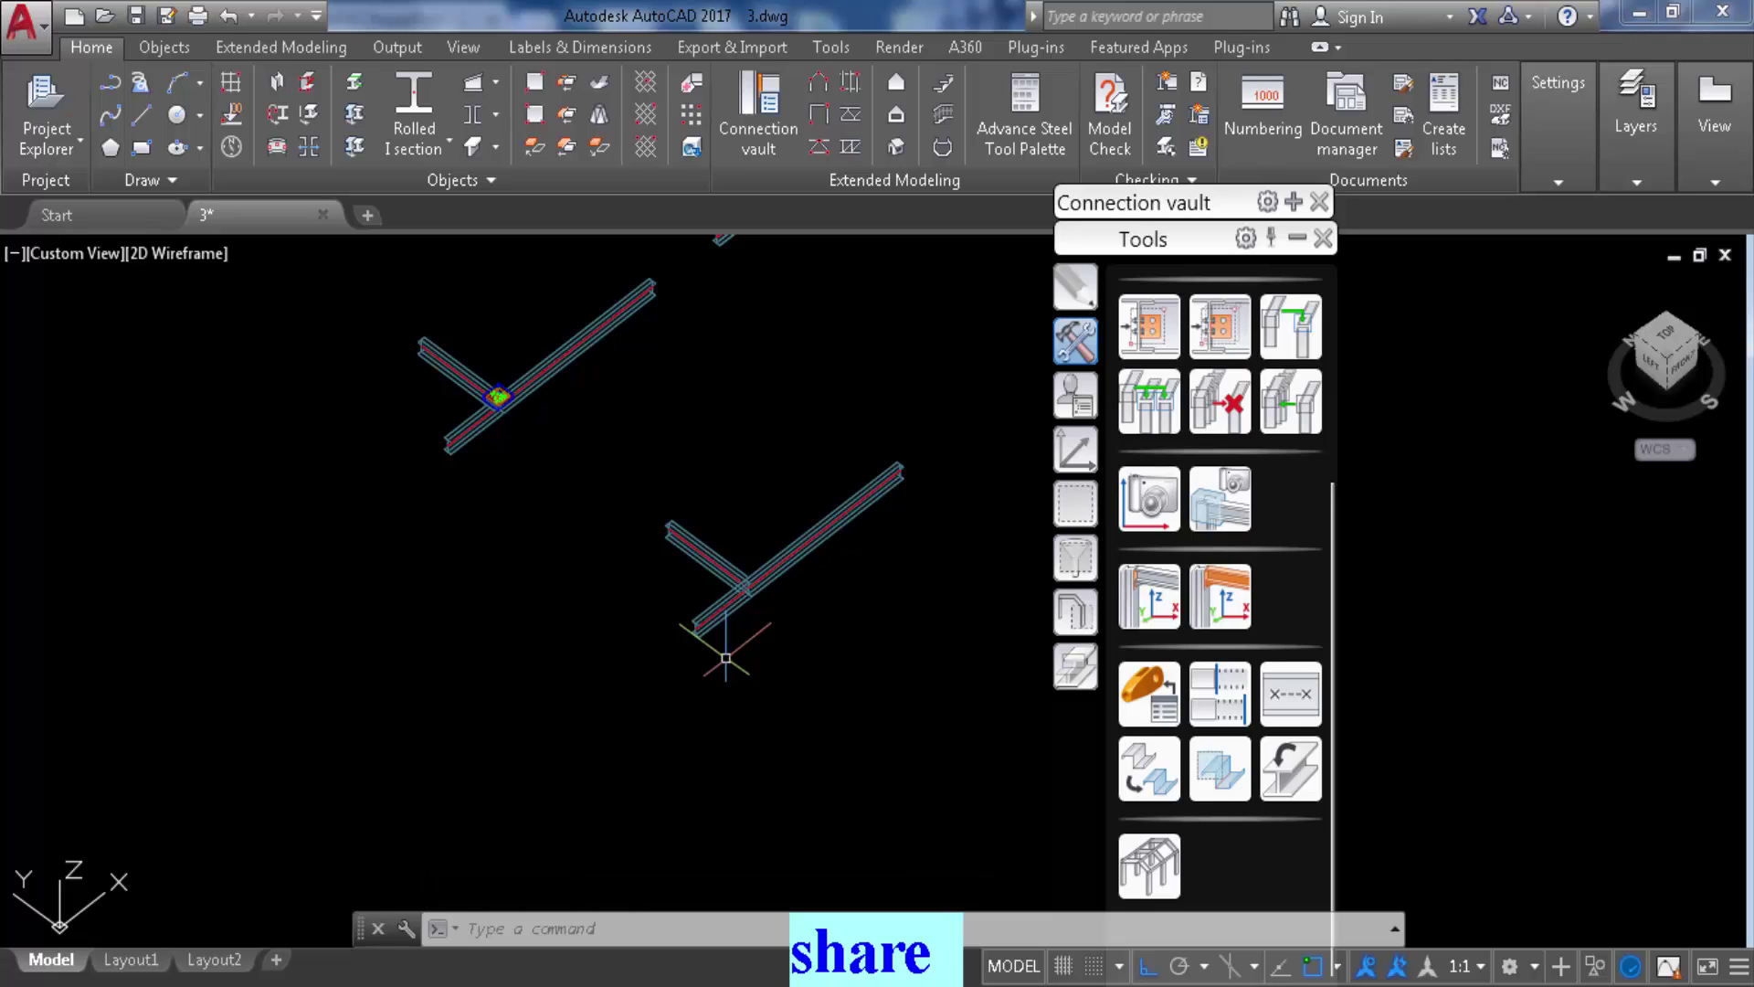
{"action": "scroll", "coordinate": [675, 392], "scroll_direction": "up", "scroll_amount": 1}
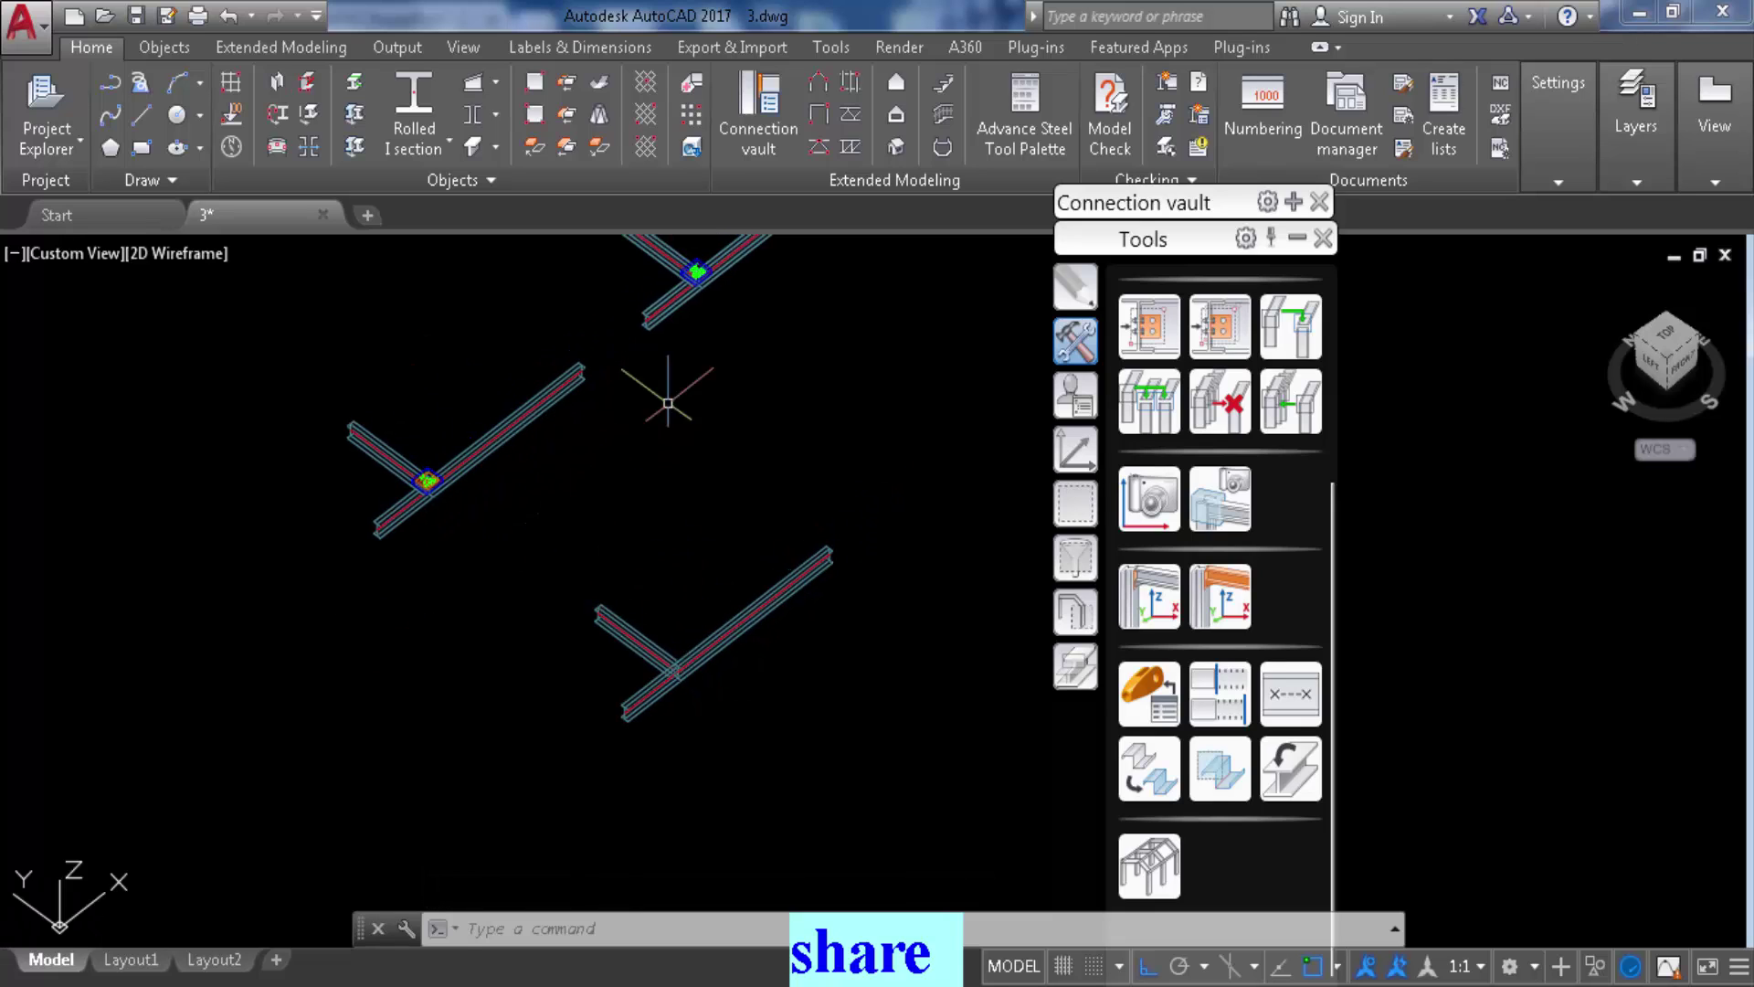
{"action": "scroll", "coordinate": [692, 267], "scroll_direction": "up", "scroll_amount": 8}
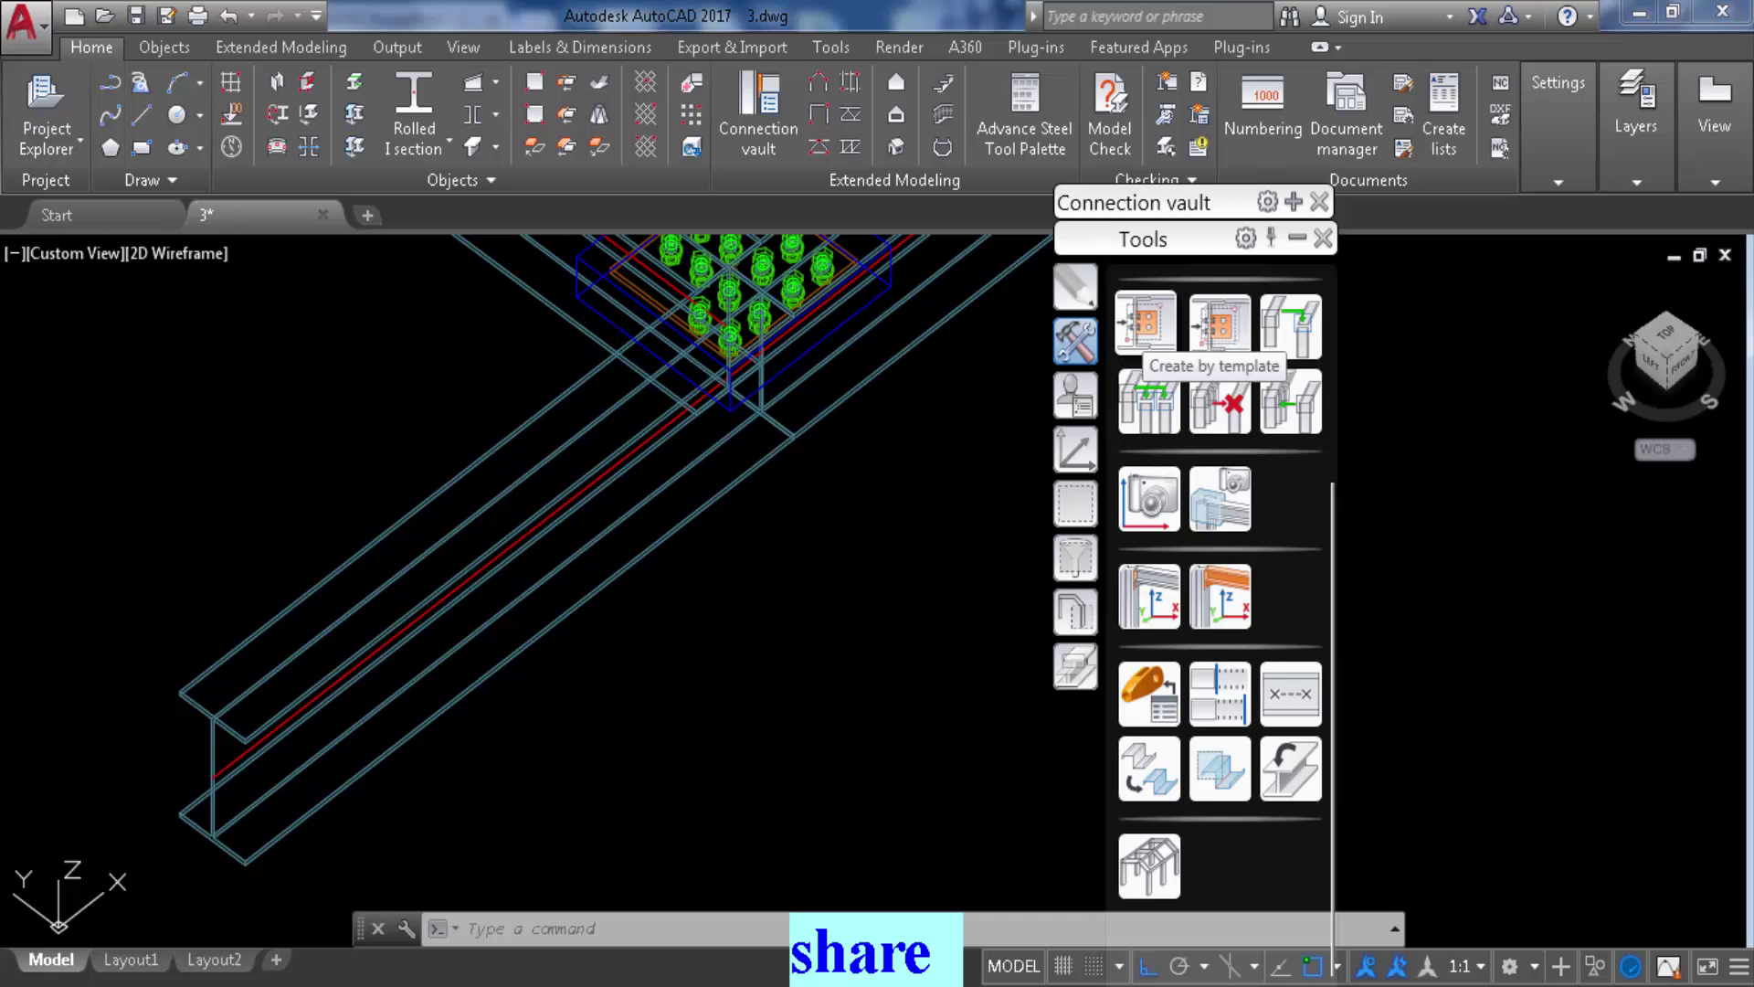
{"action": "left_click", "coordinate": [1146, 329]}
{"action": "left_click", "coordinate": [605, 313]}
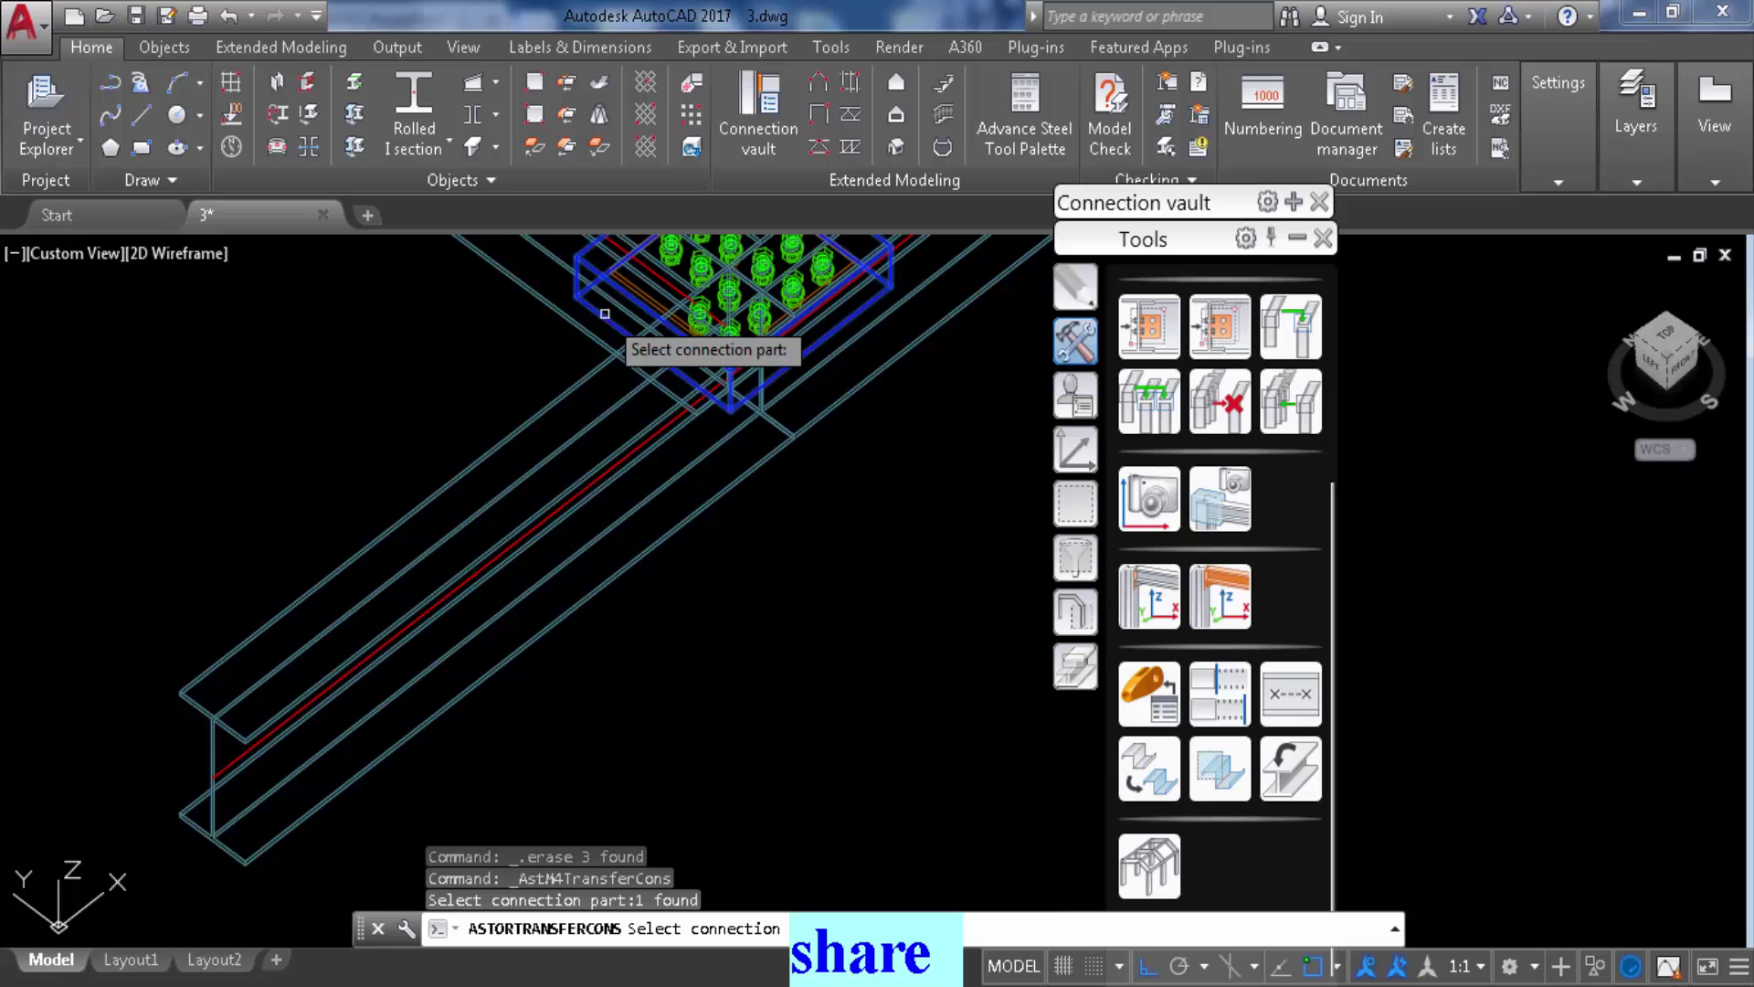
{"action": "scroll", "coordinate": [639, 347], "scroll_direction": "down", "scroll_amount": 5}
{"action": "key", "text": "Return"}
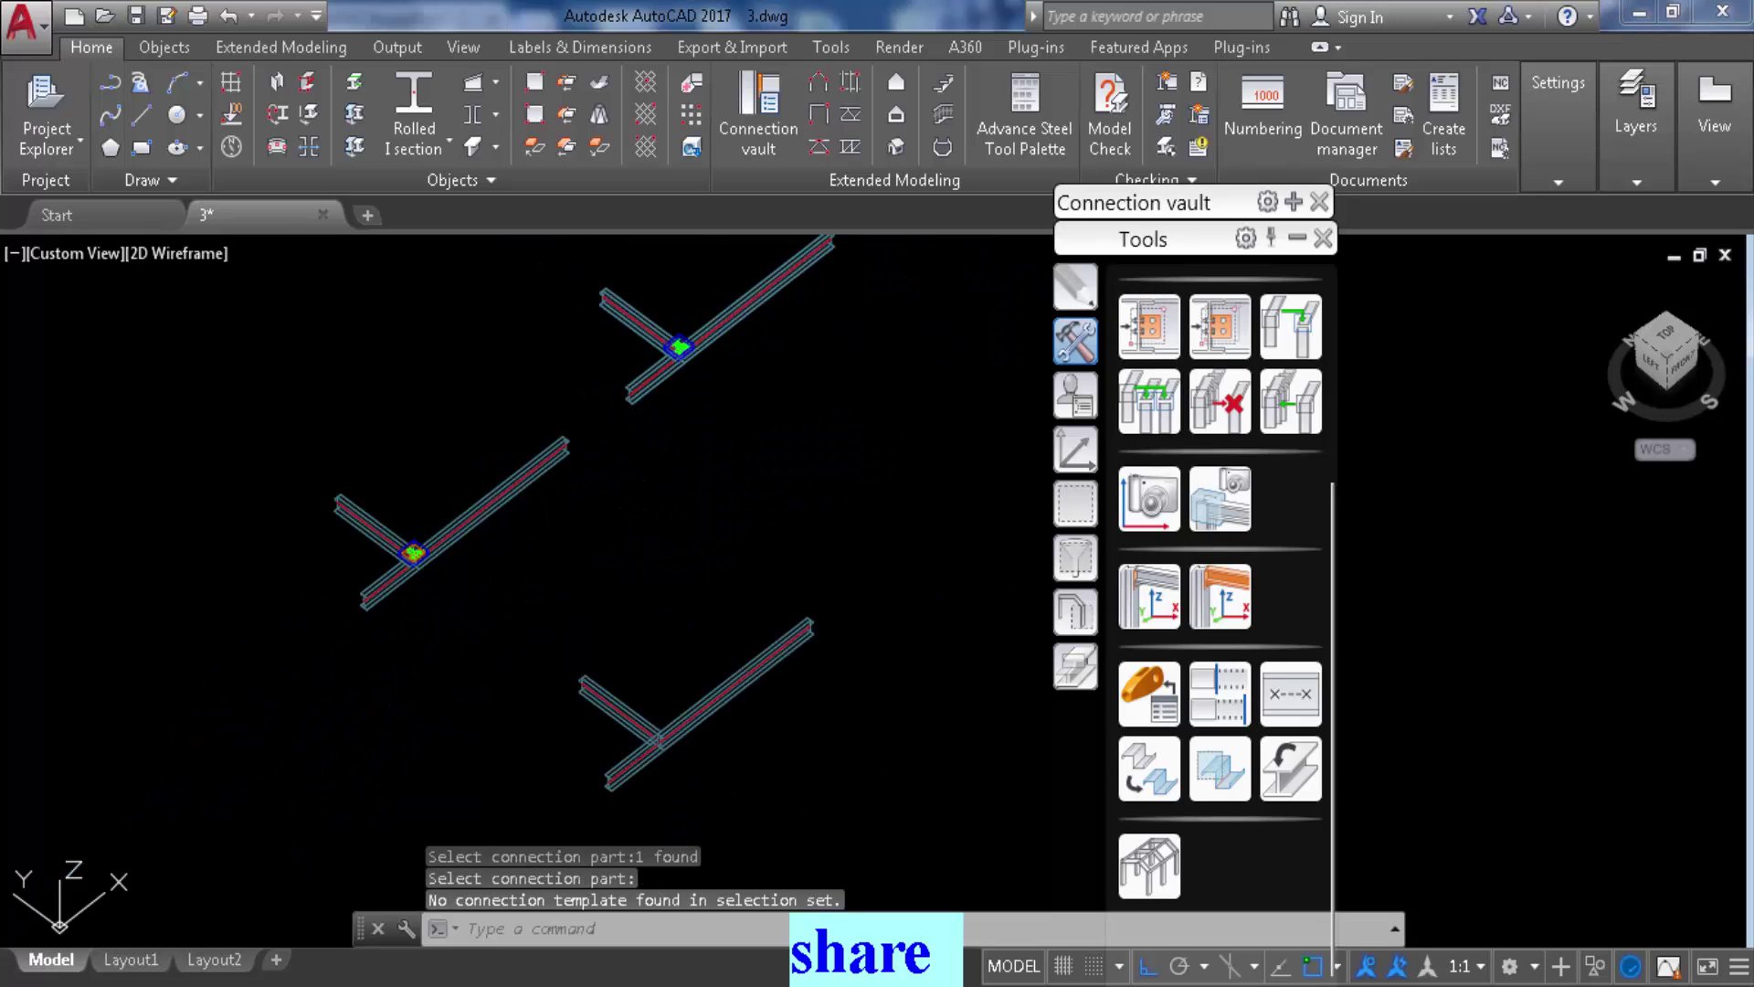
Create the modified connection by template on the third beam set, picking both aligned beams and the crossing beam as drivers
{"action": "left_click", "coordinate": [1147, 329]}
{"action": "scroll", "coordinate": [413, 568], "scroll_direction": "up", "scroll_amount": 7}
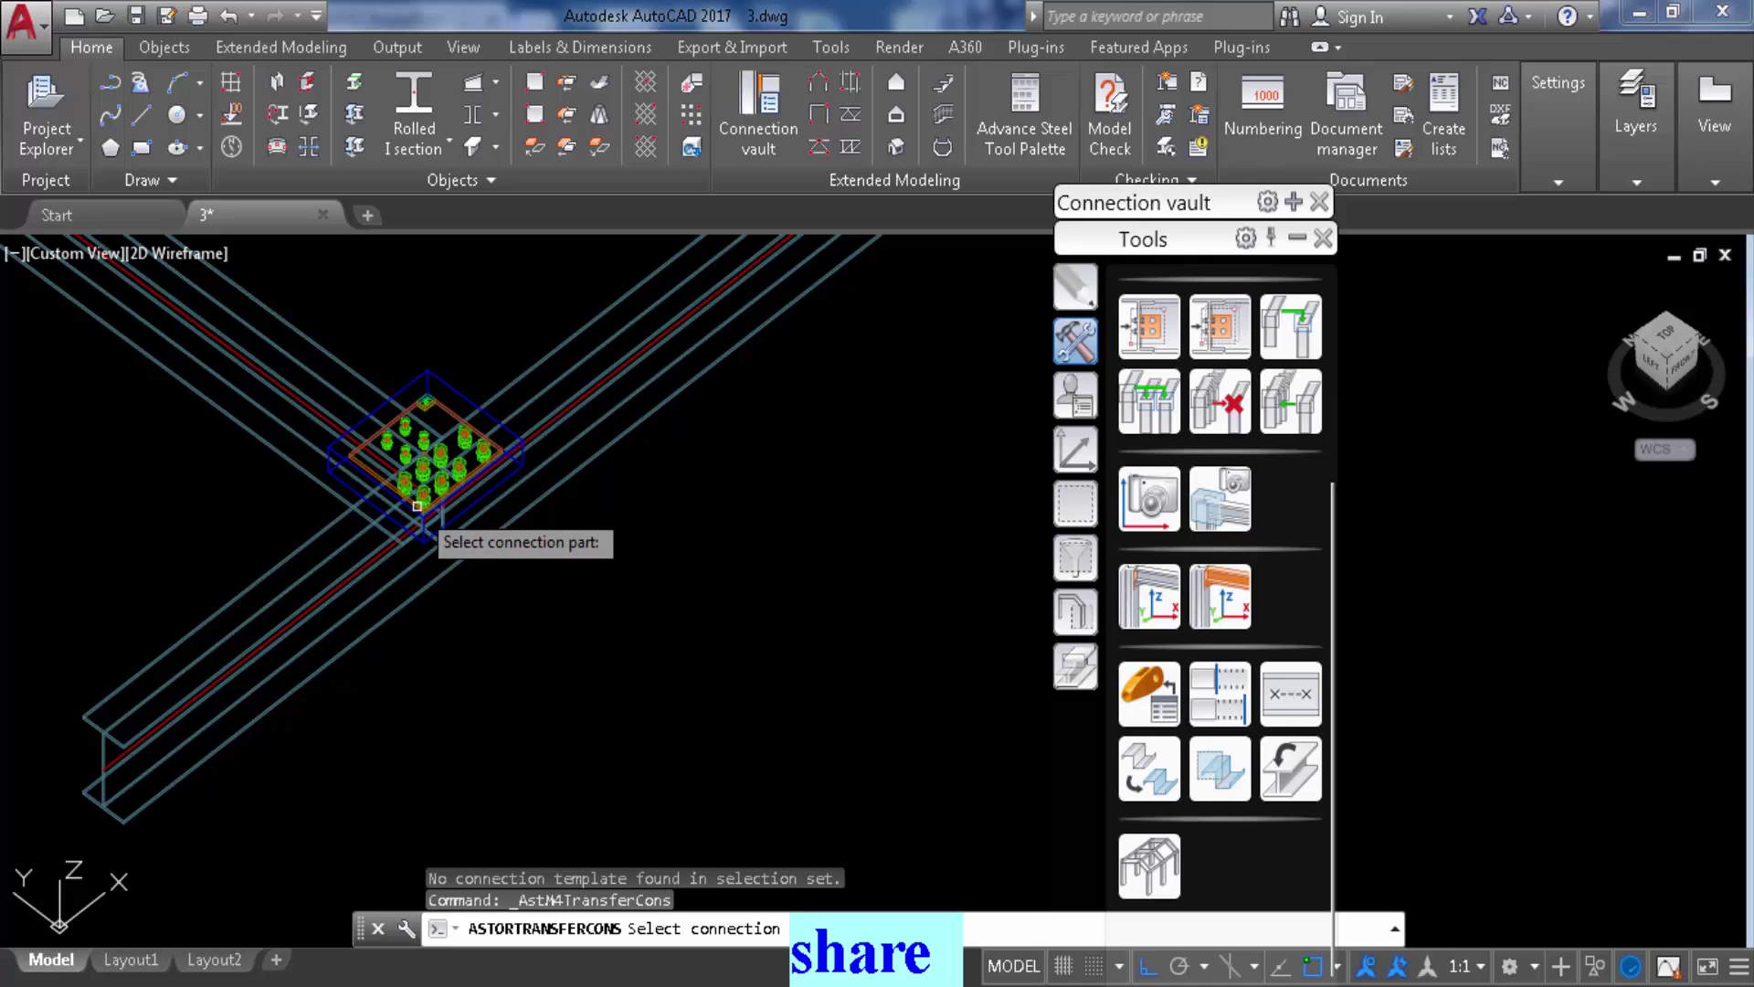
{"action": "scroll", "coordinate": [430, 399], "scroll_direction": "up", "scroll_amount": 5}
{"action": "left_click", "coordinate": [430, 399]}
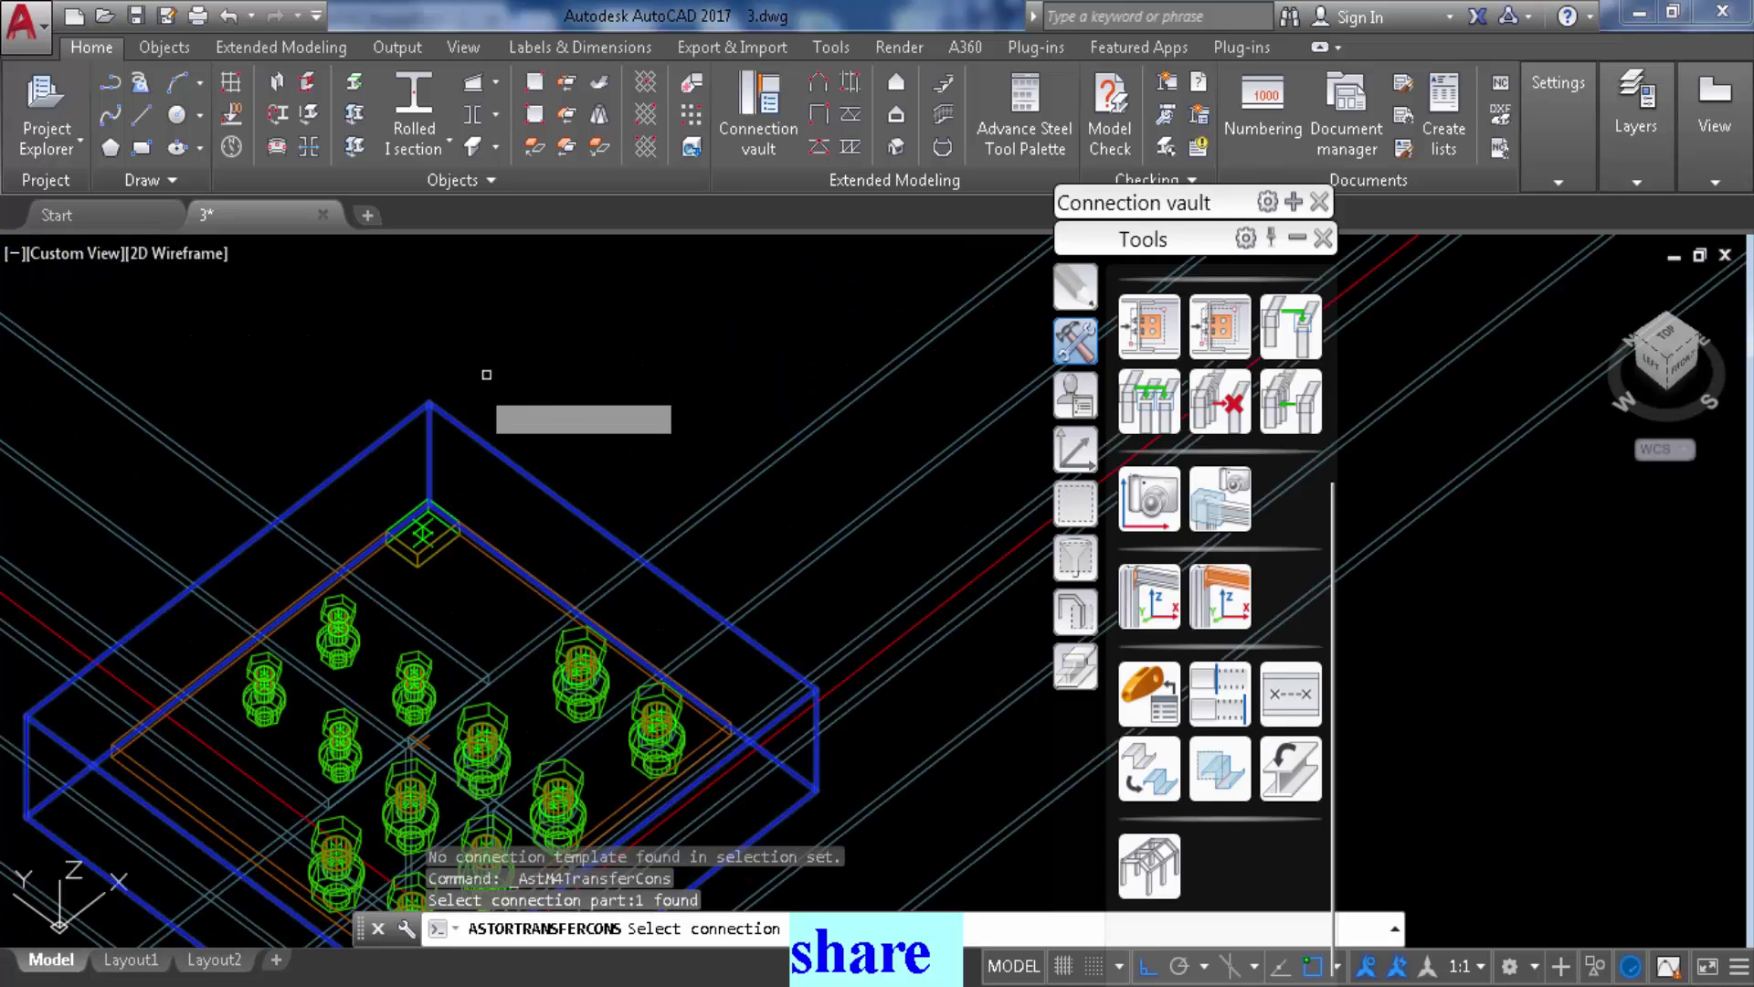
{"action": "right_click", "coordinate": [502, 366]}
{"action": "scroll", "coordinate": [502, 382], "scroll_direction": "down", "scroll_amount": 12}
{"action": "scroll", "coordinate": [878, 703], "scroll_direction": "up", "scroll_amount": 4}
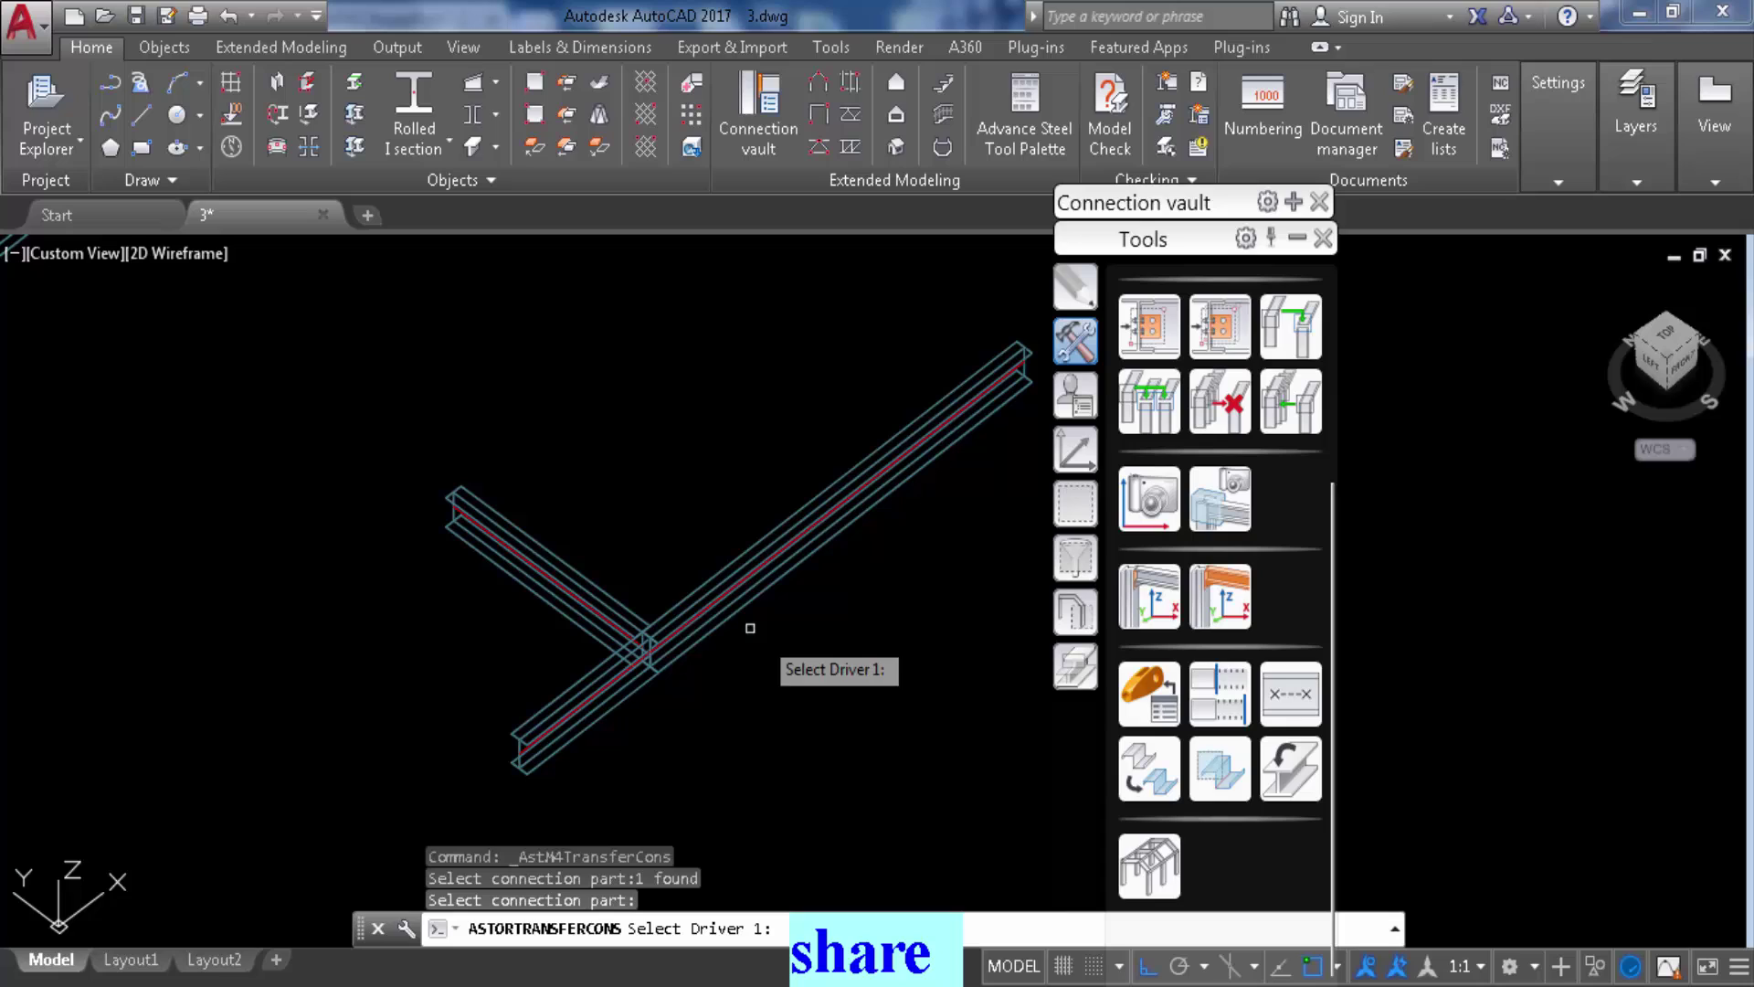
{"action": "left_click", "coordinate": [695, 605]}
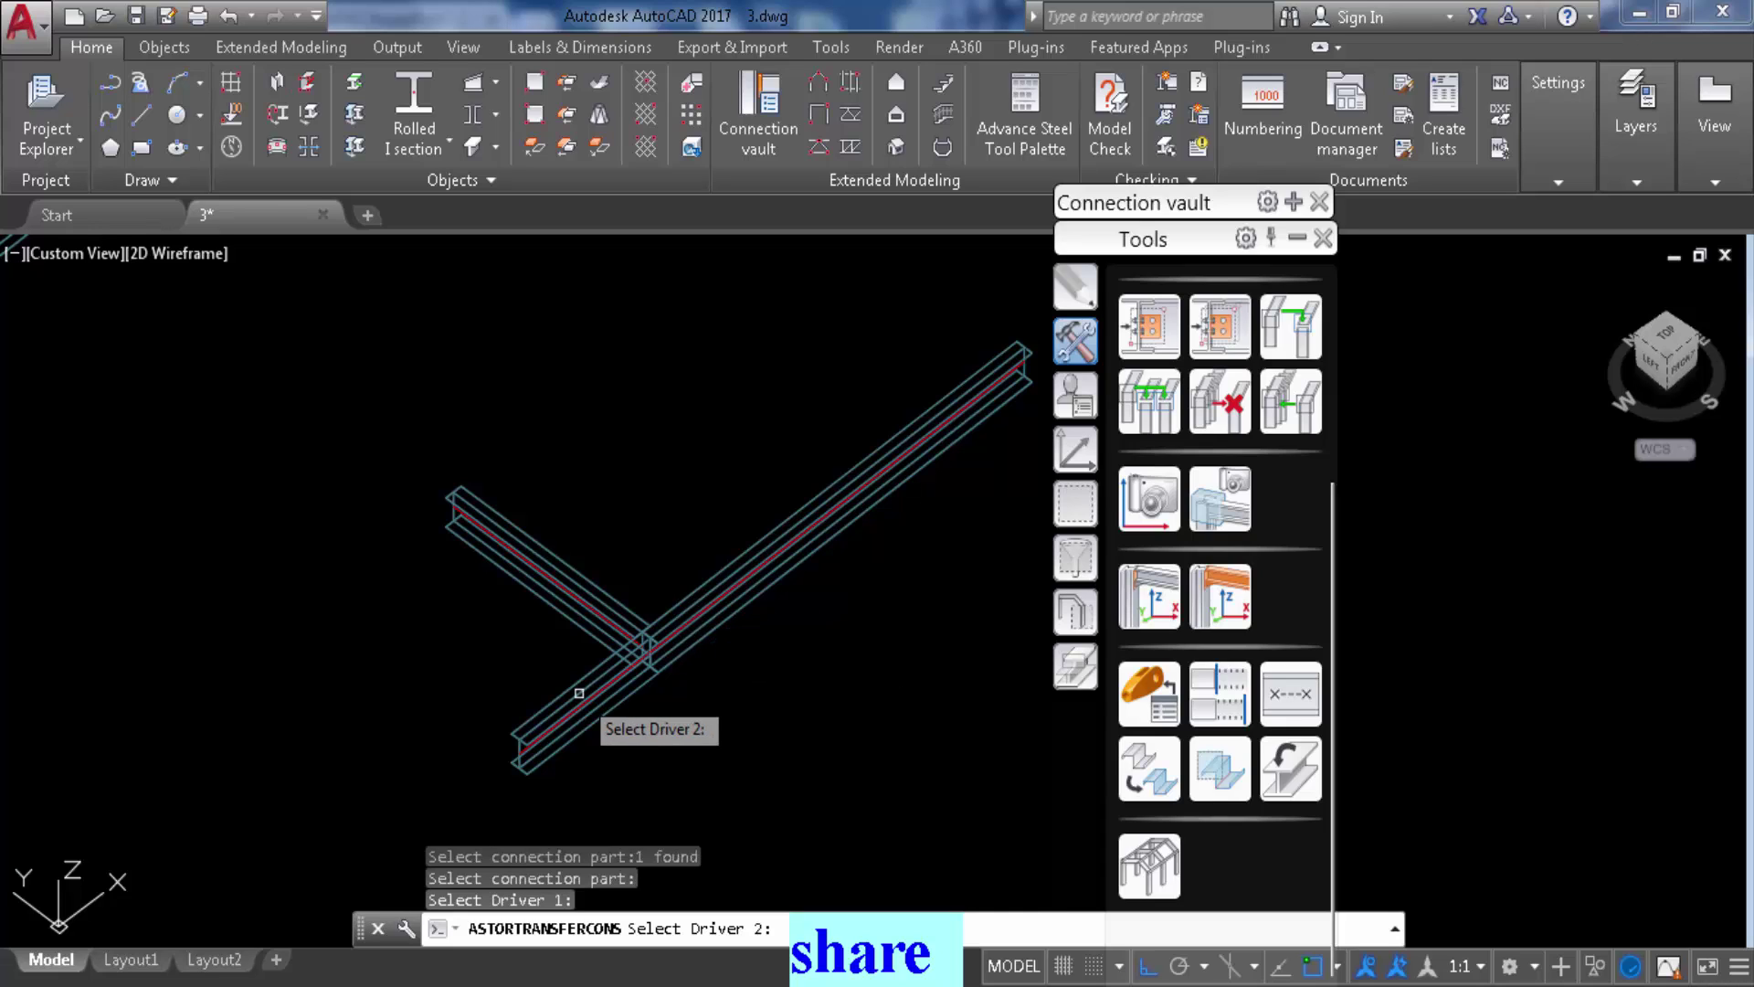
{"action": "left_click", "coordinate": [567, 576]}
{"action": "key", "text": "Return"}
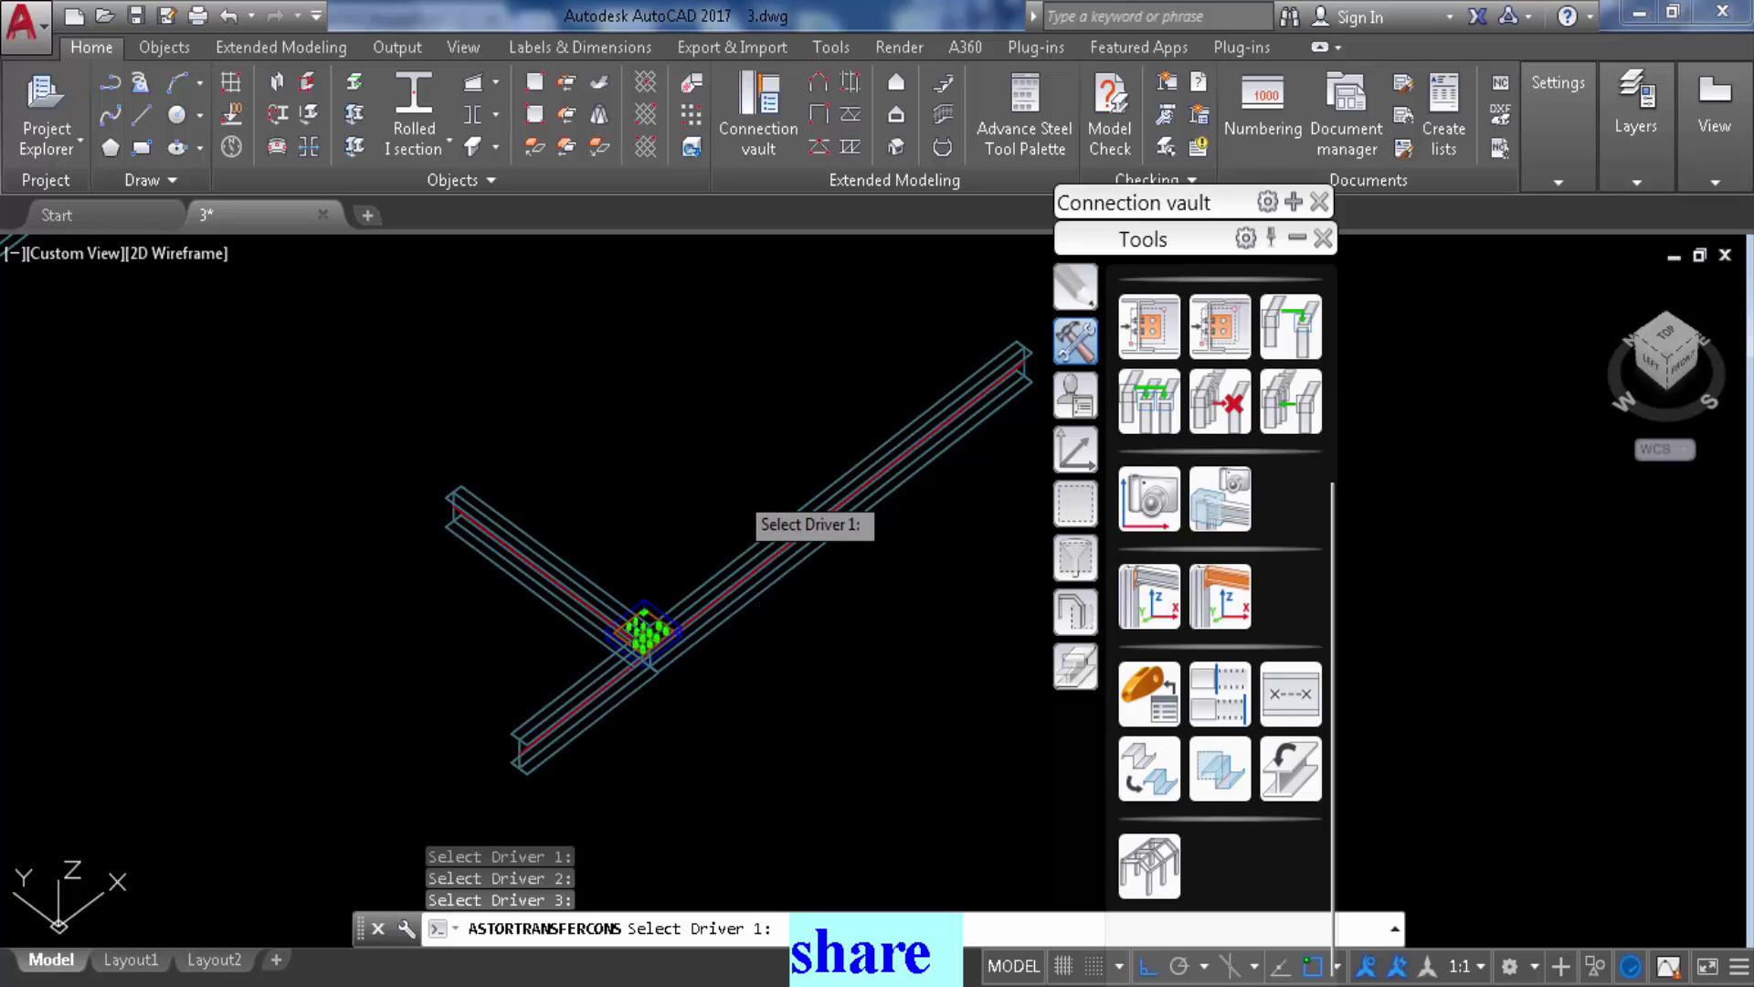
{"action": "right_click", "coordinate": [725, 512]}
Examine the original and modified plate connections on the first two beam sets and compare their bolts
{"action": "scroll", "coordinate": [724, 540], "scroll_direction": "up", "scroll_amount": 2}
{"action": "middle_click_drag", "start_coordinate": [743, 646], "coordinate": [744, 768]}
{"action": "scroll", "coordinate": [736, 576], "scroll_direction": "down", "scroll_amount": 8}
{"action": "scroll", "coordinate": [728, 601], "scroll_direction": "up", "scroll_amount": 7}
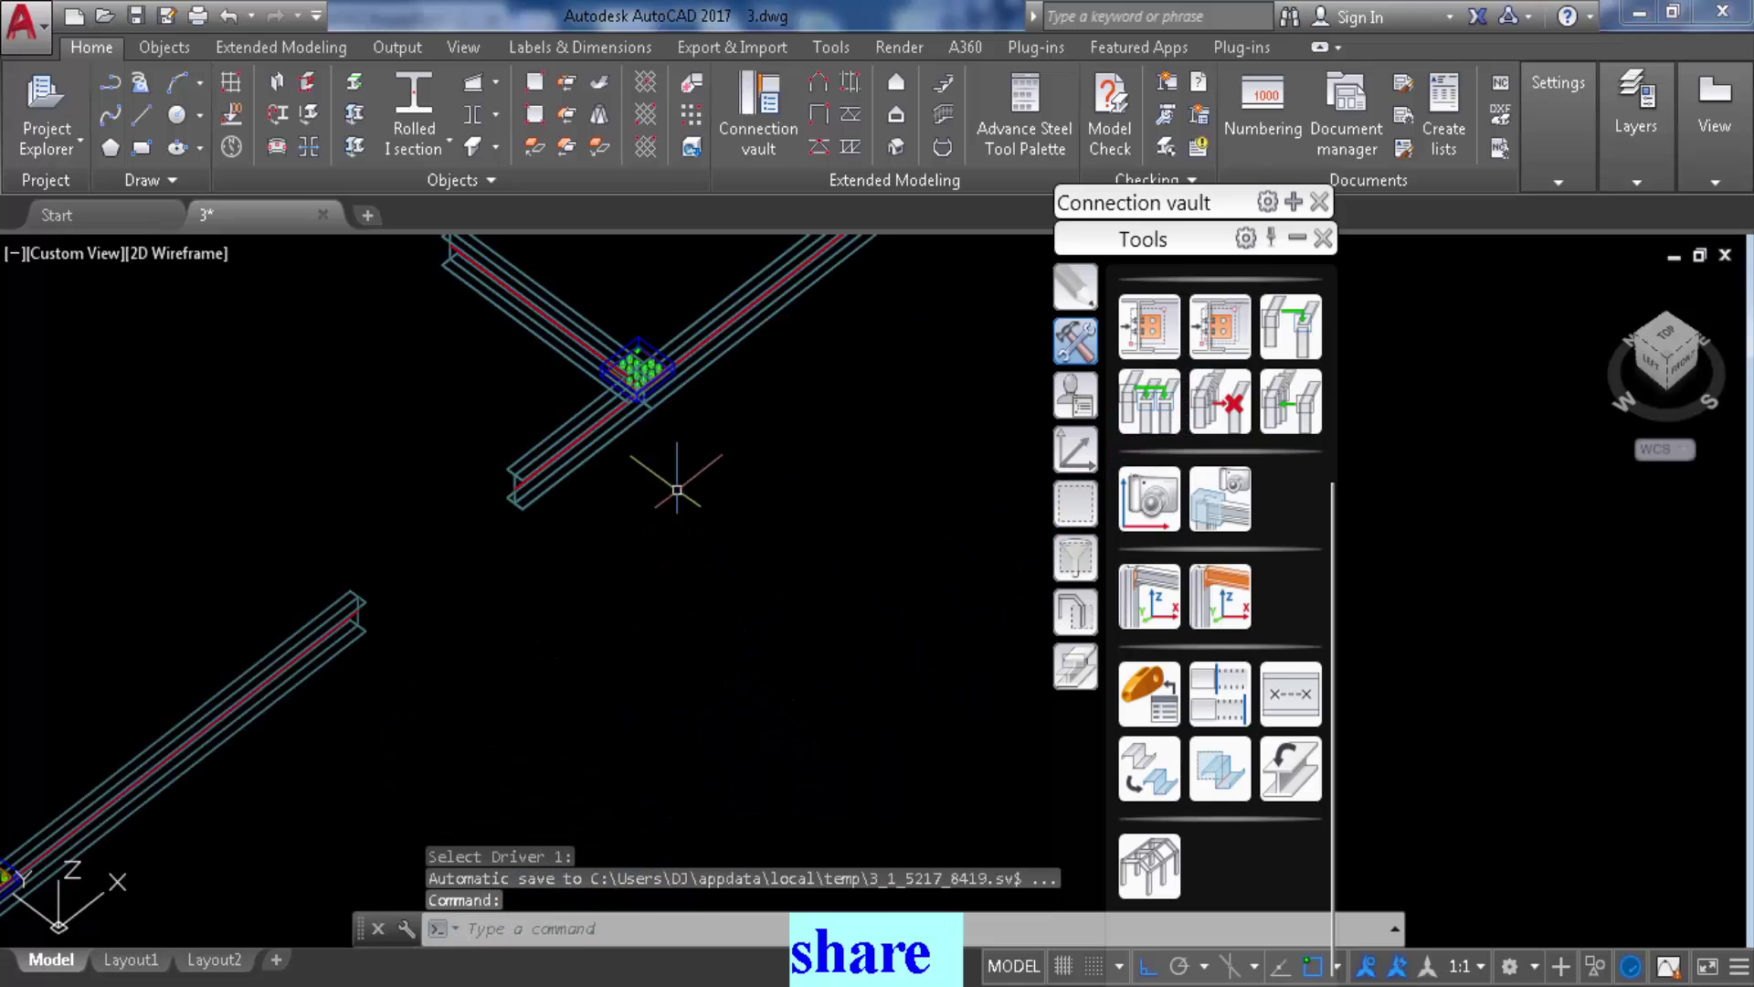
{"action": "scroll", "coordinate": [658, 400], "scroll_direction": "up", "scroll_amount": 4}
{"action": "scroll", "coordinate": [670, 356], "scroll_direction": "down", "scroll_amount": 4}
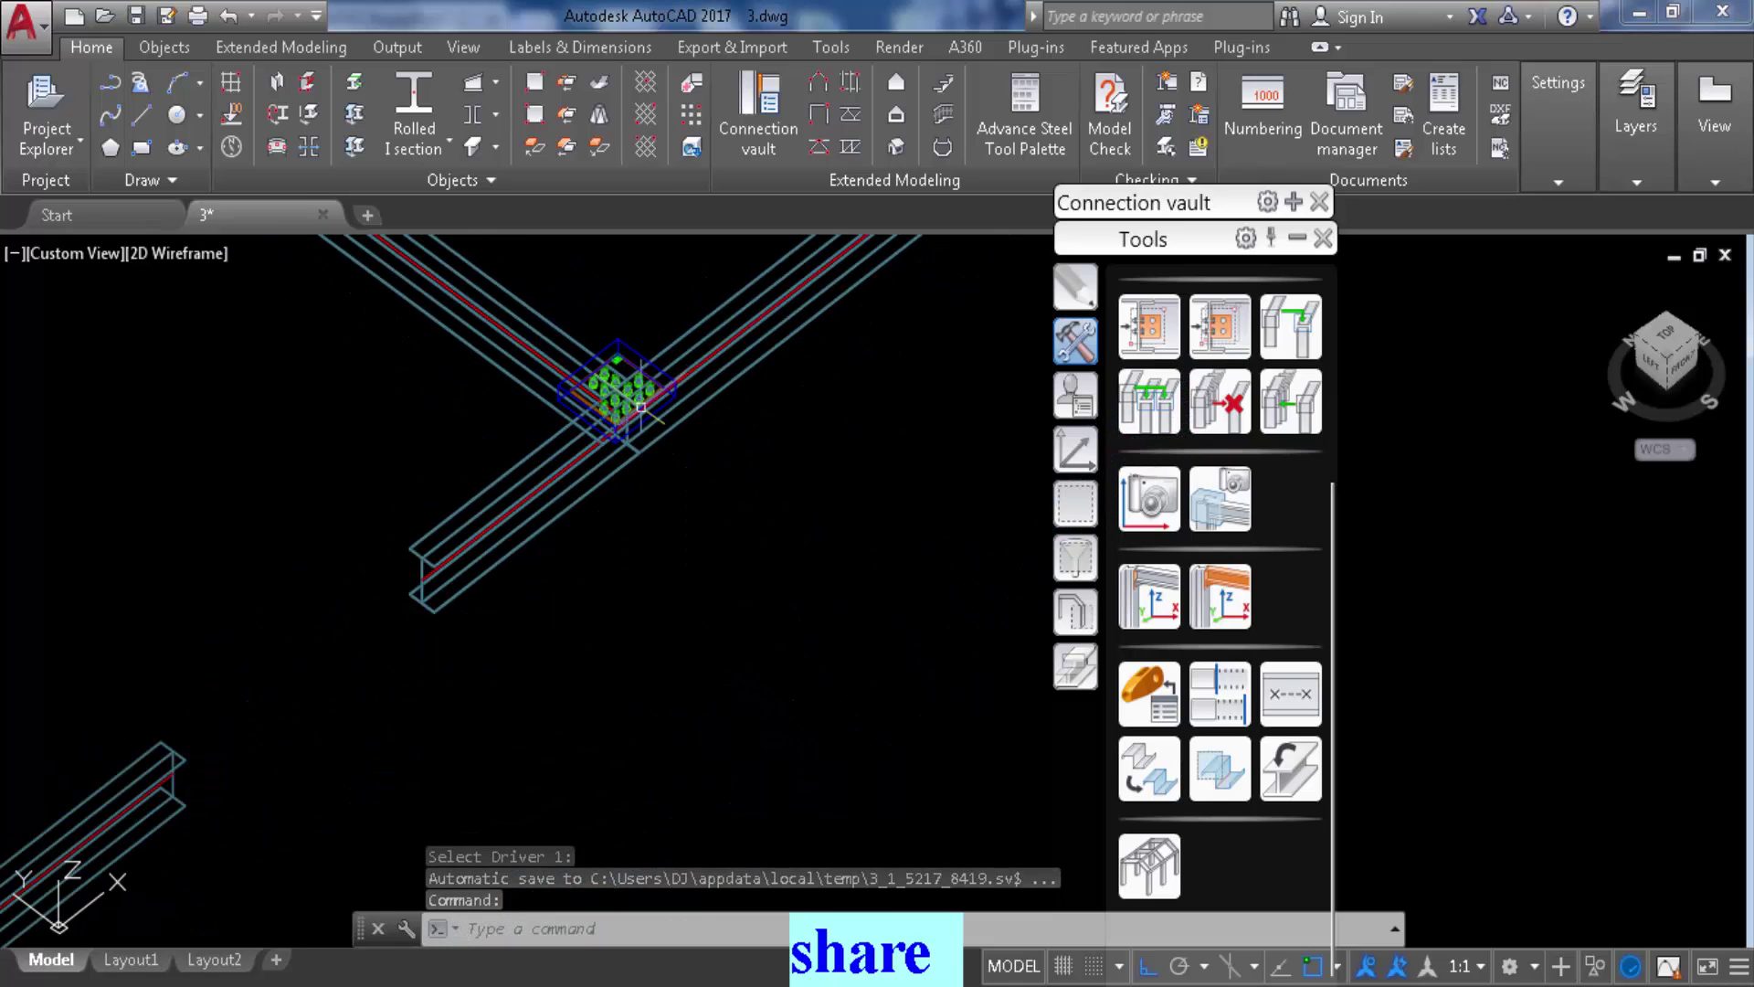
{"action": "scroll", "coordinate": [722, 557], "scroll_direction": "down", "scroll_amount": 4}
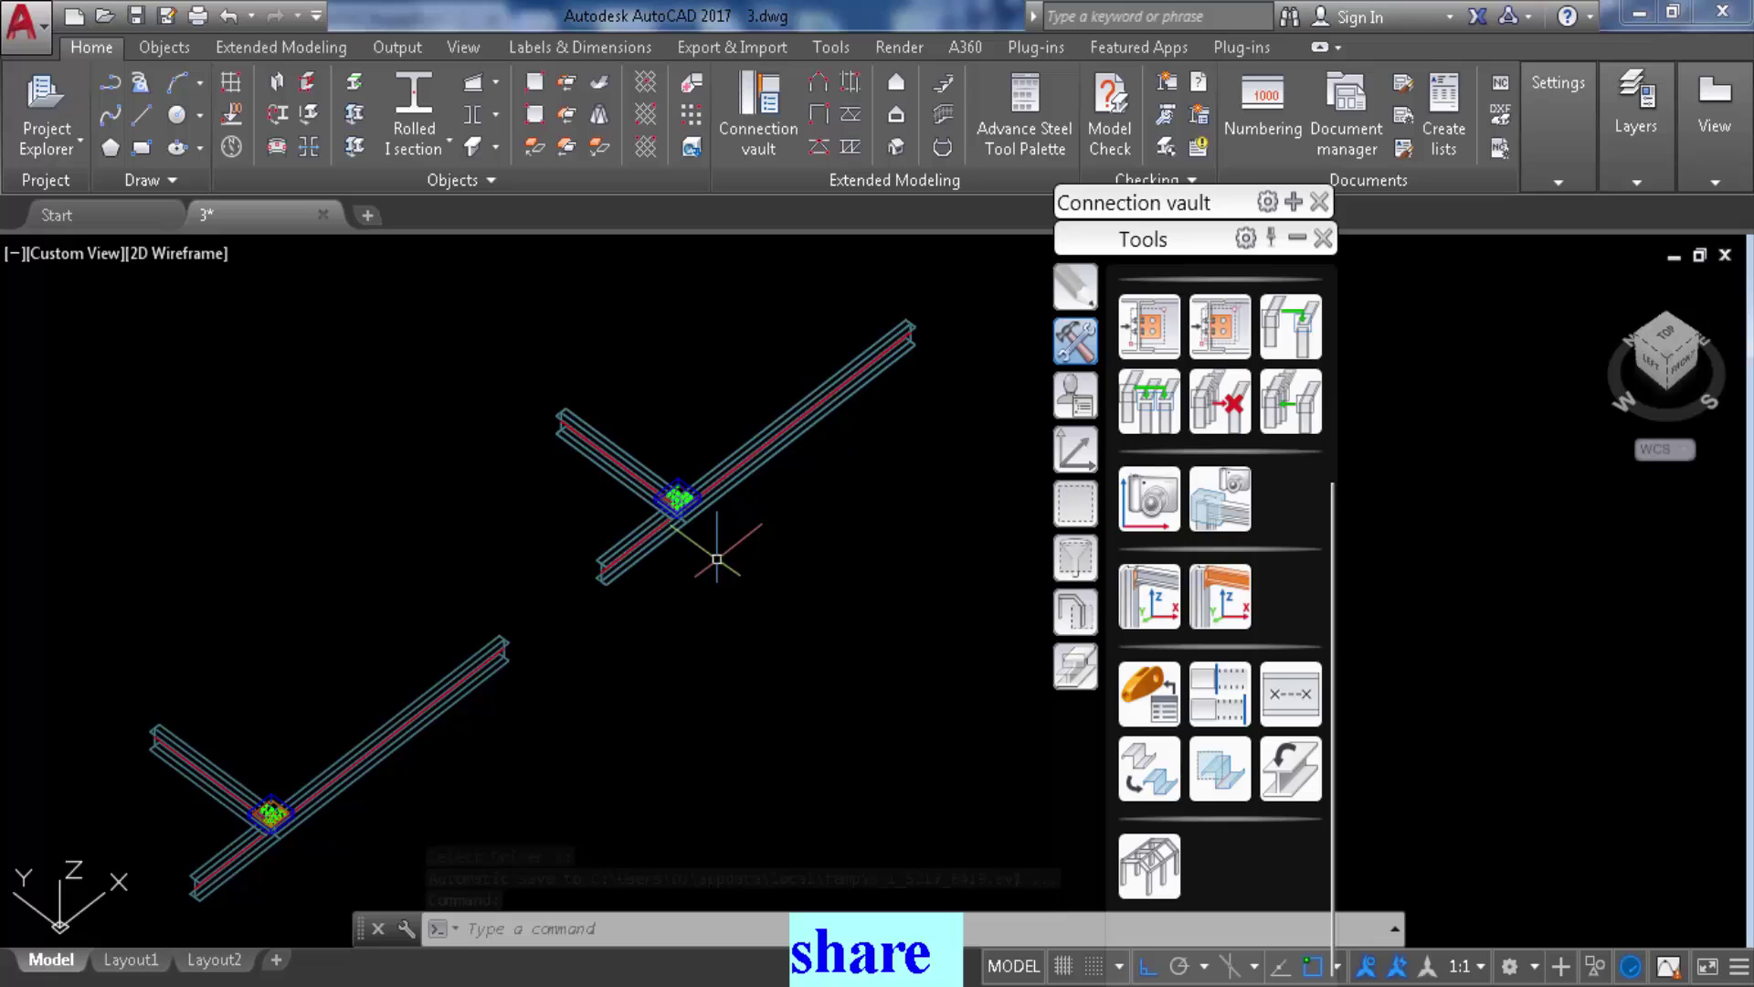
{"action": "middle_click_drag", "start_coordinate": [717, 490], "coordinate": [757, 437]}
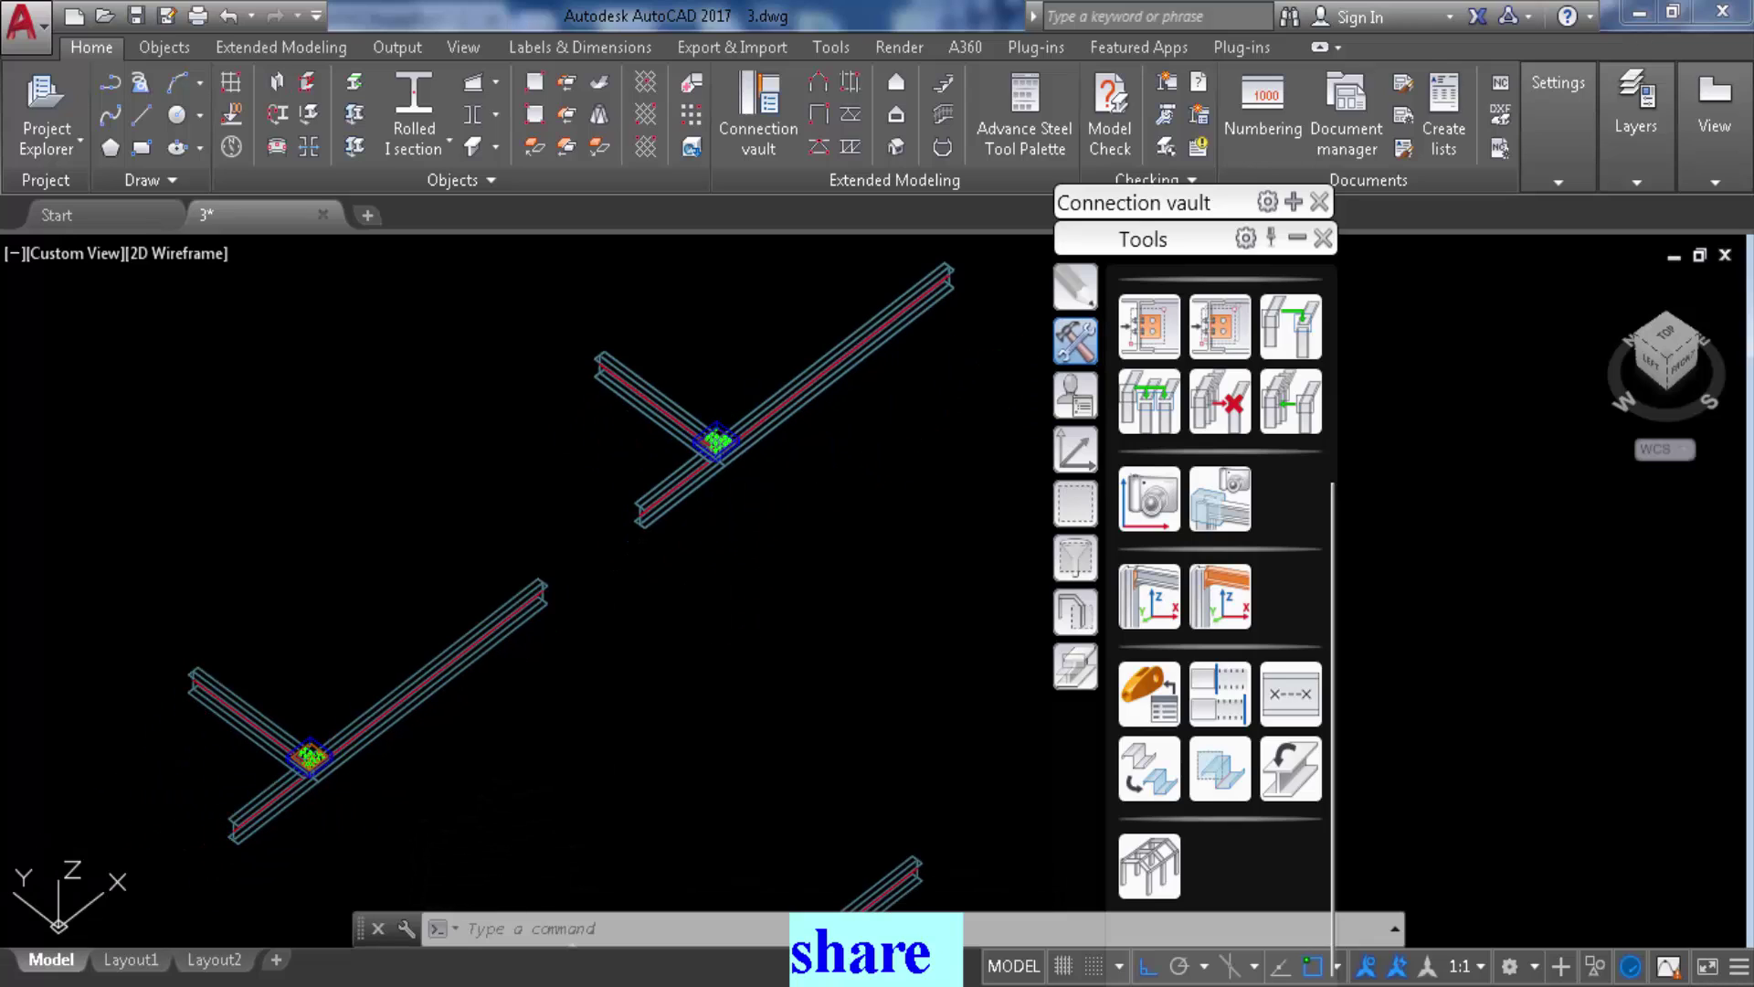
{"action": "scroll", "coordinate": [1162, 329], "scroll_direction": "up", "scroll_amount": 5}
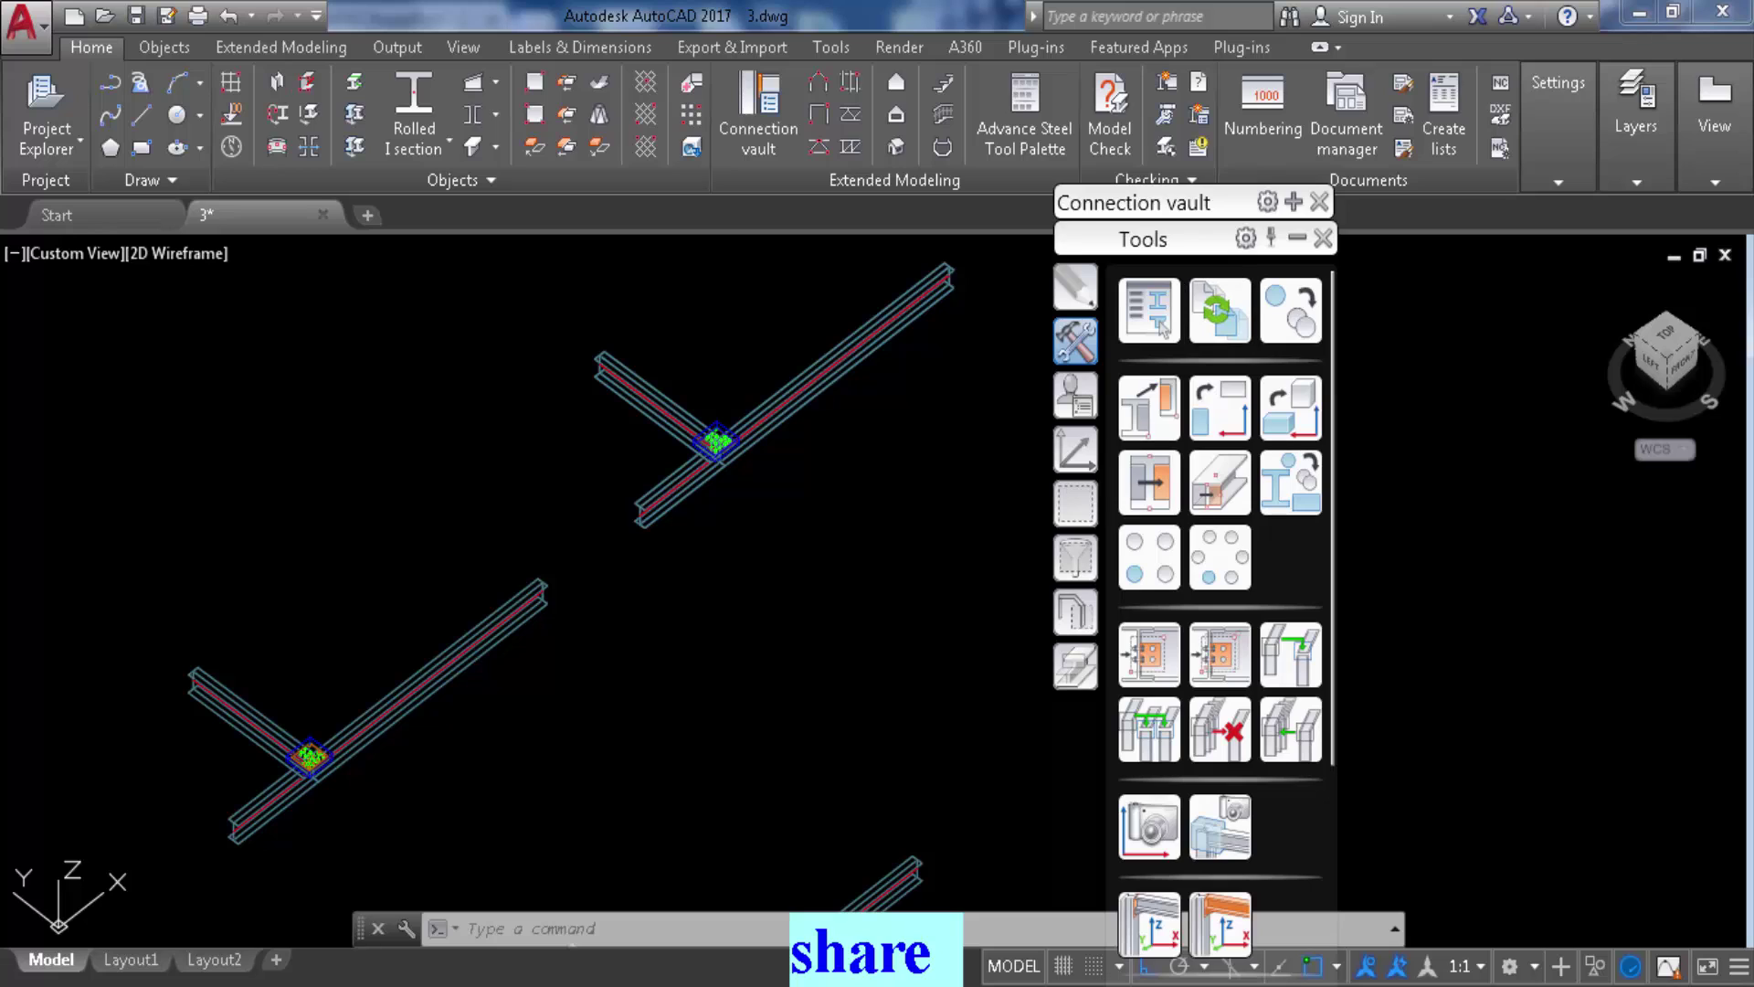
{"action": "left_click", "coordinate": [1076, 395]}
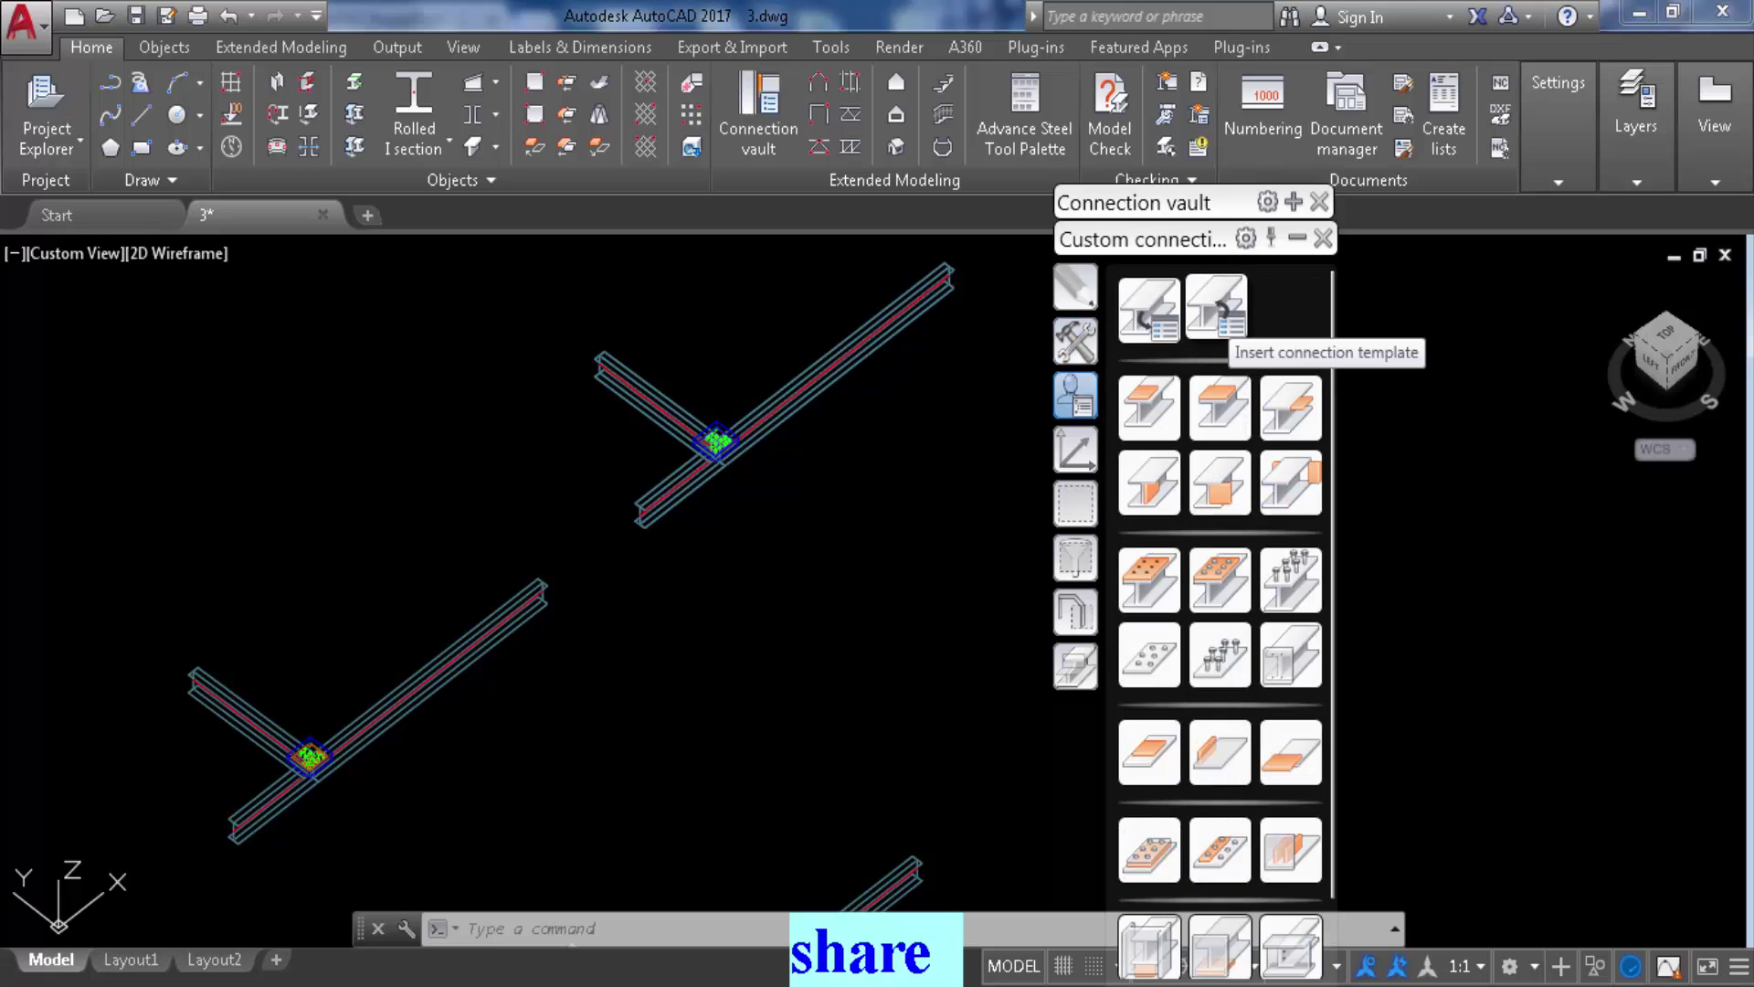
{"action": "scroll", "coordinate": [314, 751], "scroll_direction": "up", "scroll_amount": 5}
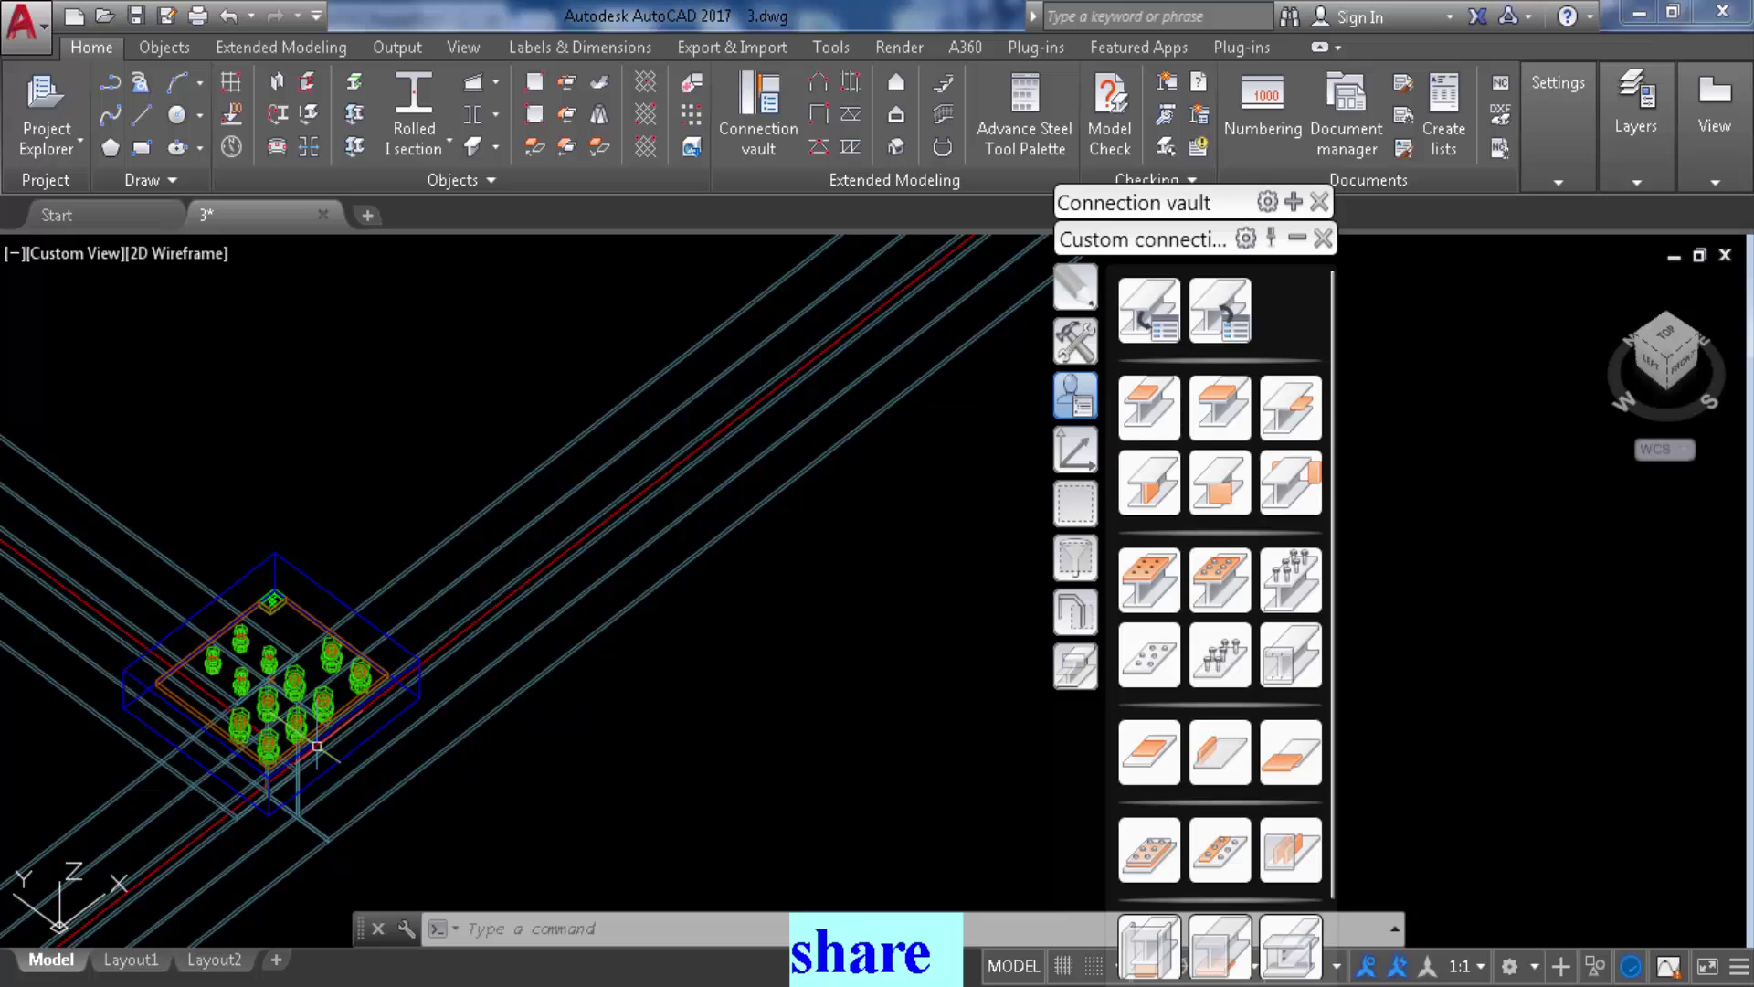
{"action": "scroll", "coordinate": [352, 728], "scroll_direction": "down", "scroll_amount": 5}
{"action": "middle_click_drag", "start_coordinate": [404, 624], "coordinate": [484, 310]}
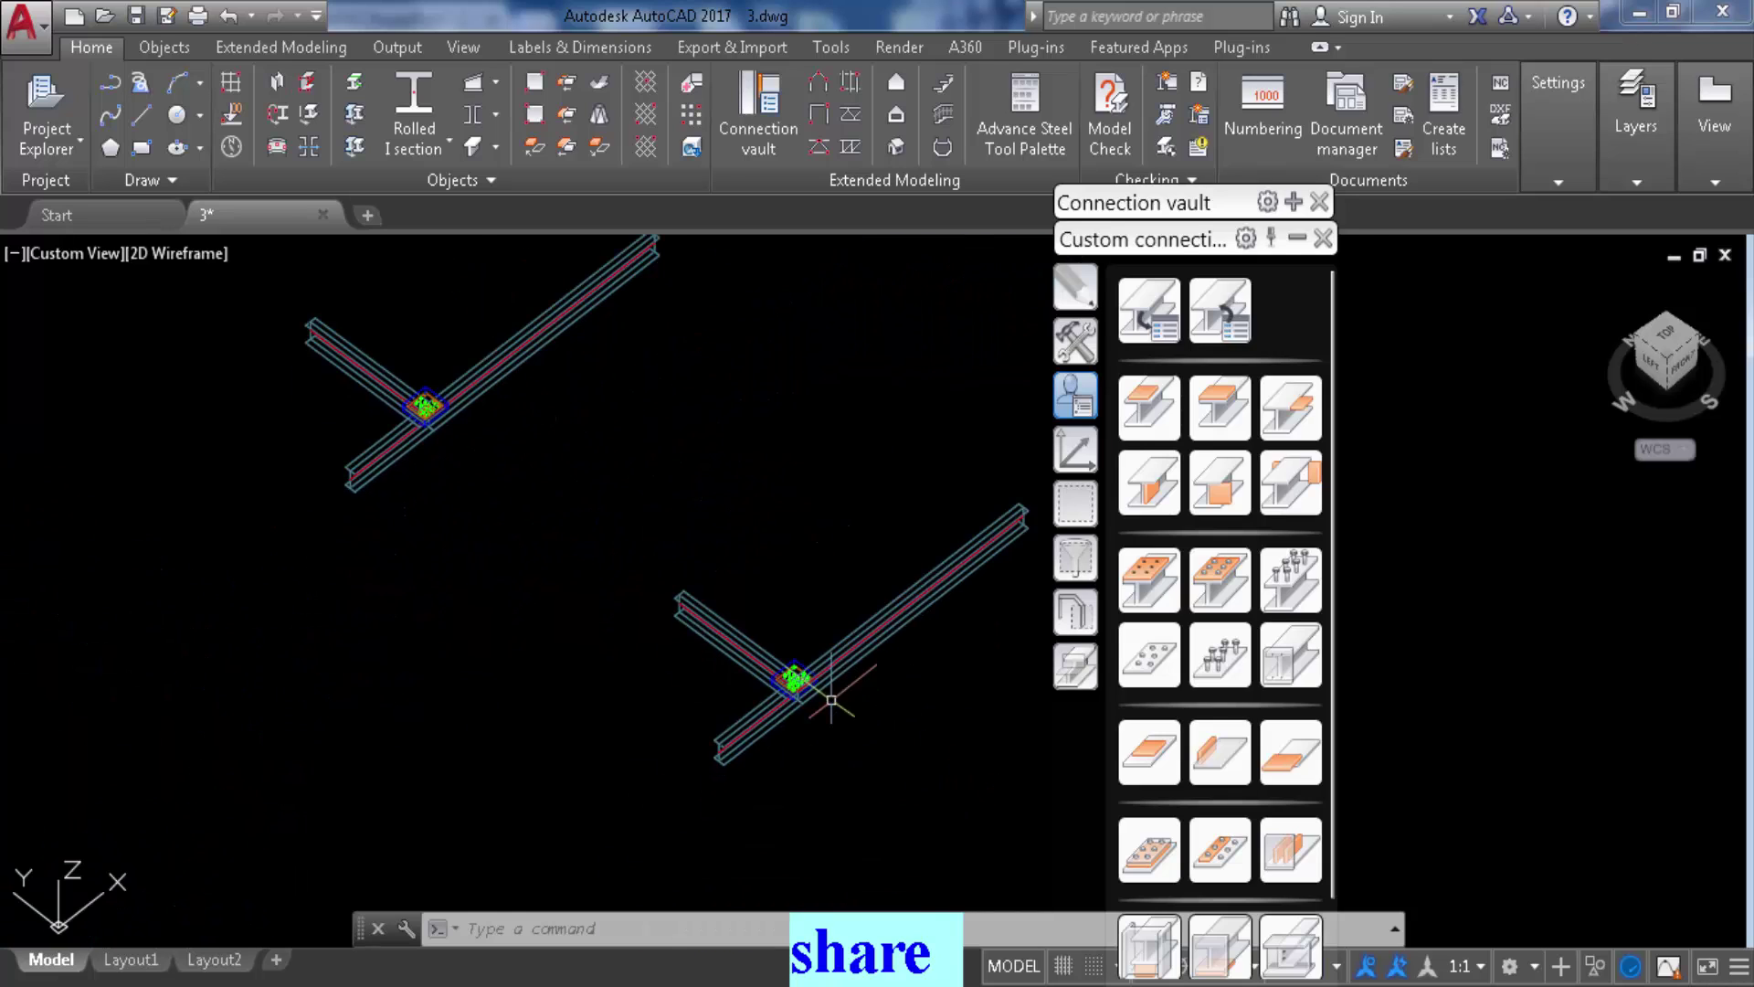
Allow object modification for the user template connection on the third beam set
{"action": "scroll", "coordinate": [831, 700], "scroll_direction": "up", "scroll_amount": 4}
{"action": "left_click", "coordinate": [694, 575]}
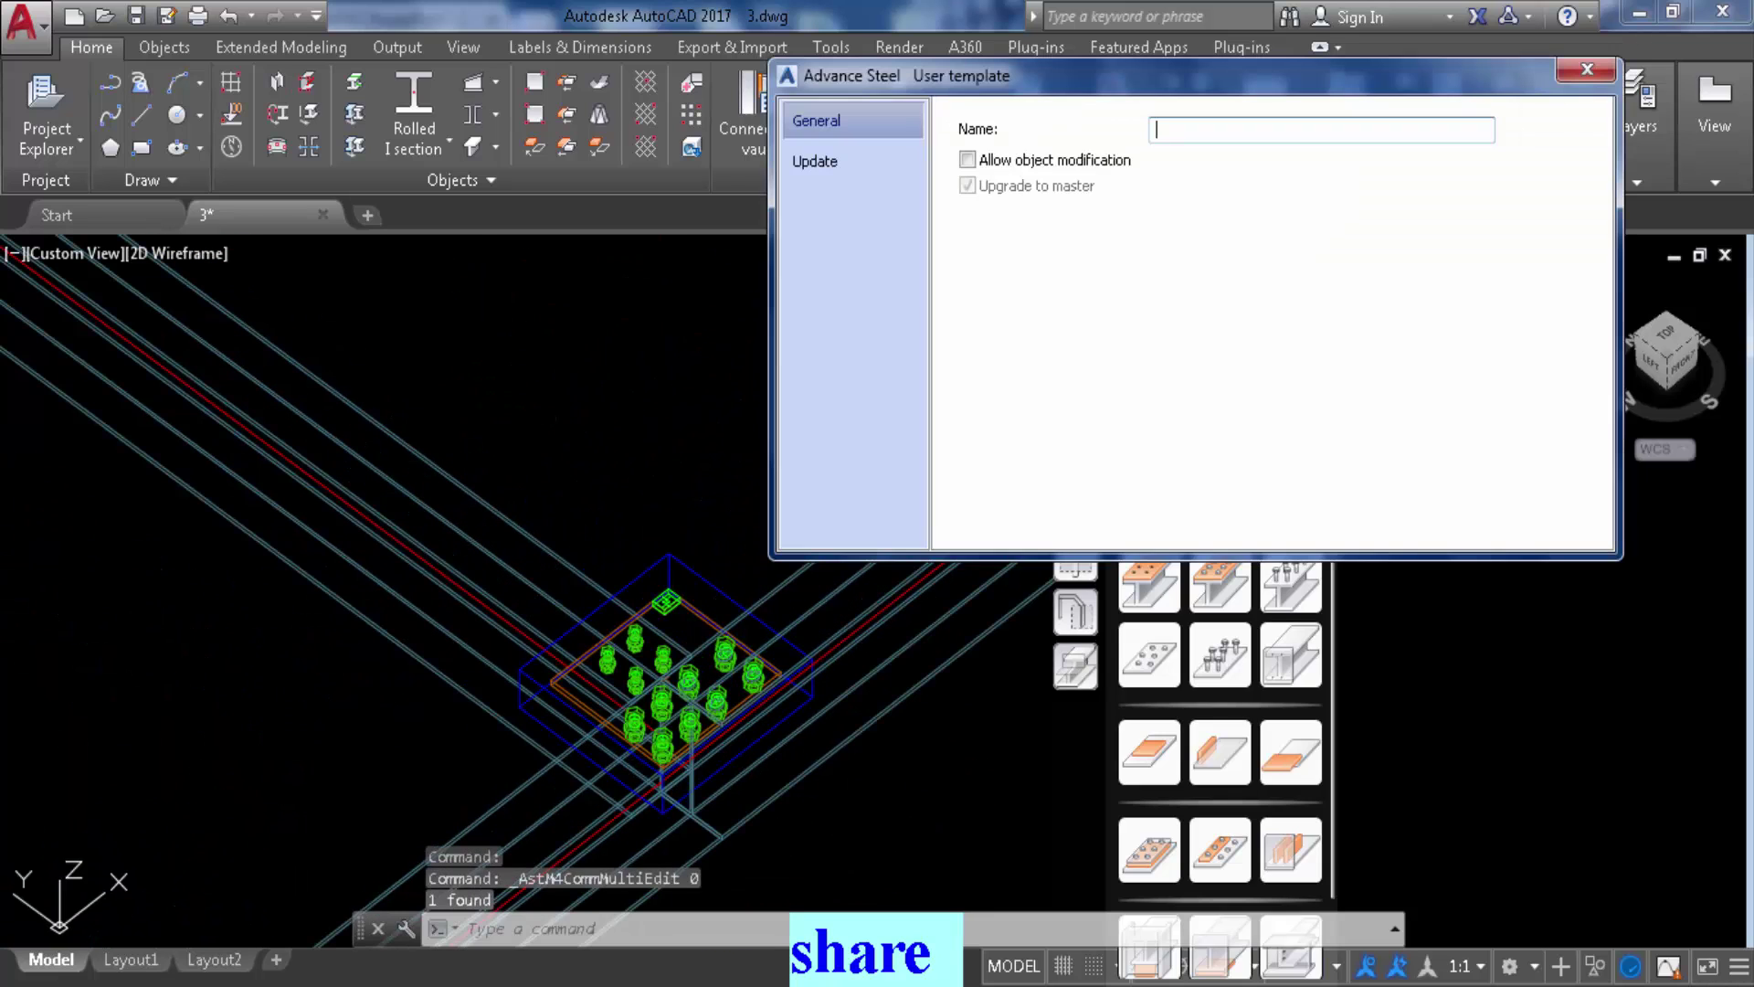
{"action": "left_click", "coordinate": [967, 160]}
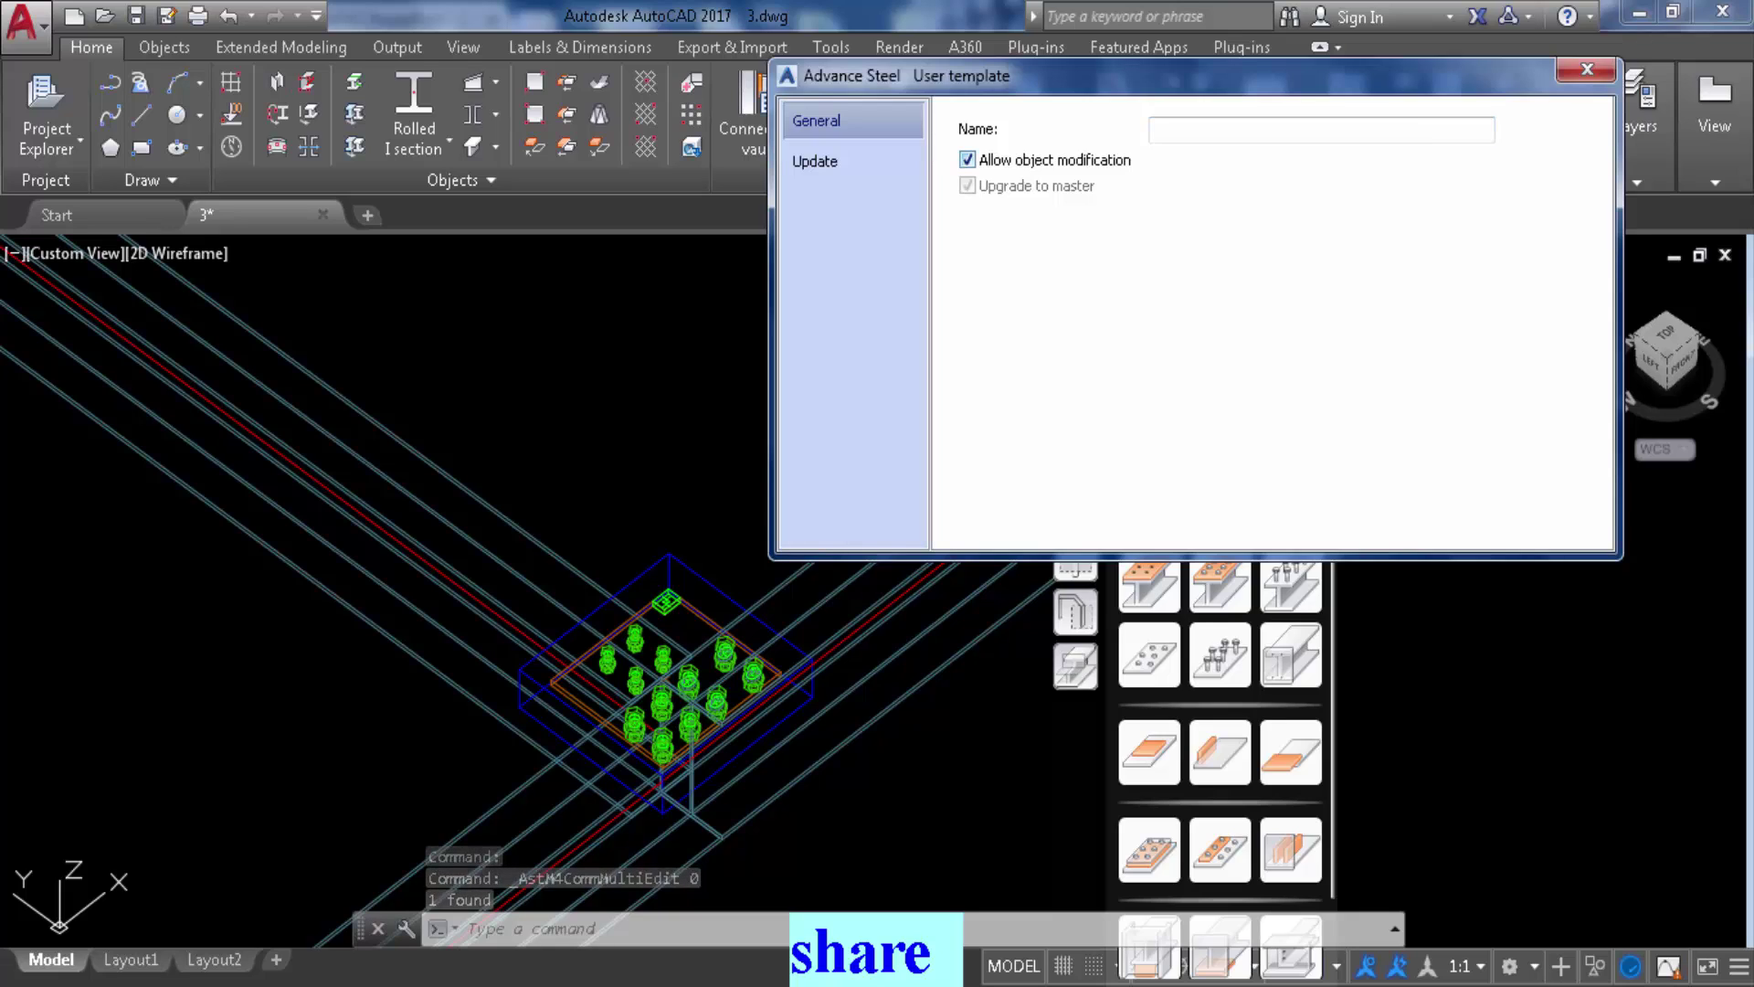
{"action": "left_click", "coordinate": [1642, 126]}
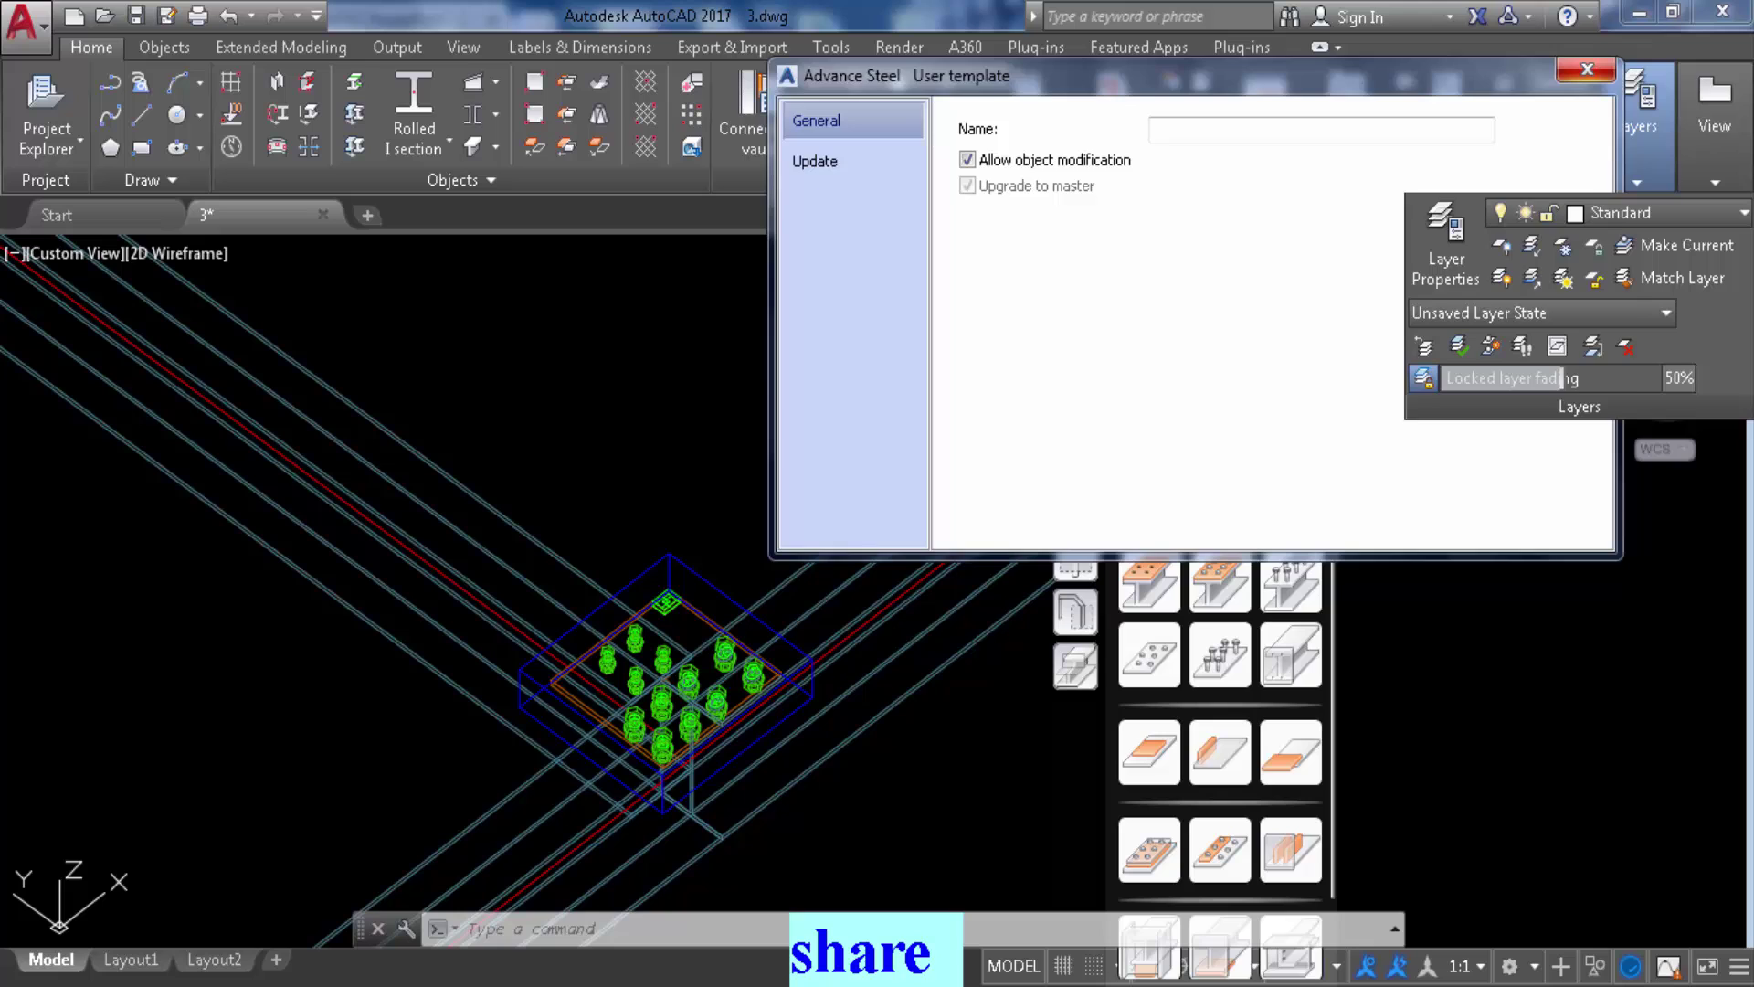
{"action": "left_click", "coordinate": [1587, 69]}
{"action": "scroll", "coordinate": [689, 352], "scroll_direction": "down", "scroll_amount": 10}
{"action": "scroll", "coordinate": [669, 354], "scroll_direction": "up", "scroll_amount": 6}
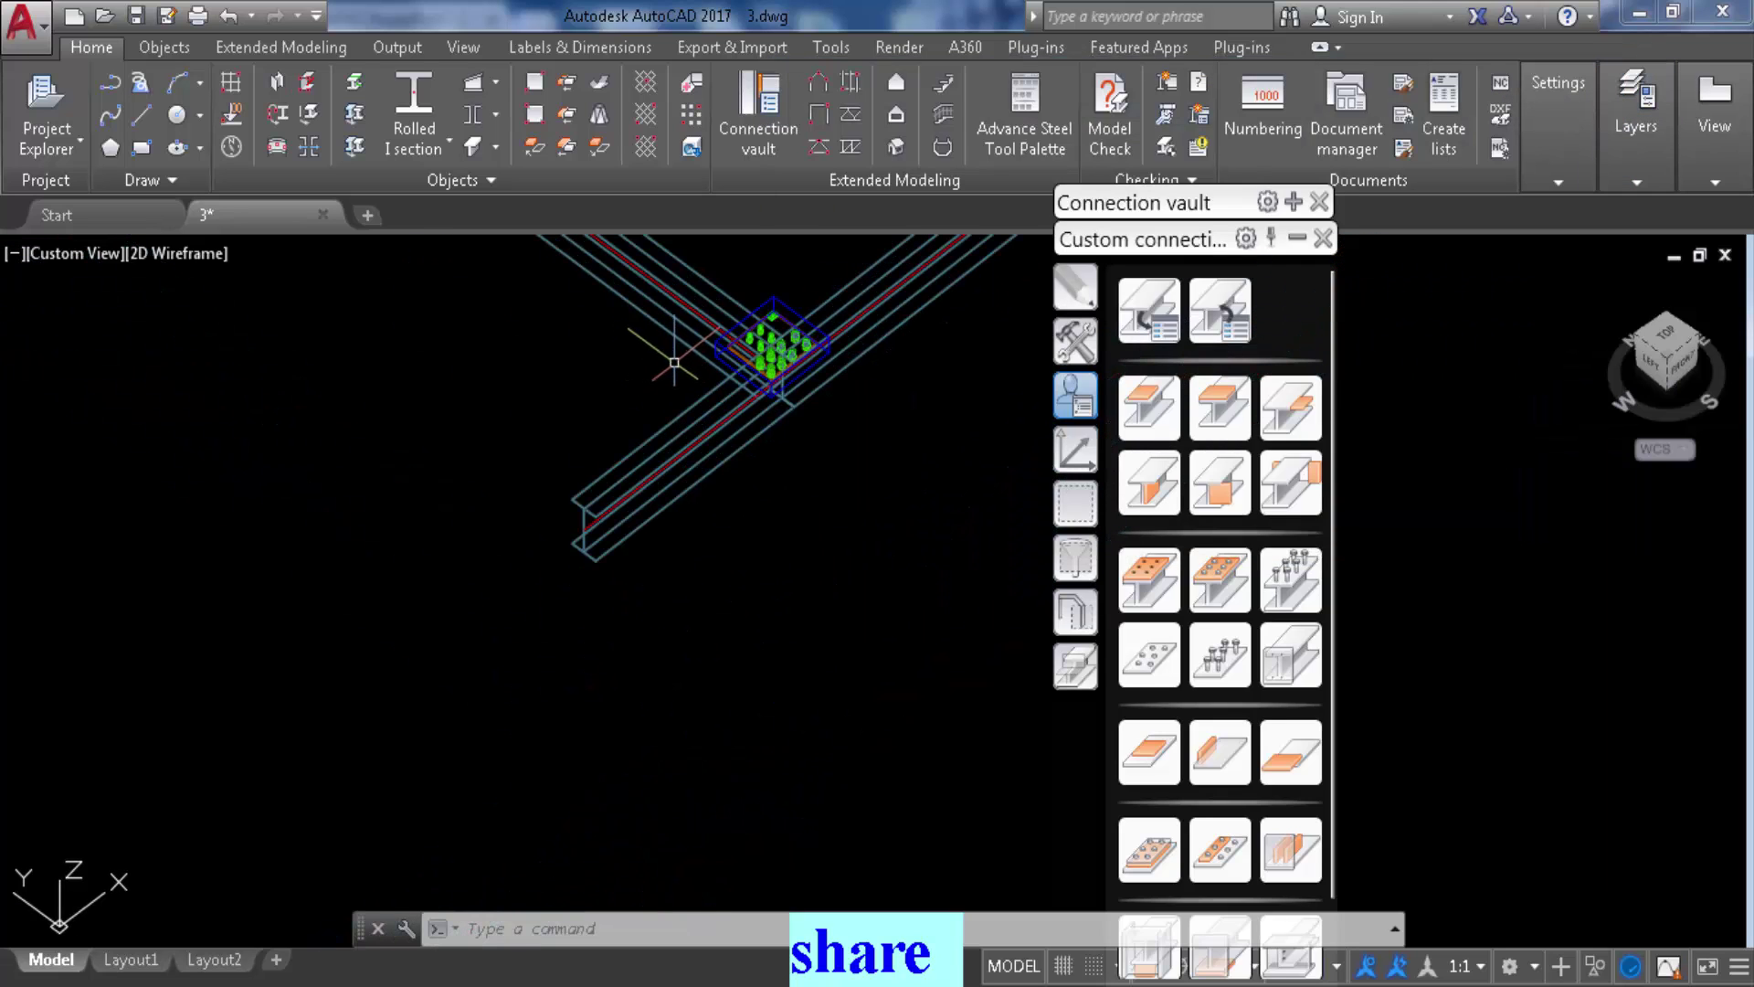
{"action": "mouse_move", "coordinate": [496, 449]}
{"action": "middle_mouse_down"}
{"action": "mouse_move", "coordinate": [348, 525]}
{"action": "mouse_move", "coordinate": [268, 530]}
{"action": "middle_mouse_up"}
{"action": "middle_click_drag", "start_coordinate": [517, 575], "coordinate": [446, 584], "text": "shift"}
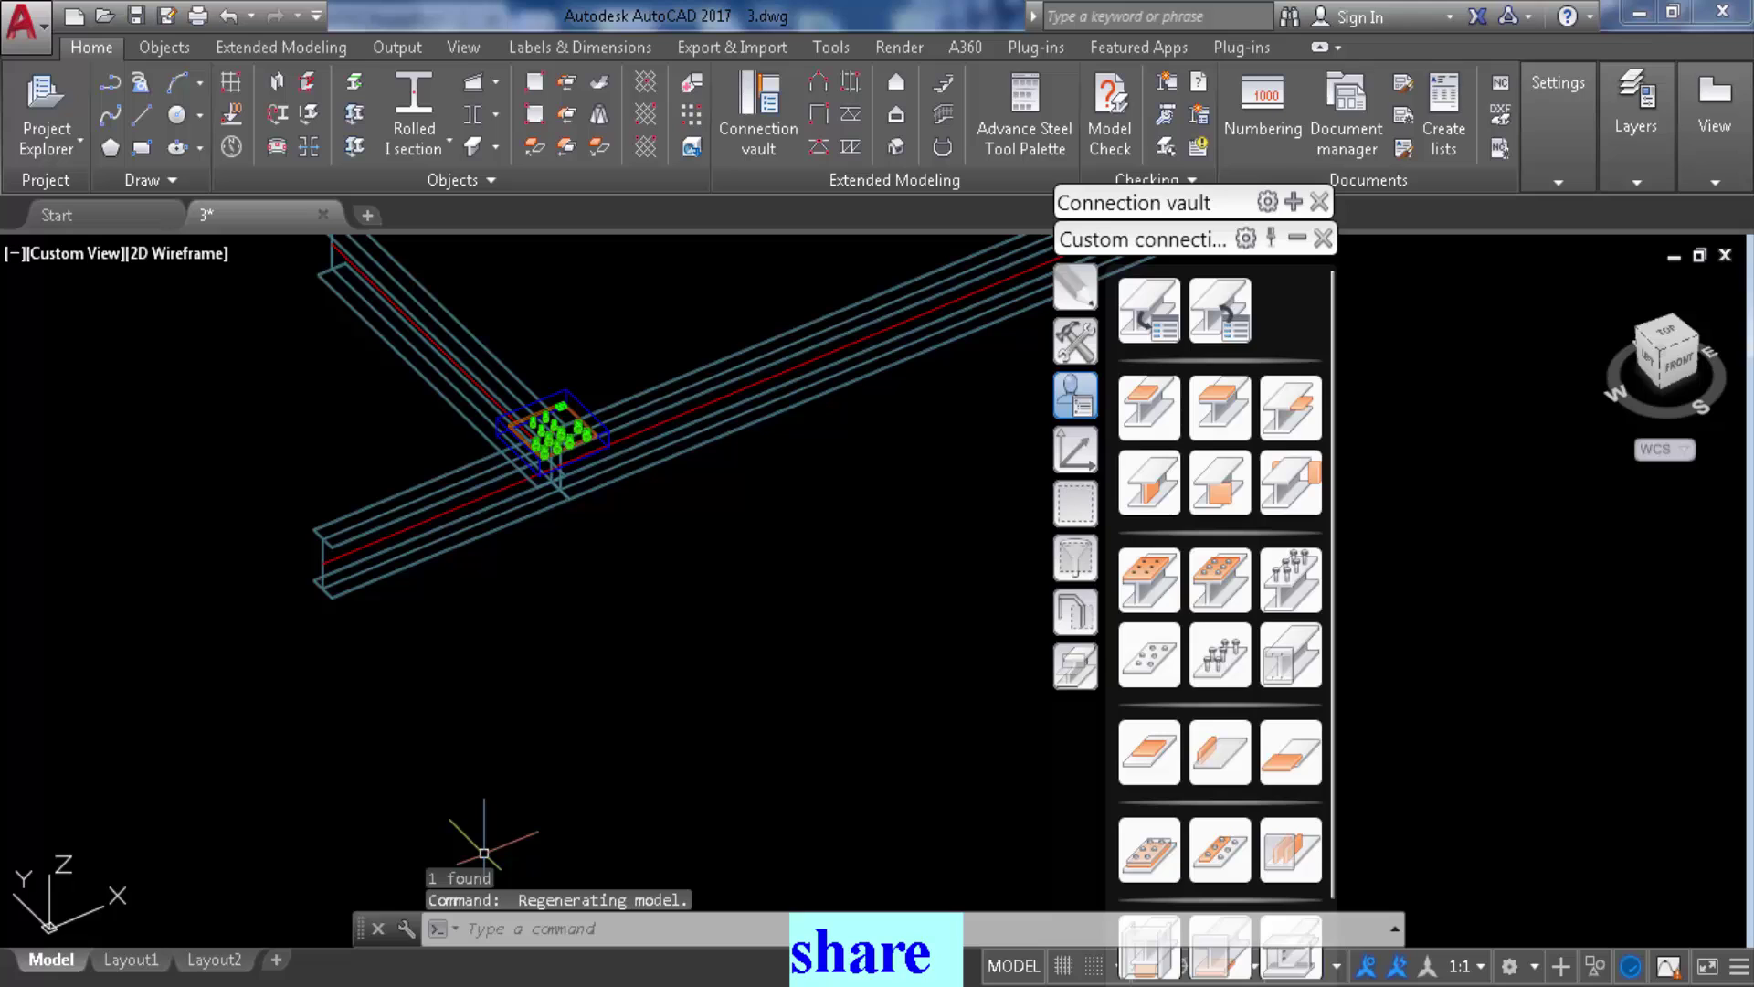
Switch to the browser and review the GRAITEC PowerPack page on castellated beams, including its catalog and user-defined section options
{"action": "left_click", "coordinate": [193, 985]}
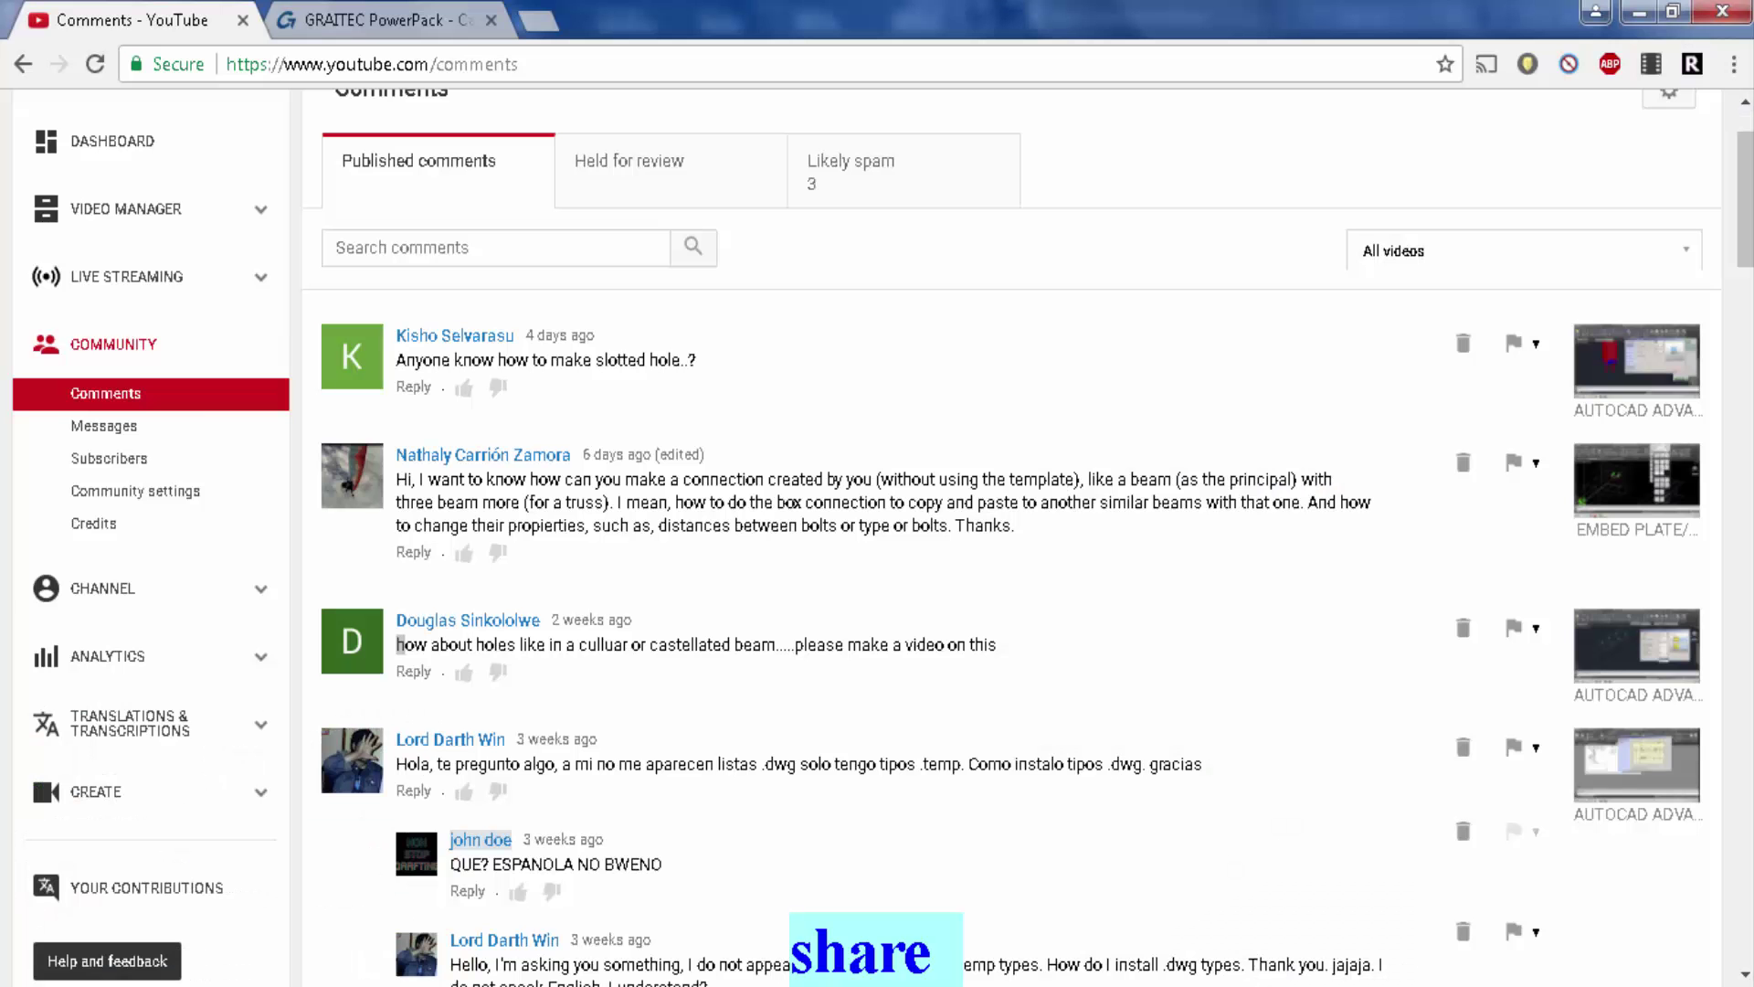
{"action": "left_click", "coordinate": [388, 20]}
{"action": "scroll", "coordinate": [868, 567], "scroll_direction": "down", "scroll_amount": 5}
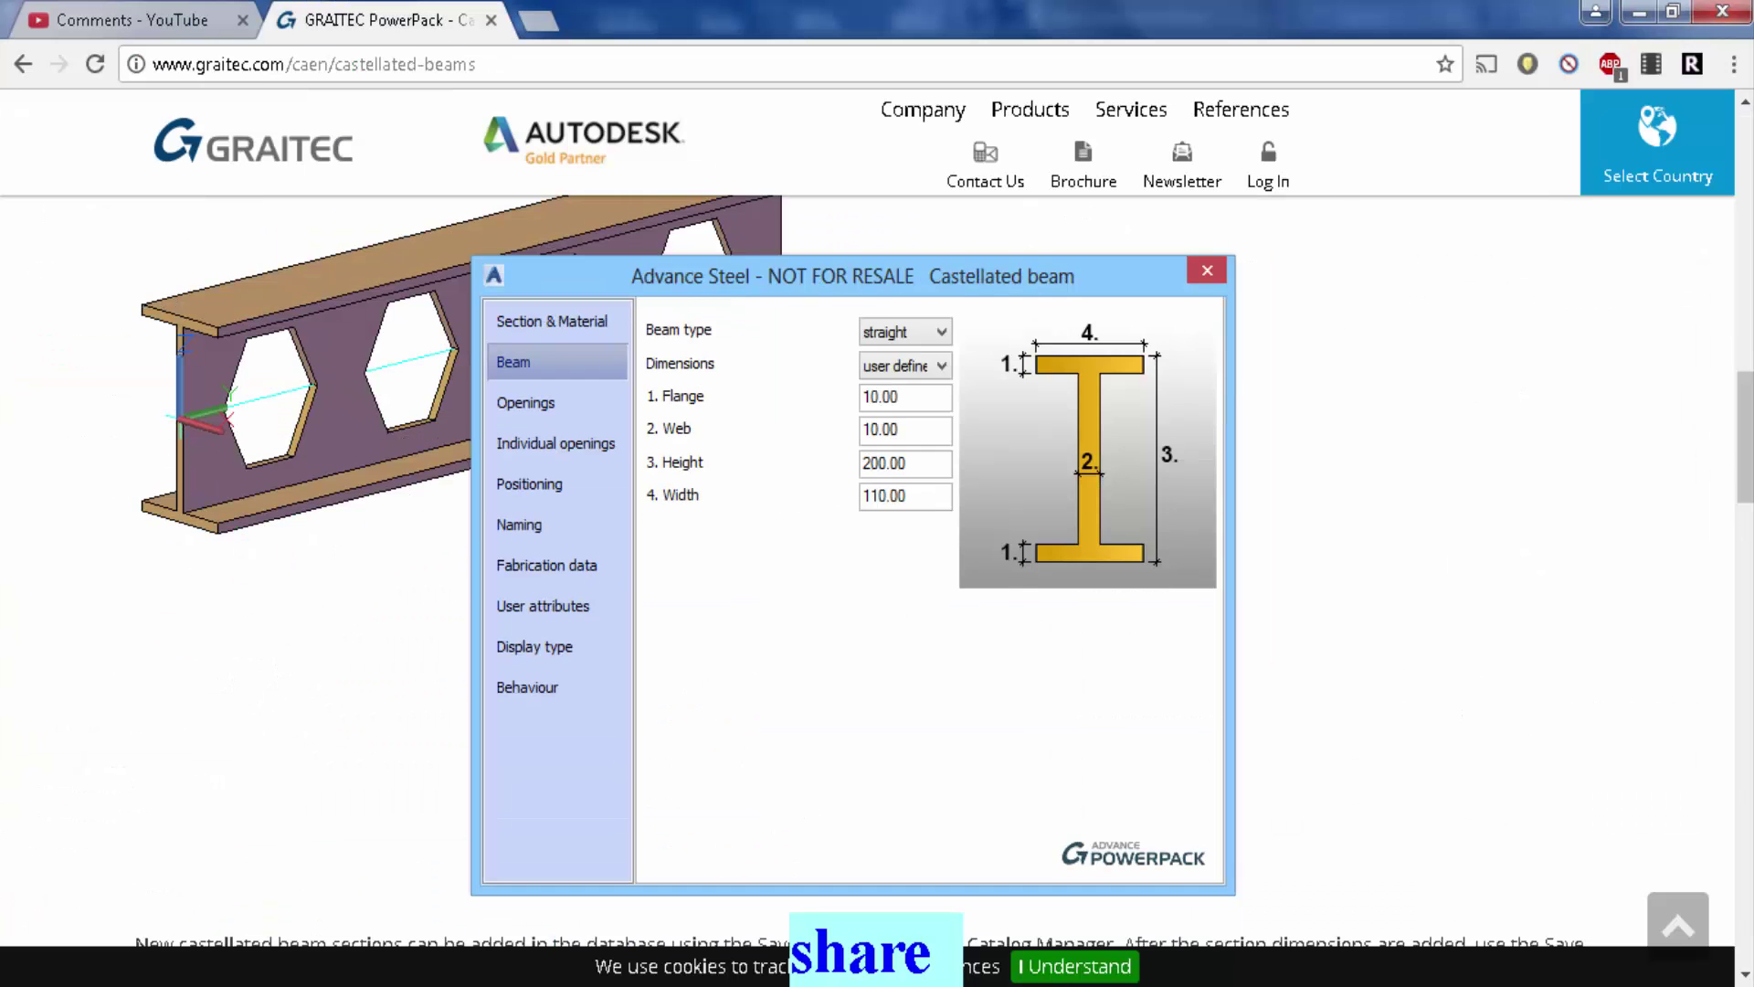
{"action": "scroll", "coordinate": [868, 567], "scroll_direction": "up", "scroll_amount": 6}
{"action": "scroll", "coordinate": [877, 548], "scroll_direction": "up", "scroll_amount": 3}
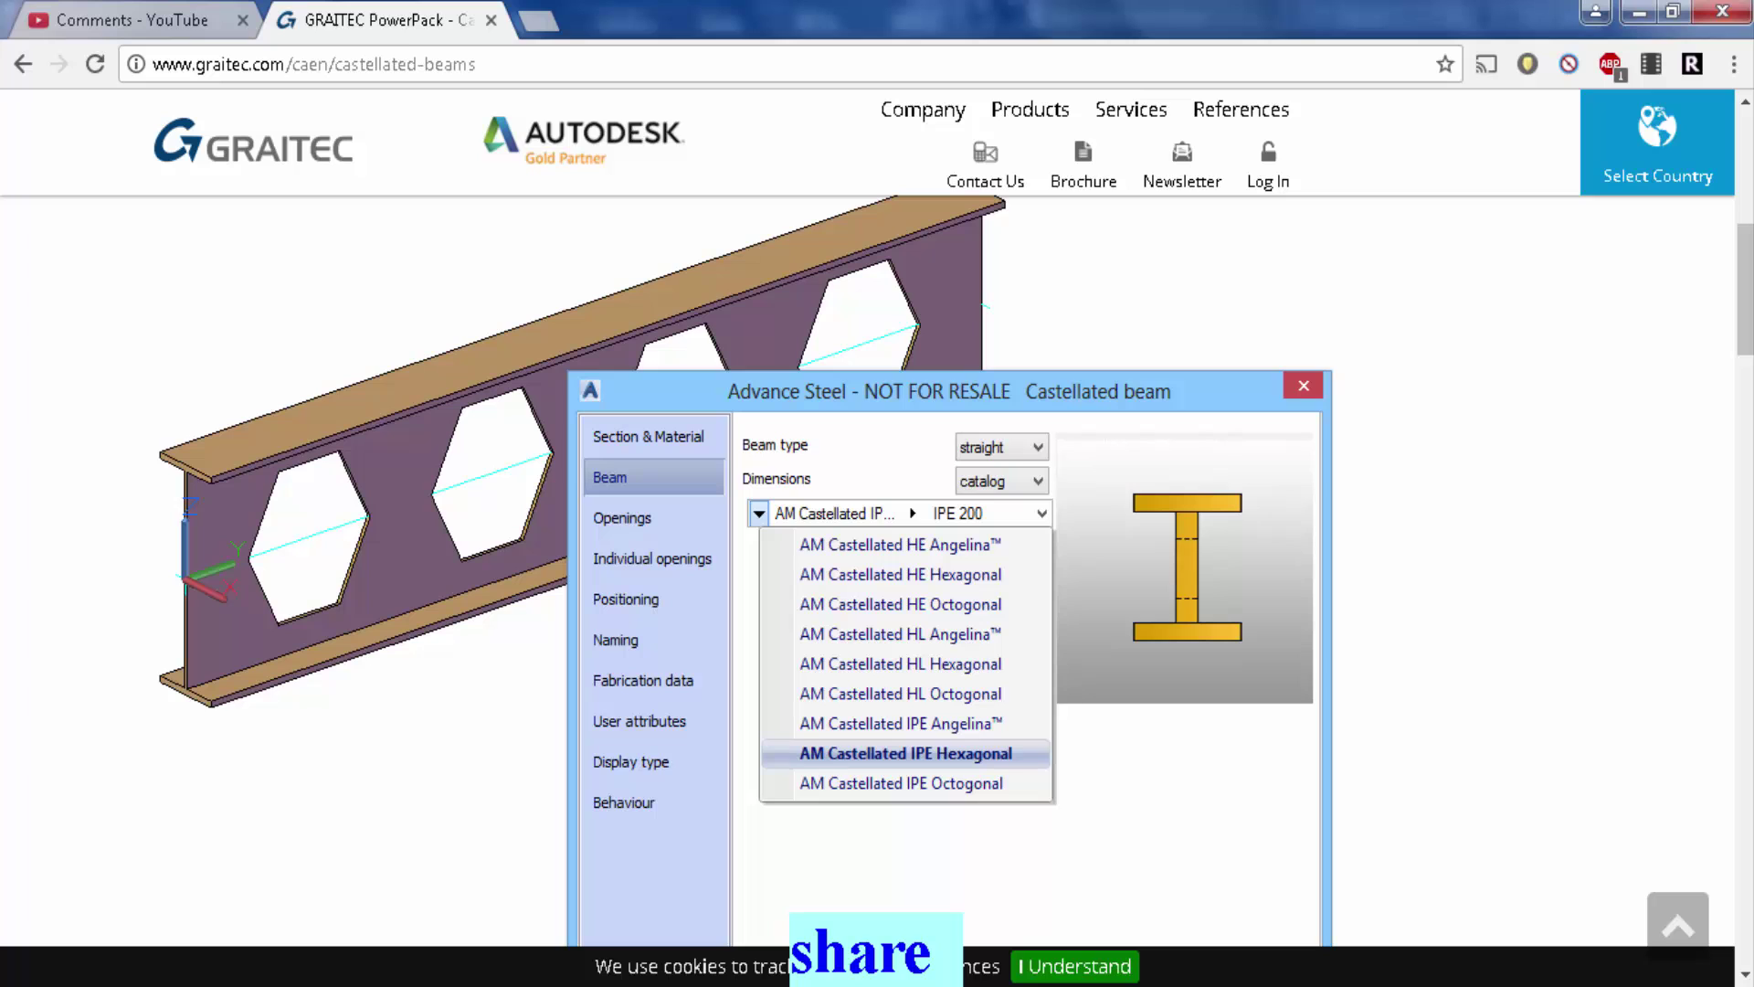
{"action": "scroll", "coordinate": [878, 549], "scroll_direction": "down", "scroll_amount": 1}
{"action": "scroll", "coordinate": [877, 549], "scroll_direction": "up", "scroll_amount": 4}
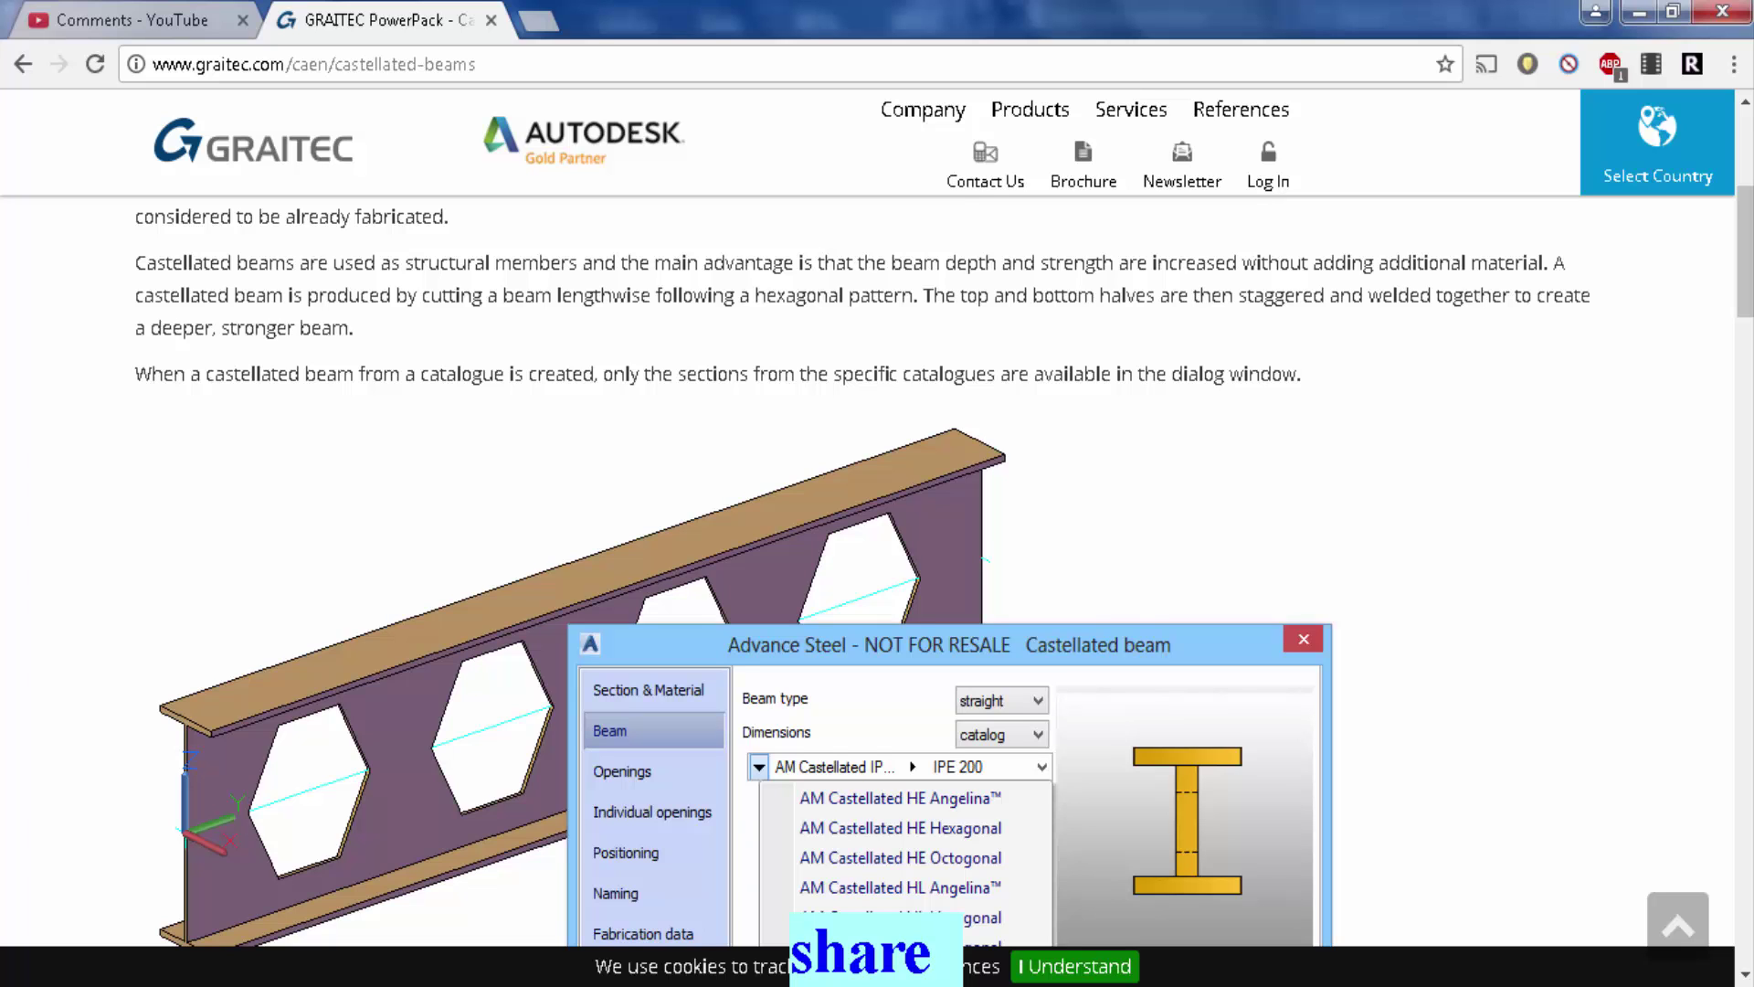
Review the castellated beam page's catalog section list and its user-defined flange, web, height and width settings
{"action": "scroll", "coordinate": [877, 548], "scroll_direction": "down", "scroll_amount": 3}
{"action": "scroll", "coordinate": [877, 548], "scroll_direction": "down", "scroll_amount": 20}
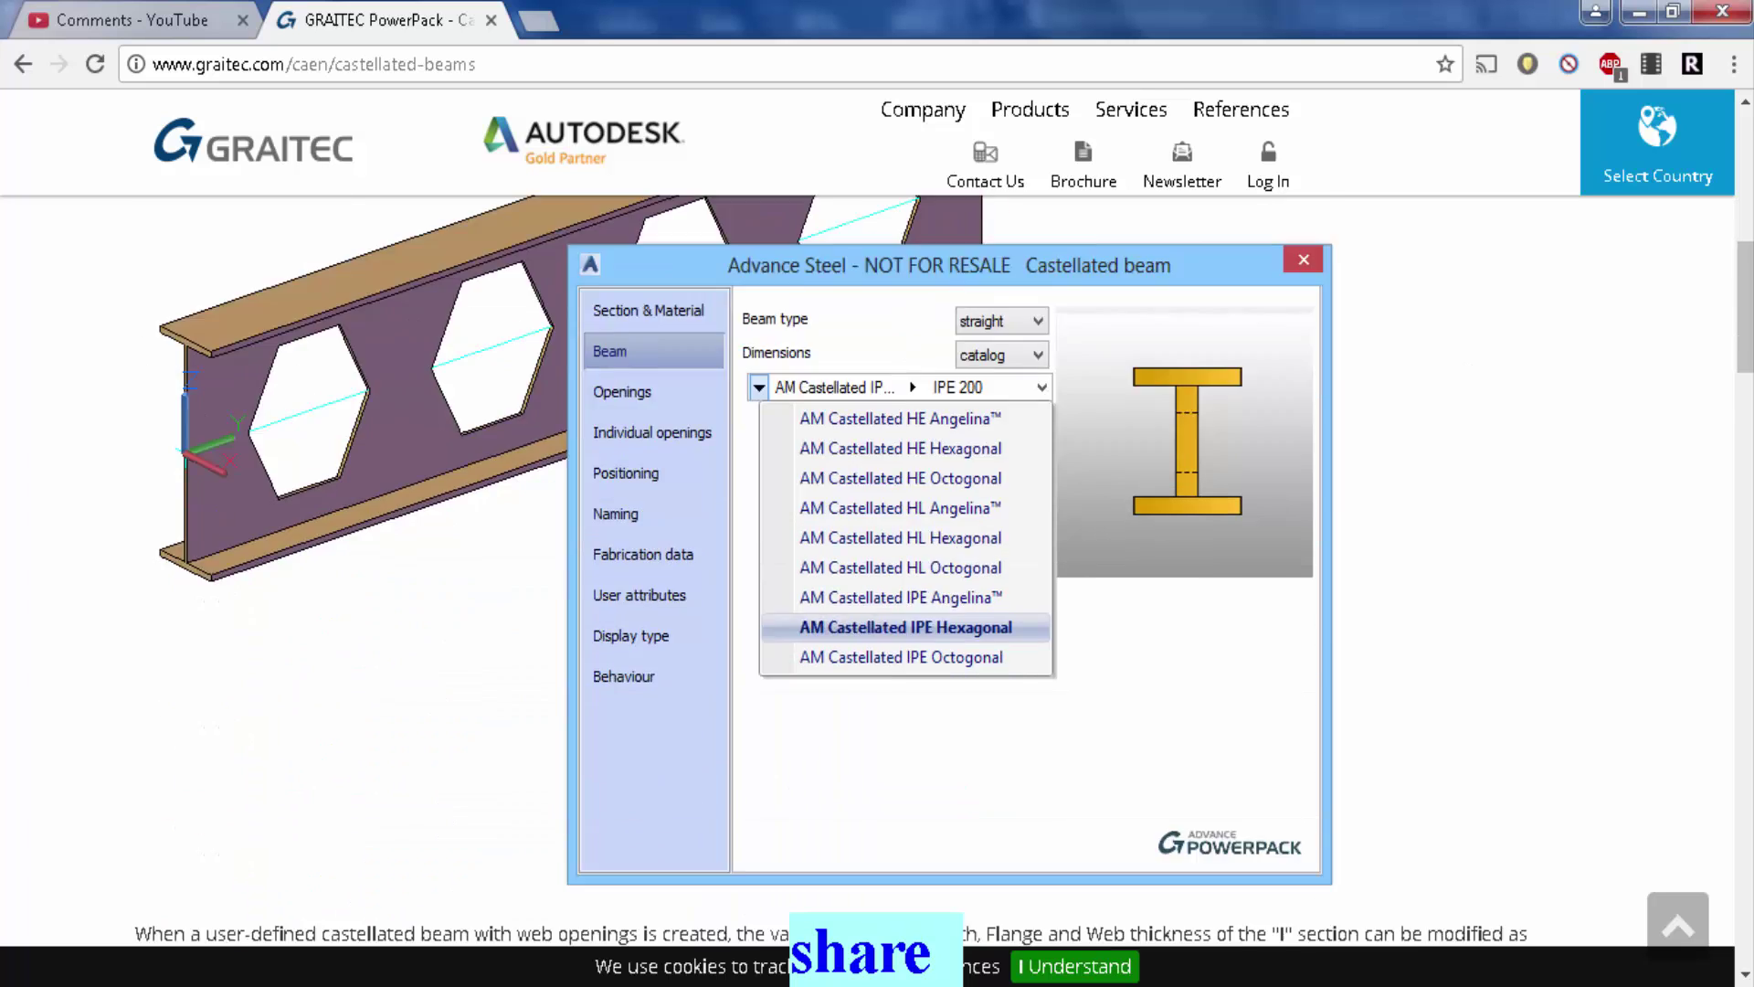
{"action": "scroll", "coordinate": [877, 549], "scroll_direction": "up", "scroll_amount": 12}
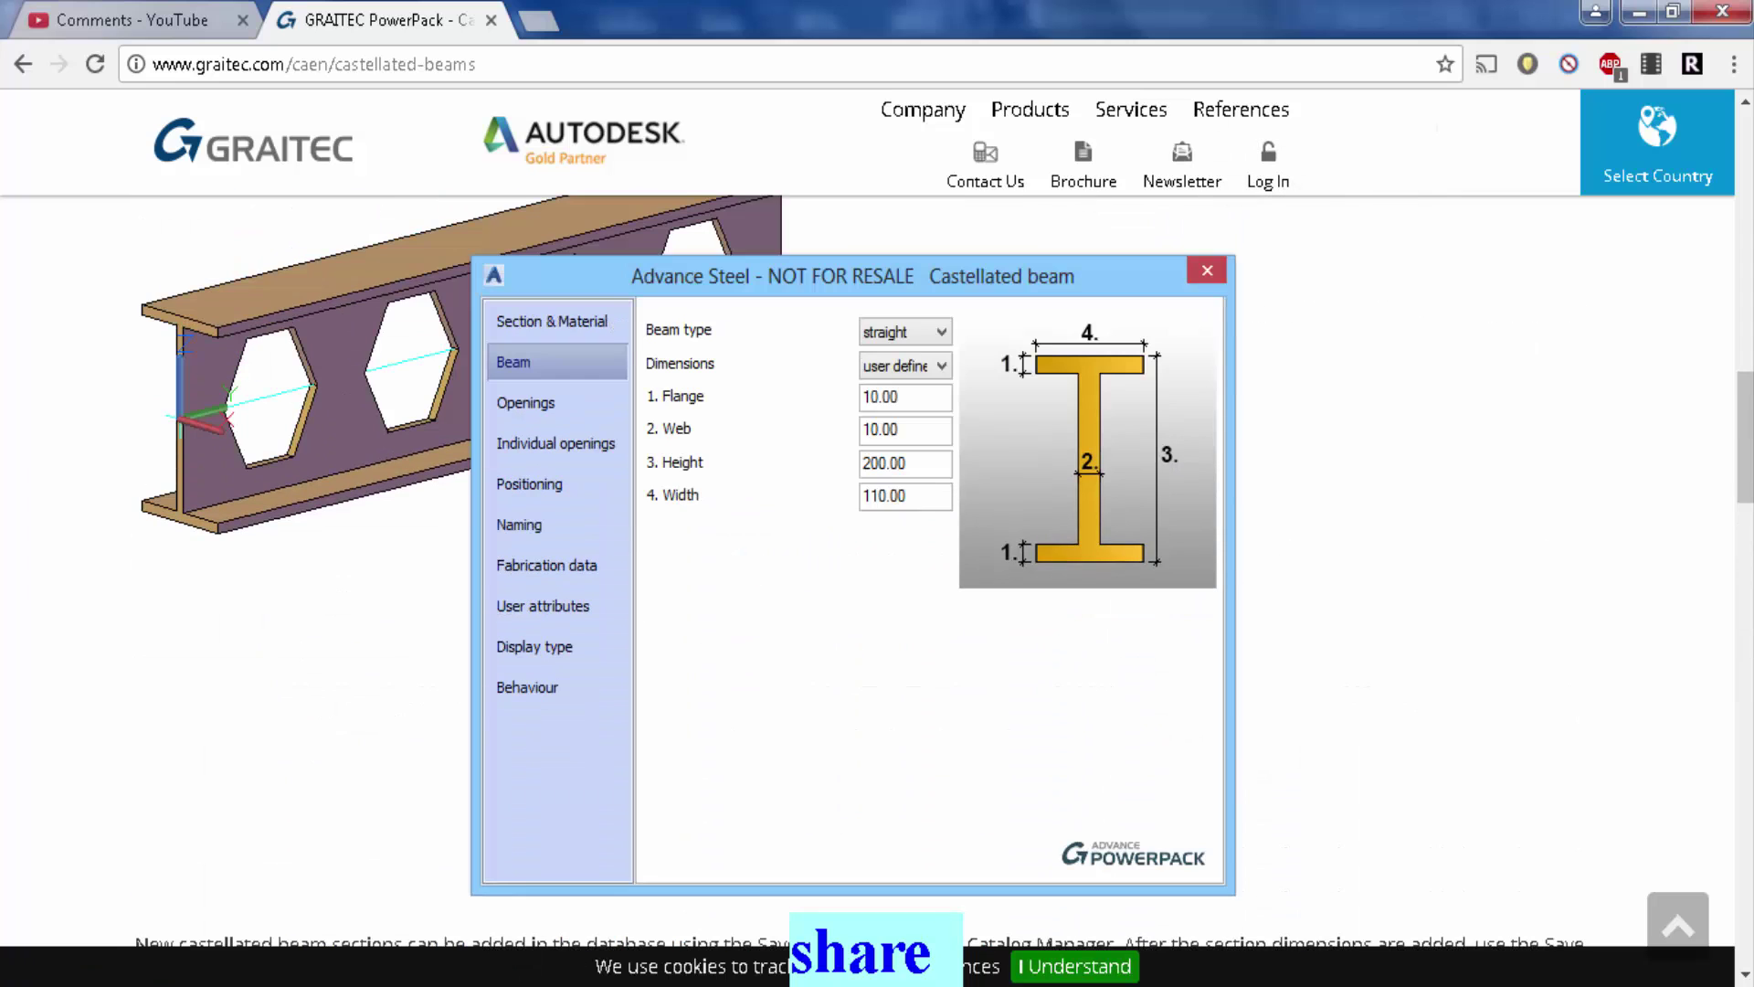
Switch back to Advance Steel and rotate the UCS about the X axis to align it with the beam web
{"action": "key", "text": "alt+Tab"}
{"action": "scroll", "coordinate": [370, 555], "scroll_direction": "up", "scroll_amount": 2}
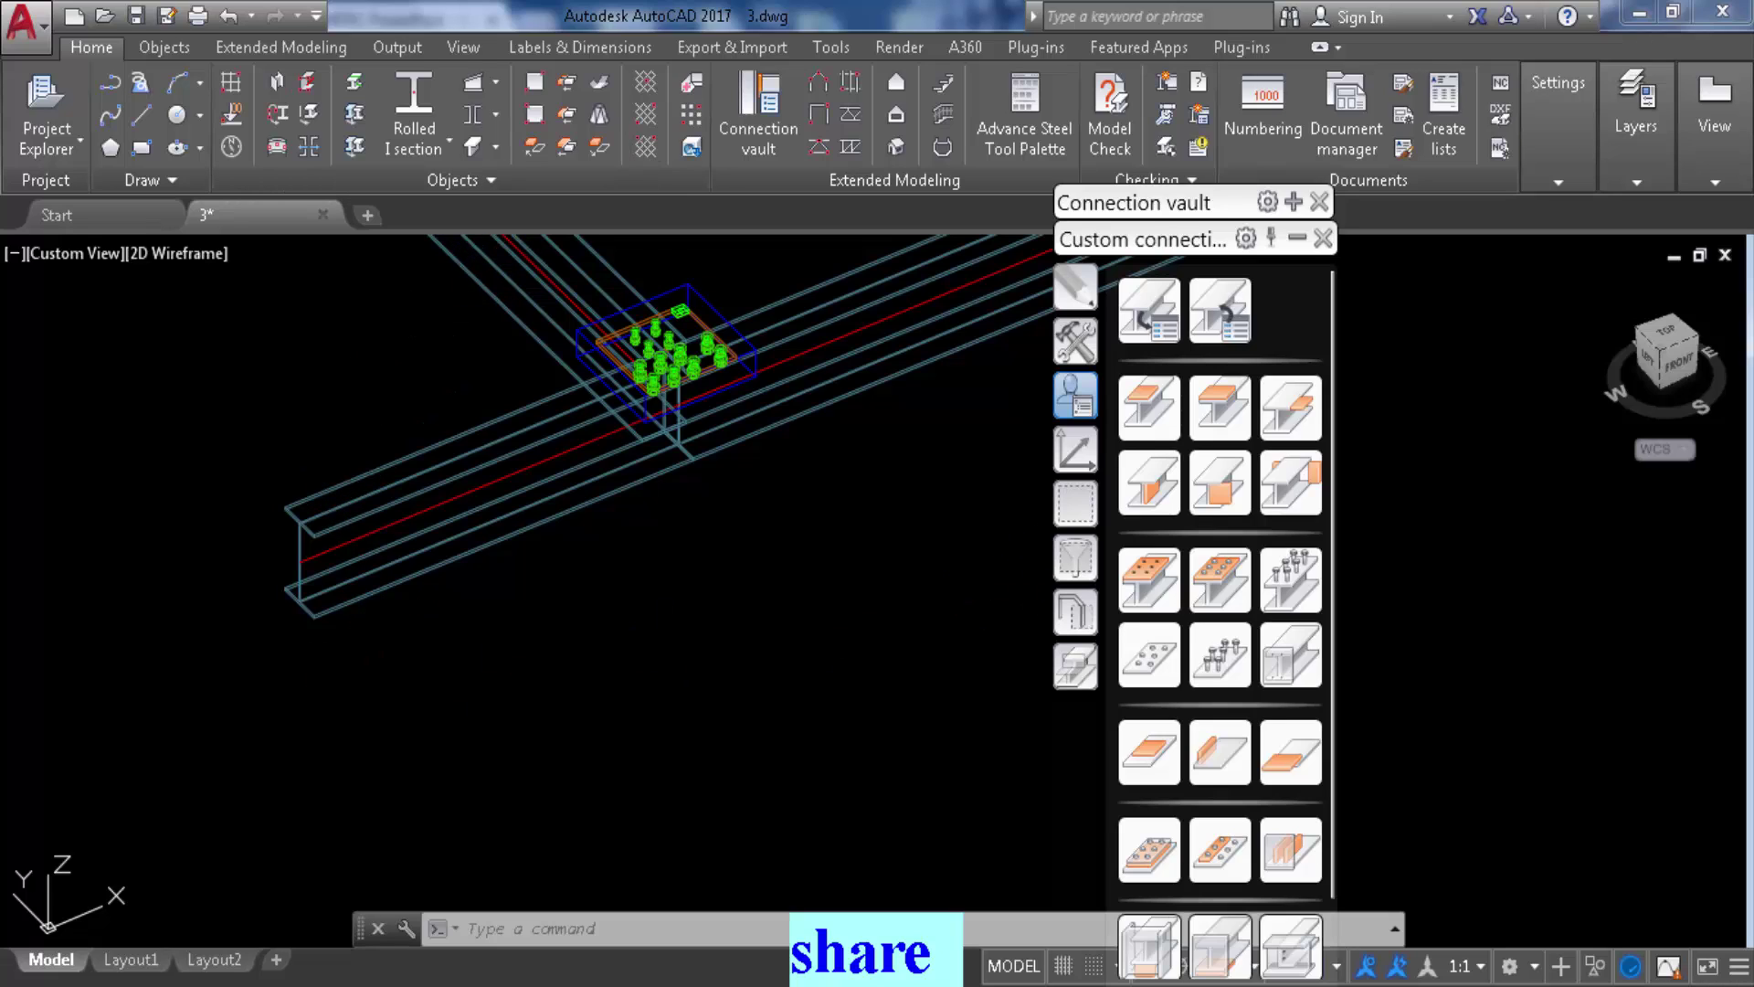
{"action": "left_click", "coordinate": [1076, 449]}
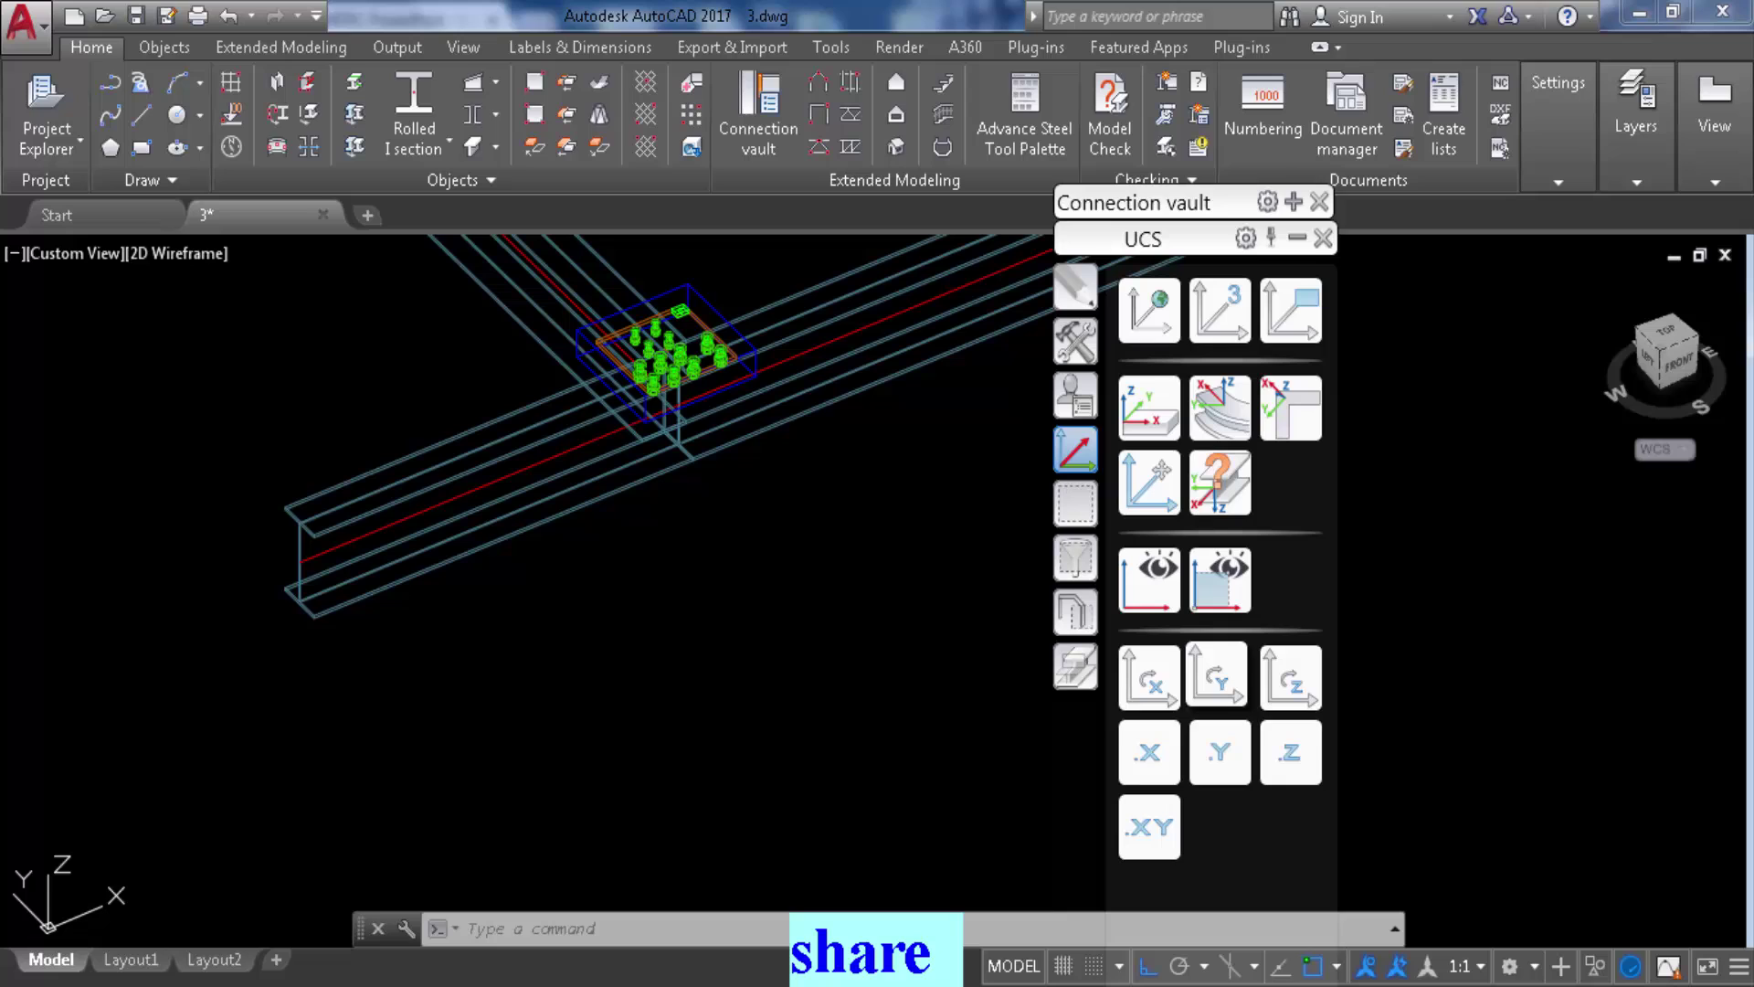
{"action": "left_click", "coordinate": [1150, 677]}
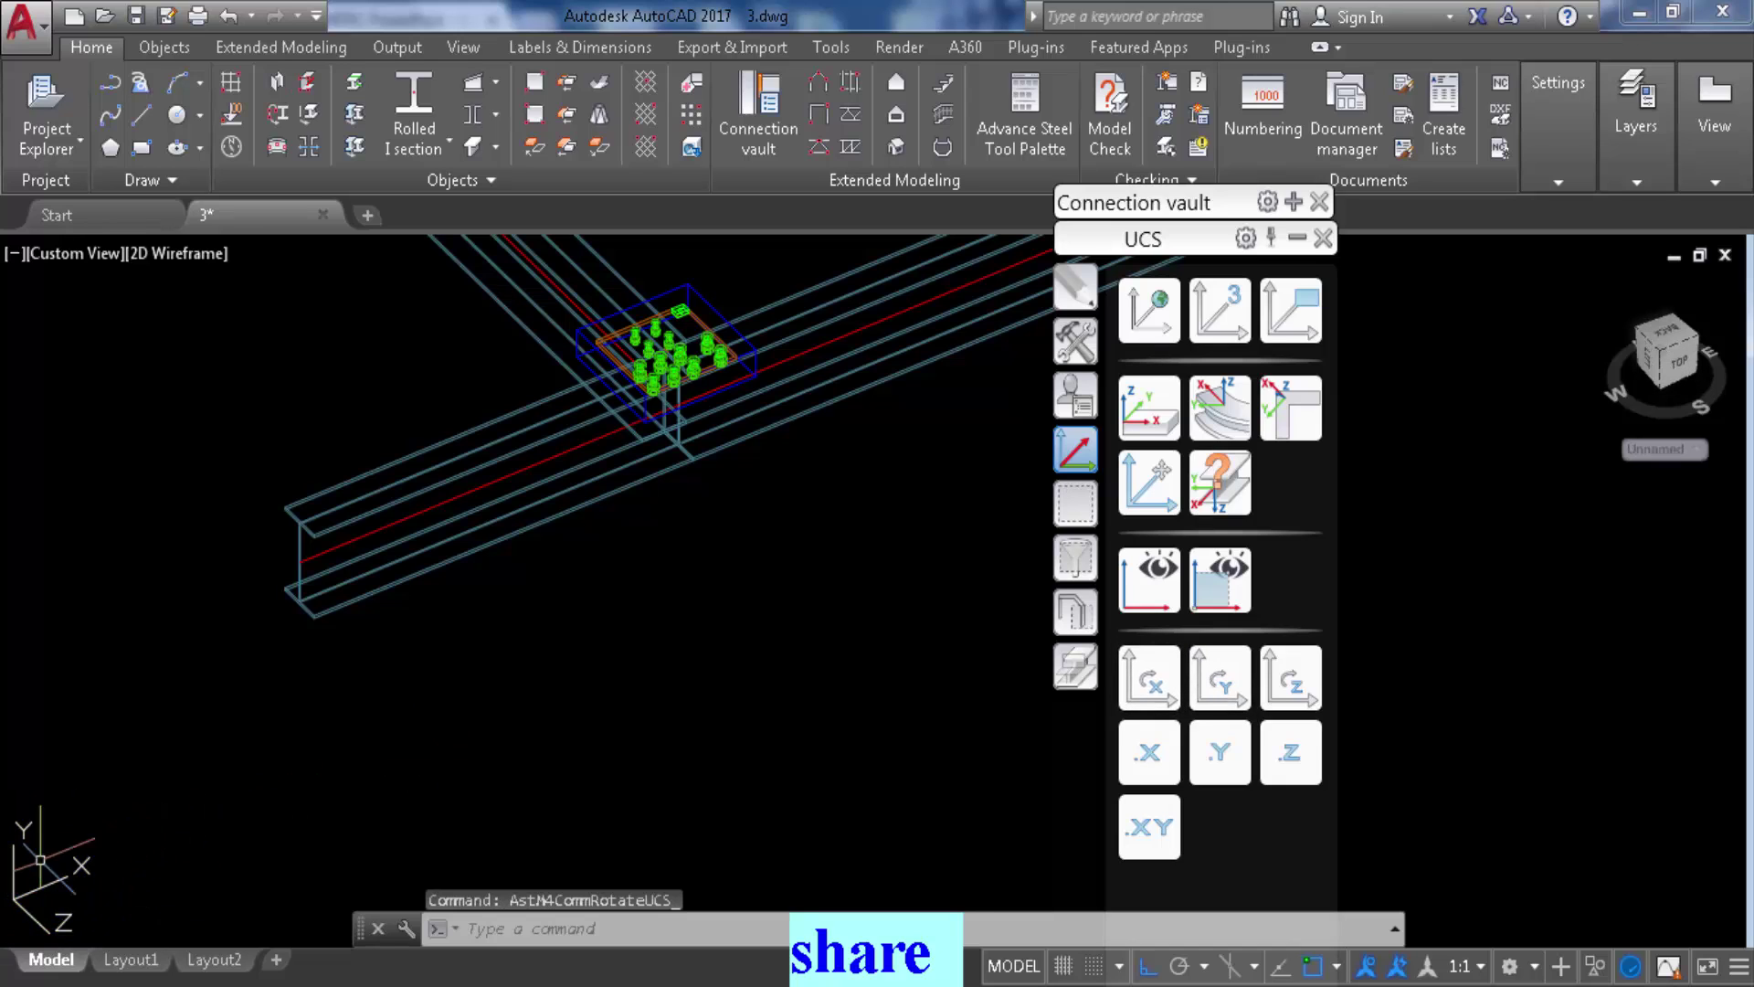
{"action": "scroll", "coordinate": [301, 551], "scroll_direction": "up", "scroll_amount": 5}
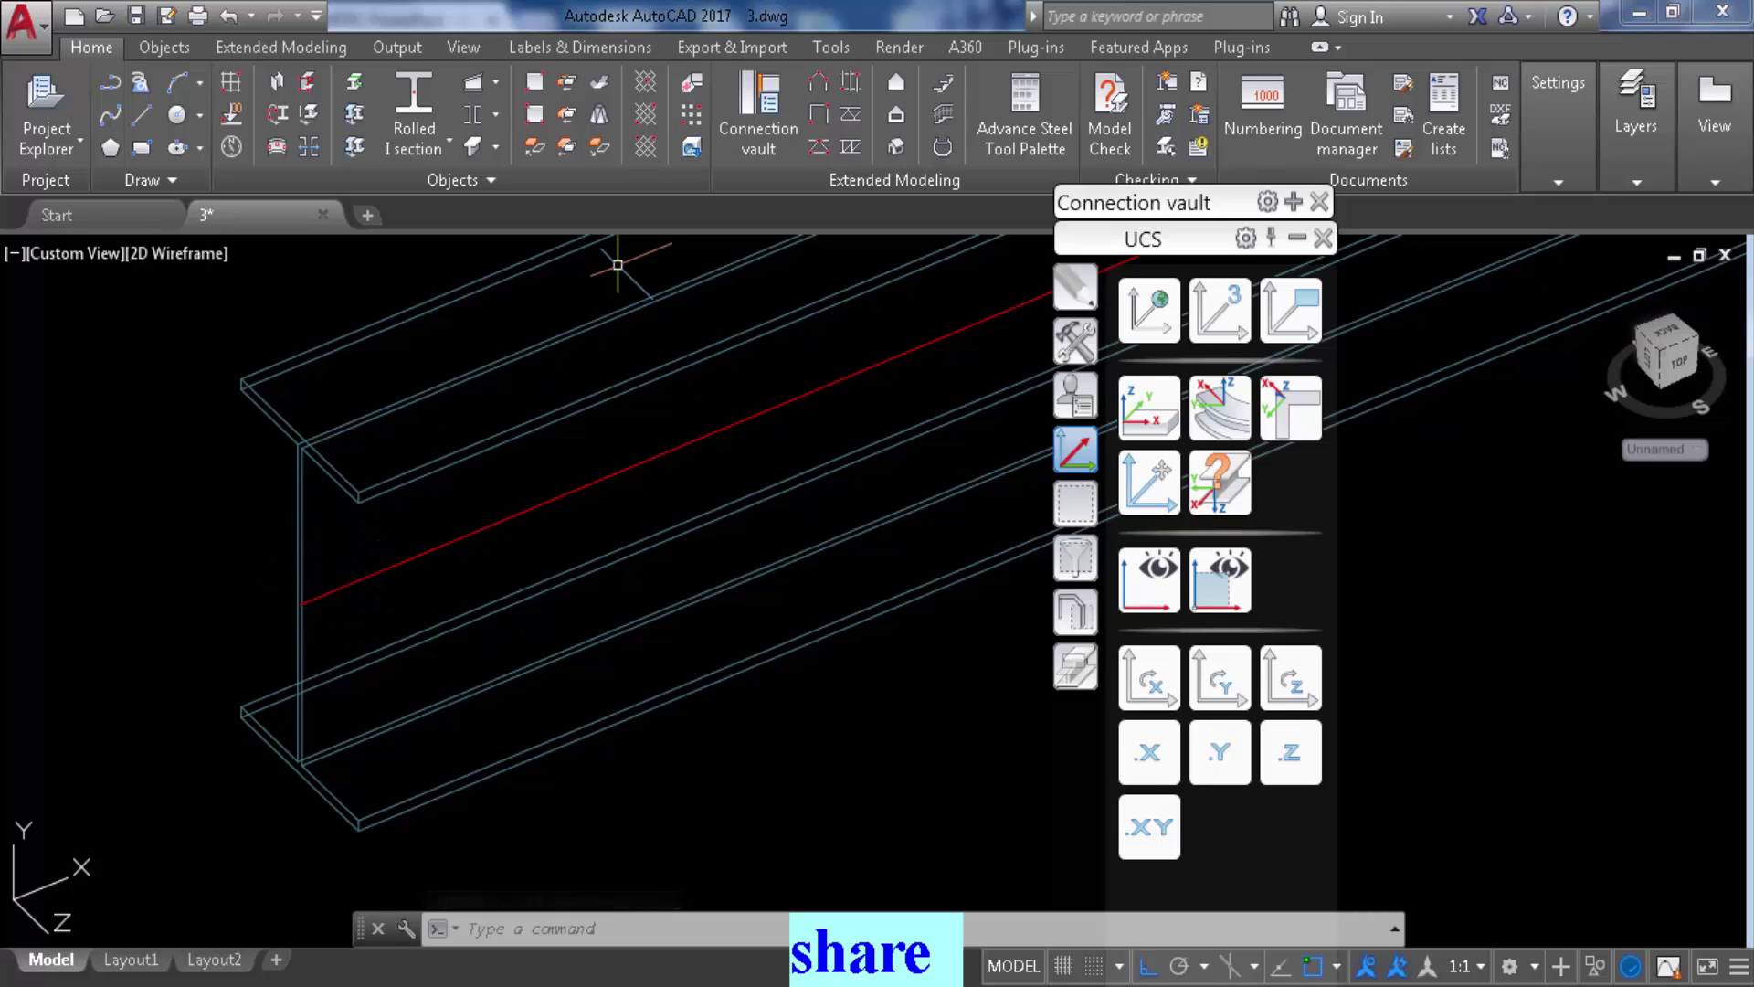
{"action": "left_click", "coordinate": [691, 114]}
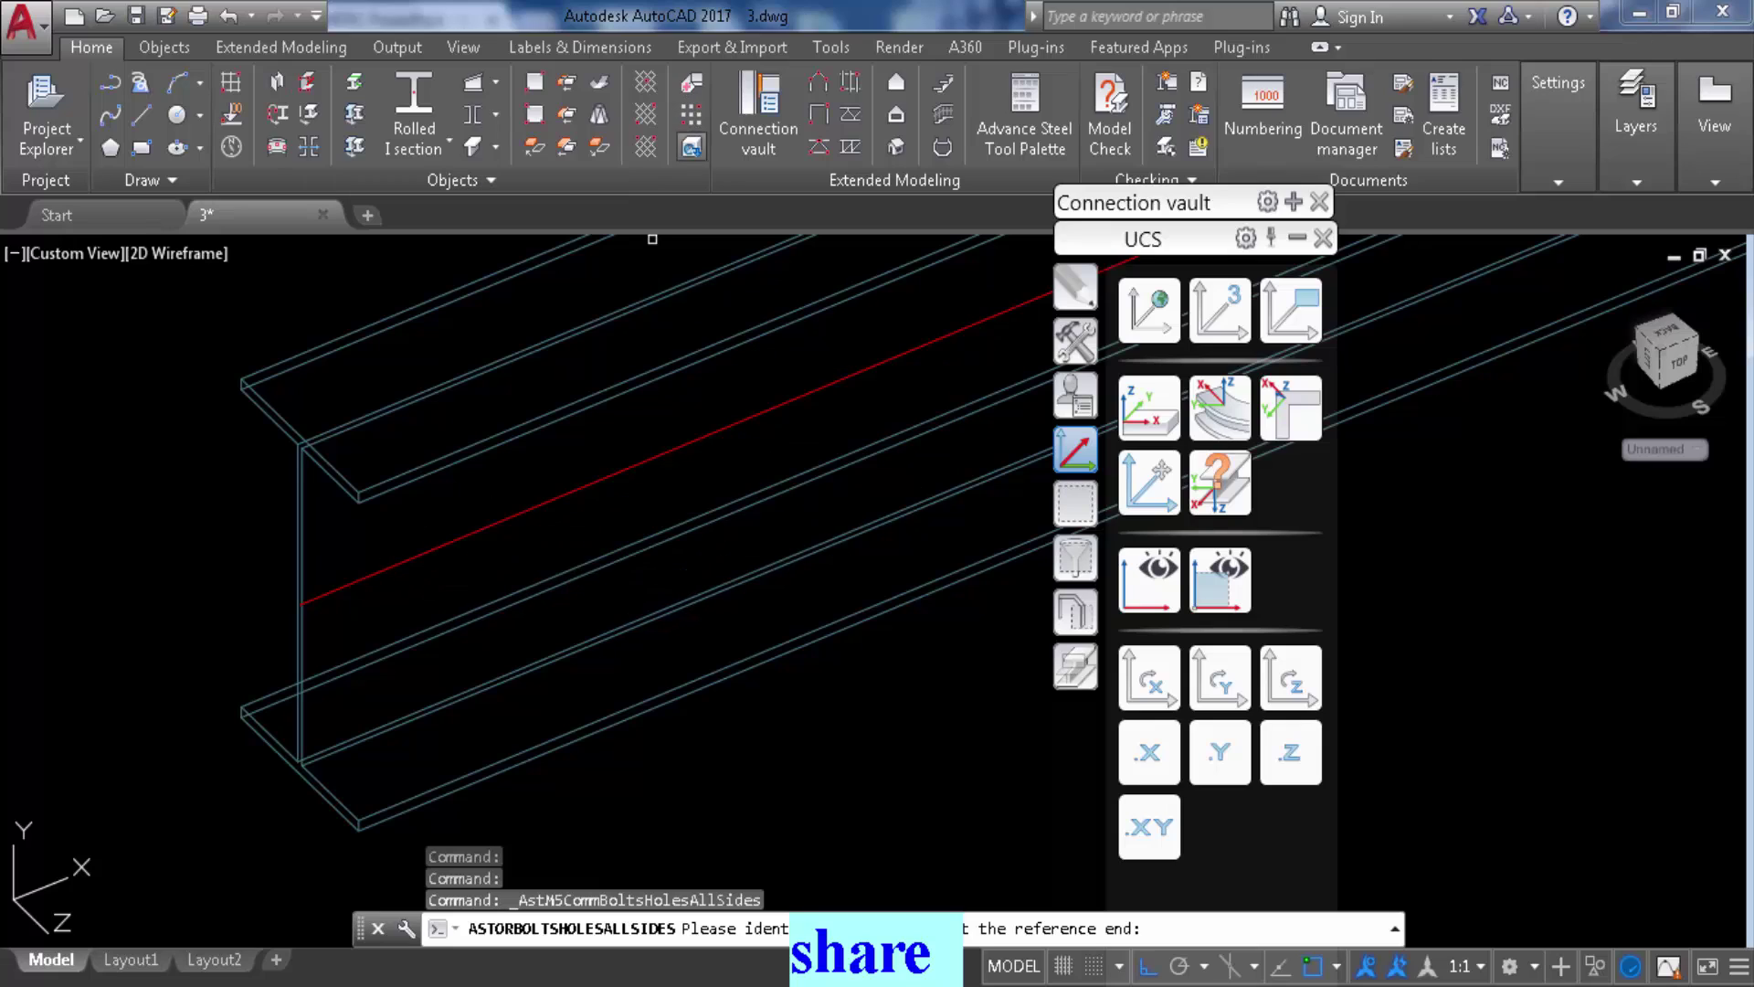
{"action": "left_click", "coordinate": [692, 146]}
{"action": "left_click", "coordinate": [691, 146]}
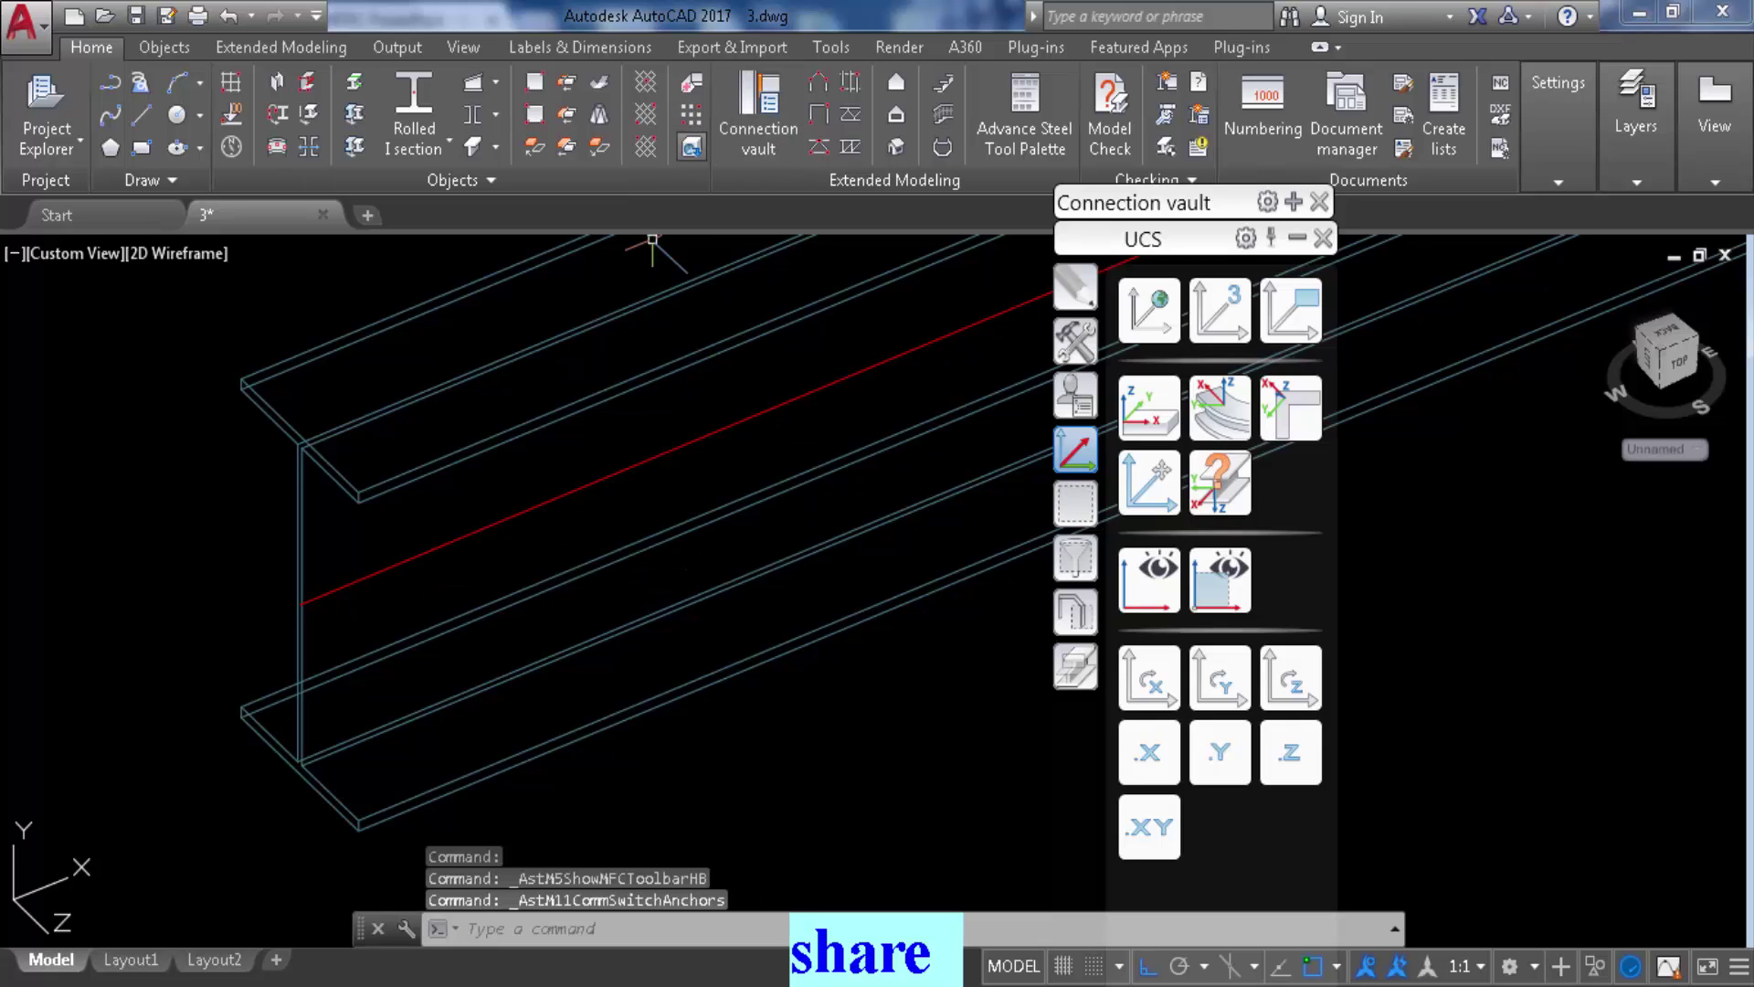
{"action": "left_click", "coordinate": [1076, 612]}
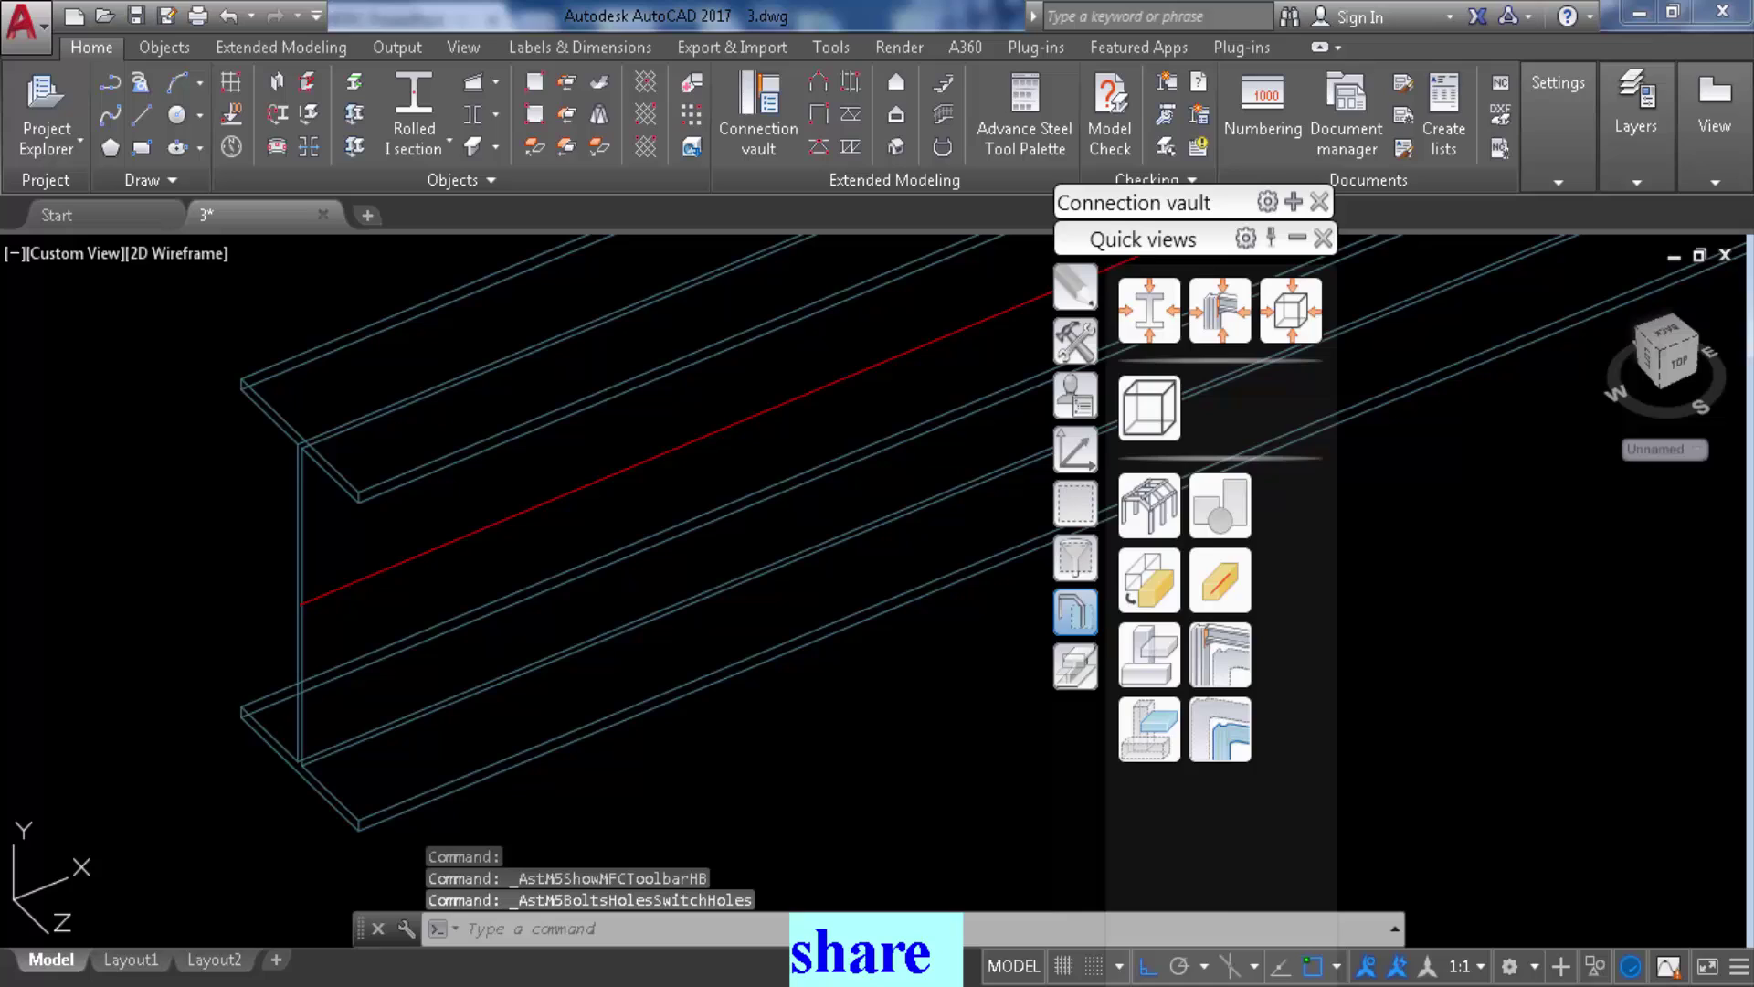
Cut a circular center-point contour with a 1 9/16" radius through the beam web, between its free end and the plate connection
{"action": "left_click", "coordinate": [1075, 667]}
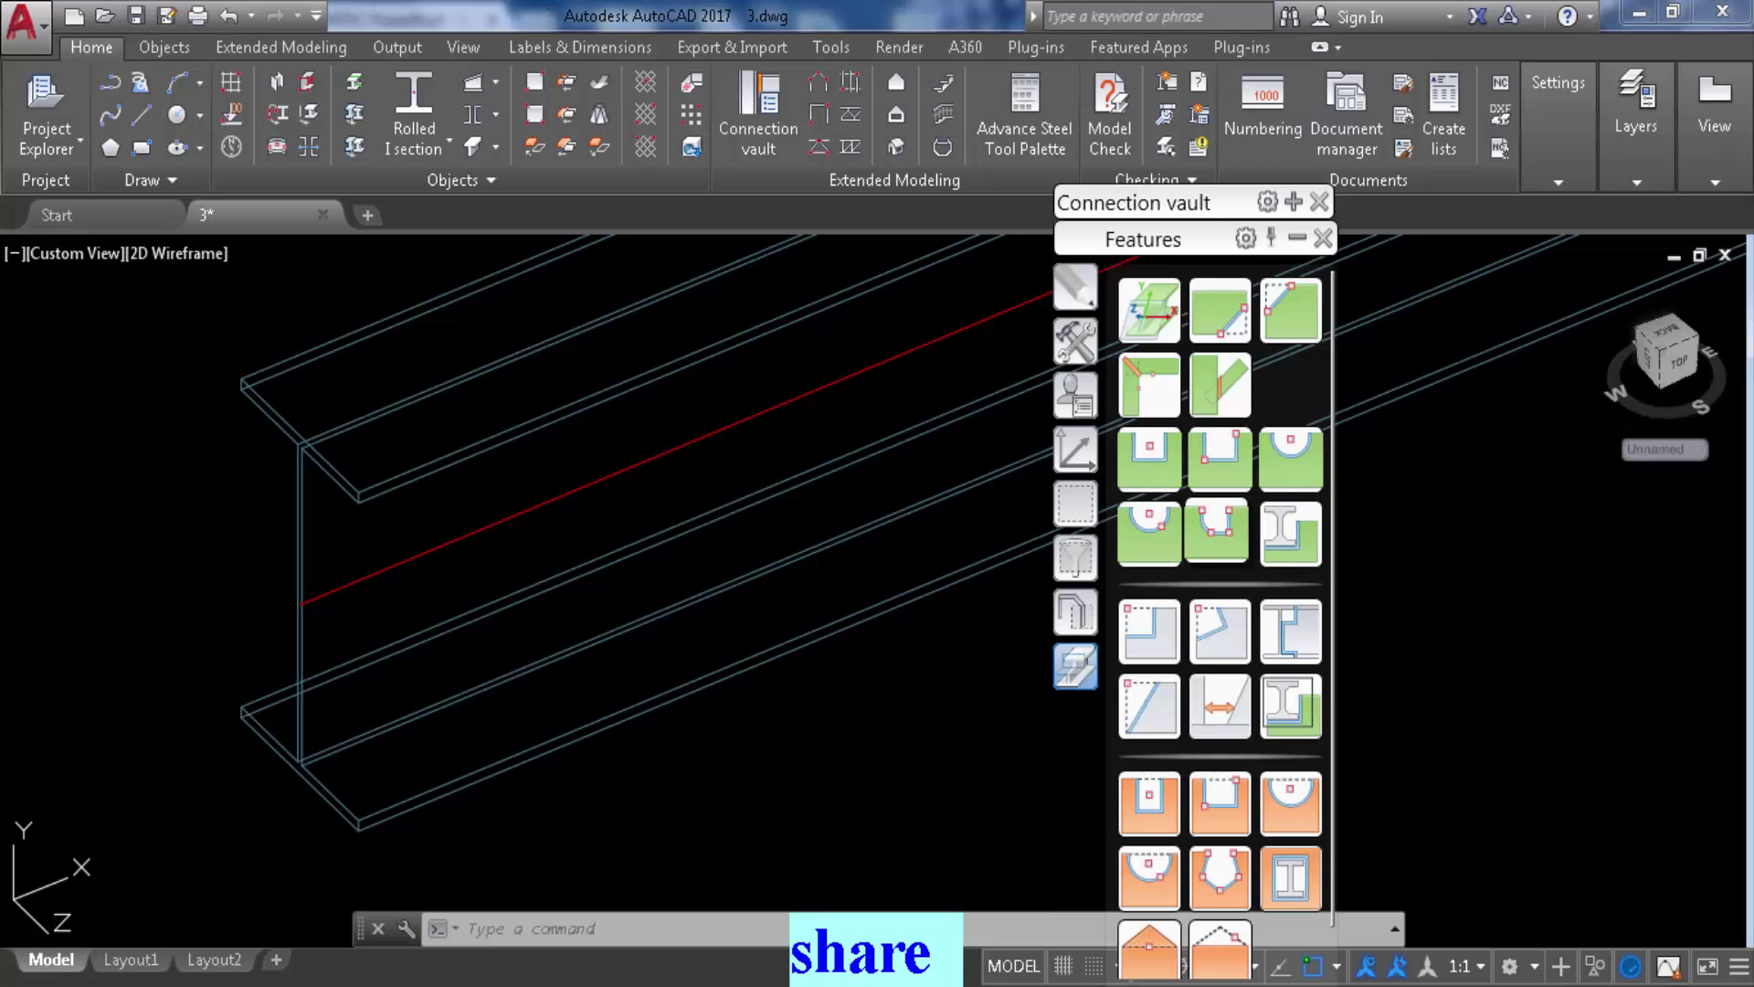
{"action": "left_click", "coordinate": [1149, 533]}
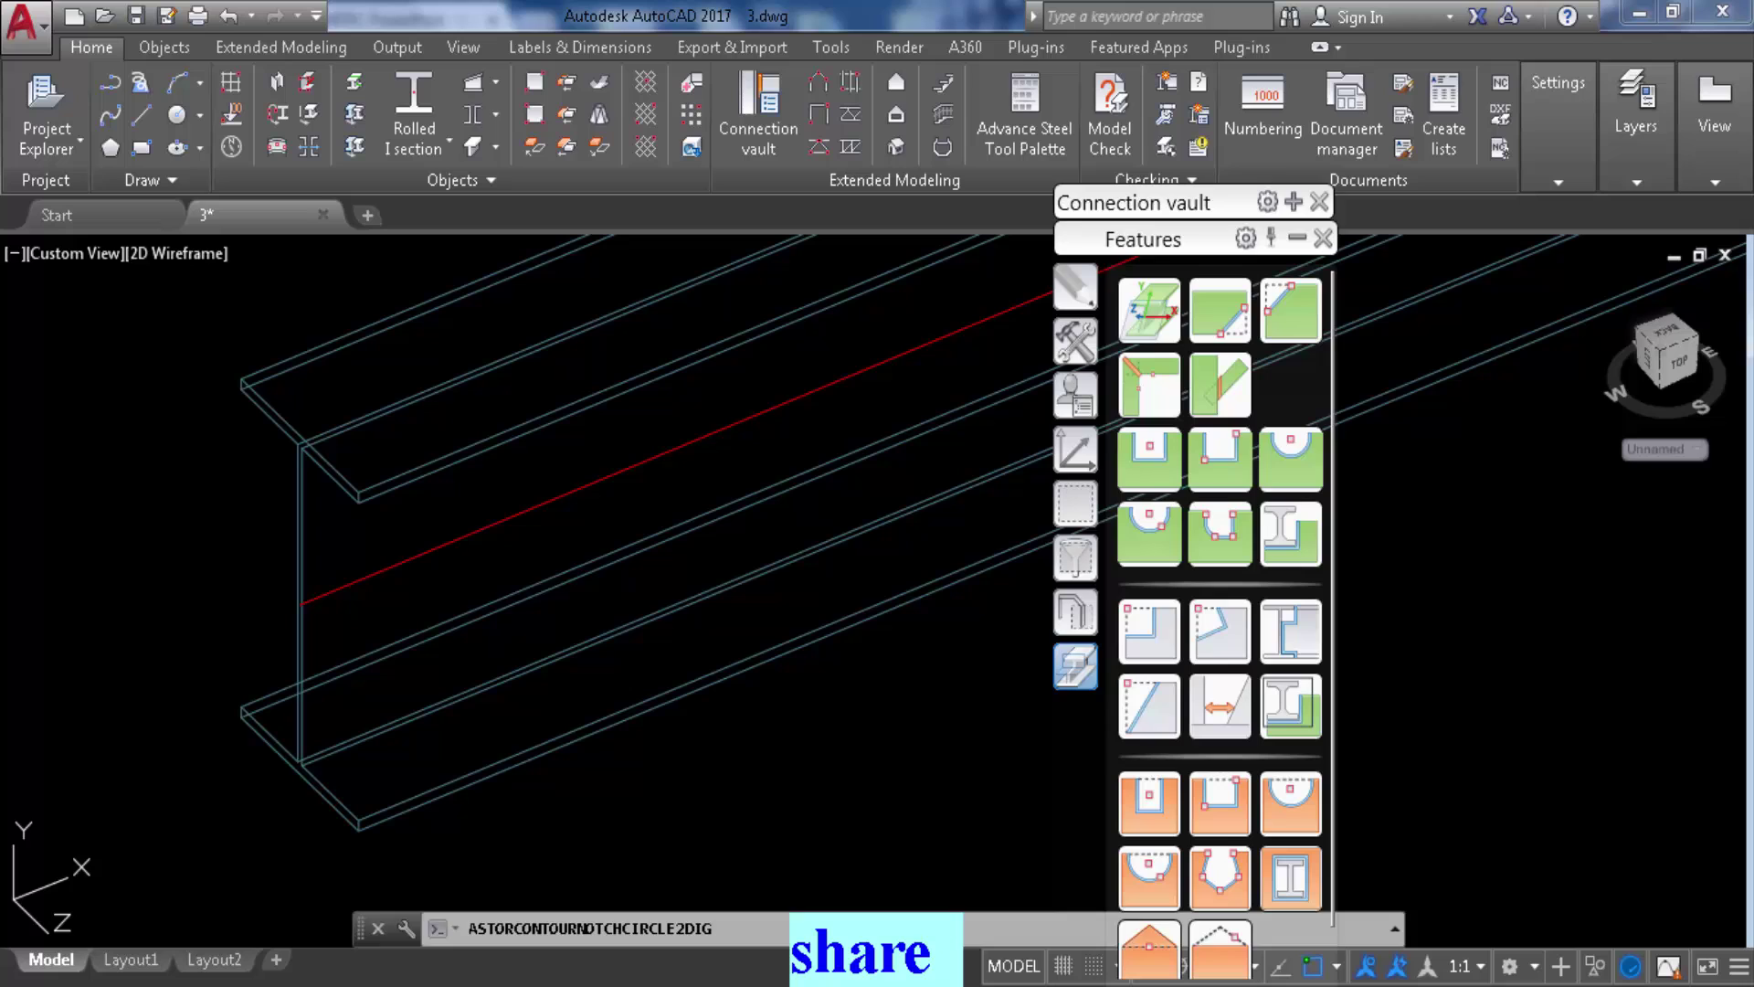
{"action": "left_click", "coordinate": [1291, 457]}
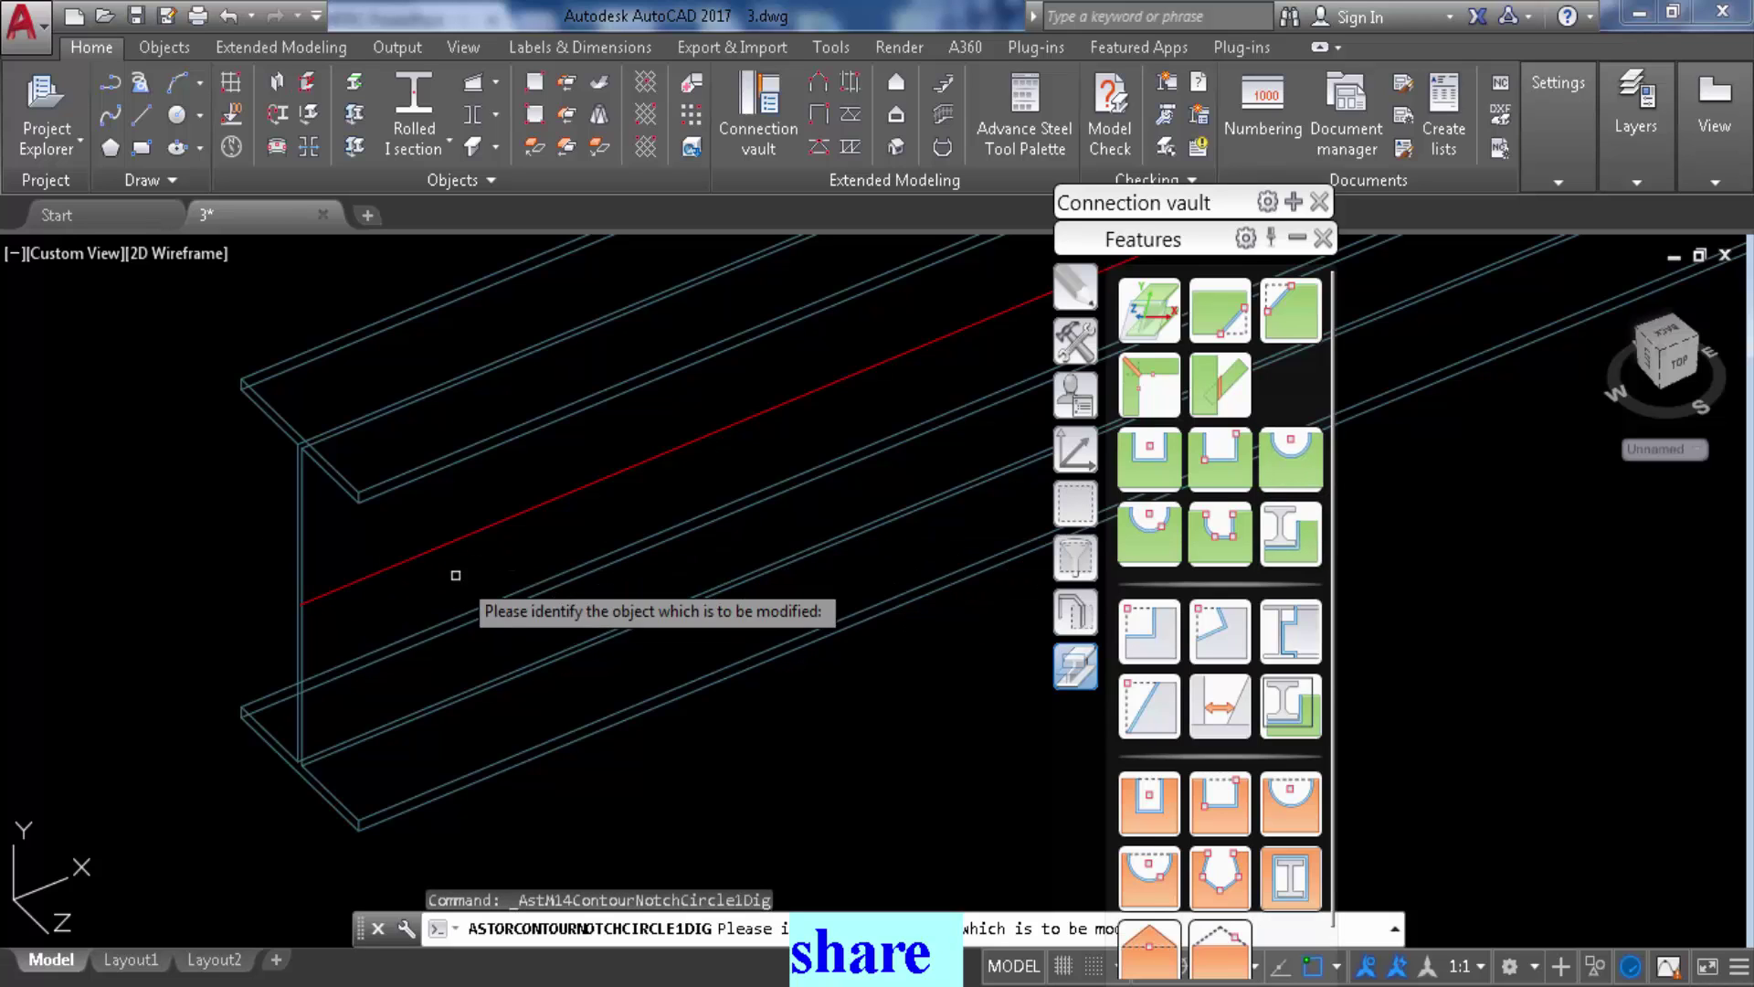
{"action": "left_click", "coordinate": [361, 576]}
{"action": "scroll", "coordinate": [293, 607], "scroll_direction": "down", "scroll_amount": 3}
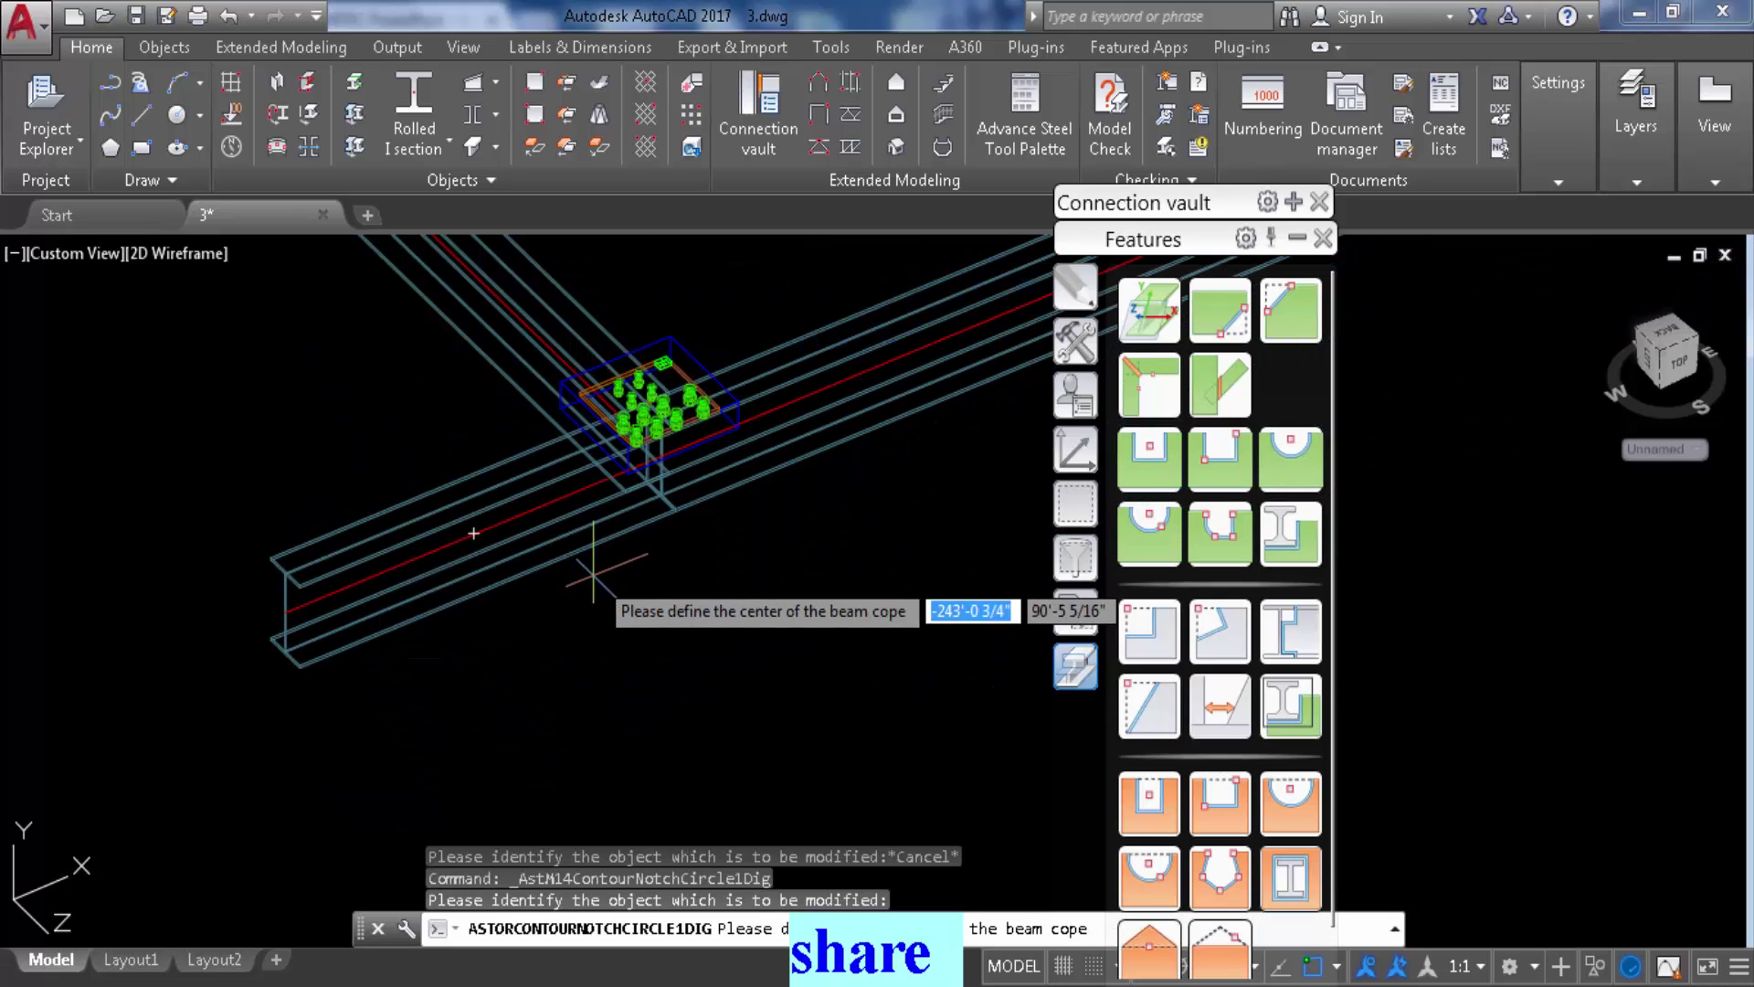
{"action": "left_click", "coordinate": [474, 534]}
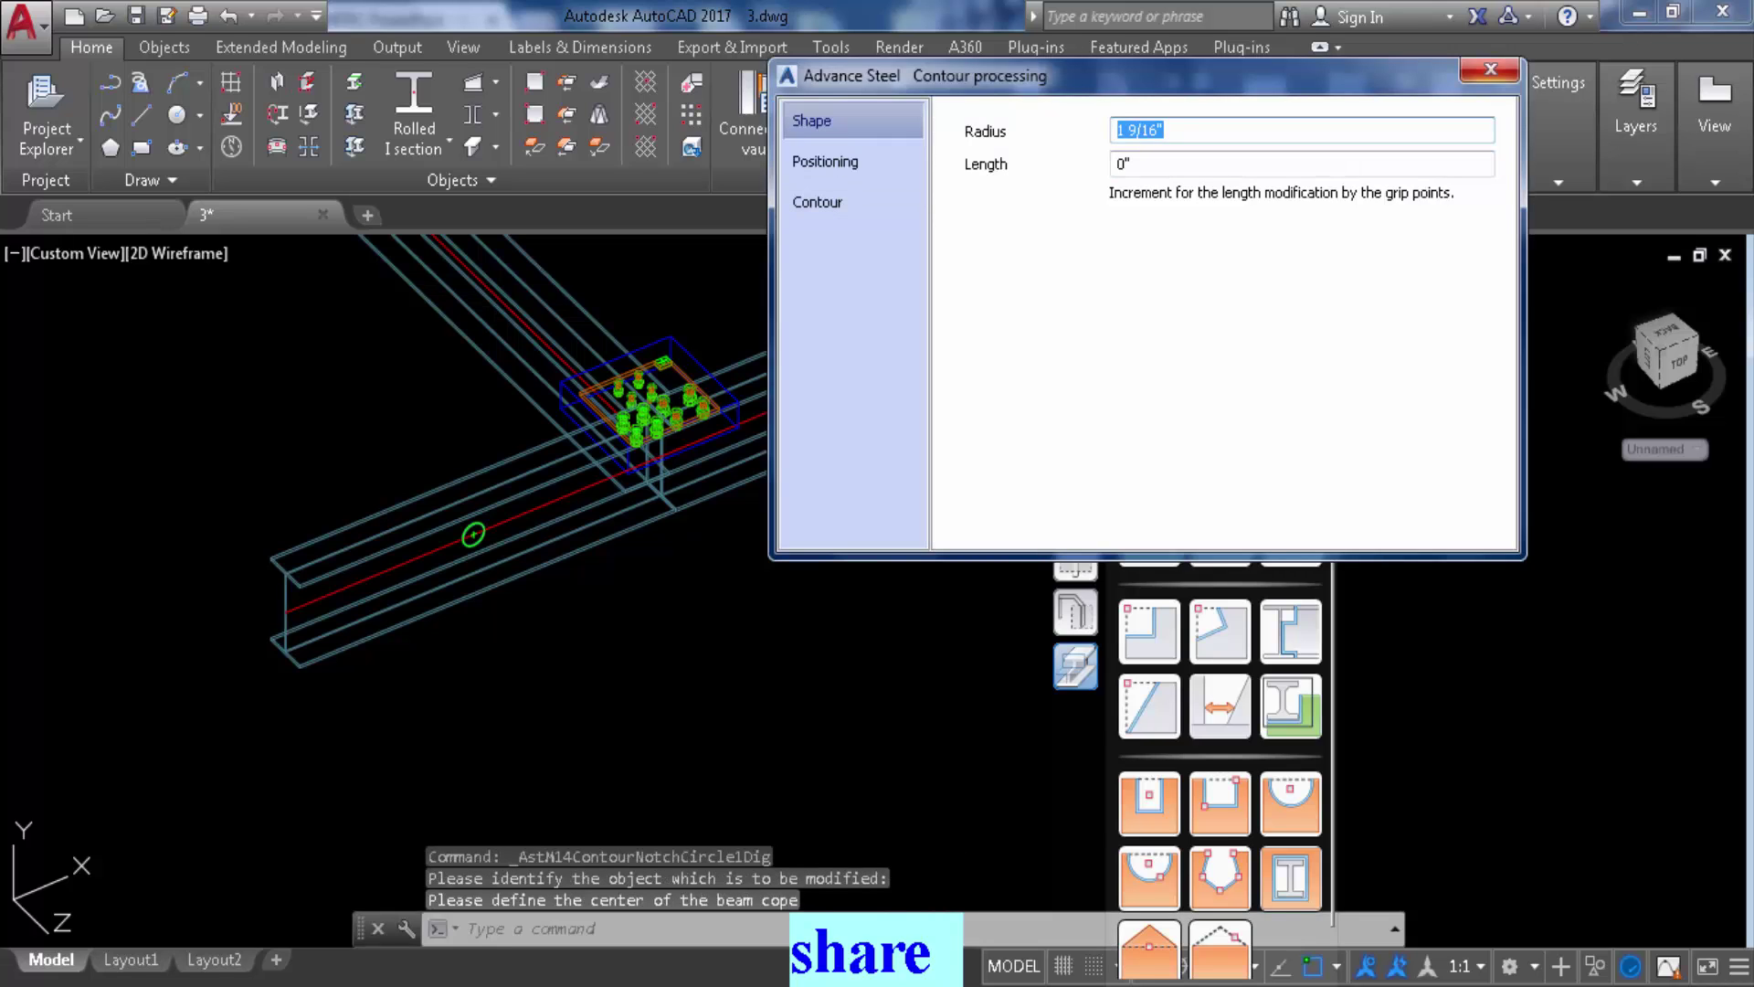
{"action": "key", "text": "Return"}
Set the visual style to Realistic and inspect the circular opening in the beam web
{"action": "scroll", "coordinate": [468, 594], "scroll_direction": "up", "scroll_amount": 5}
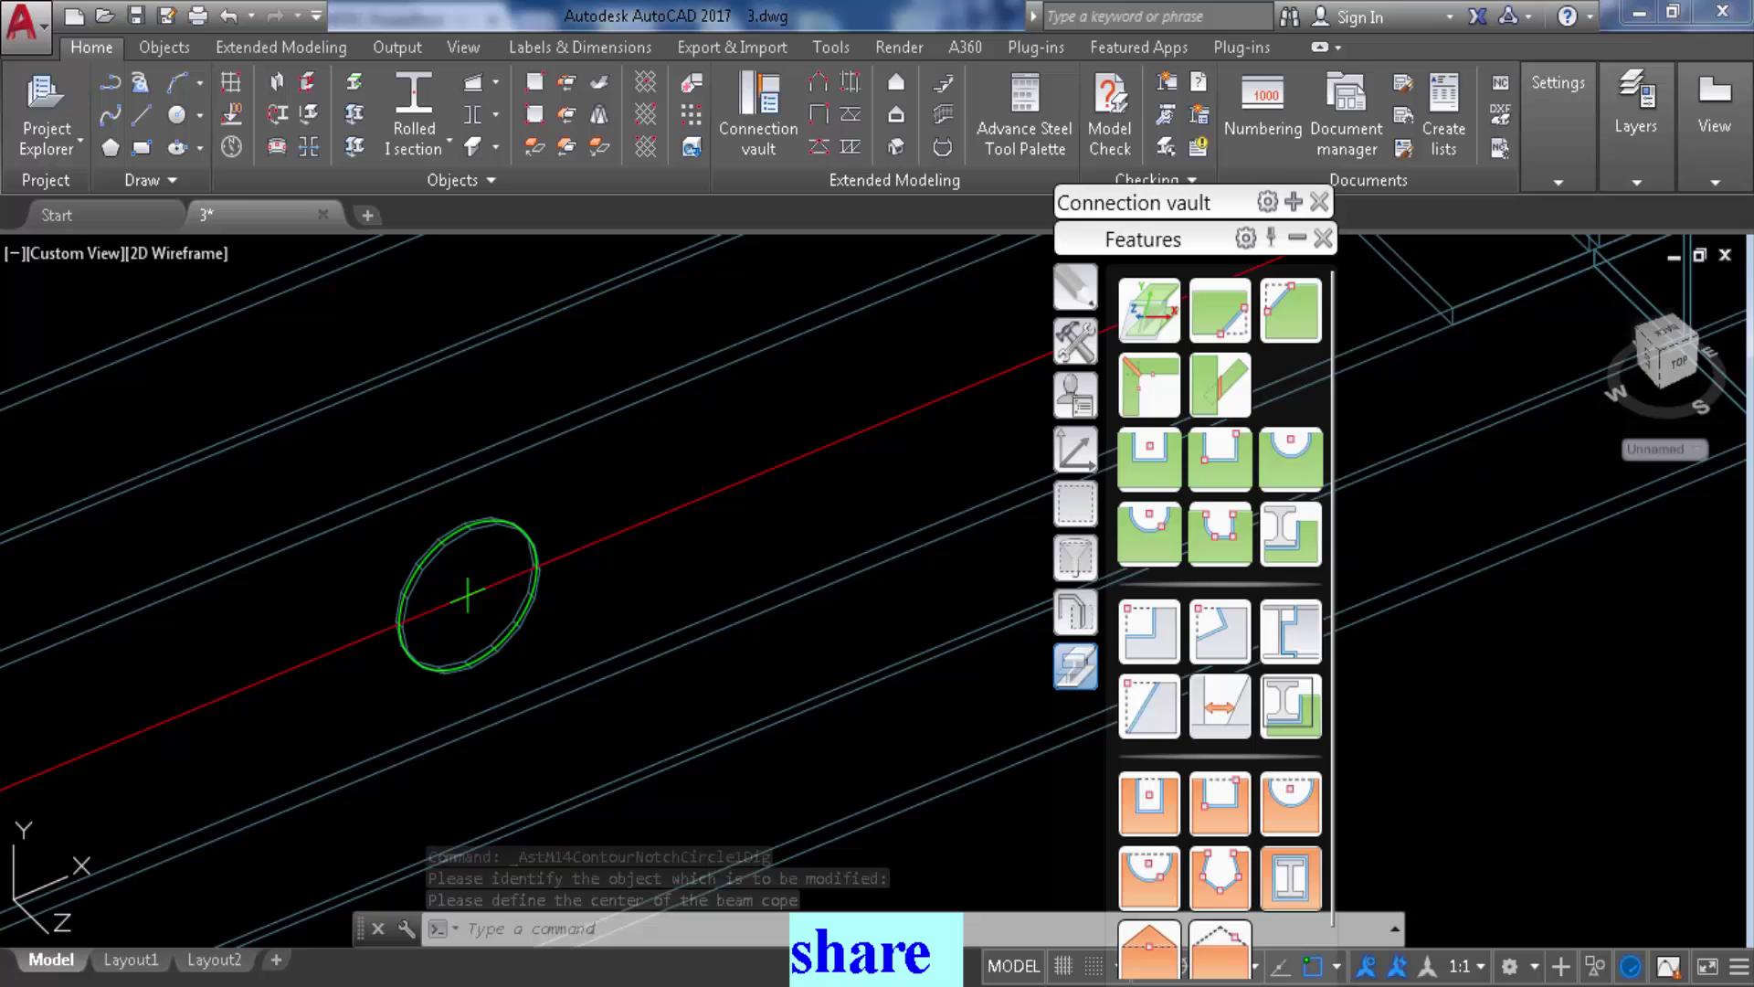
{"action": "left_click", "coordinate": [178, 253]}
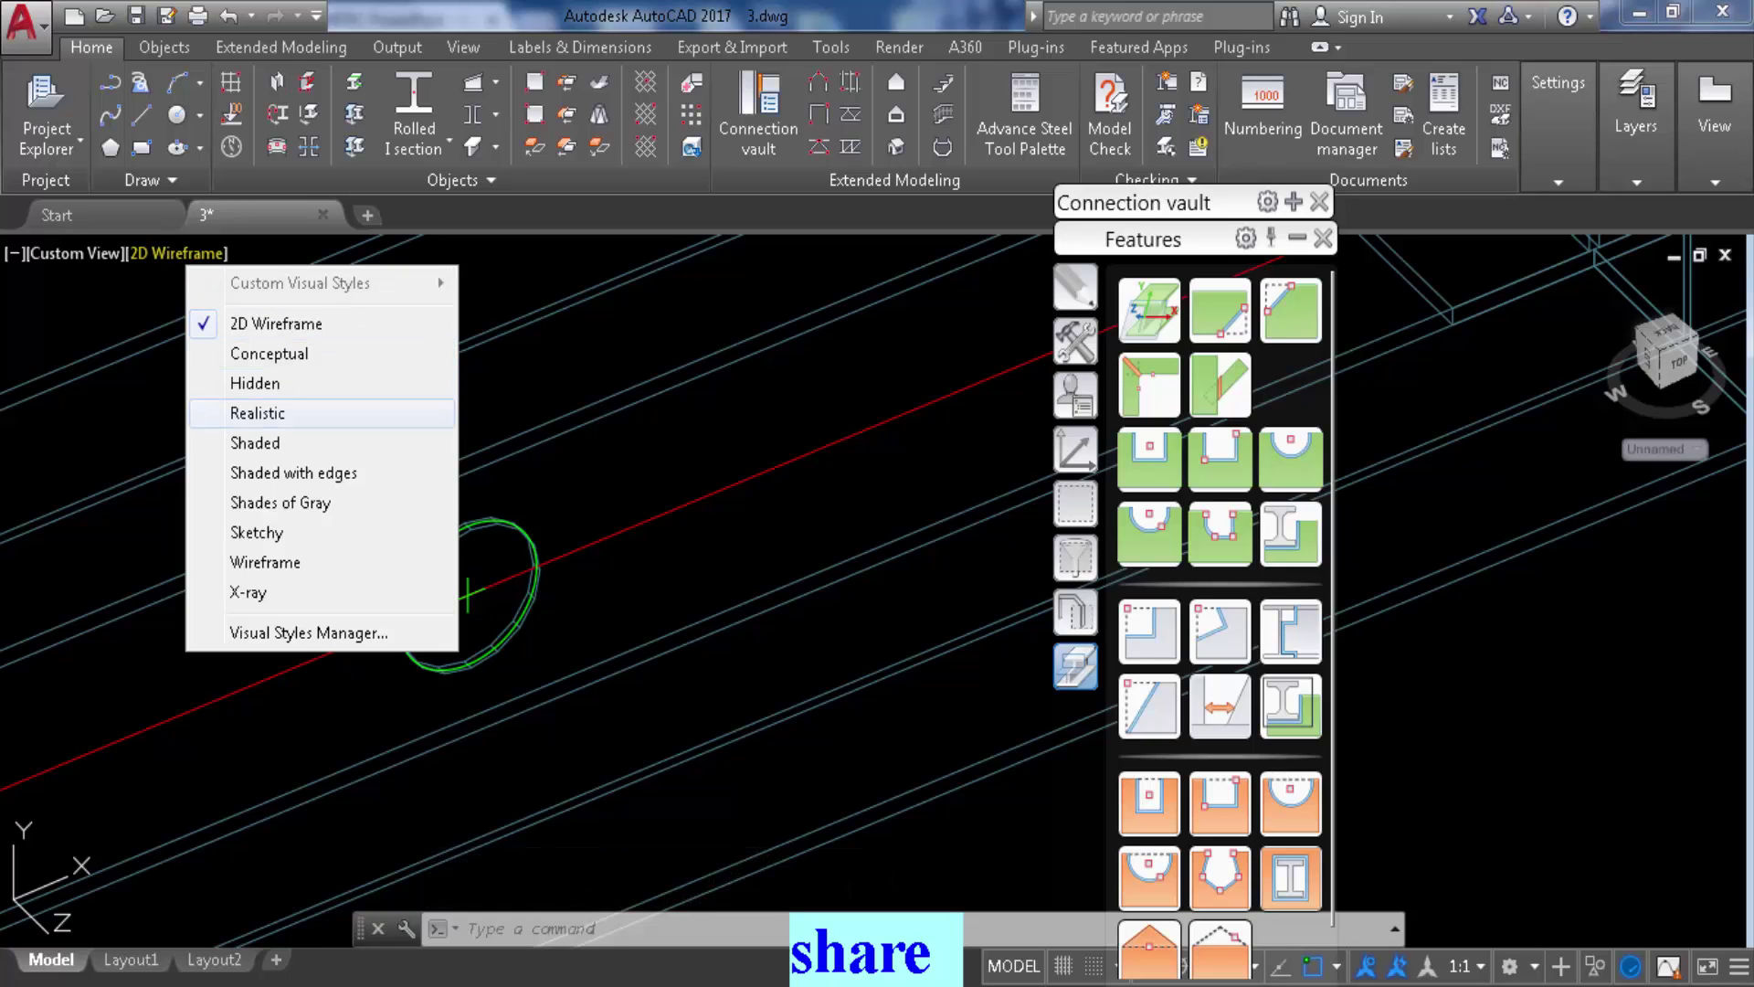
{"action": "left_click", "coordinate": [257, 413]}
{"action": "scroll", "coordinate": [585, 694], "scroll_direction": "down", "scroll_amount": 5}
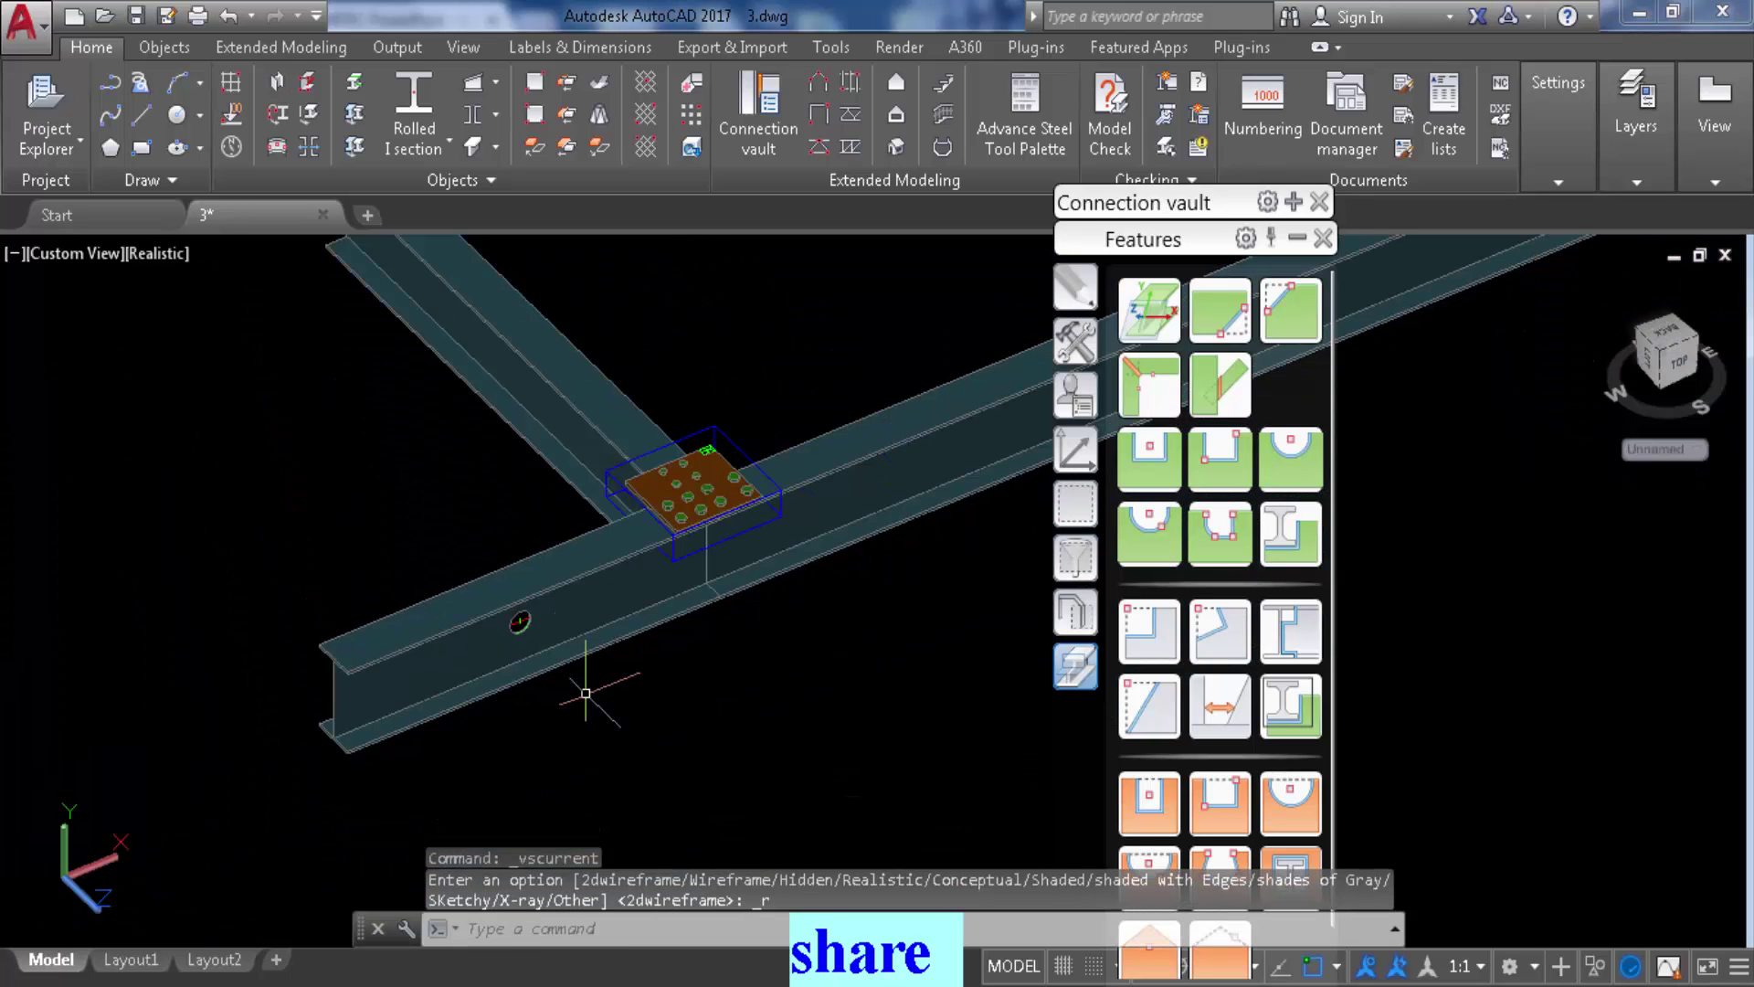
{"action": "middle_click_drag", "start_coordinate": [579, 678], "coordinate": [528, 585], "text": "shift"}
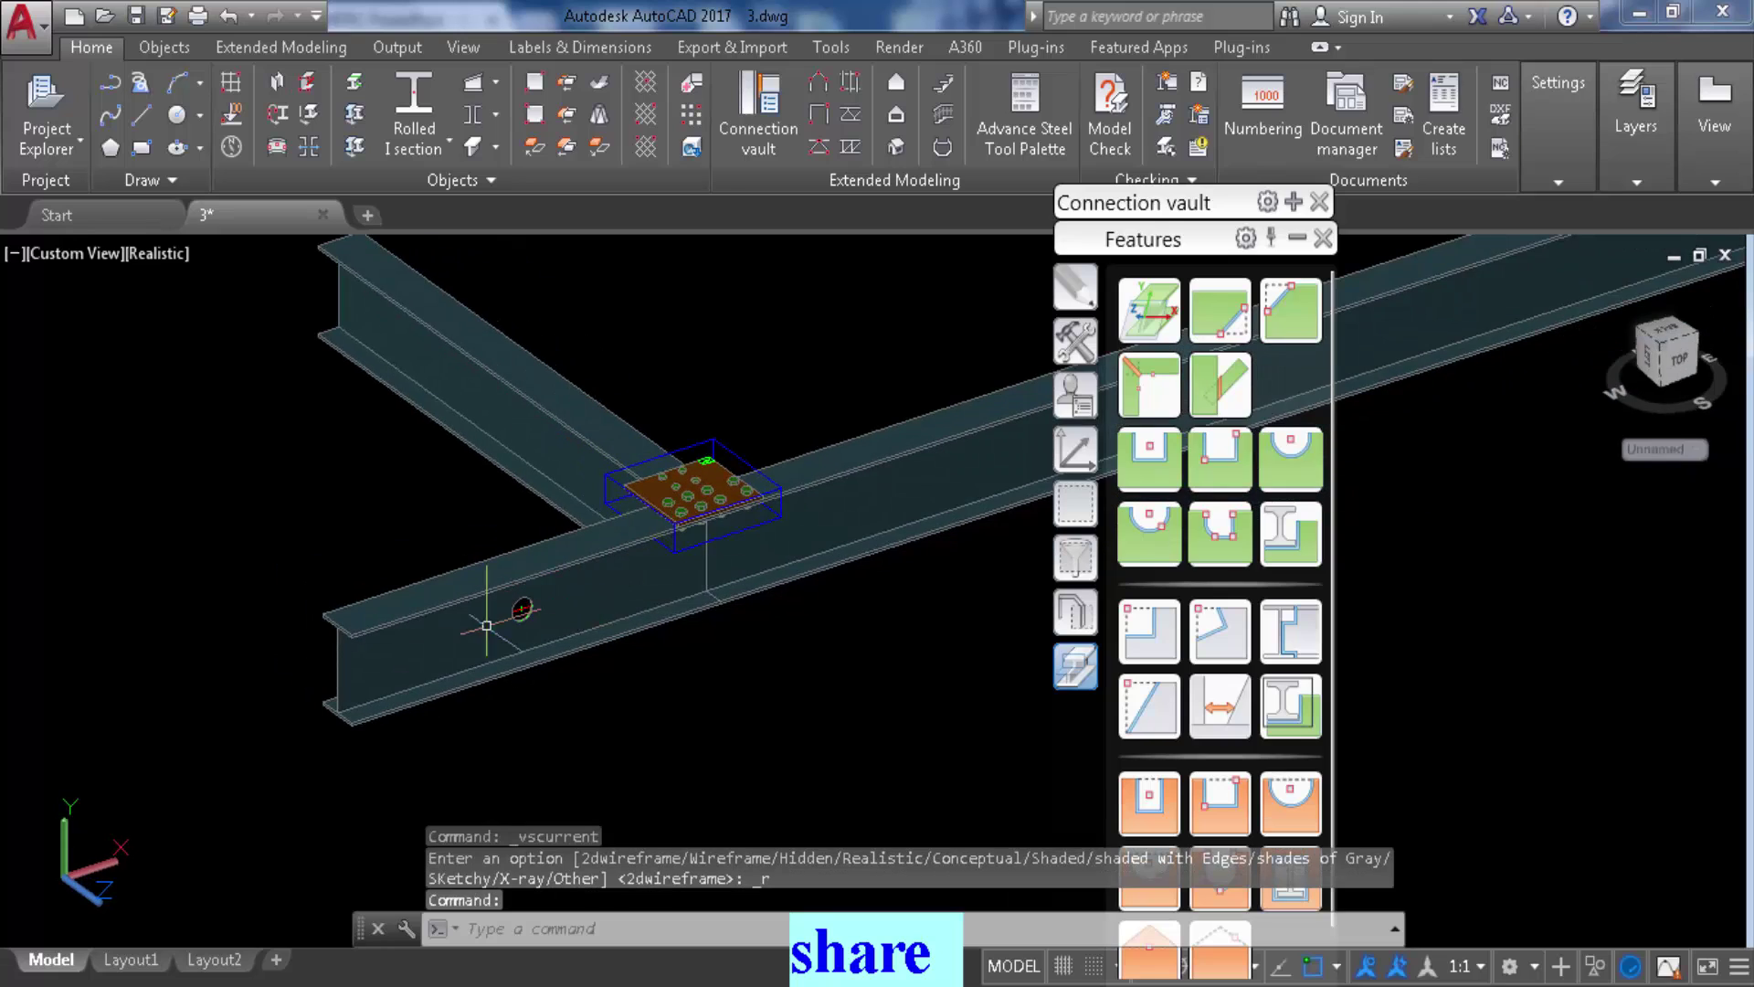
{"action": "scroll", "coordinate": [487, 626], "scroll_direction": "up", "scroll_amount": 4}
{"action": "scroll", "coordinate": [402, 571], "scroll_direction": "down", "scroll_amount": 5}
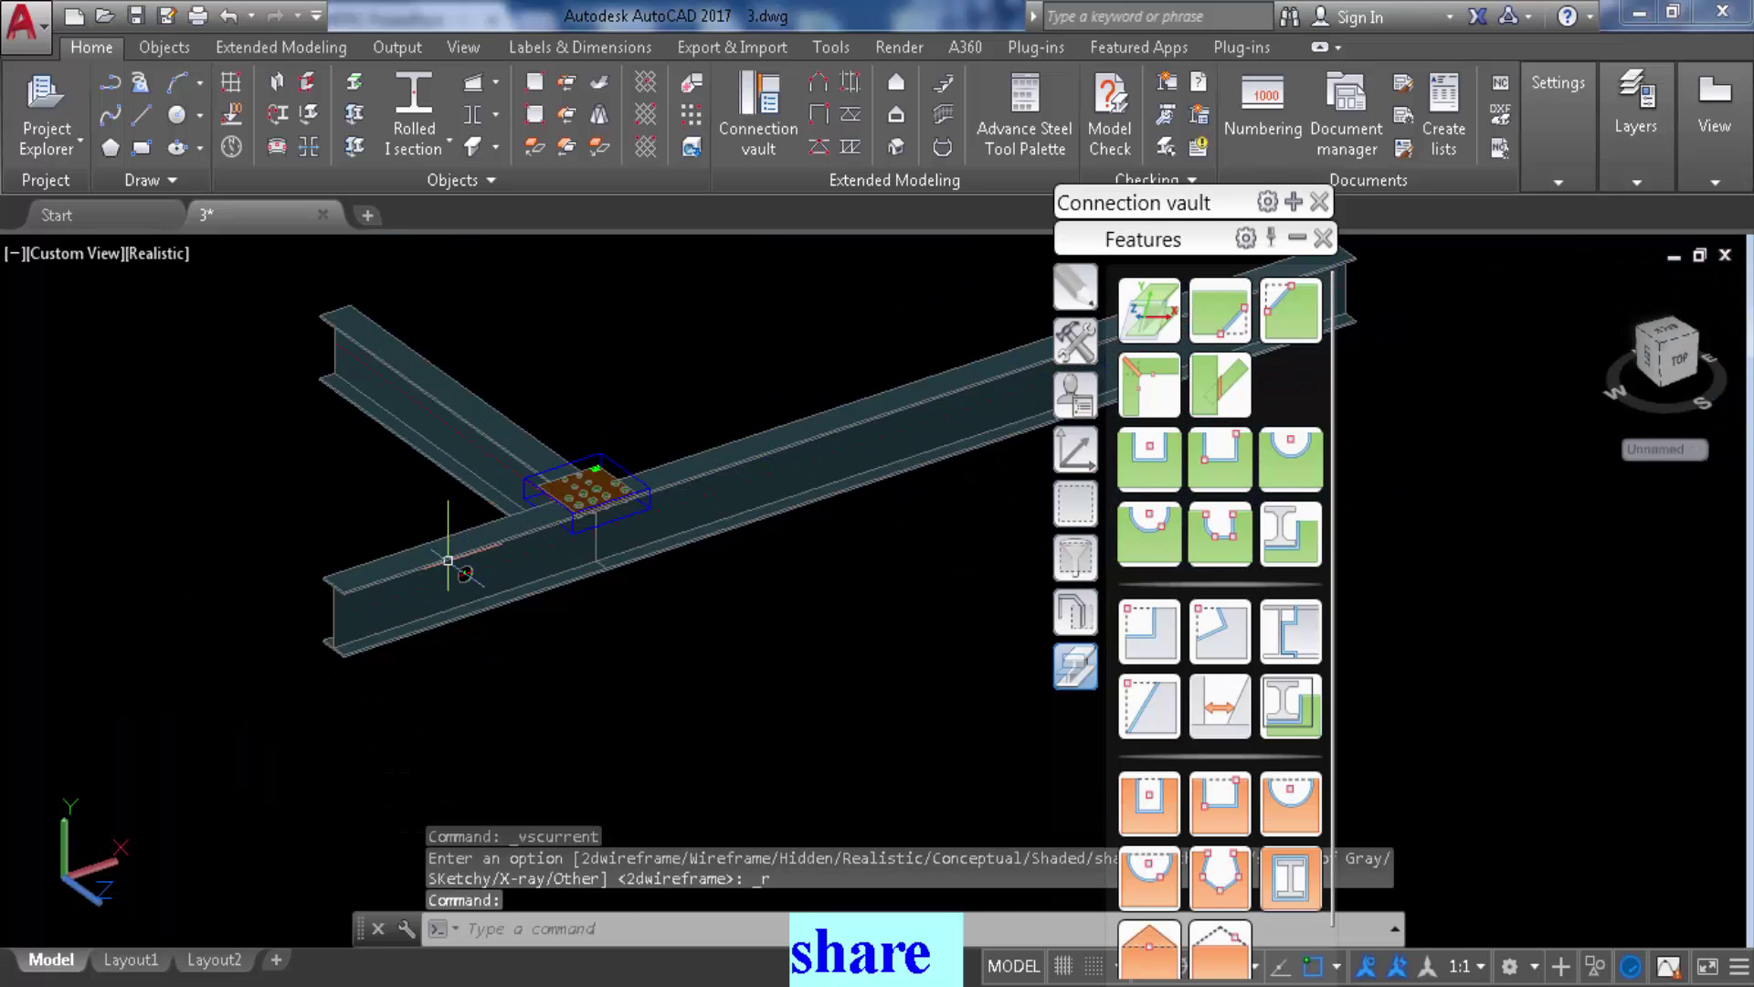